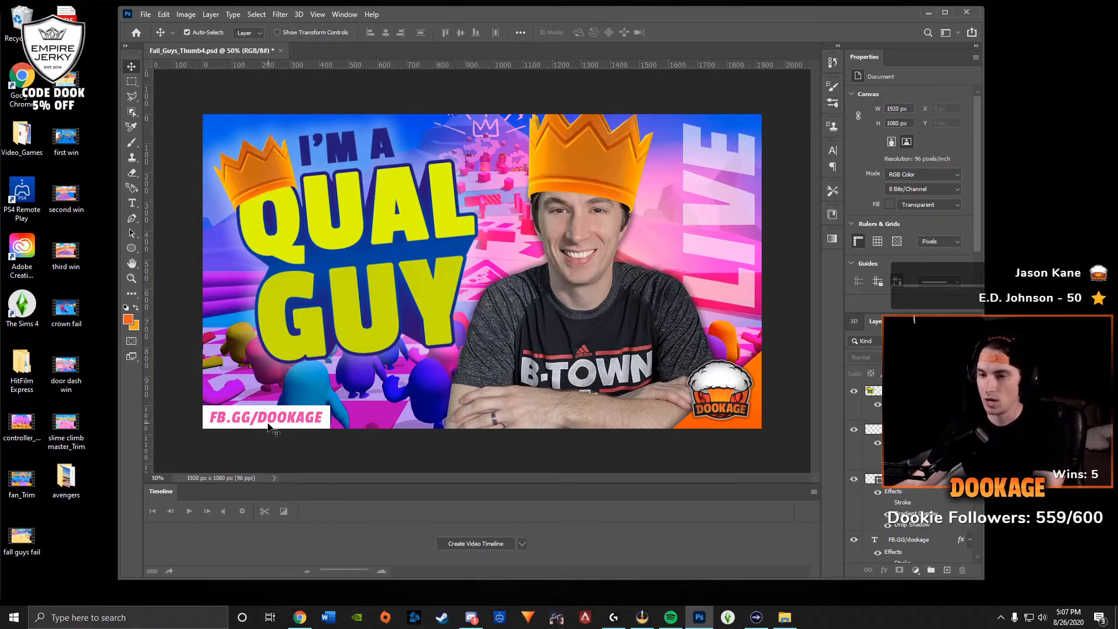
Open the Avengers group picture unnamed (3).jpg from the desktop's avengers folder in Photoshop.
{"action": "double_click", "coordinate": [66, 479]}
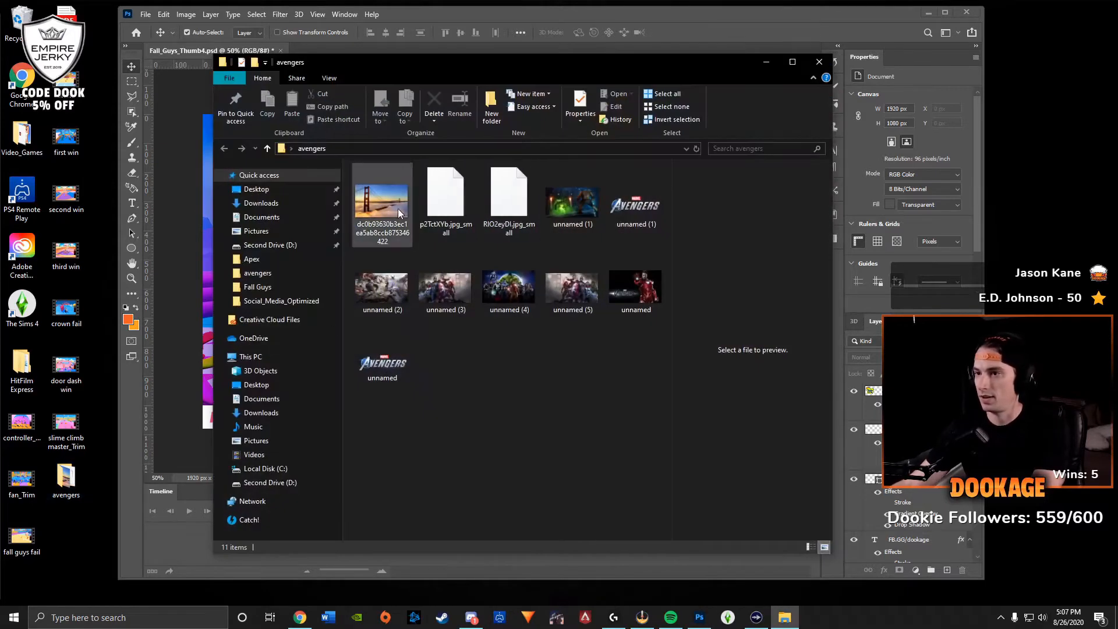
{"action": "left_click", "coordinate": [446, 204]}
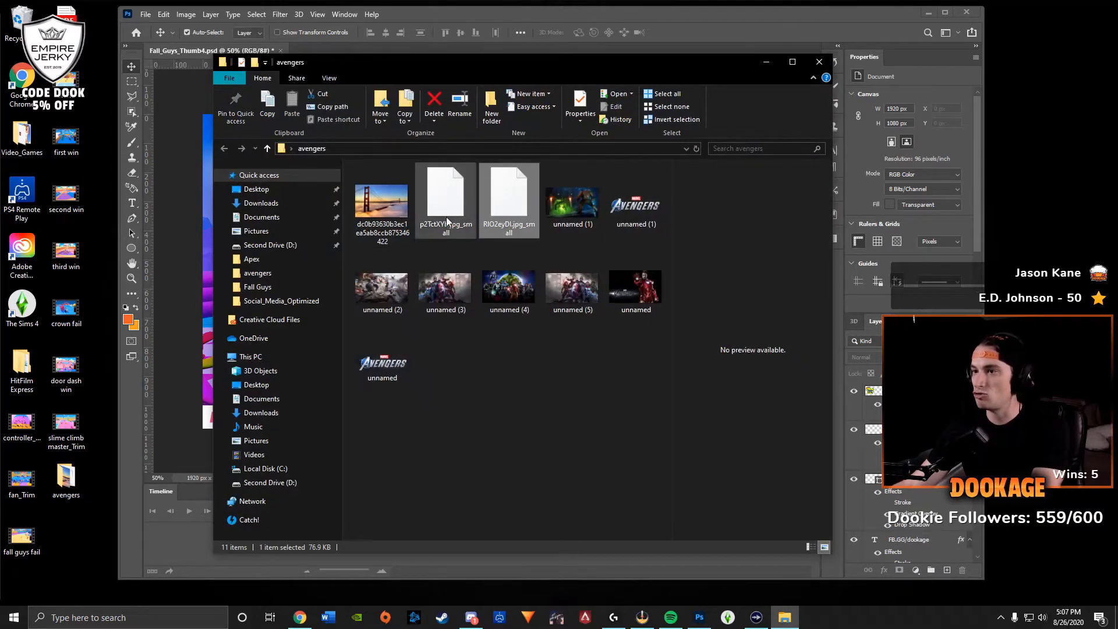
{"action": "left_click", "coordinate": [571, 209]}
{"action": "left_click", "coordinate": [621, 227]}
{"action": "left_click", "coordinate": [445, 297]}
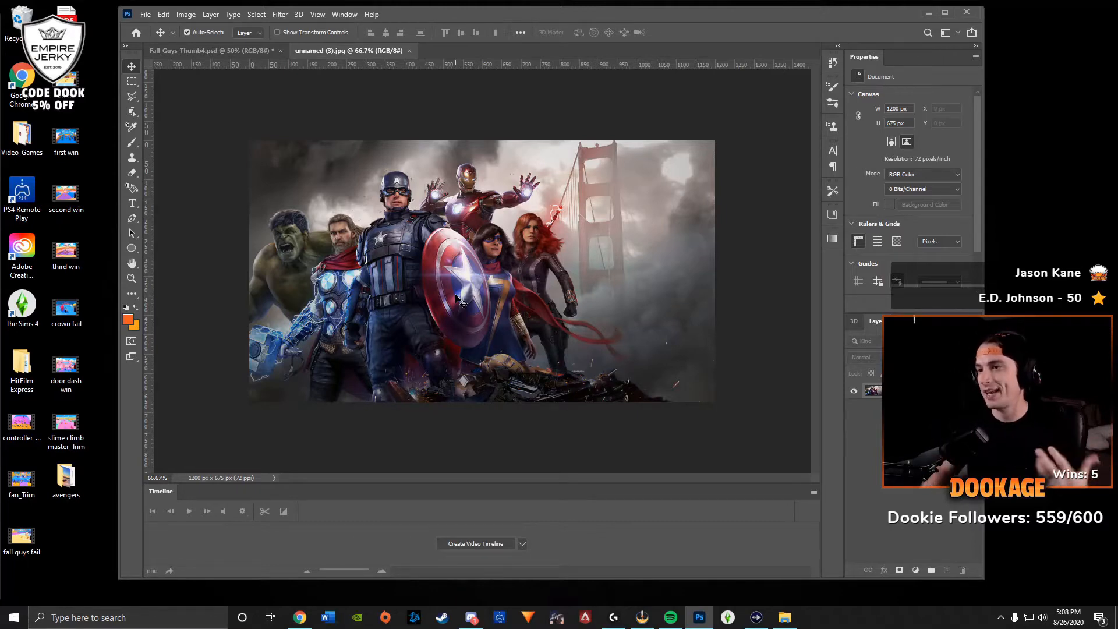
Copy the Avengers picture into Fall_Guys_Thumb4.psd and save the document as Avengers_Thumbnail.psd.
{"action": "left_click", "coordinate": [264, 52]}
{"action": "left_click_drag", "start_coordinate": [264, 54], "coordinate": [481, 254]}
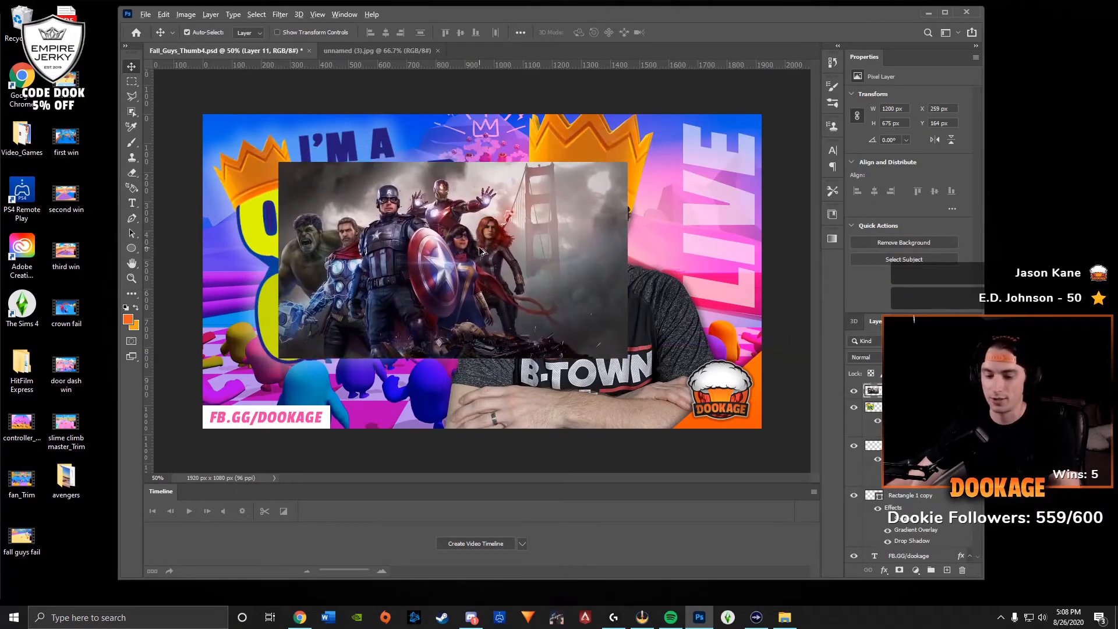
{"action": "left_click", "coordinate": [145, 14]}
{"action": "left_click", "coordinate": [169, 119]}
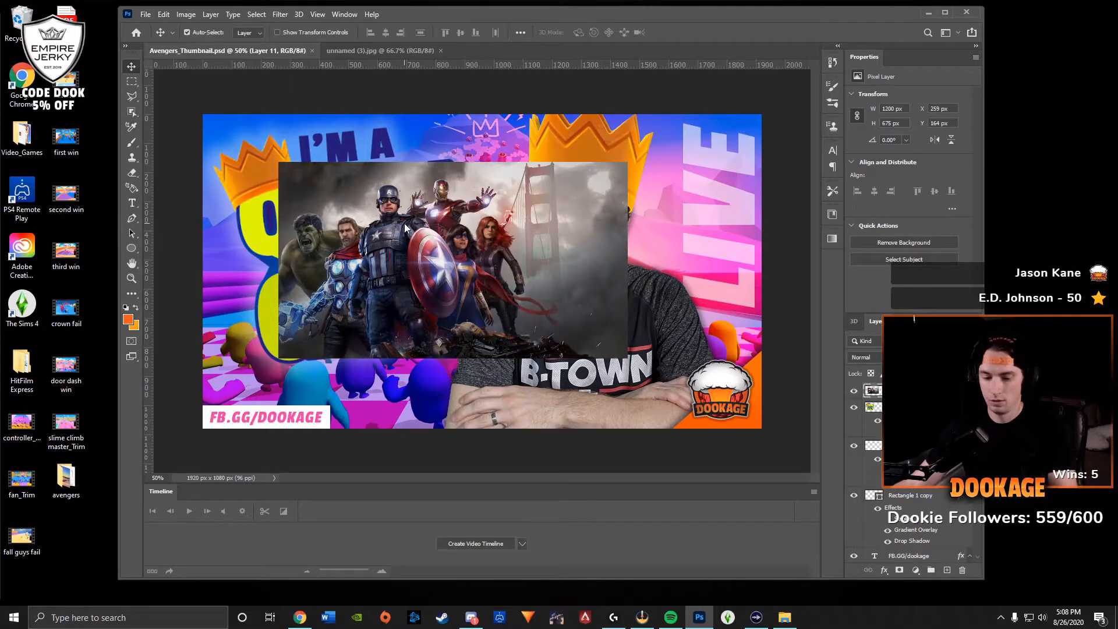
Scale the Avengers picture proportionally to about 1996 x 1122 px and place it over the whole canvas.
{"action": "key", "text": "ctrl+t"}
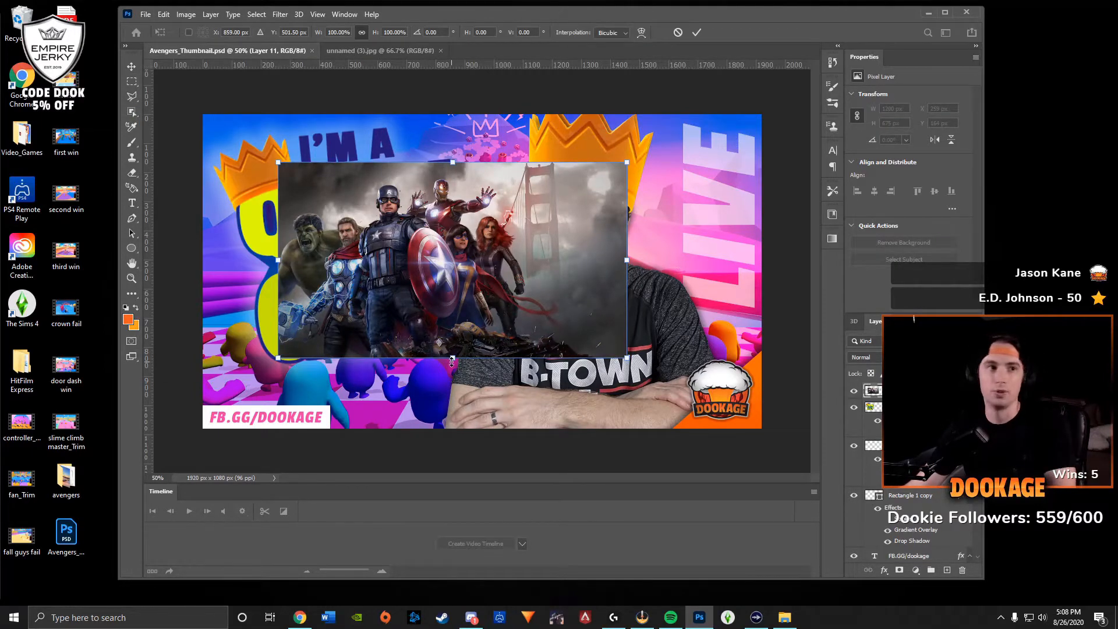
{"action": "left_click", "coordinate": [945, 13]}
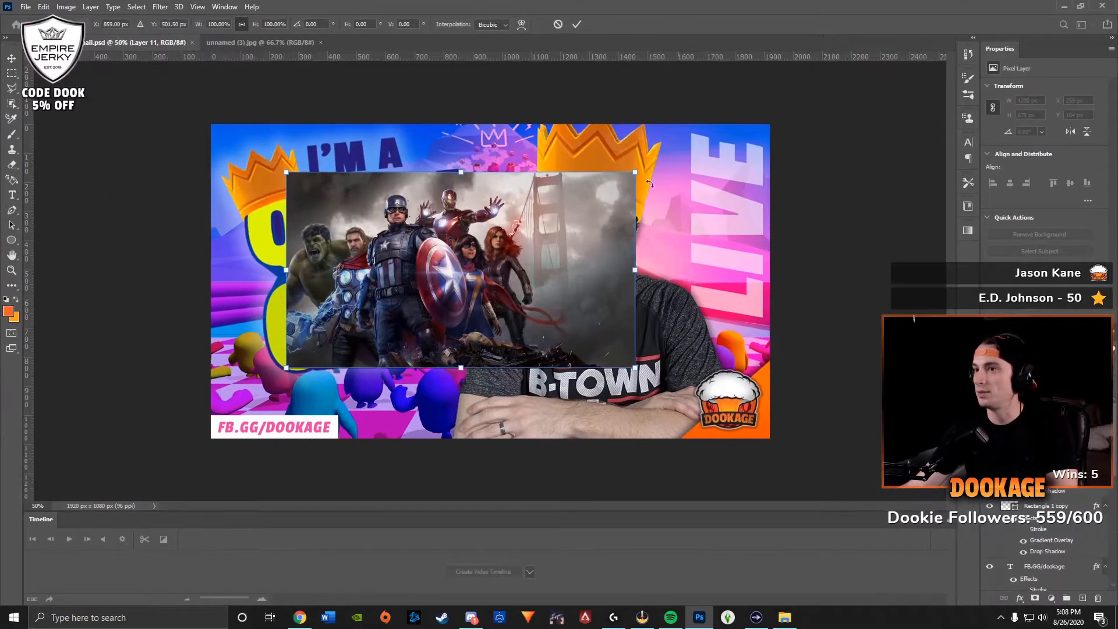
{"action": "key", "text": "ctrl+plus"}
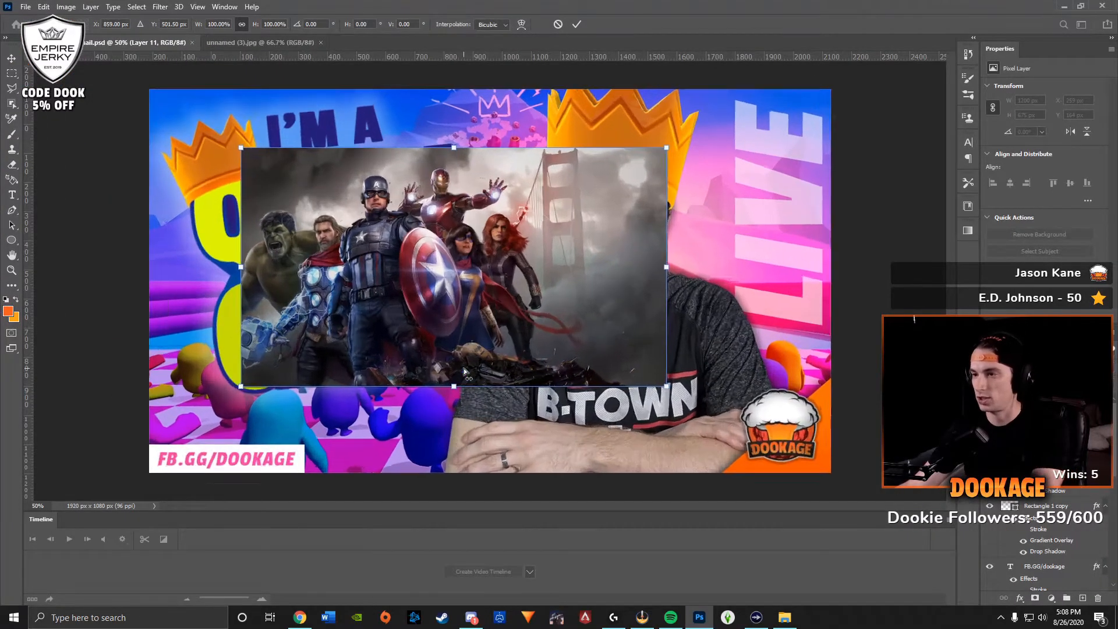
{"action": "left_click_drag", "start_coordinate": [451, 398], "coordinate": [503, 511]}
{"action": "left_click_drag", "start_coordinate": [497, 426], "coordinate": [470, 357]}
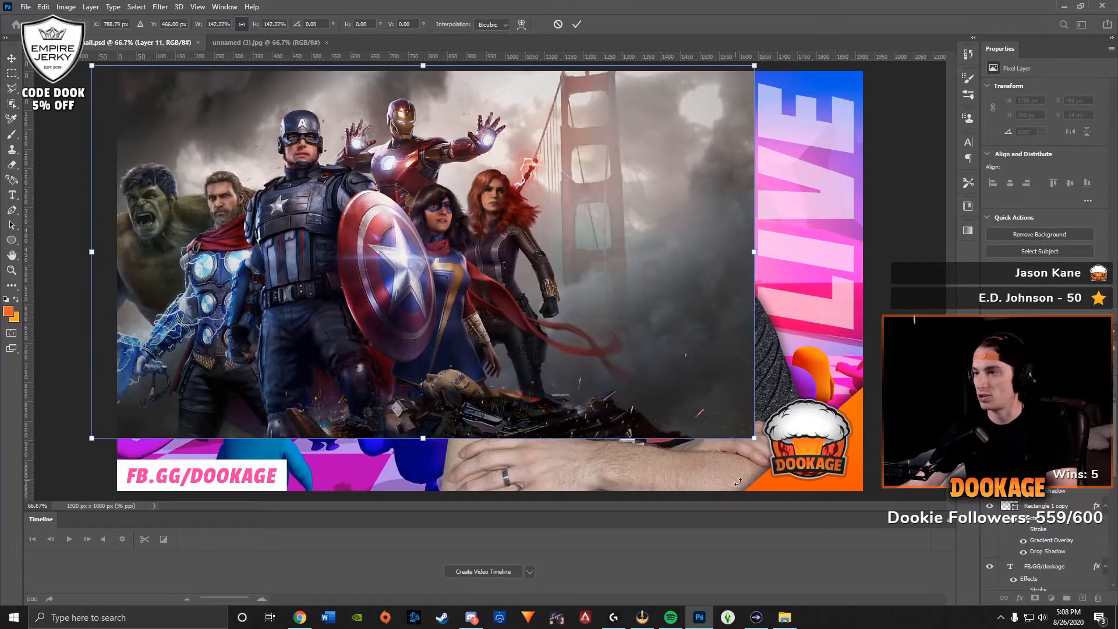
{"action": "left_click_drag", "start_coordinate": [752, 433], "coordinate": [864, 494]}
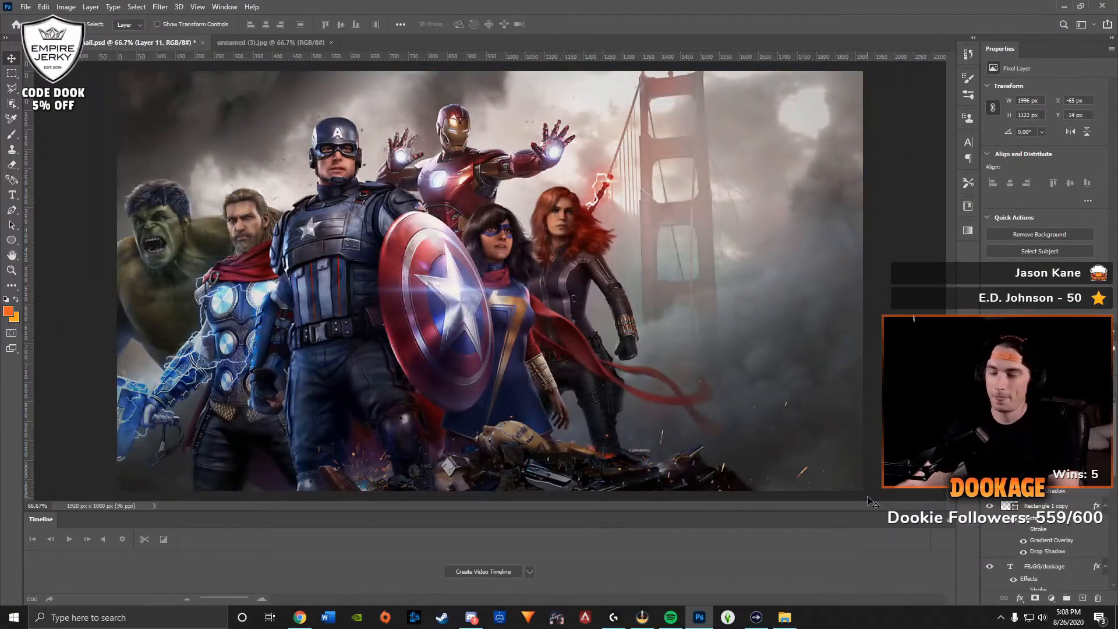
{"action": "left_click", "coordinate": [43, 7]}
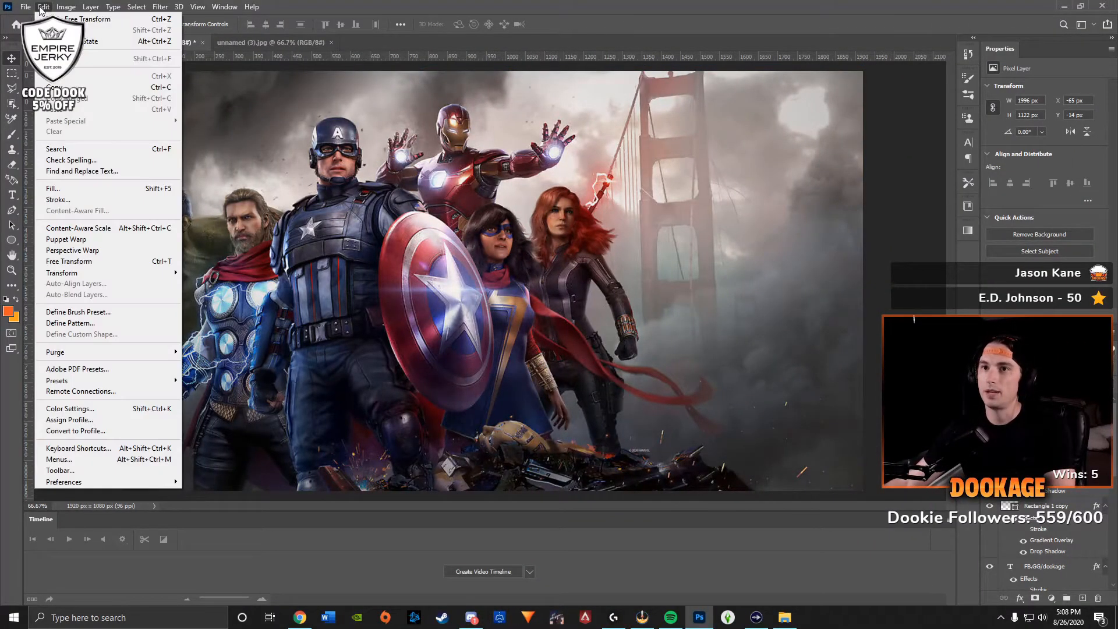
{"action": "mouse_move", "coordinate": [95, 275]}
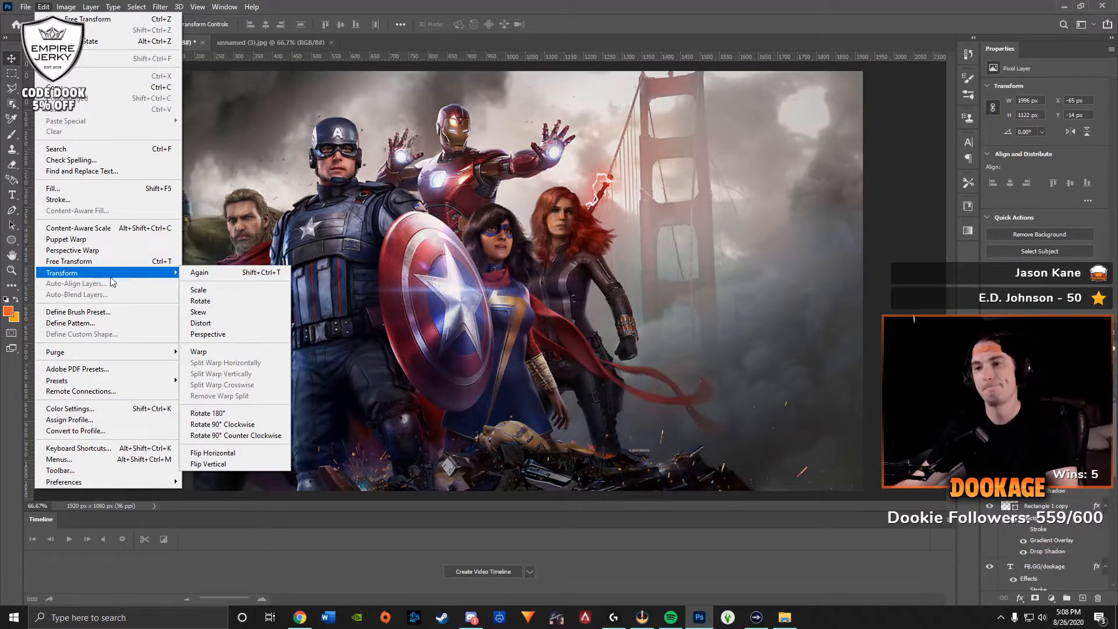
{"action": "left_click", "coordinate": [335, 171]}
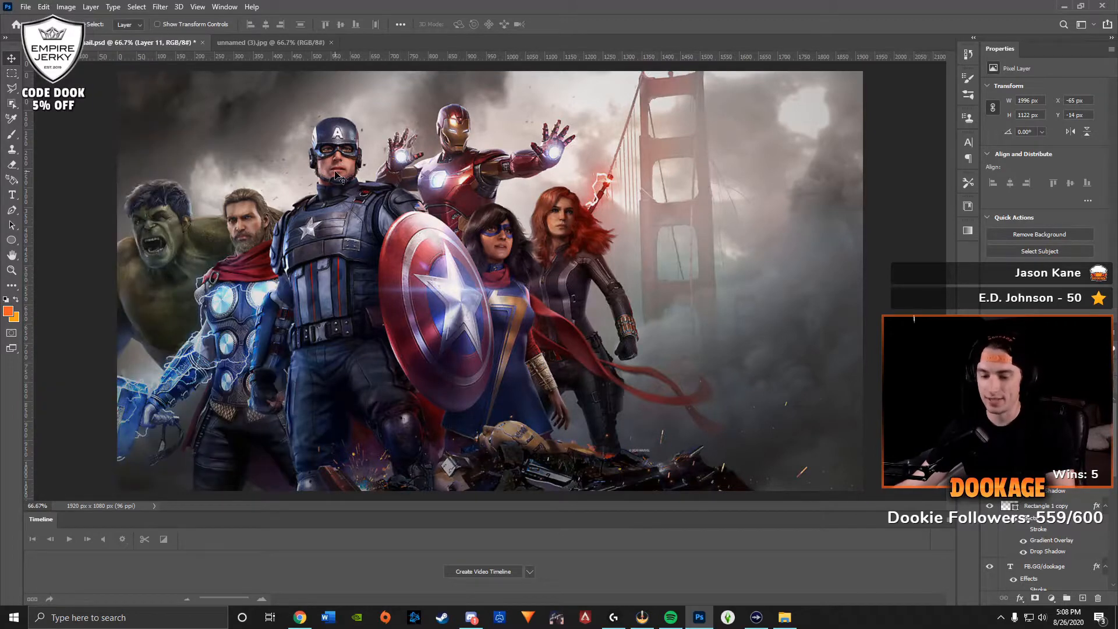
Enlarge the Avengers picture slightly to about 2000 x 1124 px and shift it to X -50 px, Y -22 px.
{"action": "key", "text": "ctrl+t"}
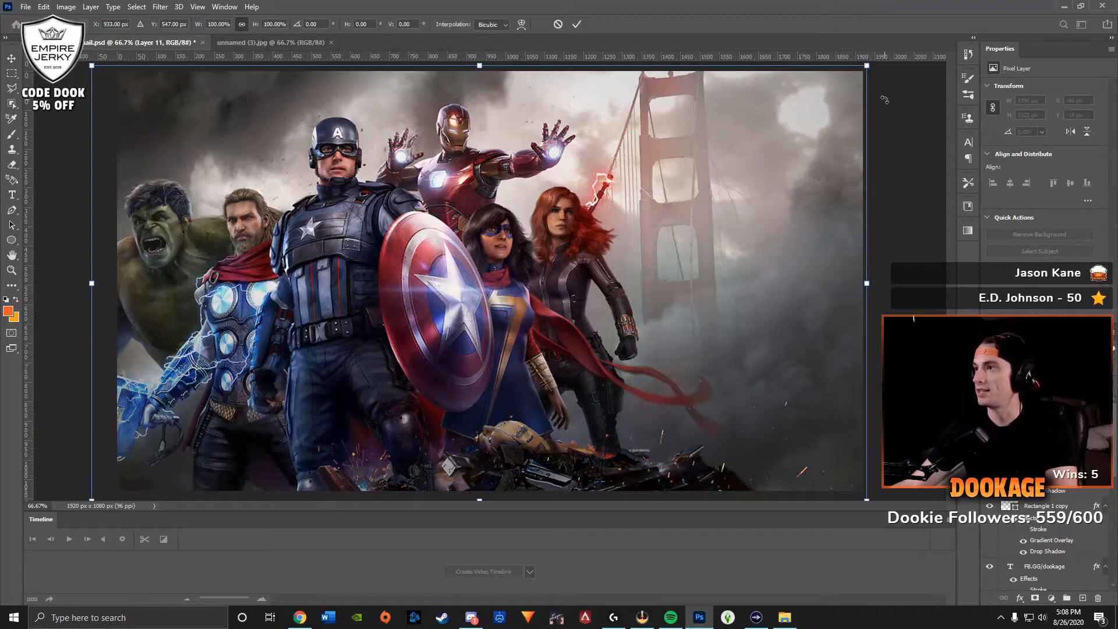
{"action": "left_click_drag", "start_coordinate": [868, 66], "coordinate": [882, 89]}
{"action": "key", "text": "Return"}
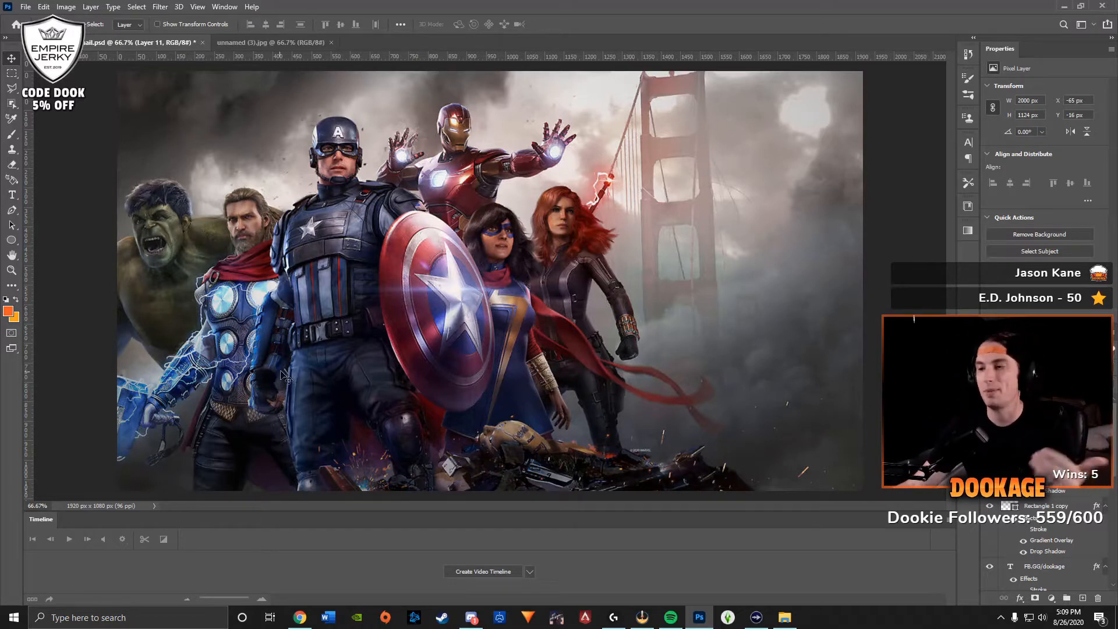
{"action": "mouse_move", "coordinate": [375, 280]}
{"action": "left_mouse_down"}
{"action": "mouse_move", "coordinate": [392, 277]}
{"action": "mouse_move", "coordinate": [384, 273]}
{"action": "left_mouse_up"}
{"action": "key", "text": "ctrl+t"}
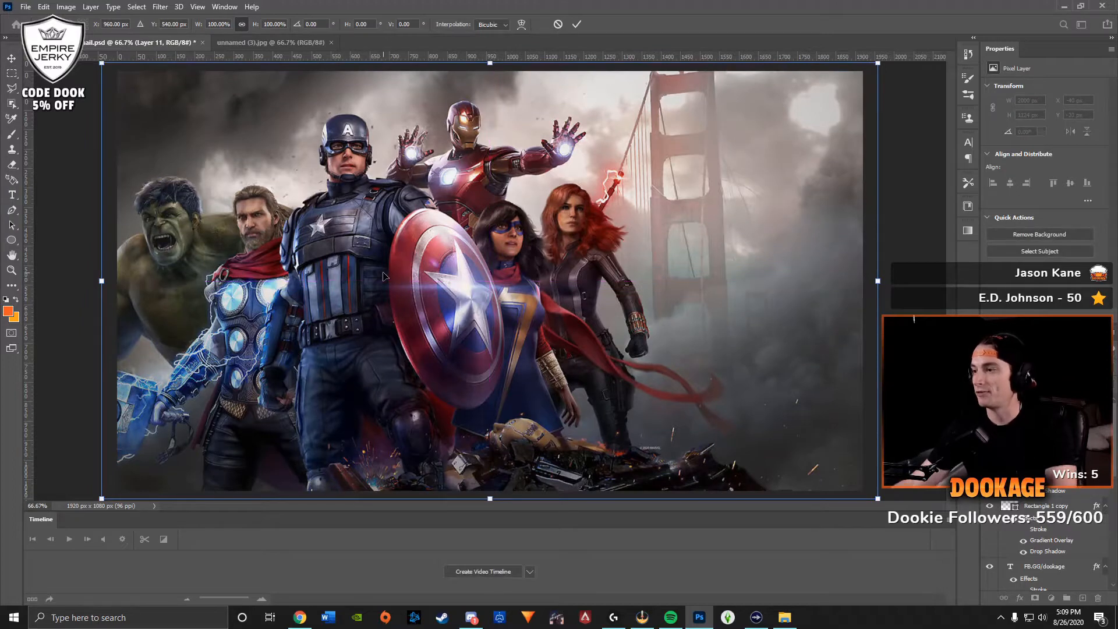
{"action": "key", "text": "Return"}
{"action": "key", "text": "shift+Left"}
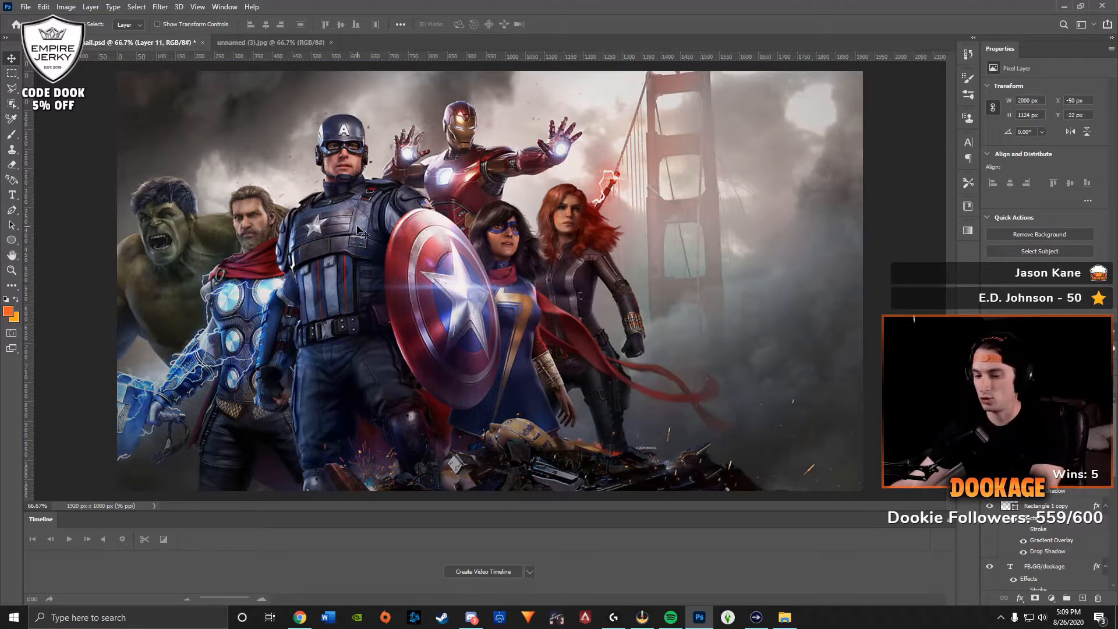
Restore the maximized Photoshop window, shift it across the desktop and enlarge it to show more of the layer list.
{"action": "key", "text": "ctrl+minus"}
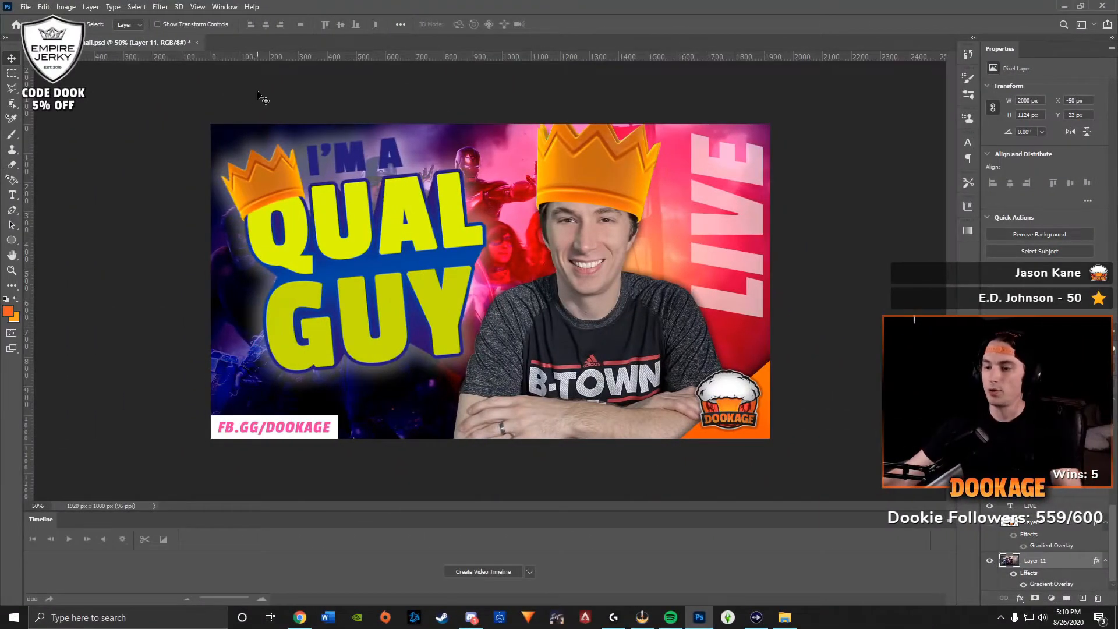
{"action": "key", "text": "ctrl+plus"}
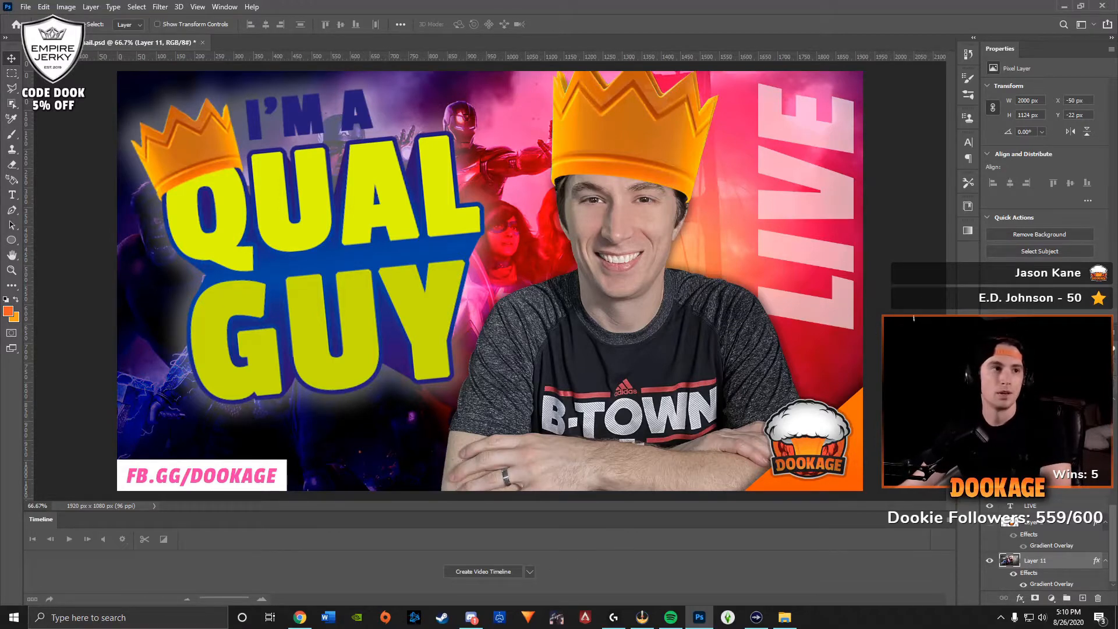
{"action": "left_click", "coordinate": [1081, 6]}
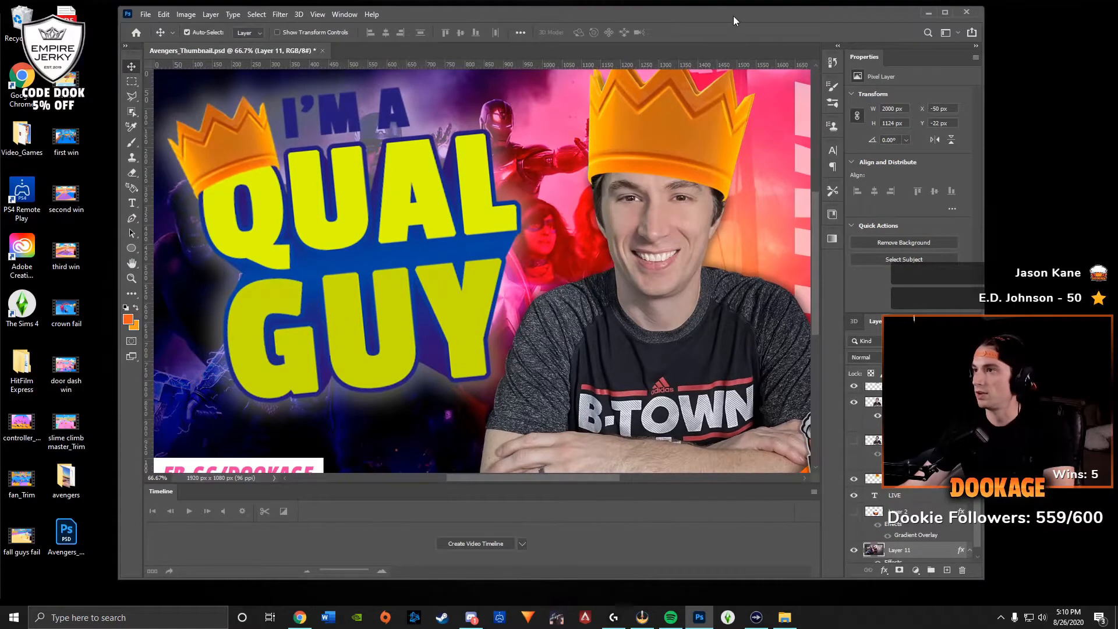
{"action": "left_click_drag", "start_coordinate": [733, 16], "coordinate": [619, 17]}
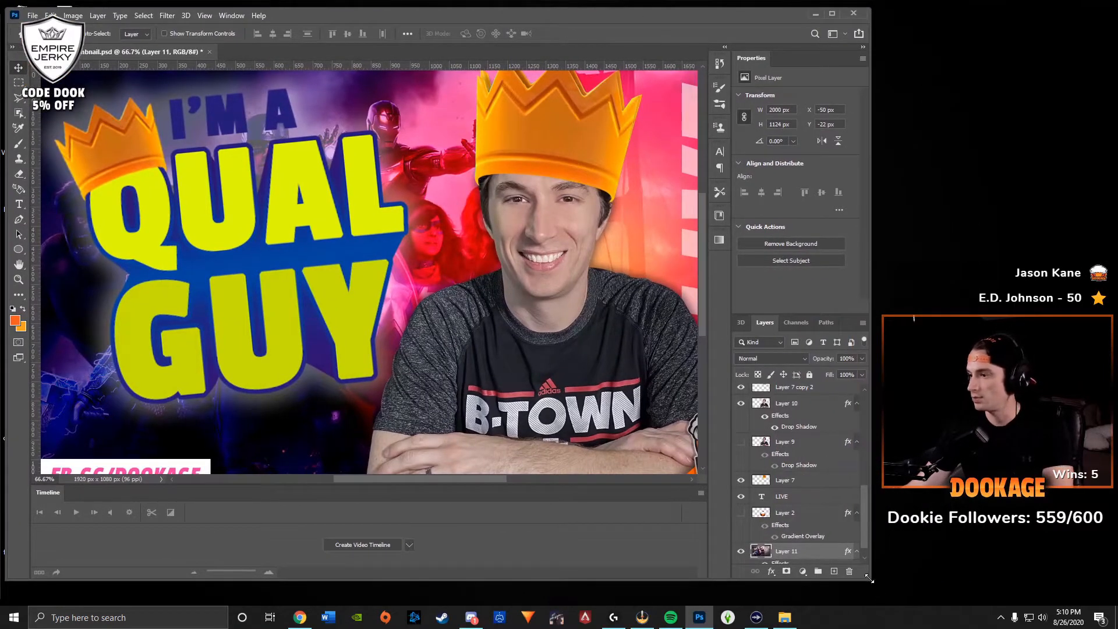
{"action": "left_click_drag", "start_coordinate": [868, 578], "coordinate": [907, 594]}
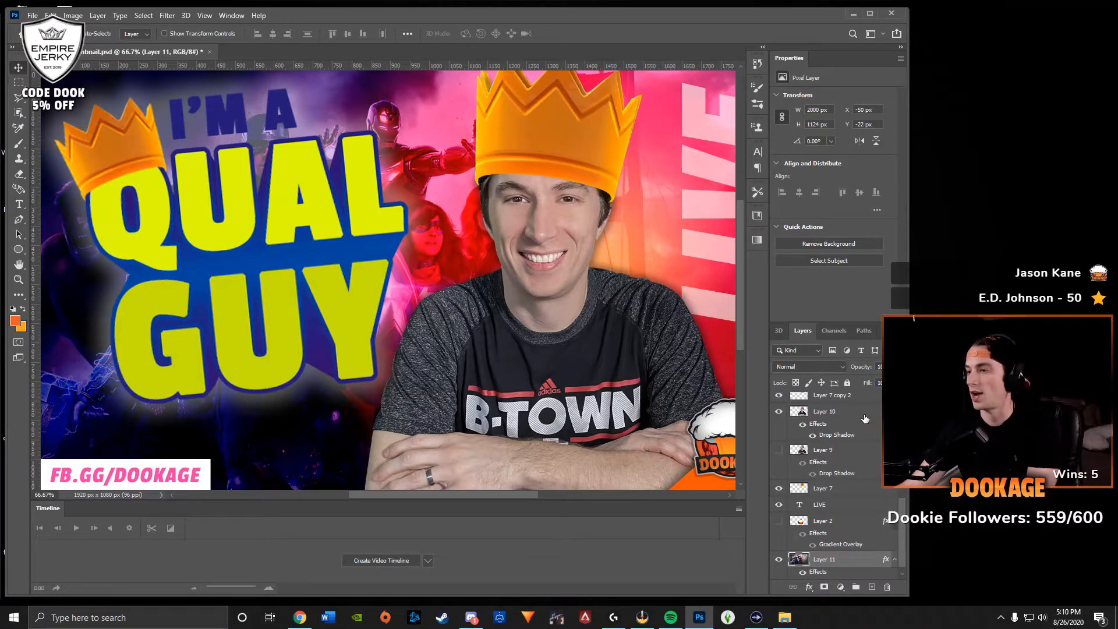
Delete the layer holding the "I'm a Qual Guy" title and its small crown.
{"action": "left_click", "coordinate": [564, 282]}
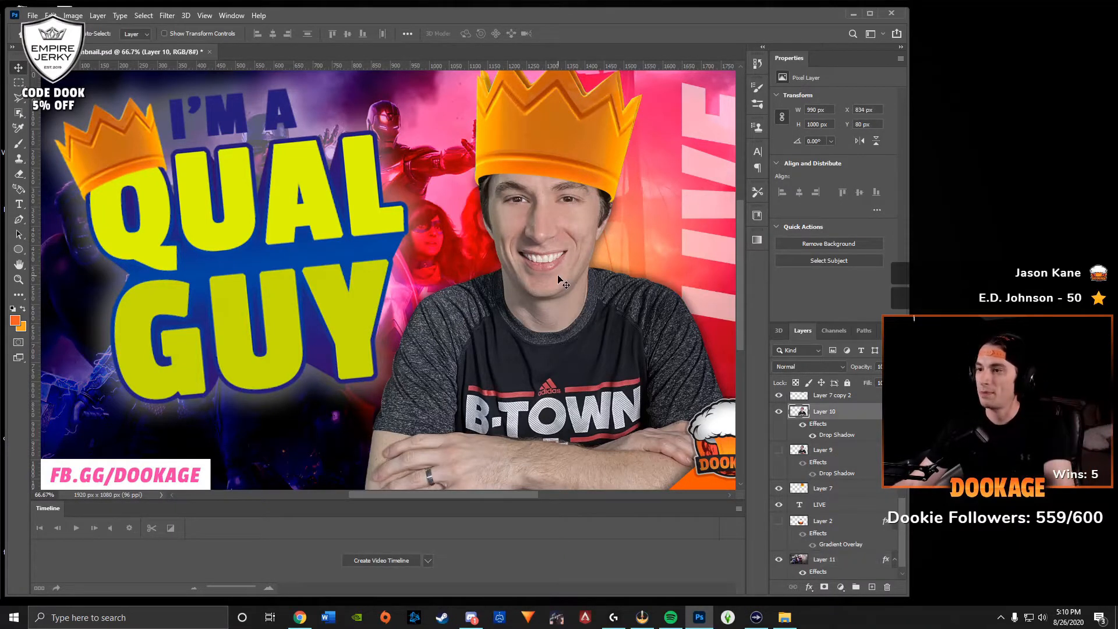
{"action": "left_click", "coordinate": [567, 155]}
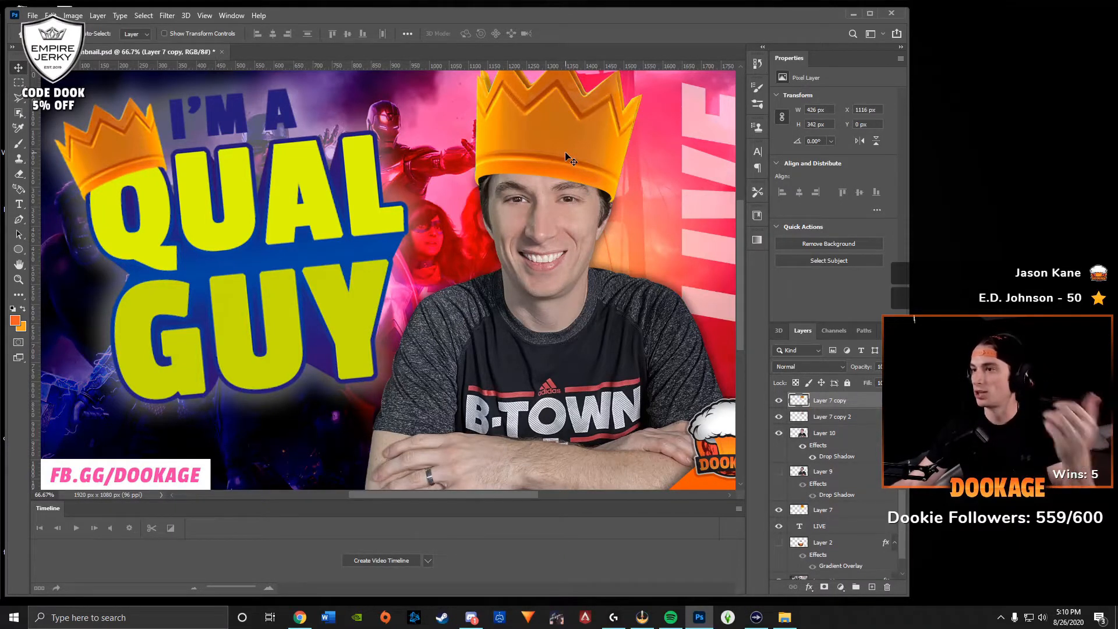
{"action": "left_click", "coordinate": [308, 207]}
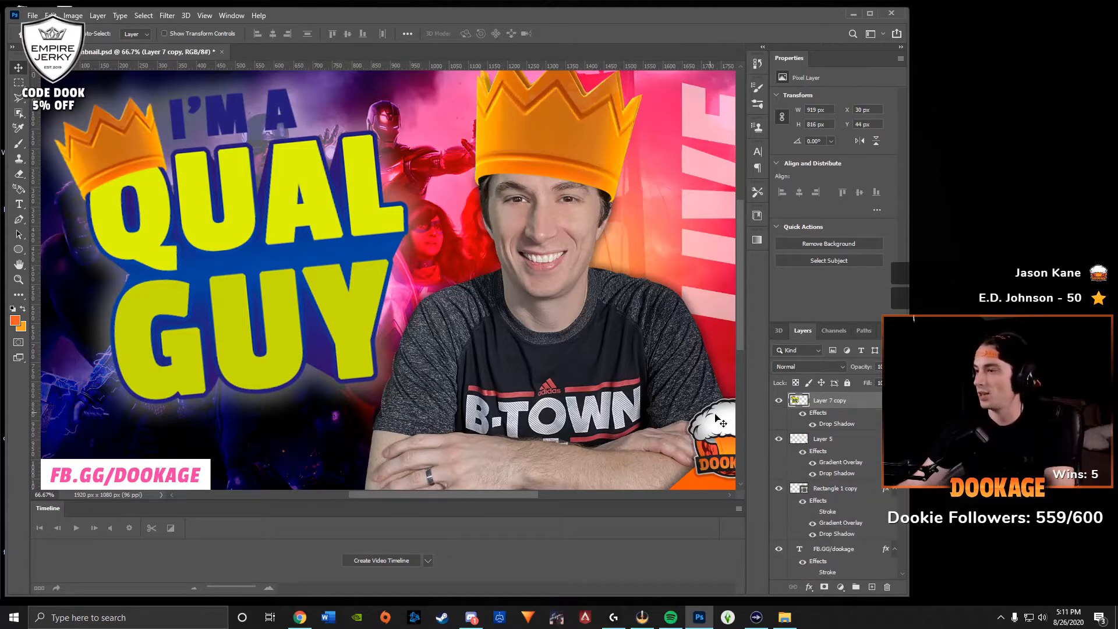
{"action": "scroll", "coordinate": [850, 482], "scroll_direction": "down", "scroll_amount": 3}
{"action": "scroll", "coordinate": [850, 482], "scroll_direction": "up", "scroll_amount": 6}
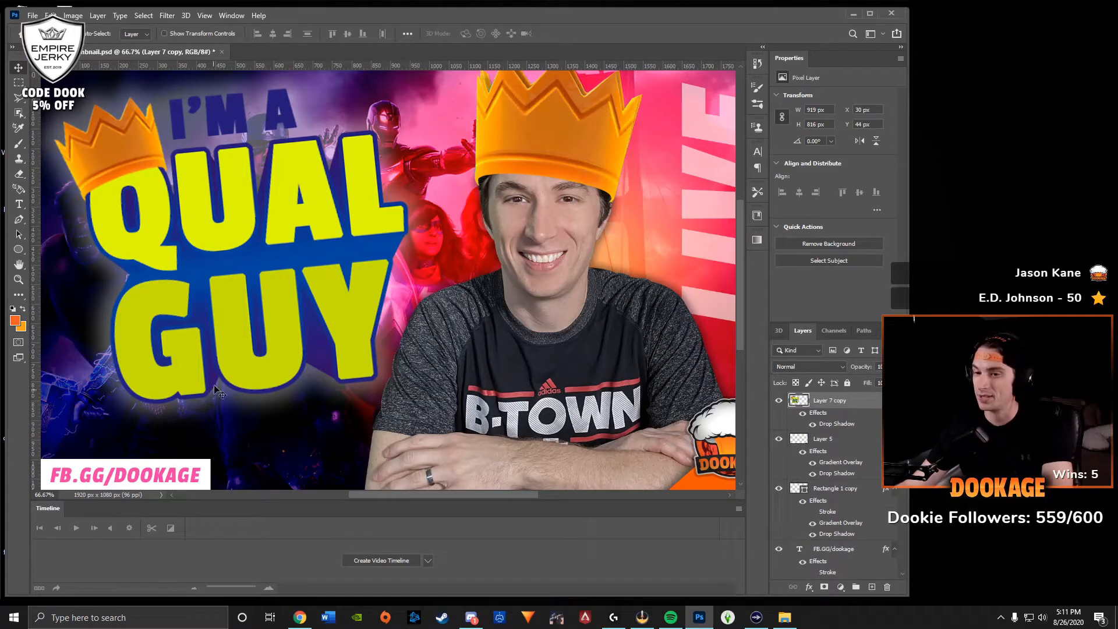
{"action": "key", "text": "Delete"}
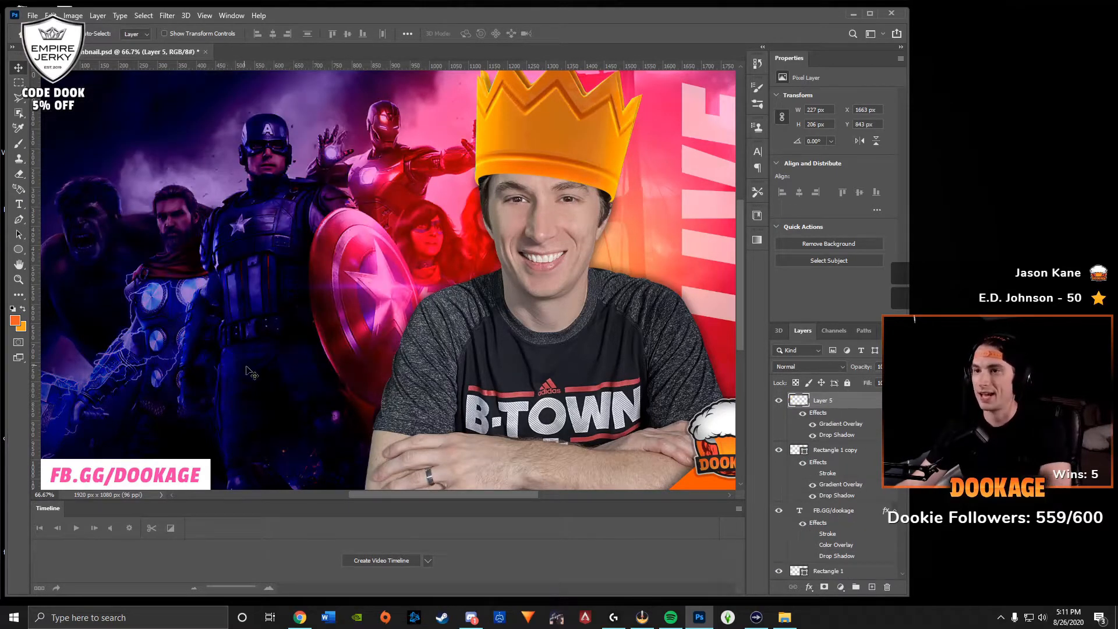
Delete the portrait of the man and all the layers that make up the large crown above him.
{"action": "left_click", "coordinate": [540, 243]}
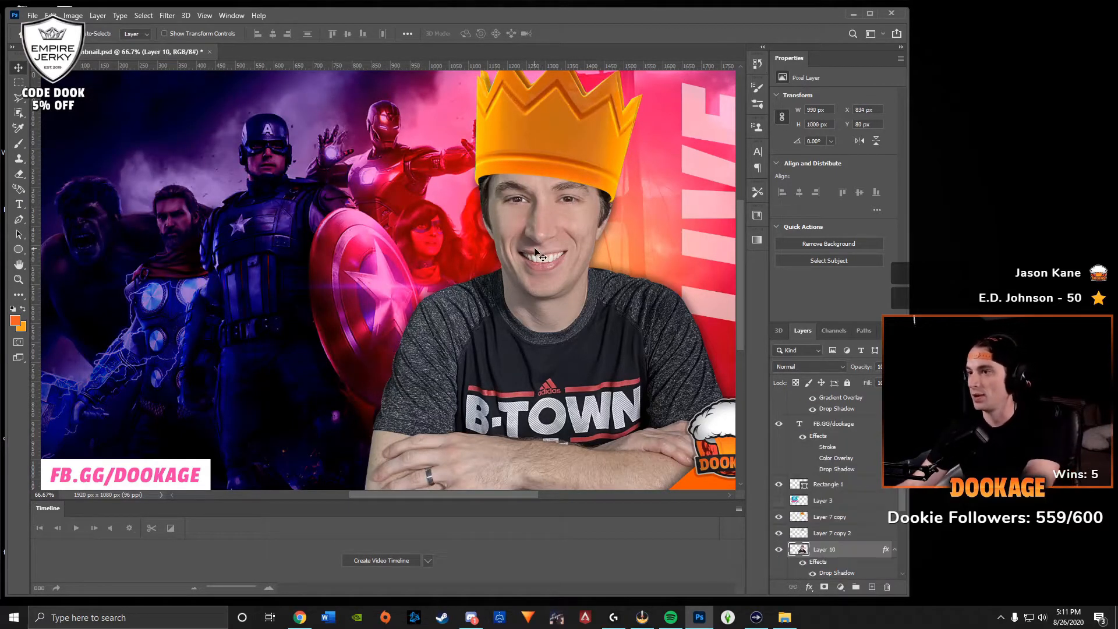
{"action": "key", "text": "ctrl+comma"}
{"action": "left_click", "coordinate": [584, 166]}
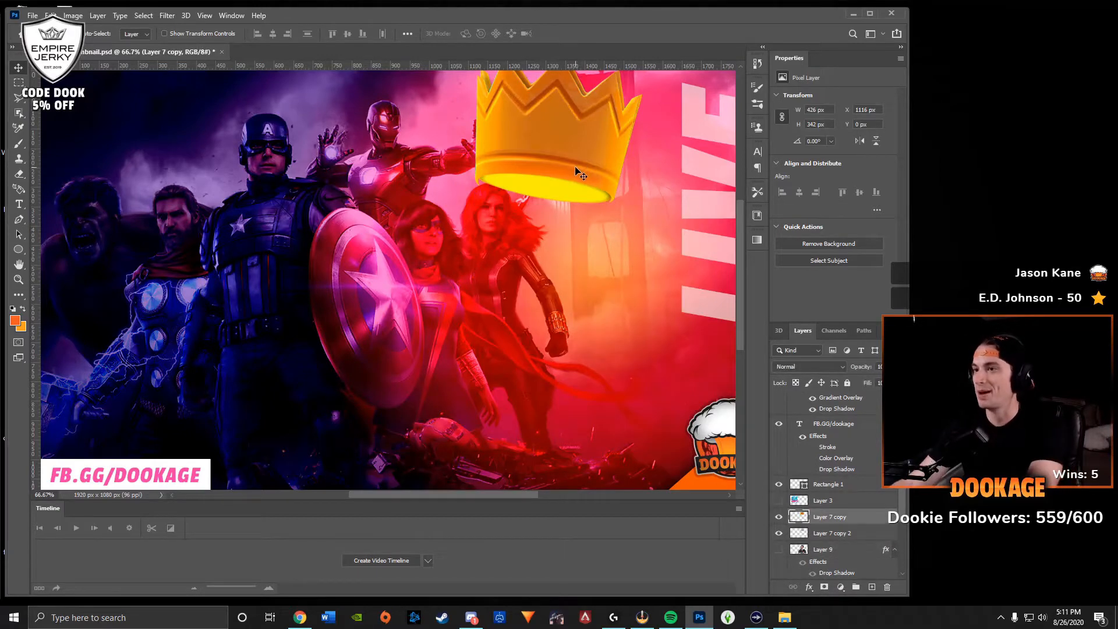
{"action": "key", "text": "Delete"}
{"action": "key", "text": "Delete"}
{"action": "left_click", "coordinate": [558, 184]}
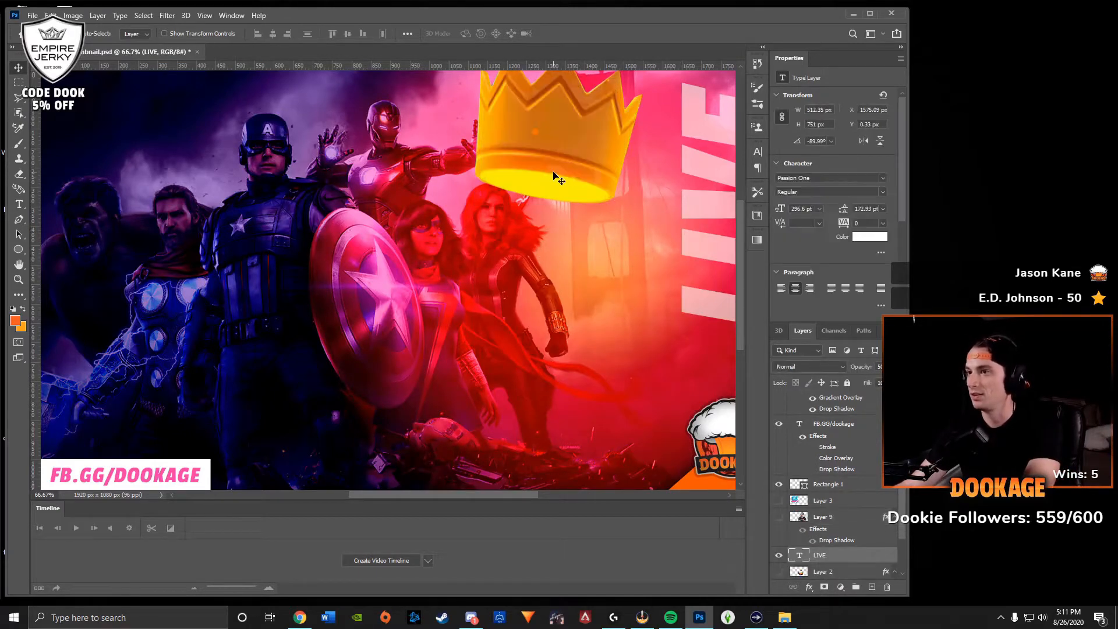
{"action": "key", "text": "Delete"}
Check which layers hold the Dookage logo, the FB.GG/DOOKAGE link text and the Avengers background.
{"action": "key", "text": "ctrl+minus"}
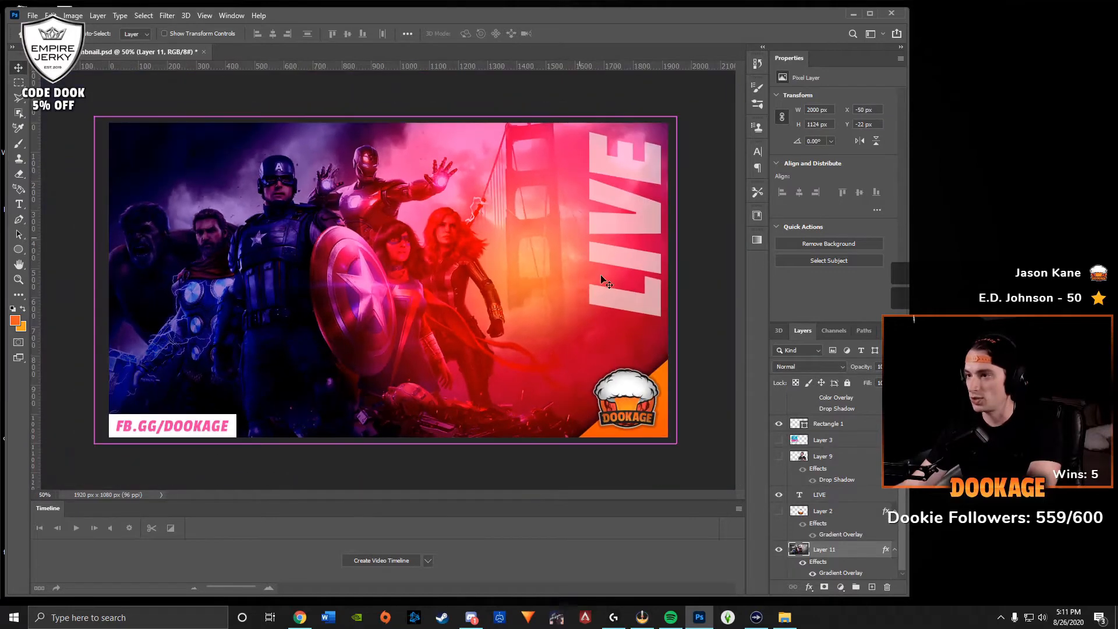
{"action": "left_click", "coordinate": [640, 415]}
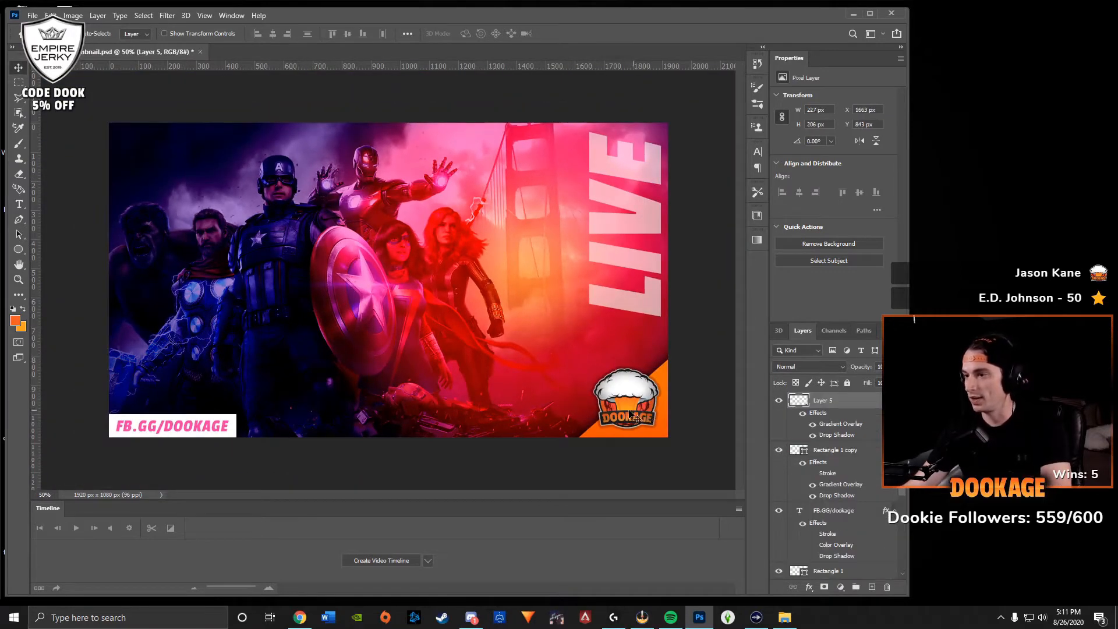
{"action": "double_click", "coordinate": [175, 429]}
{"action": "left_click", "coordinate": [193, 426]}
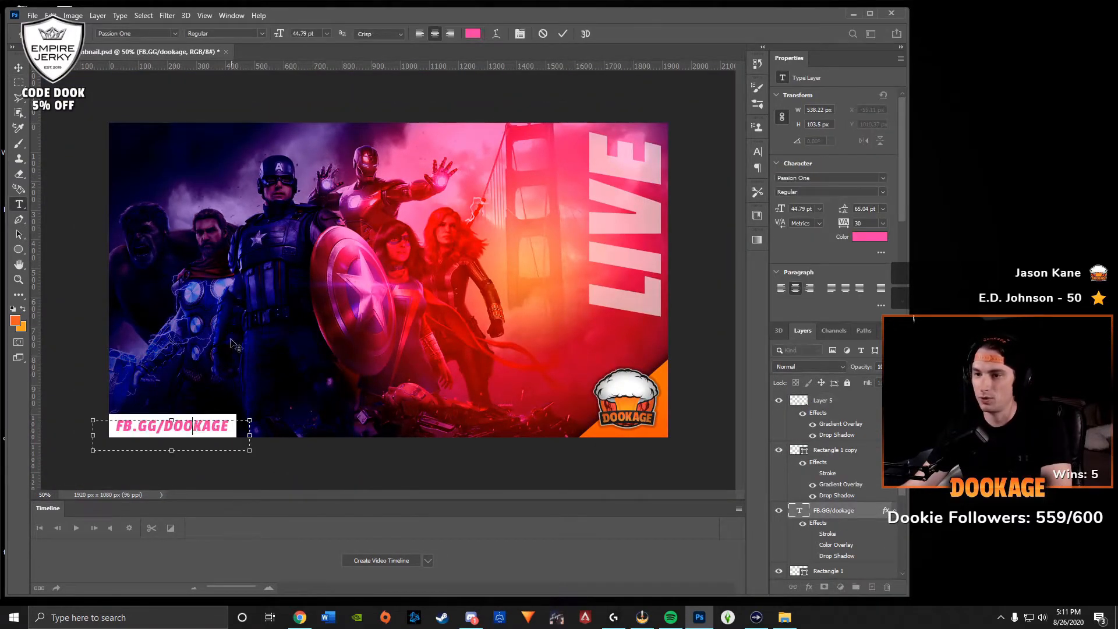
{"action": "left_click", "coordinate": [18, 68]}
{"action": "left_click", "coordinate": [89, 115]}
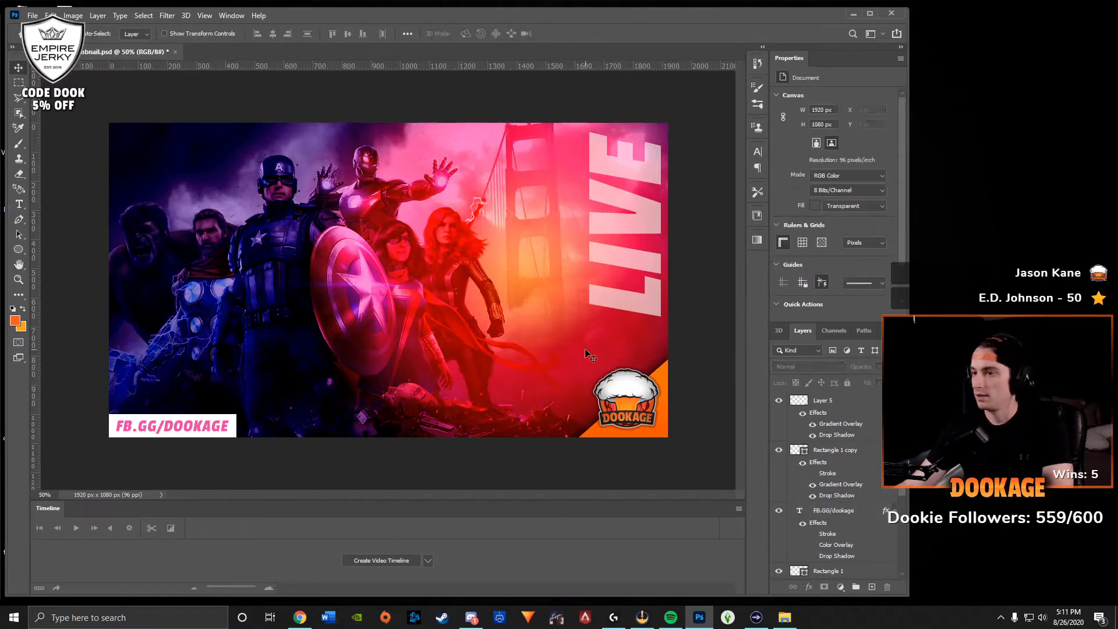
{"action": "left_click", "coordinate": [470, 316]}
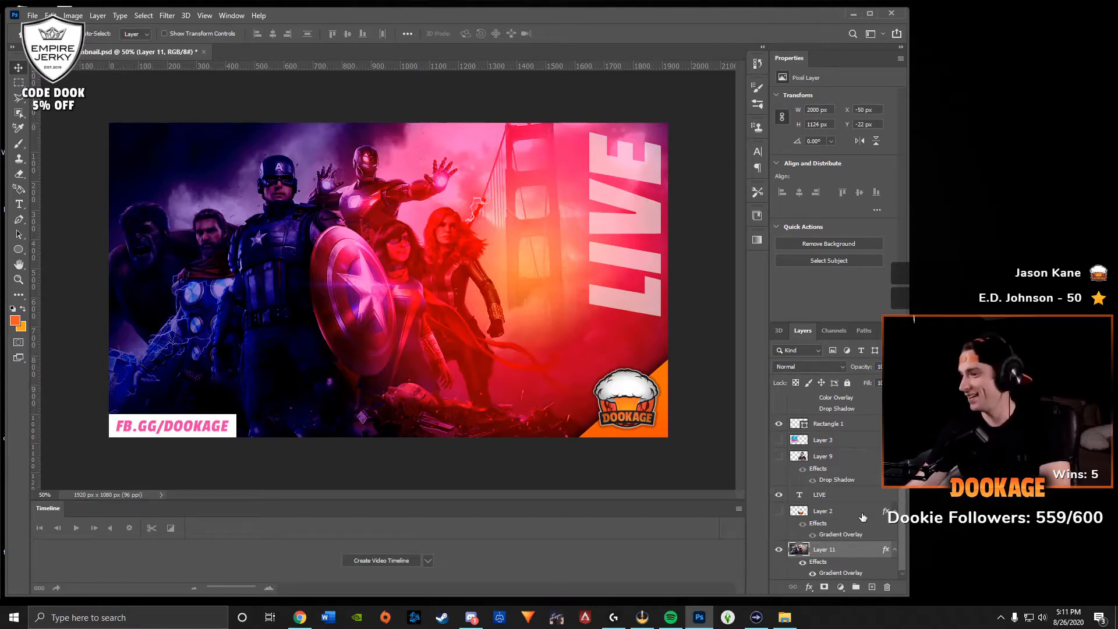
{"action": "right_click", "coordinate": [840, 550]}
{"action": "left_click", "coordinate": [535, 369]}
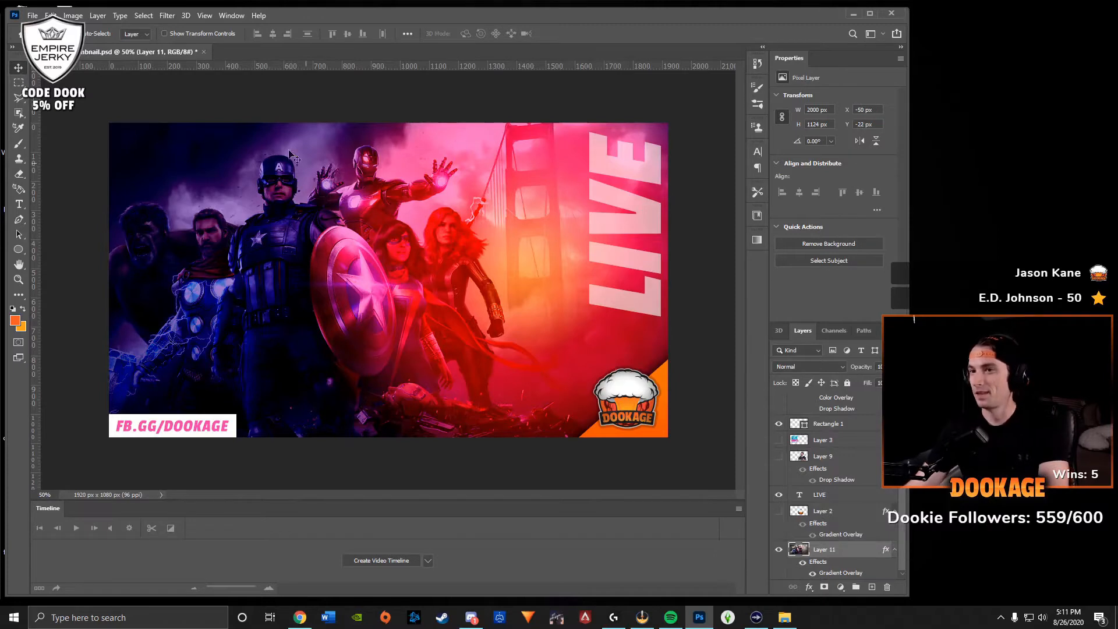
Open the p2TctXYb.jpg_small phoenix image from the desktop's avengers folder and convert its locked background into an editable layer.
{"action": "key", "text": "ctrl+o"}
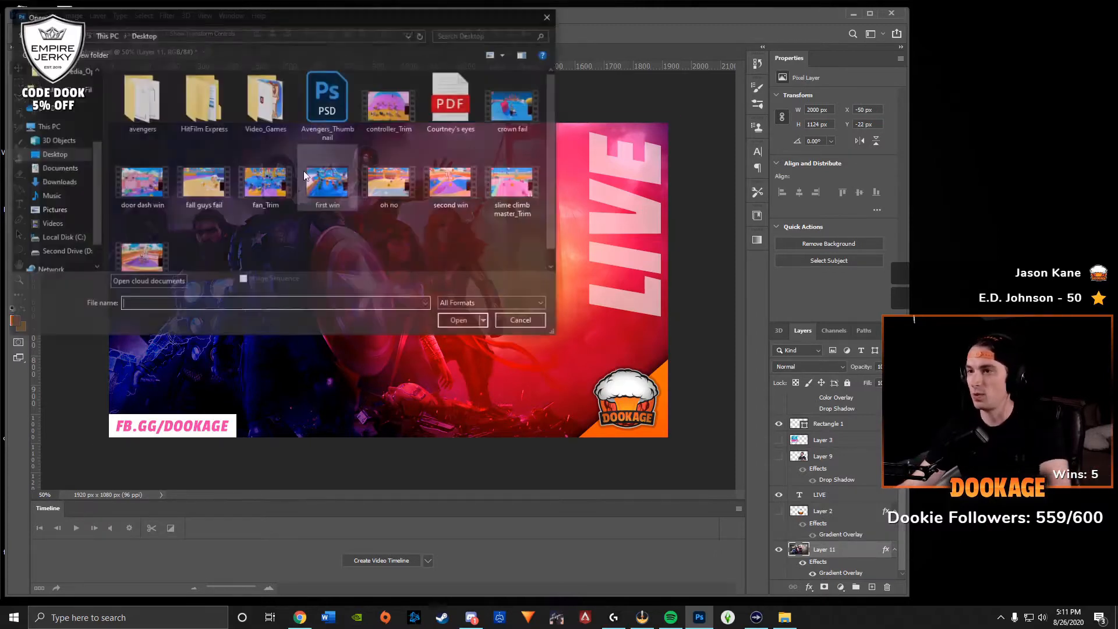
{"action": "left_click", "coordinate": [56, 155]}
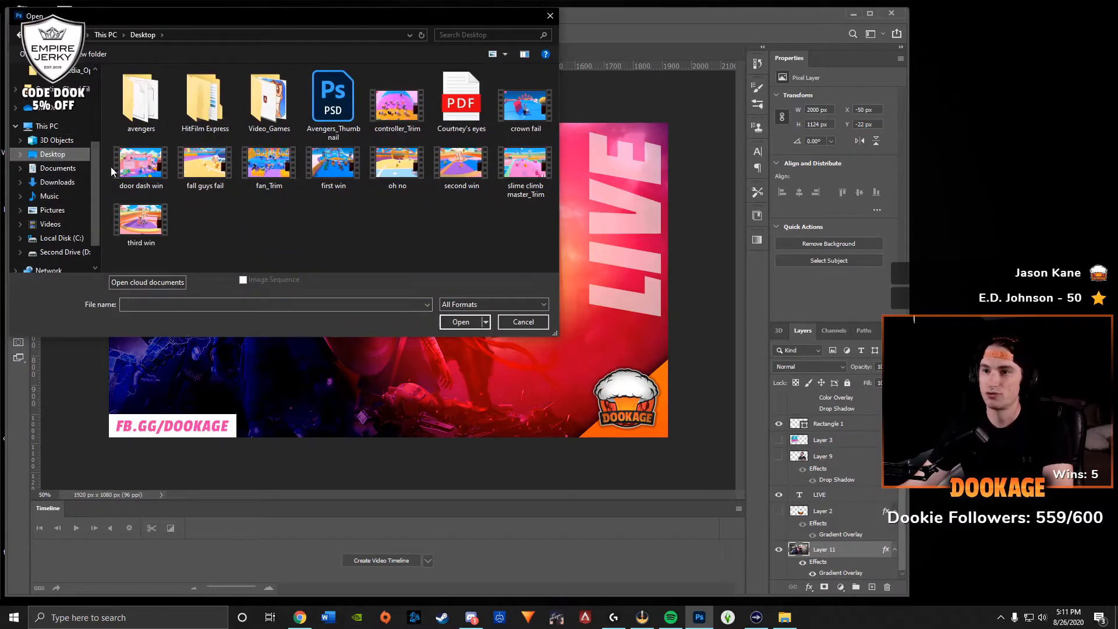
{"action": "double_click", "coordinate": [151, 112]}
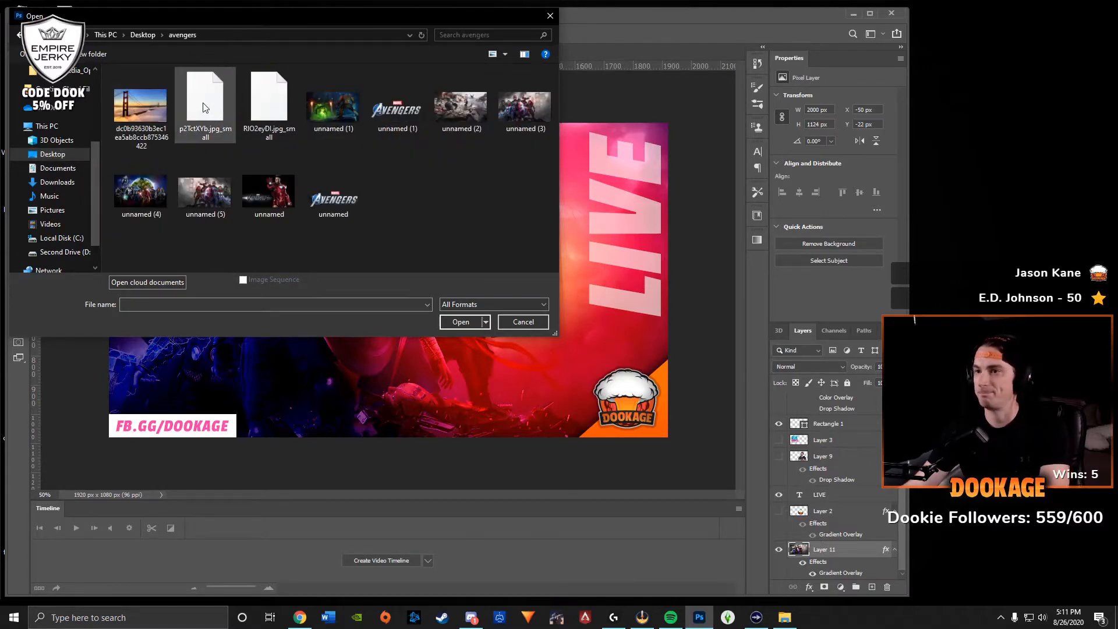
{"action": "left_click", "coordinate": [204, 108]}
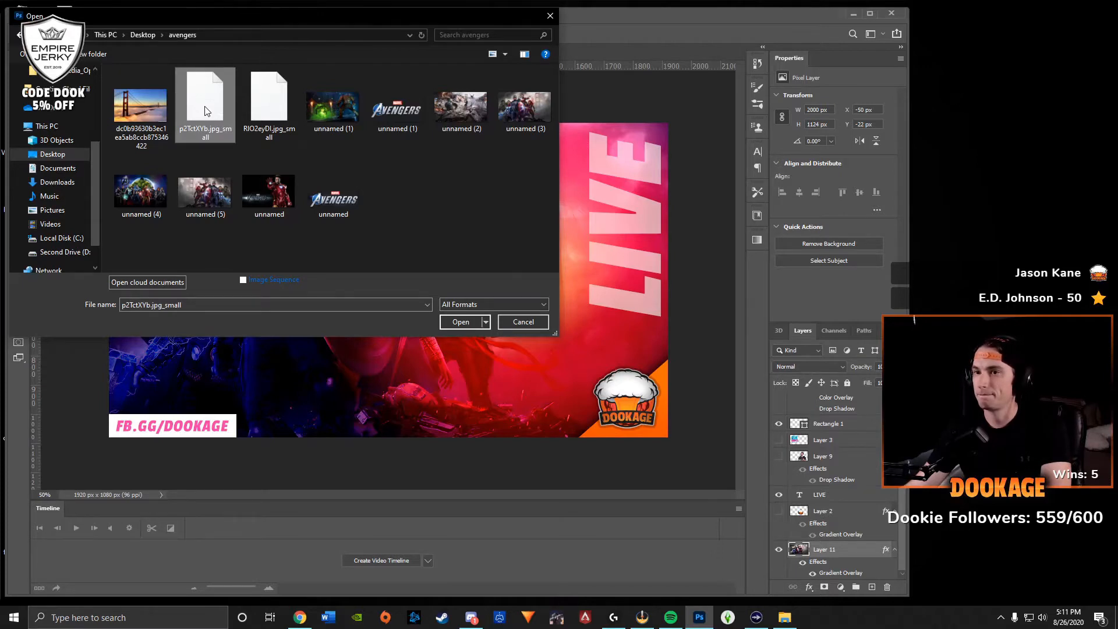
{"action": "double_click", "coordinate": [204, 111]}
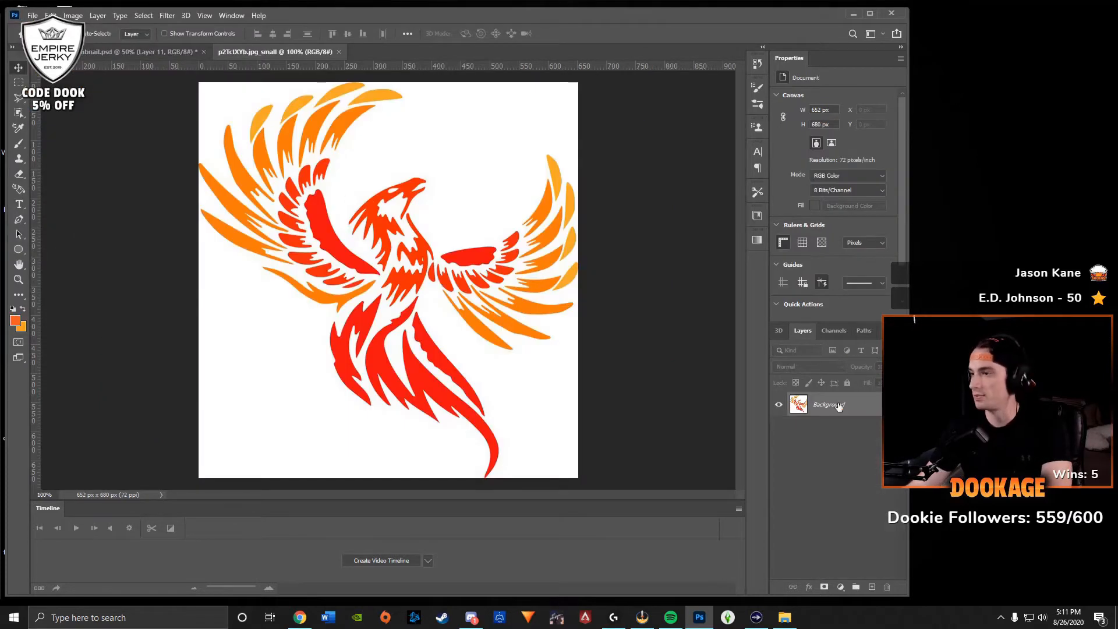
{"action": "double_click", "coordinate": [863, 412]}
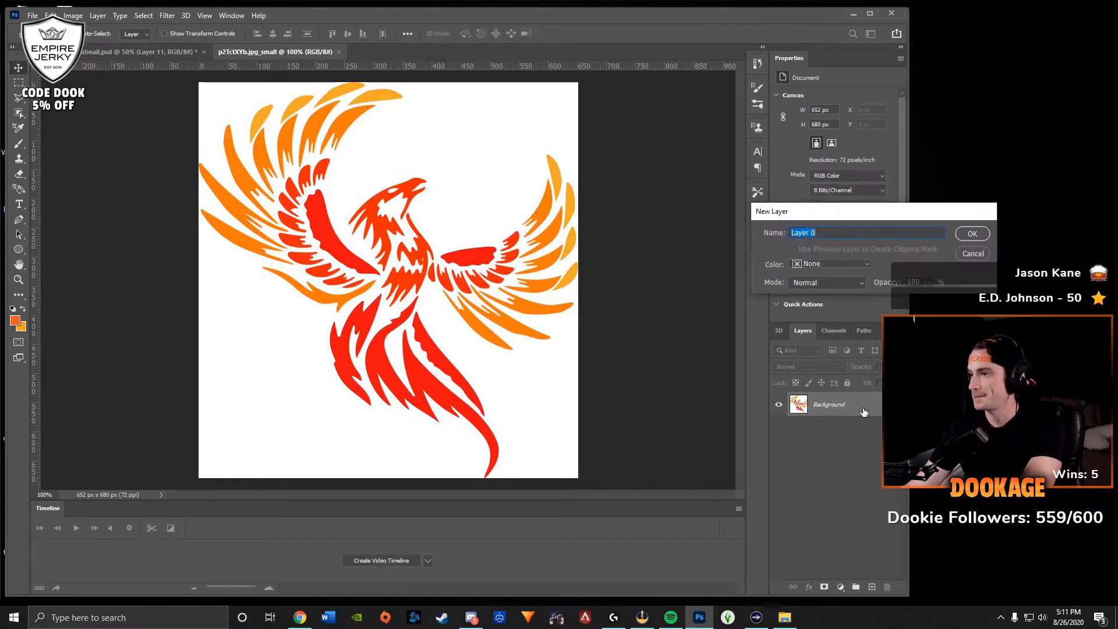
{"action": "key", "text": "Return"}
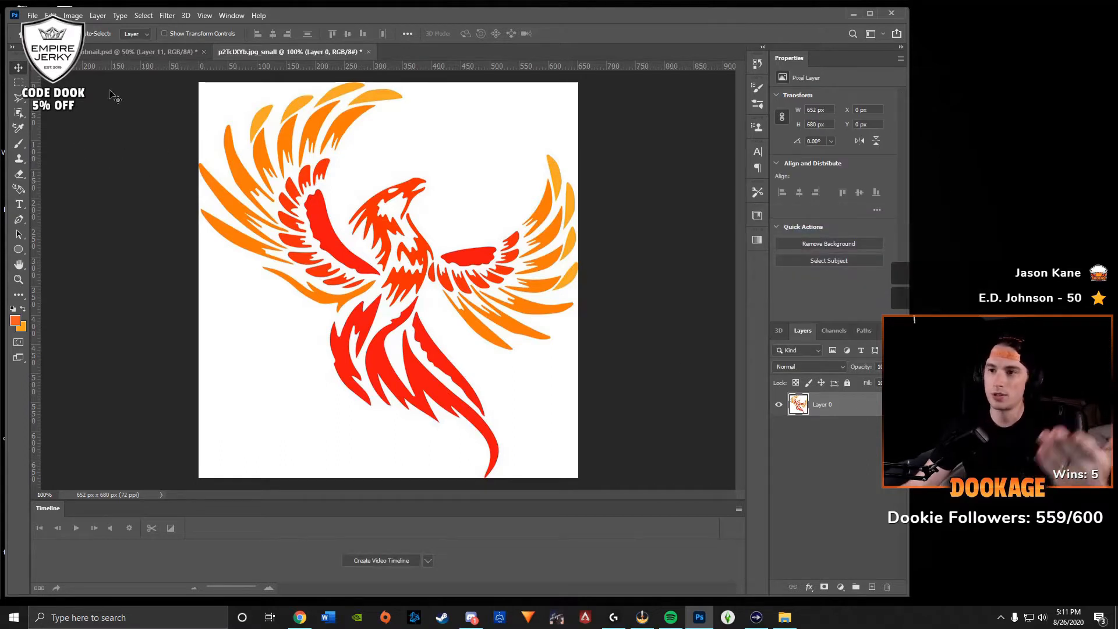
Select the white around the phoenix with the Magic Wand, invert the selection, and undo a trial deletion of the selected area.
{"action": "mouse_move", "coordinate": [20, 114]}
{"action": "left_mouse_down"}
{"action": "mouse_move", "coordinate": [58, 137]}
{"action": "mouse_move", "coordinate": [18, 119]}
{"action": "left_mouse_up"}
{"action": "left_click", "coordinate": [215, 106]}
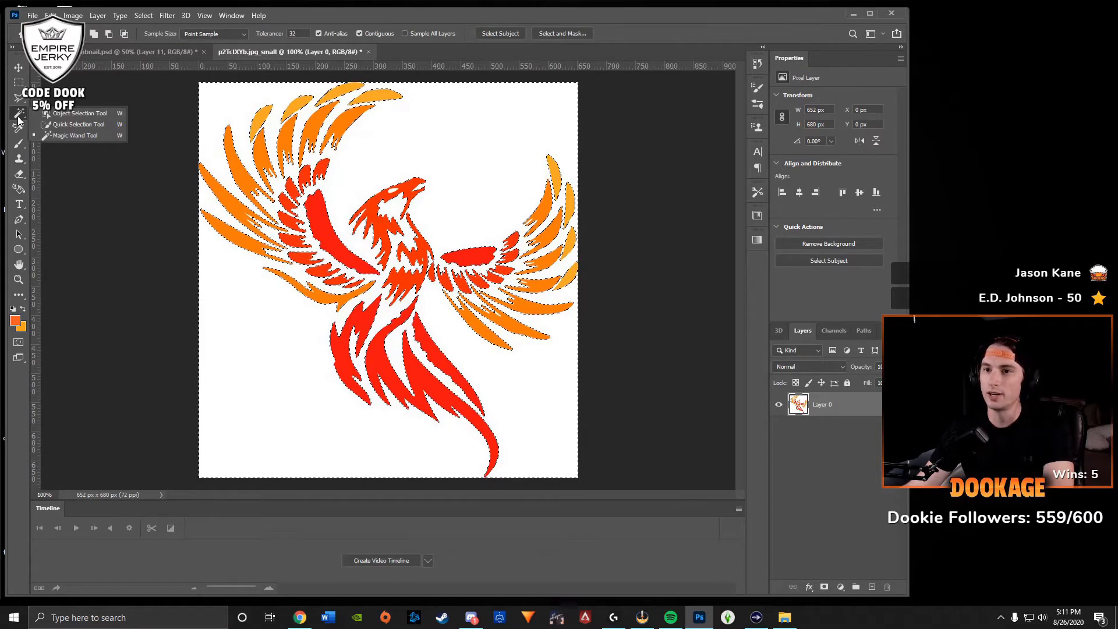
{"action": "left_click", "coordinate": [66, 135]}
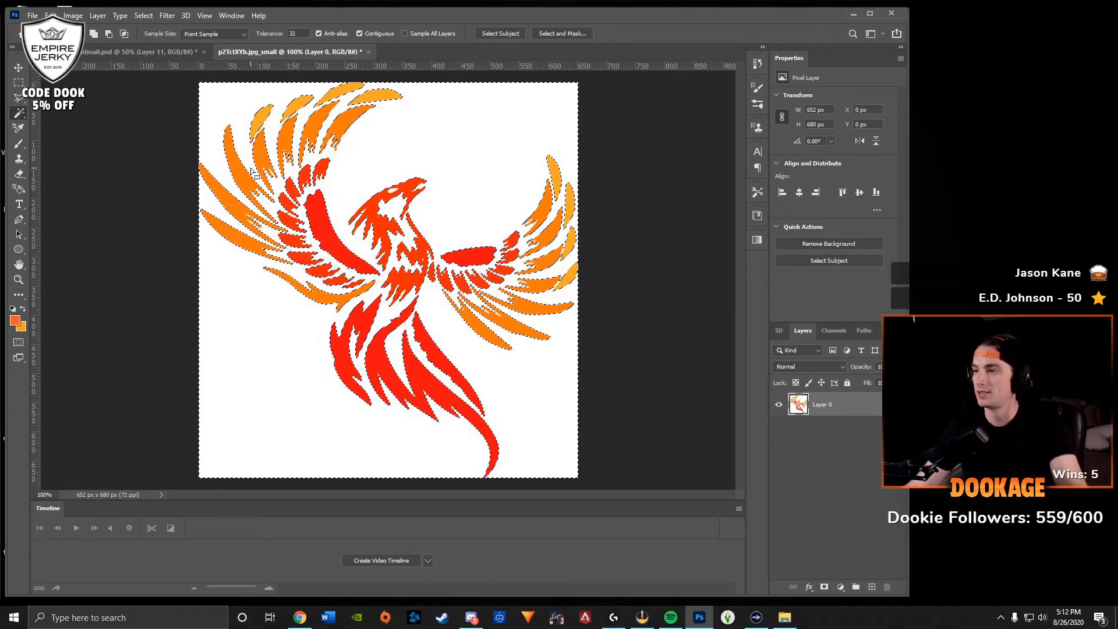
{"action": "key", "text": "ctrl+shift+i"}
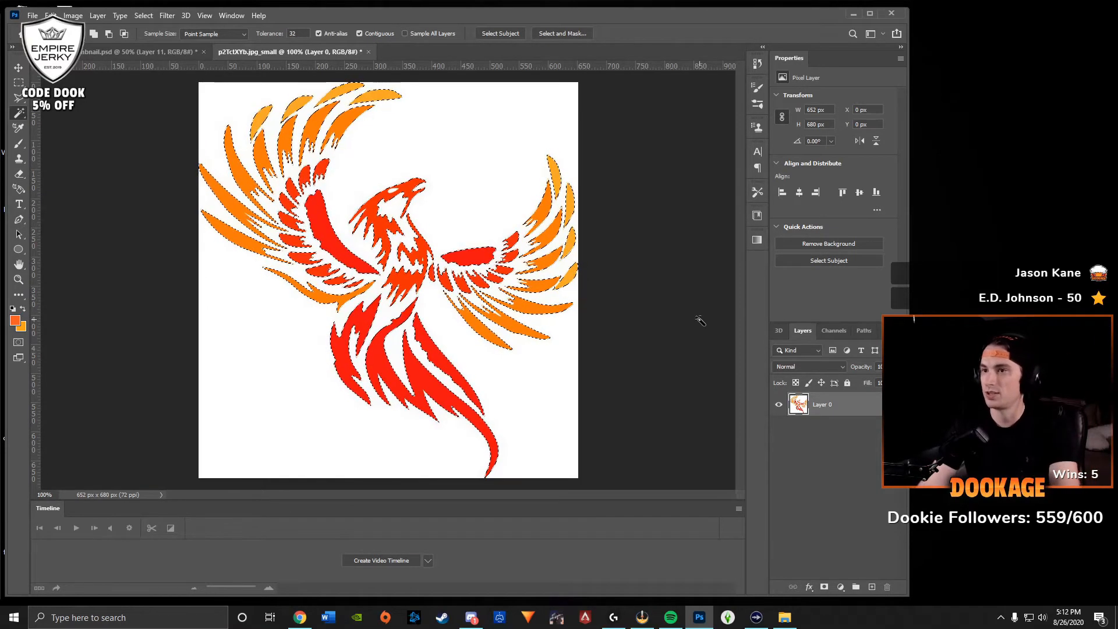
{"action": "key", "text": "Delete"}
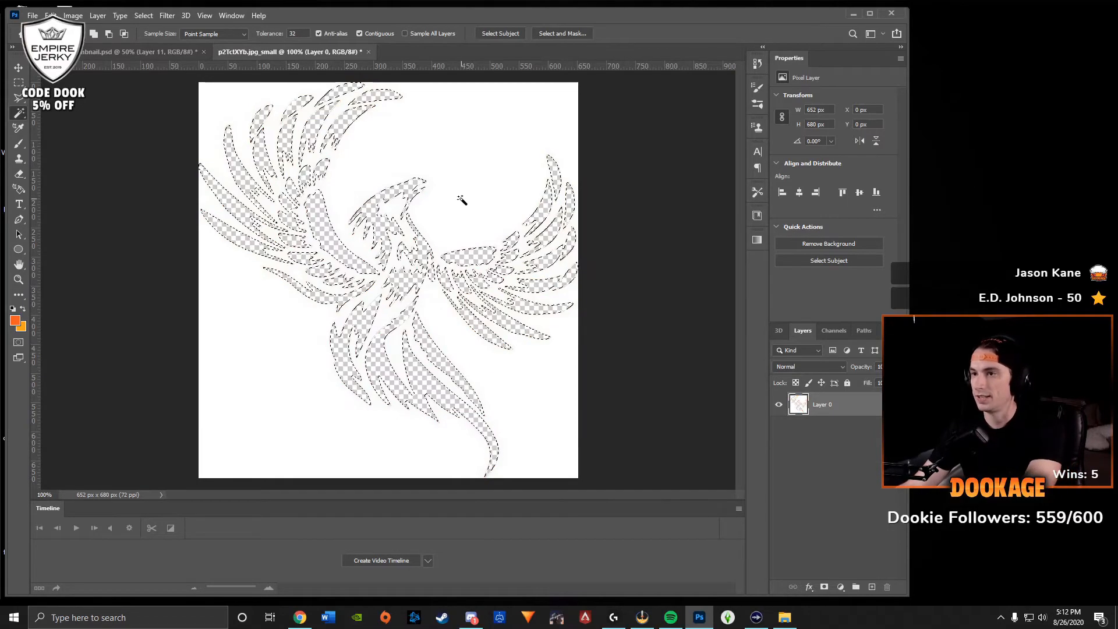
{"action": "key", "text": "ctrl+z"}
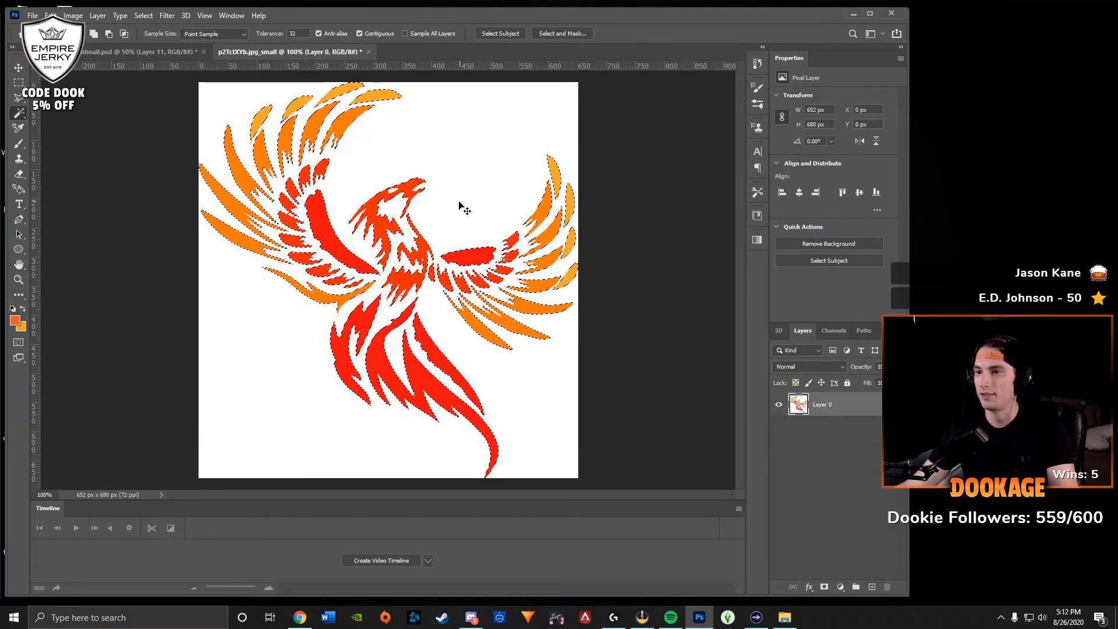
Try the pasted phoenix at about 173% over the Avengers thumbnail and discard its layer.
{"action": "left_click", "coordinate": [160, 49]}
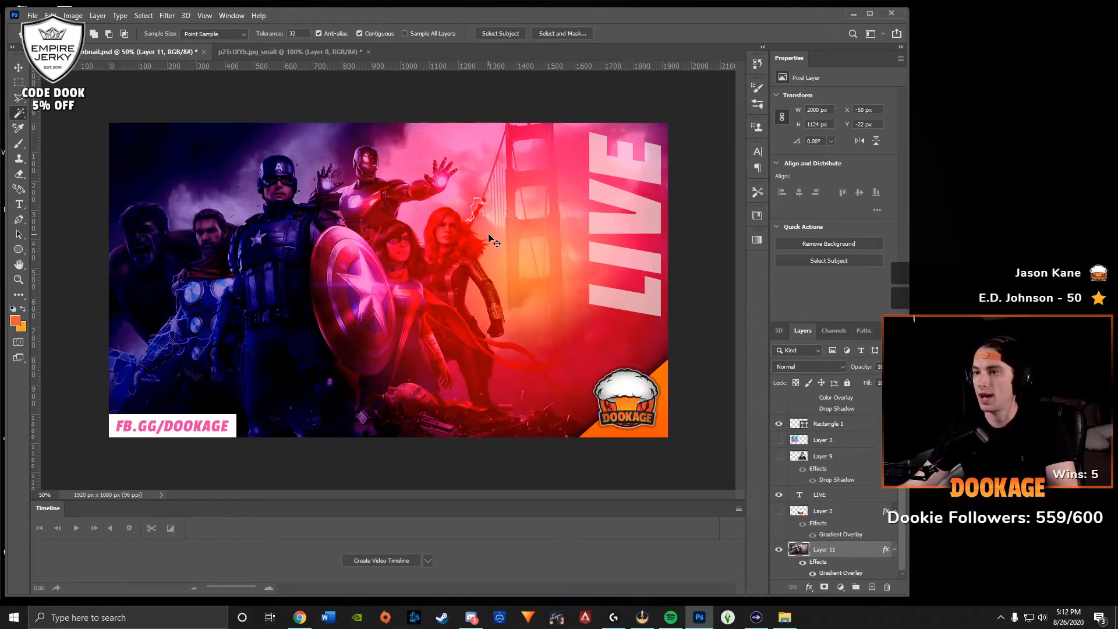
{"action": "key", "text": "ctrl+v"}
{"action": "key", "text": "ctrl+t"}
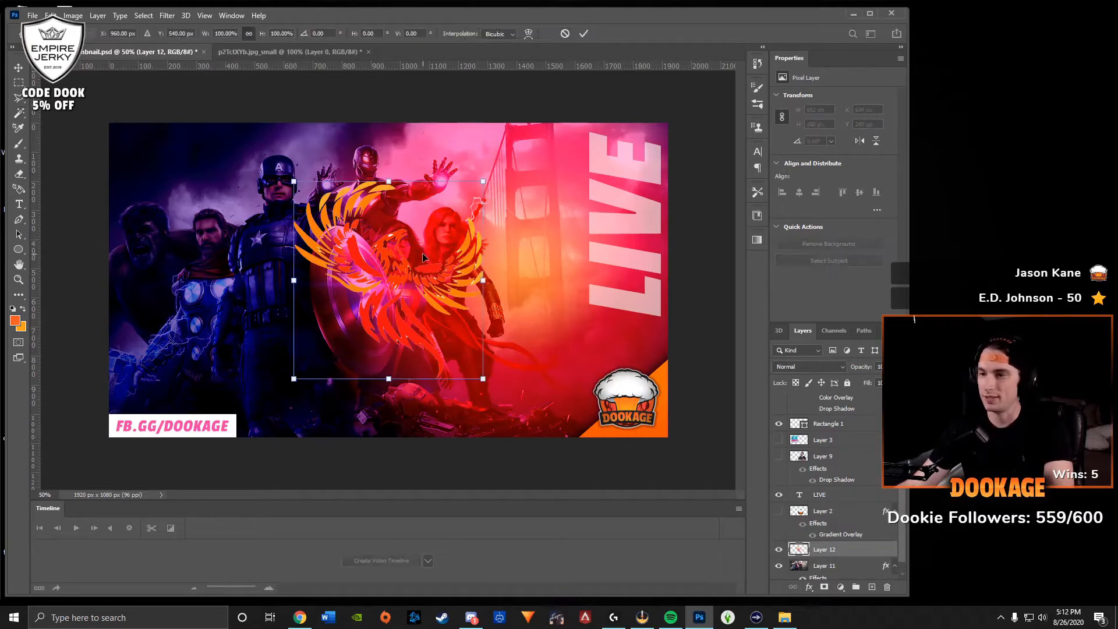
{"action": "left_click_drag", "start_coordinate": [388, 377], "coordinate": [403, 326]}
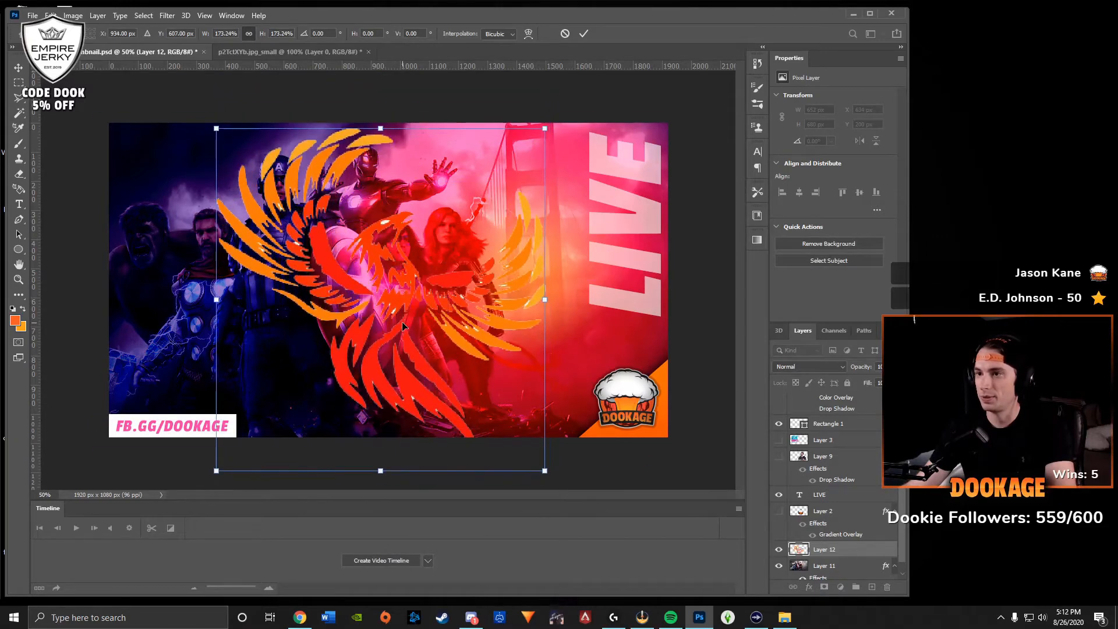
{"action": "key", "text": "Return"}
{"action": "key", "text": "w"}
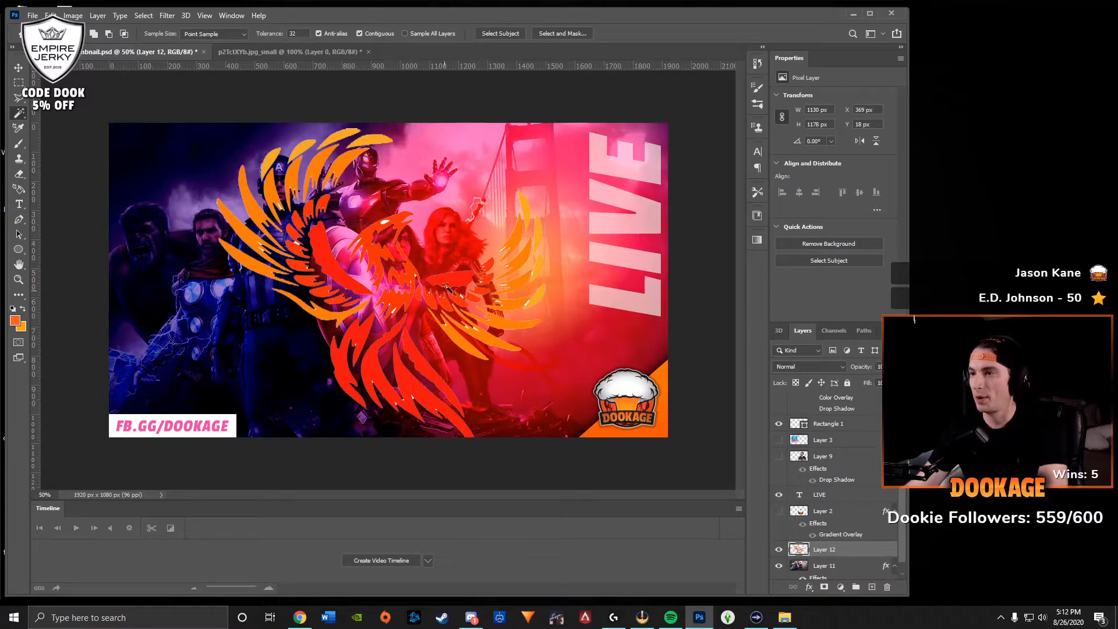
{"action": "key", "text": "Delete"}
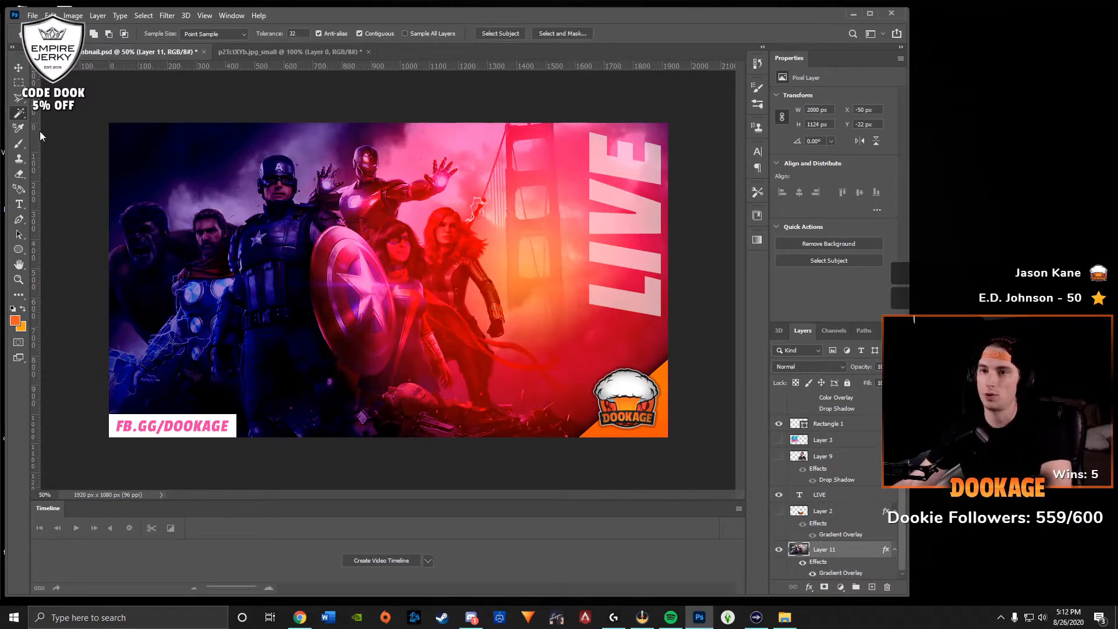
In the phoenix image, sample the white background with Color Range and invert the selection so only the phoenix is selected.
{"action": "left_click", "coordinate": [299, 51]}
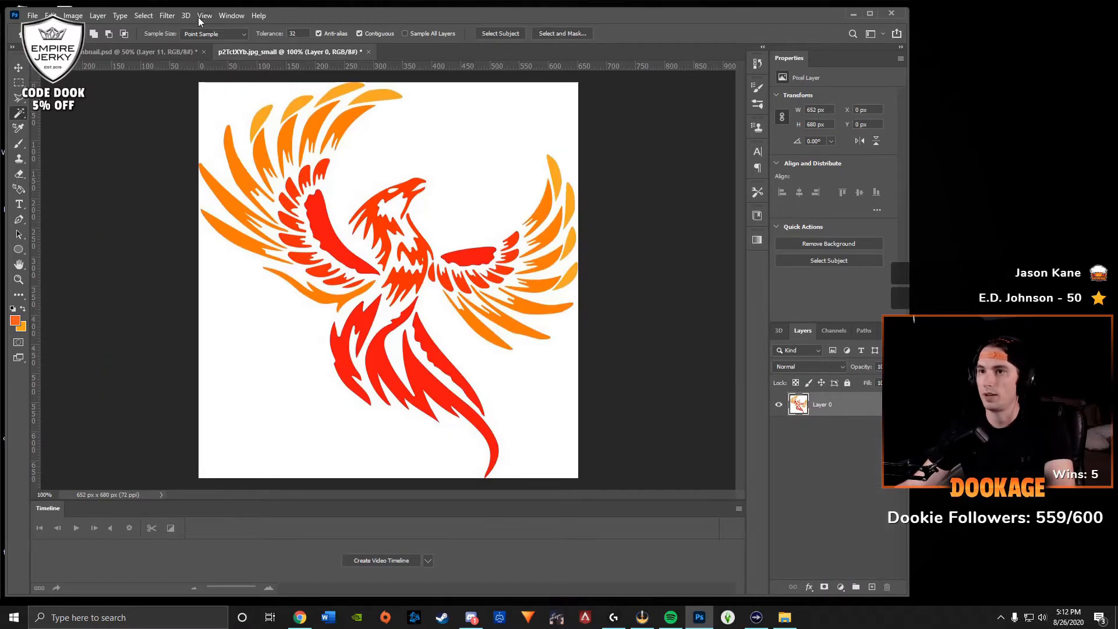
{"action": "left_click", "coordinate": [167, 15]}
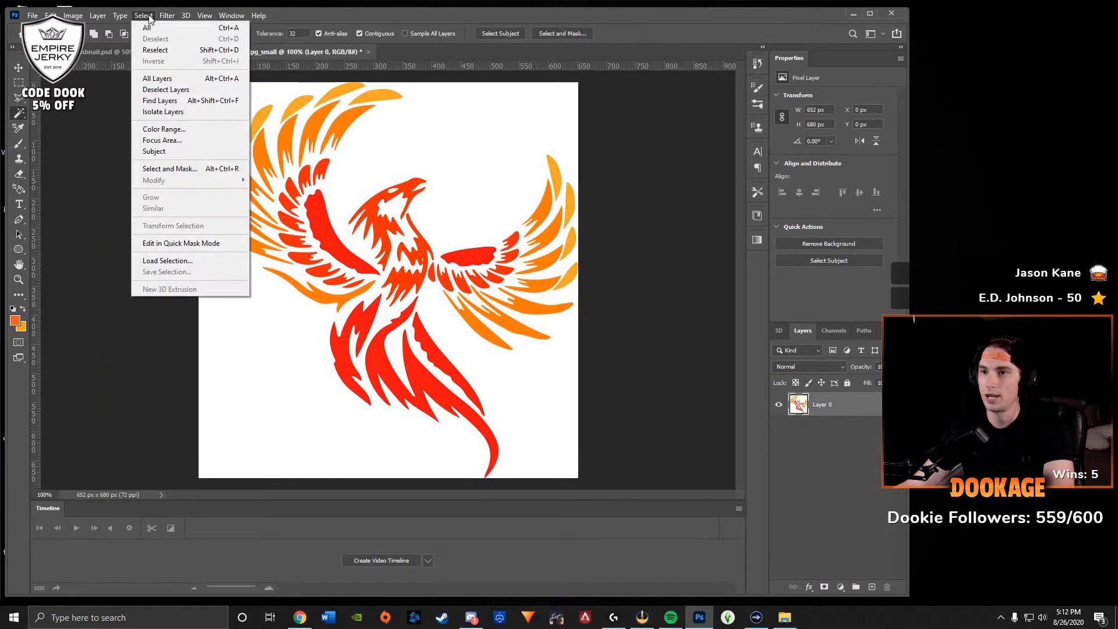
{"action": "left_click", "coordinate": [169, 130]}
{"action": "left_click", "coordinate": [472, 236]}
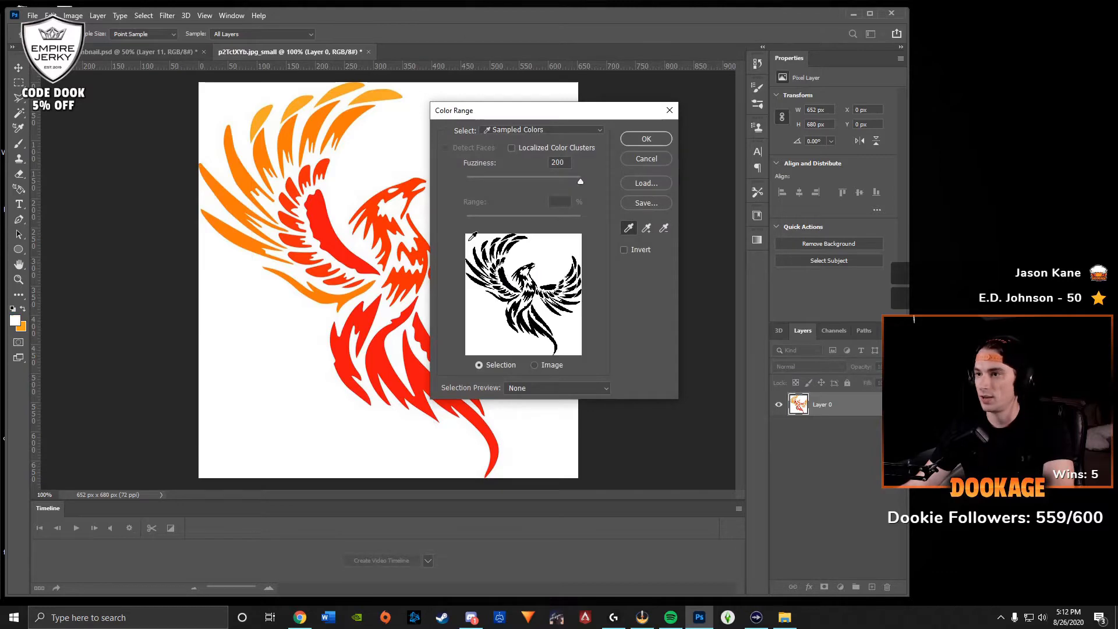
{"action": "left_click", "coordinate": [633, 140]}
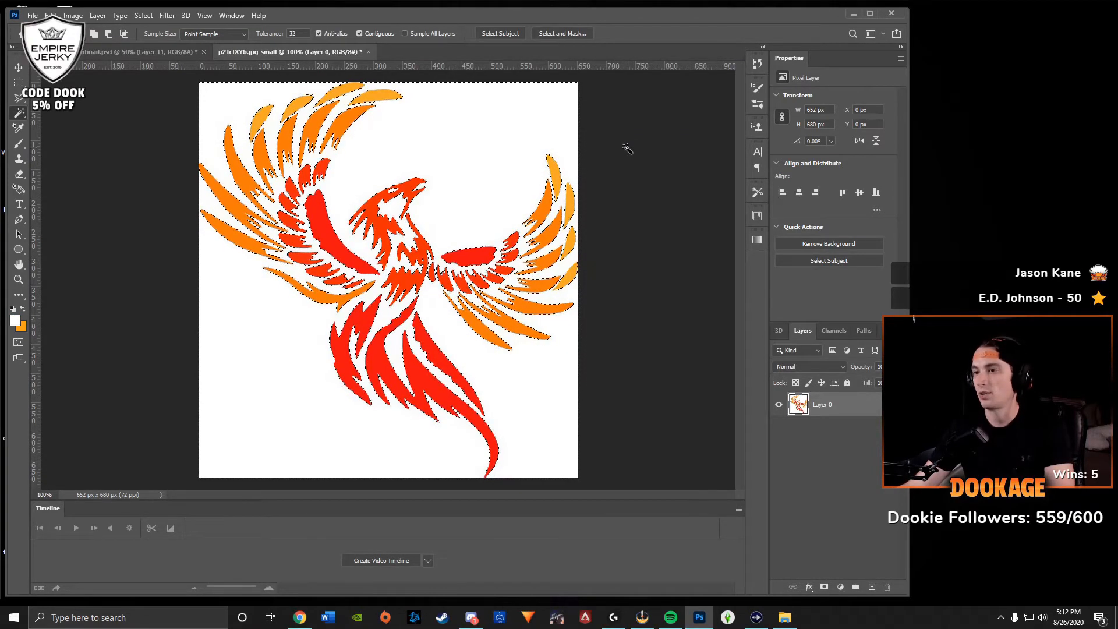
{"action": "key", "text": "ctrl+shift+i"}
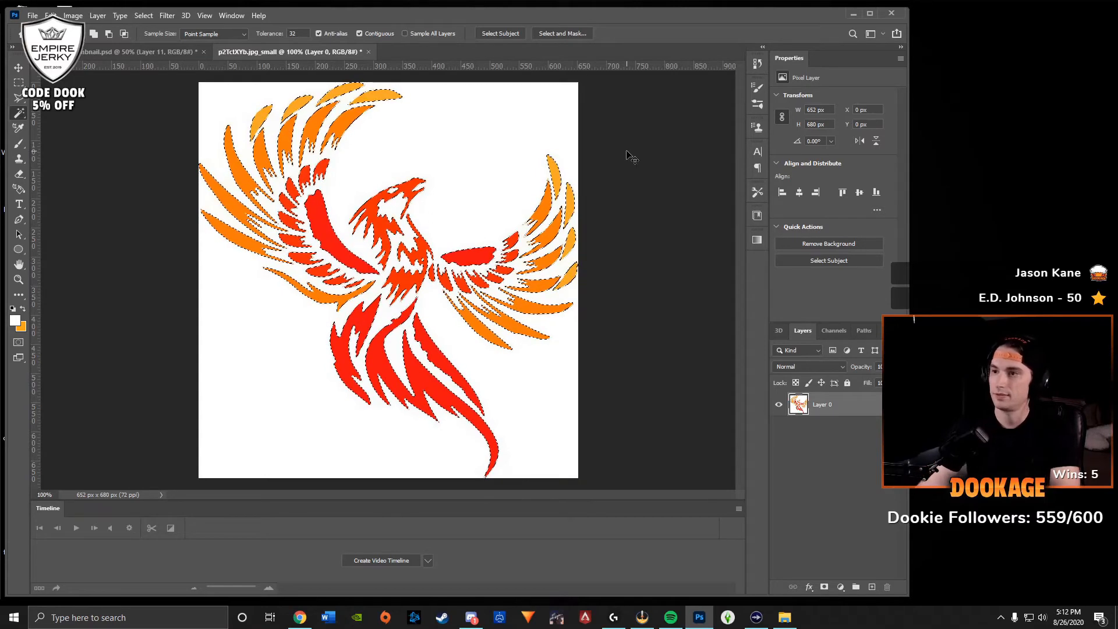
Paste the selected phoenix into the Avengers thumbnail and enlarge it proportionally to about 844 × 880 px.
{"action": "left_click", "coordinate": [169, 51]}
{"action": "key", "text": "ctrl+v"}
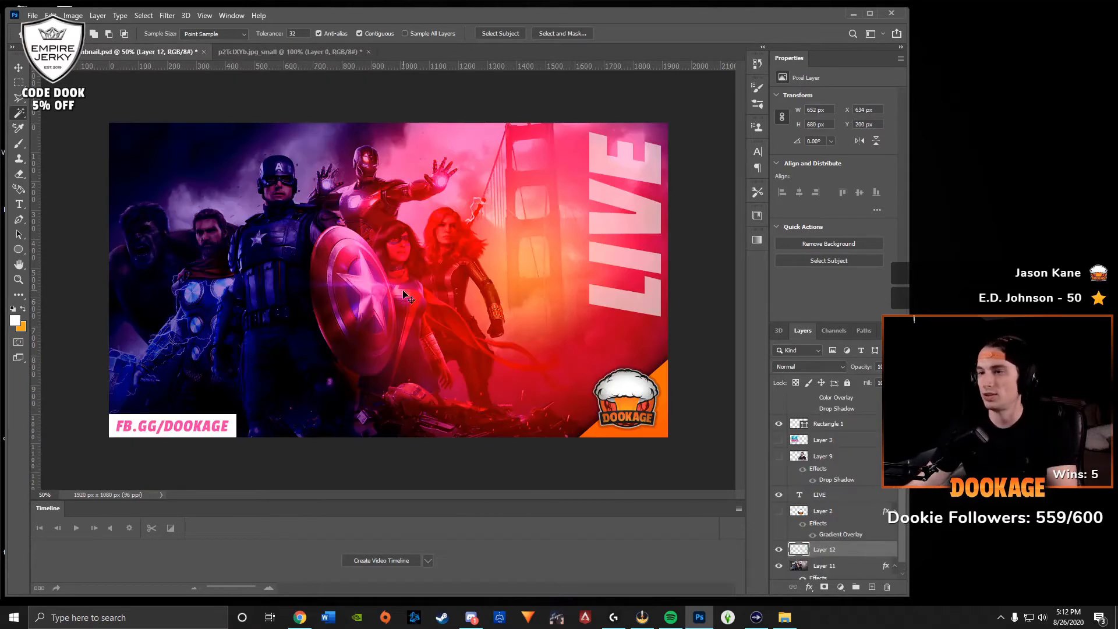
{"action": "key", "text": "ctrl+t"}
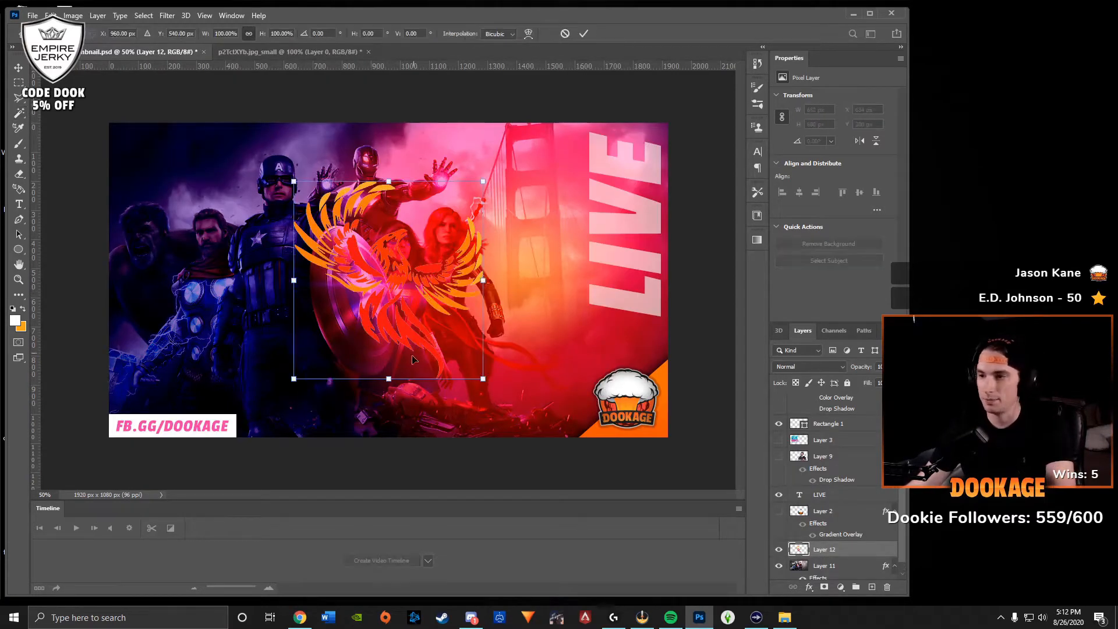
{"action": "left_click_drag", "start_coordinate": [389, 380], "coordinate": [391, 437]}
{"action": "left_click_drag", "start_coordinate": [425, 371], "coordinate": [410, 343]}
{"action": "key", "text": "Return"}
Clear the selection on the phoenix and move the bird over the bridge beside the heroes, to about X 987, Y 30 px.
{"action": "left_click", "coordinate": [381, 308]}
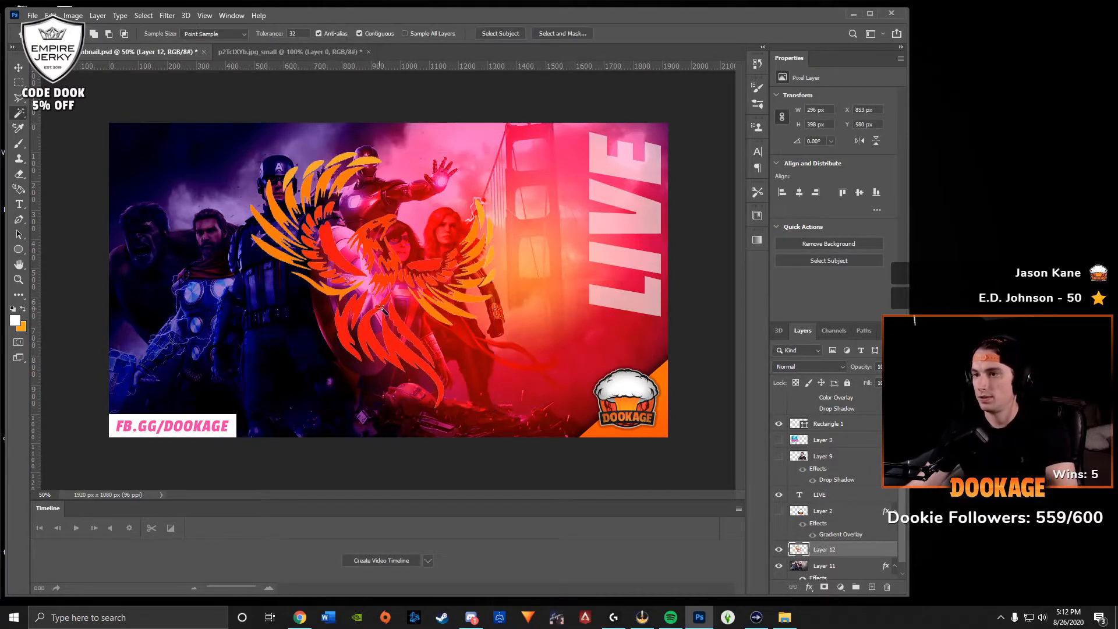
{"action": "key", "text": "ctrl+d"}
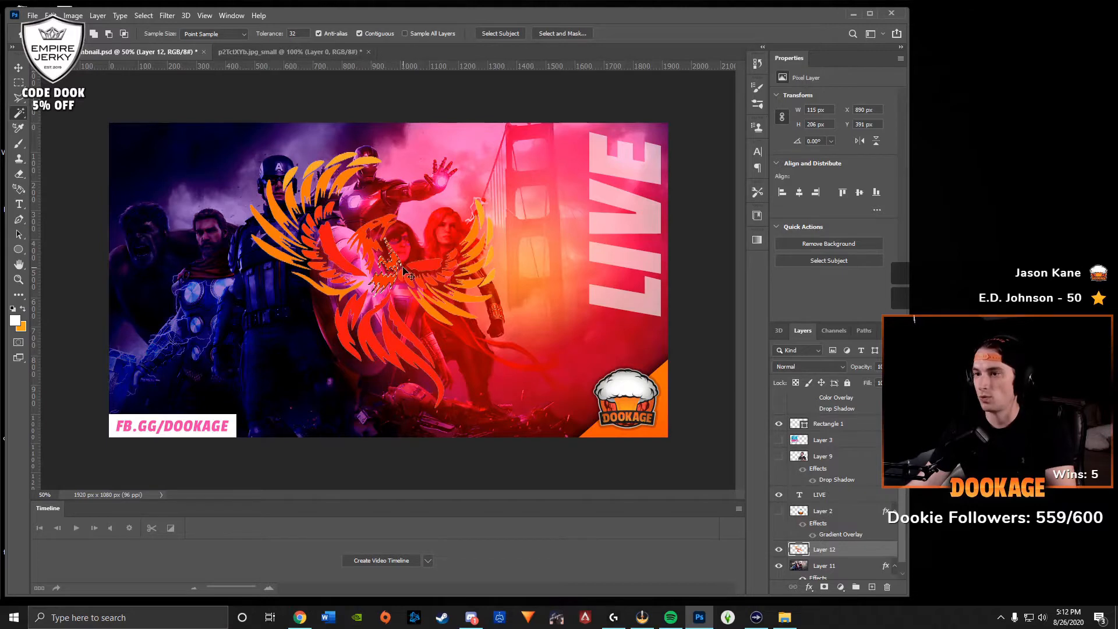
{"action": "key", "text": "b"}
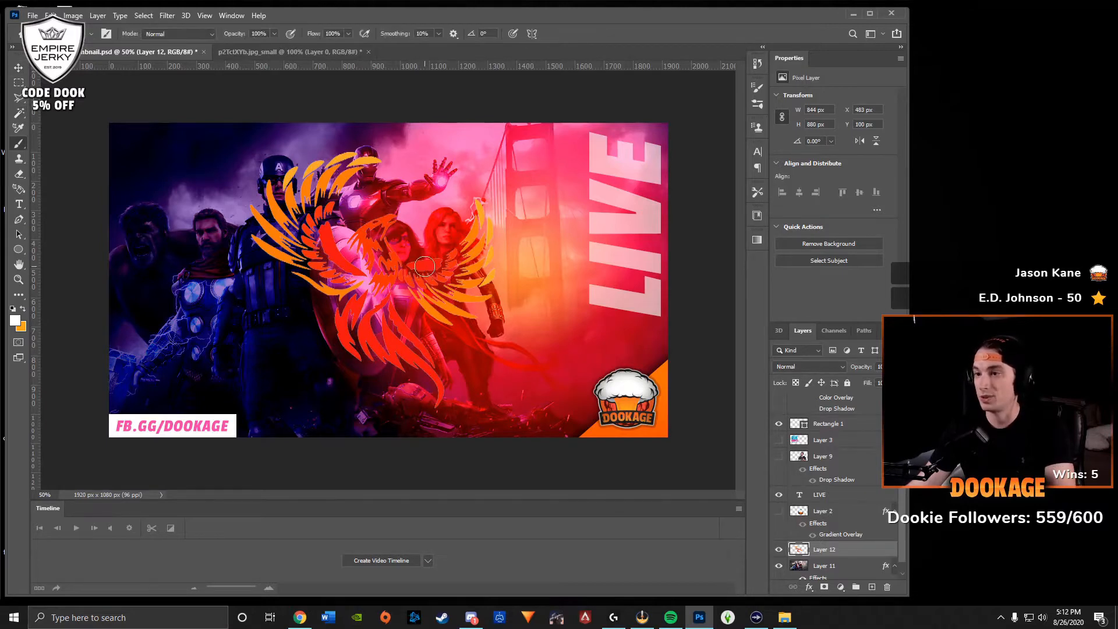
{"action": "key", "text": "v"}
{"action": "mouse_move", "coordinate": [424, 267]}
{"action": "left_mouse_down"}
{"action": "mouse_move", "coordinate": [610, 254]}
{"action": "mouse_move", "coordinate": [545, 253]}
{"action": "mouse_move", "coordinate": [572, 249]}
{"action": "left_mouse_up"}
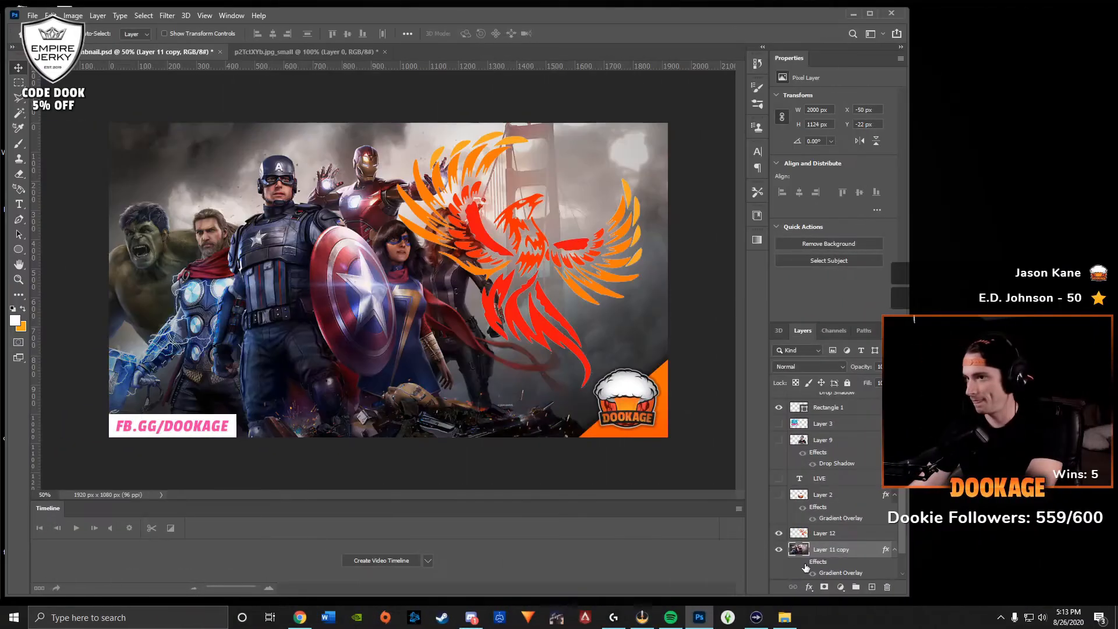
Compare the duplicated Avengers background with the colored original by toggling the visibility of Layer 11 copy and its Gradient Overlay.
{"action": "scroll", "coordinate": [807, 480], "scroll_direction": "down", "scroll_amount": 2}
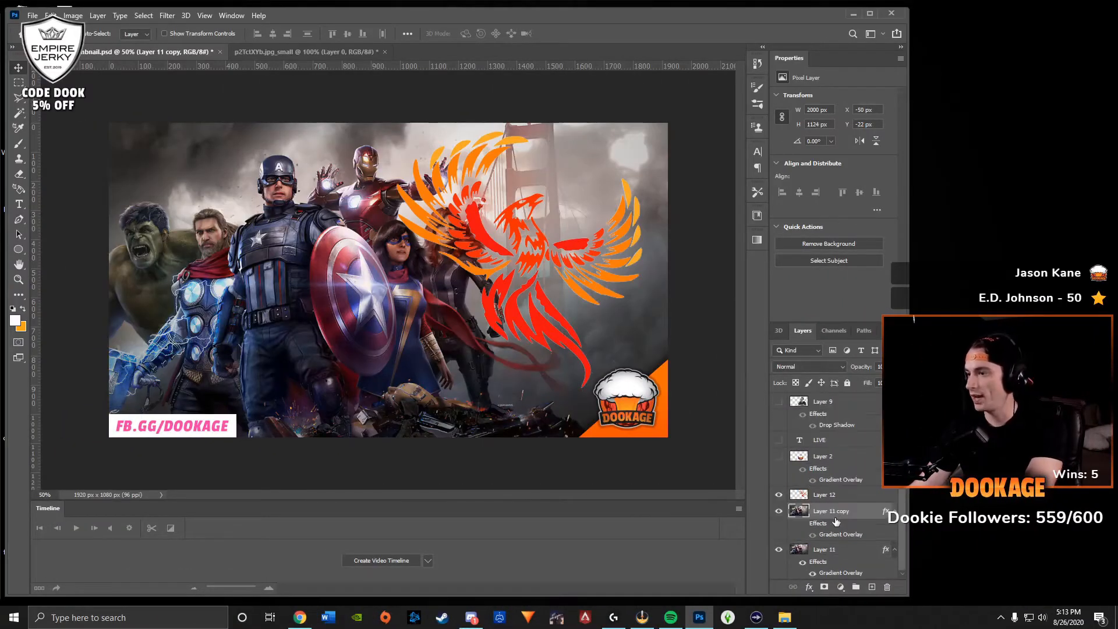
{"action": "left_click", "coordinate": [780, 513]}
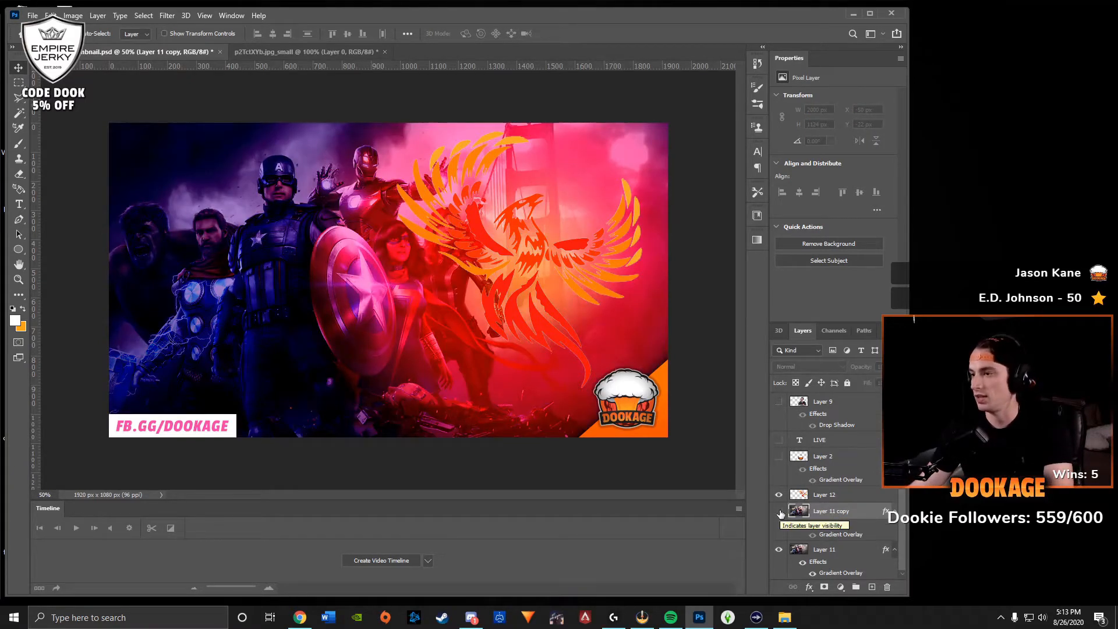
{"action": "left_click", "coordinate": [780, 513]}
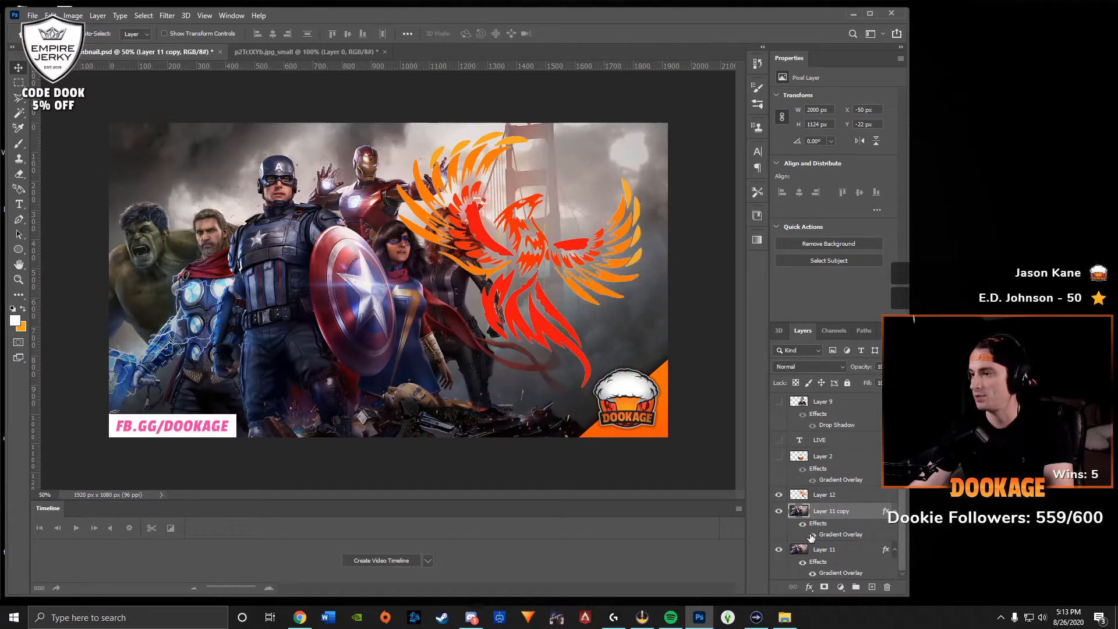
{"action": "left_click", "coordinate": [812, 534]}
{"action": "left_click", "coordinate": [811, 535]}
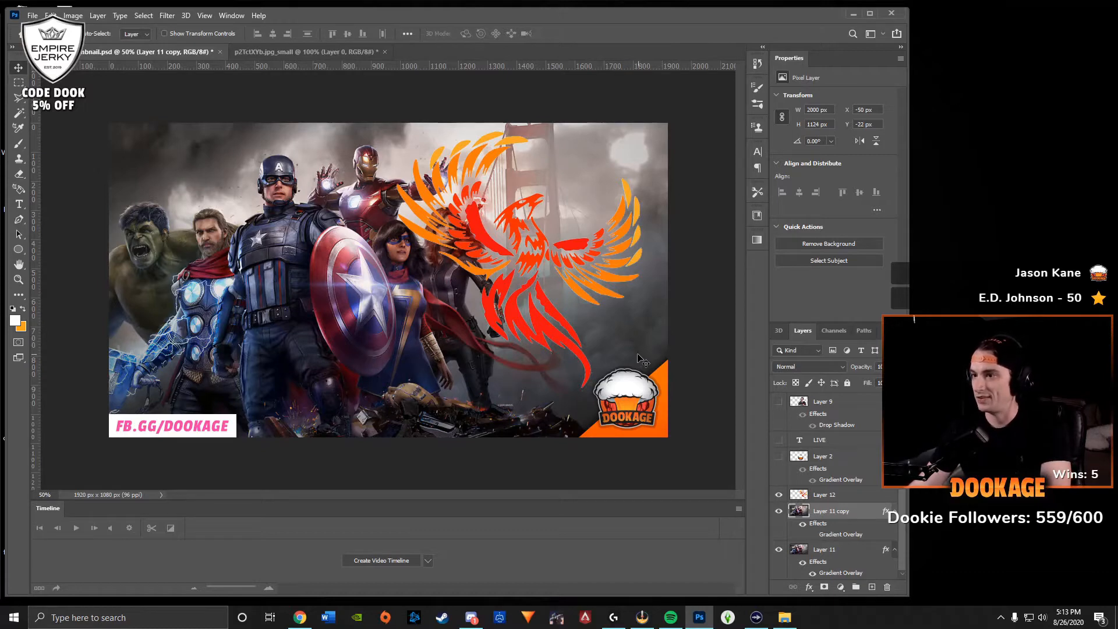
Select the phoenix layer and check its effect on the composition by hiding and showing it.
{"action": "left_click", "coordinate": [824, 494]}
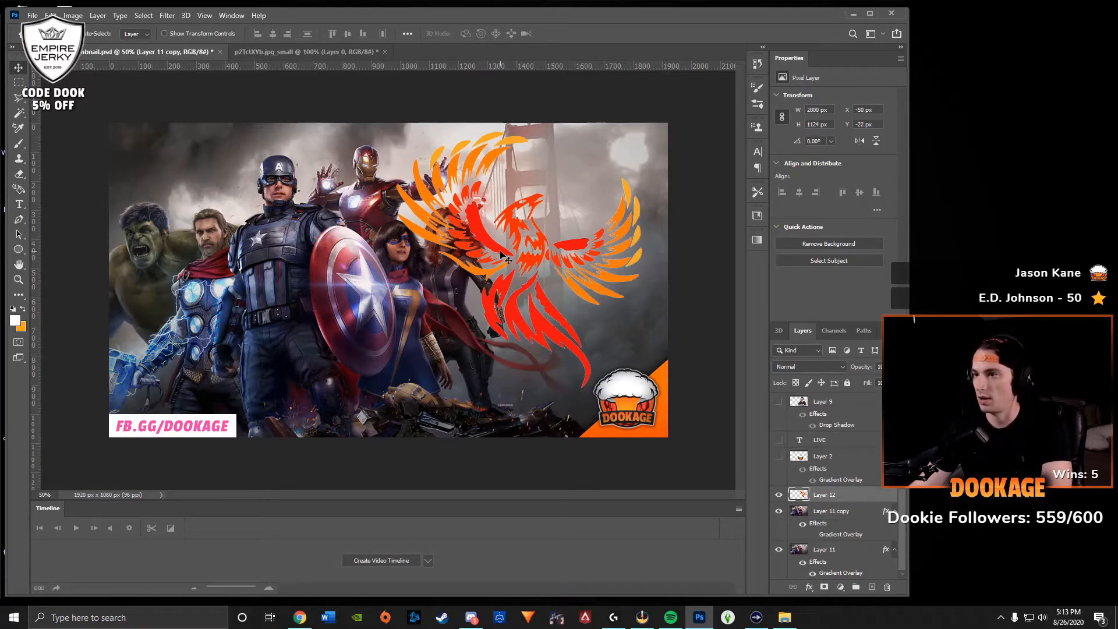
{"action": "left_click", "coordinate": [779, 495]}
{"action": "left_click", "coordinate": [778, 494]}
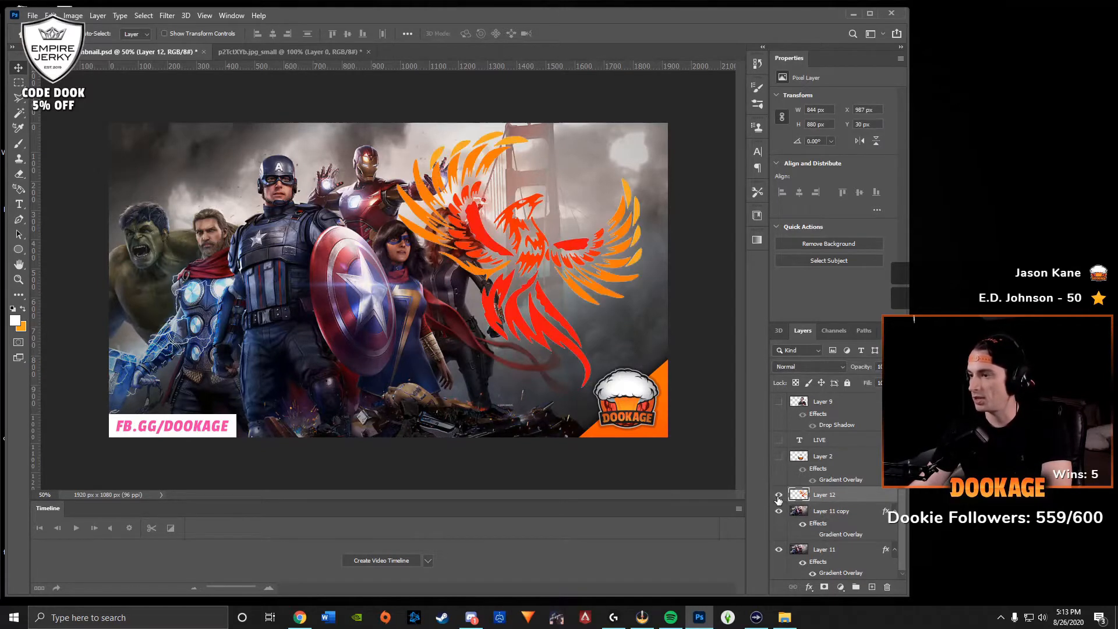
Hide the phoenix layer and the Dookage corner logo, and select the duplicated Avengers background, Layer 11 copy.
{"action": "left_click", "coordinate": [778, 496]}
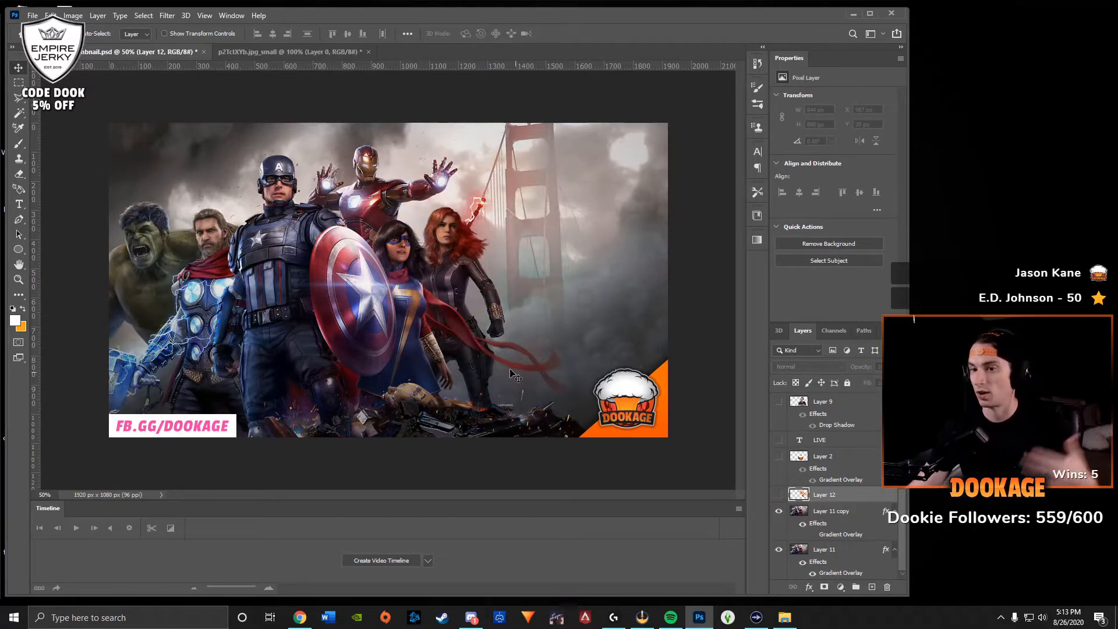
{"action": "left_click", "coordinate": [189, 429]}
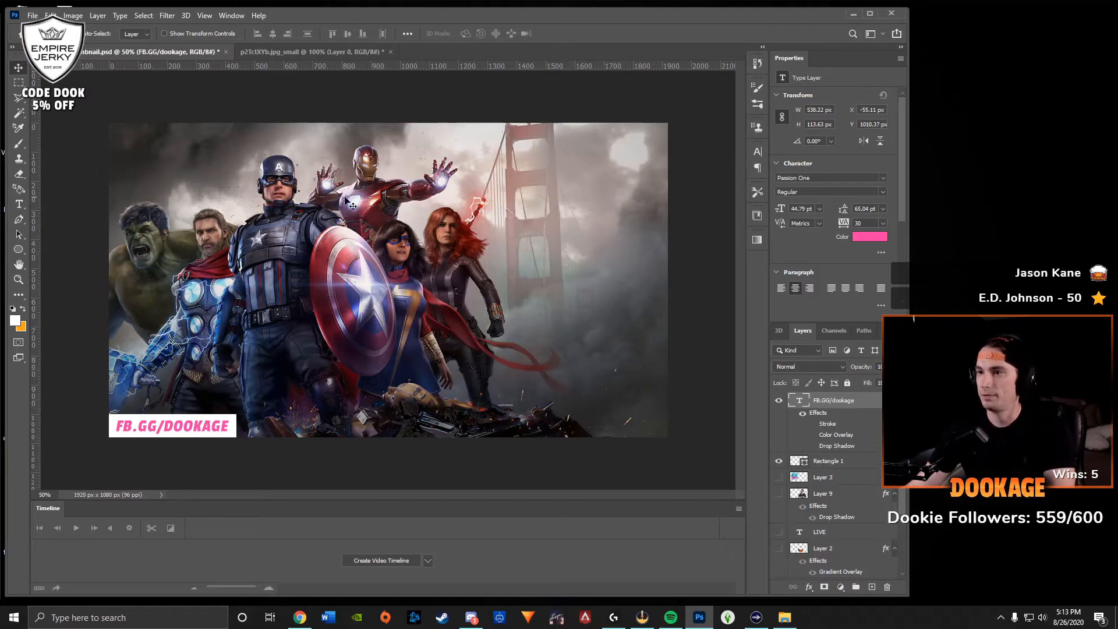
{"action": "left_click", "coordinate": [515, 218]}
{"action": "scroll", "coordinate": [833, 551], "scroll_direction": "down", "scroll_amount": 2}
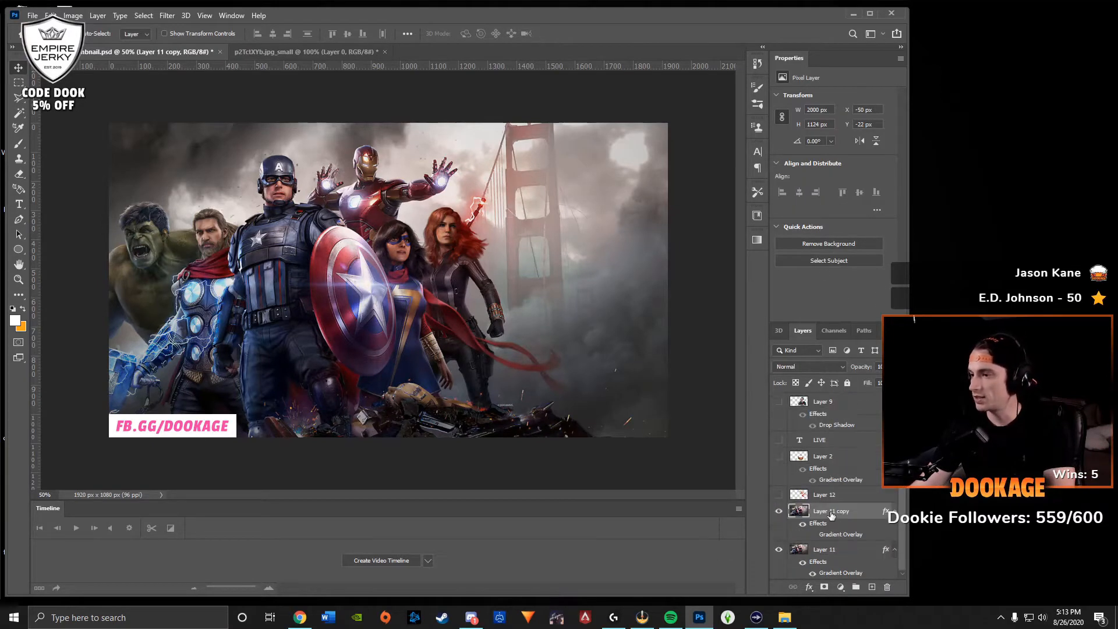
Look through the blending modes for Layer 11 copy and compare it with the colored Layer 11 by toggling its visibility.
{"action": "left_click", "coordinate": [798, 365]}
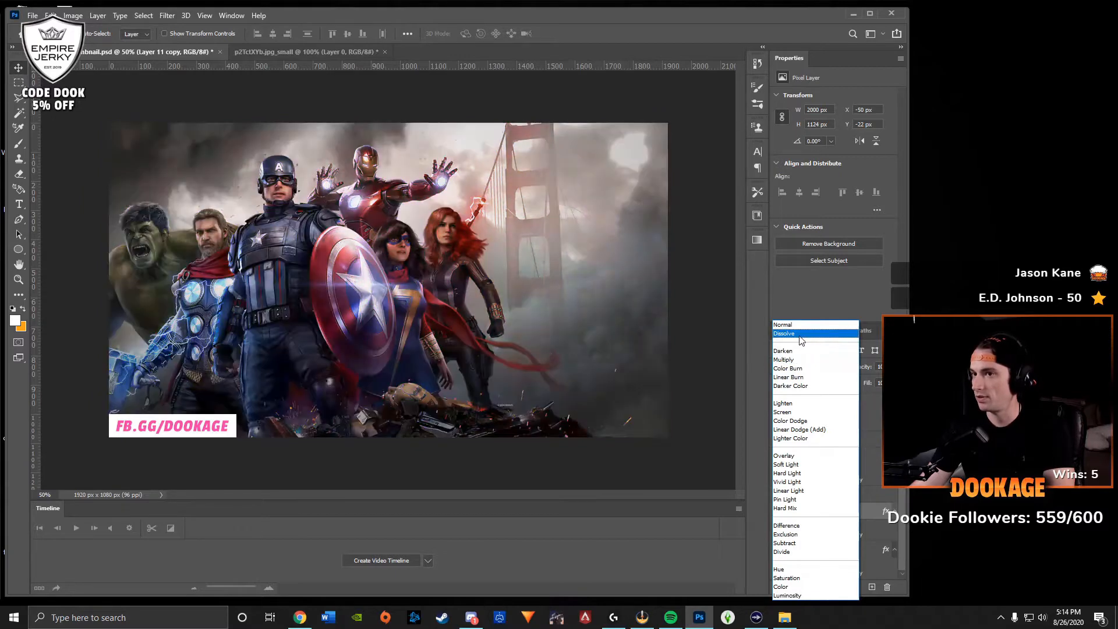
{"action": "left_click", "coordinate": [725, 327]}
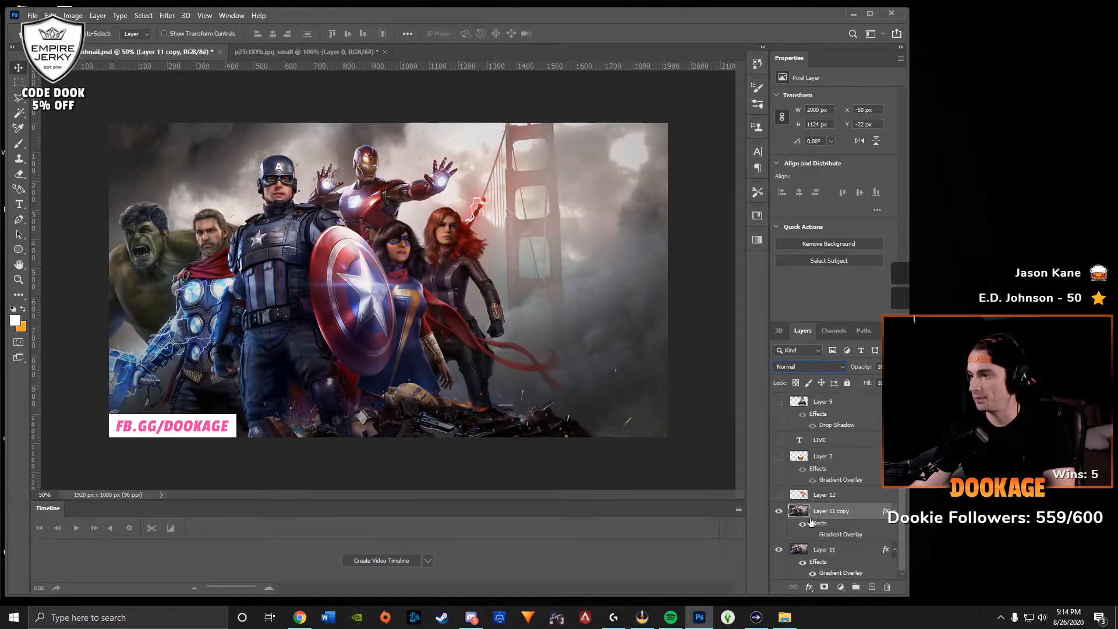
{"action": "left_click", "coordinate": [779, 511]}
{"action": "left_click", "coordinate": [831, 555]}
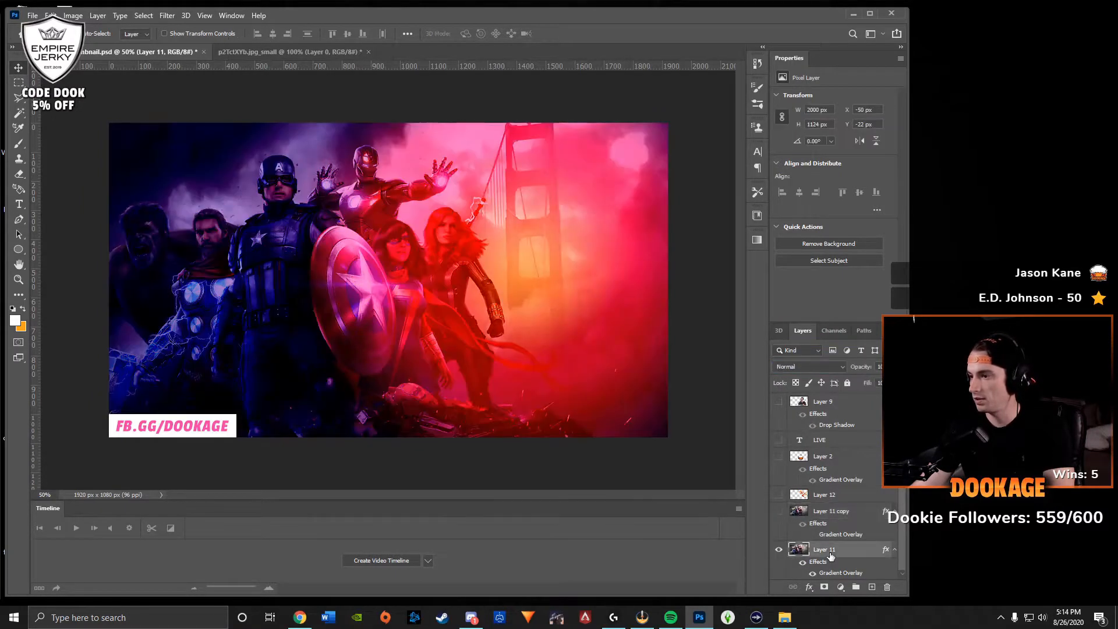
{"action": "left_click", "coordinate": [779, 511]}
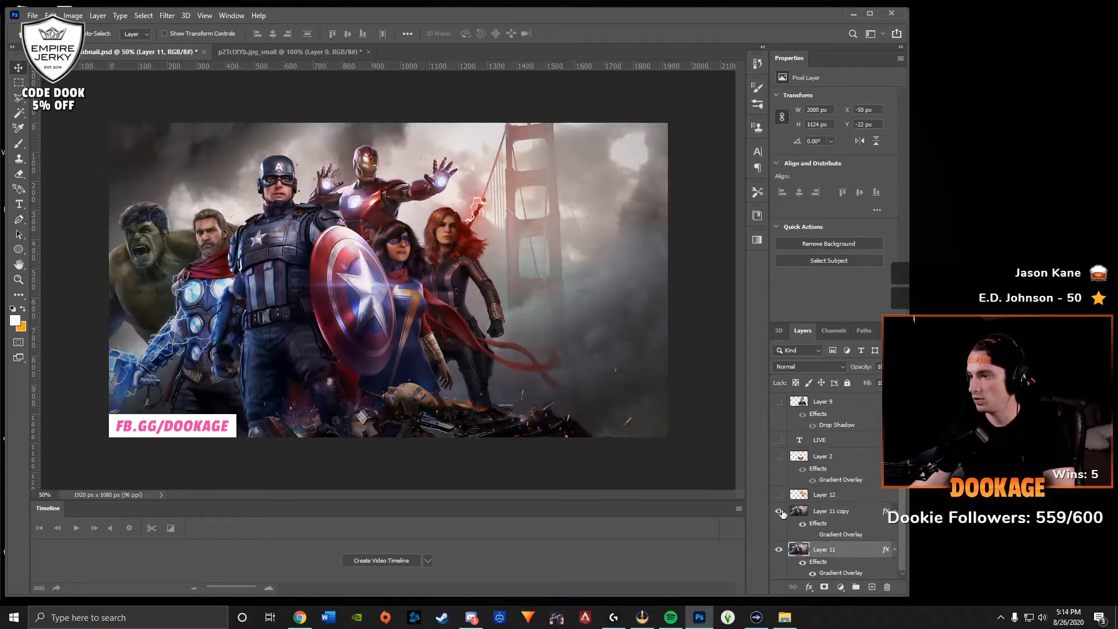
{"action": "left_click", "coordinate": [533, 294]}
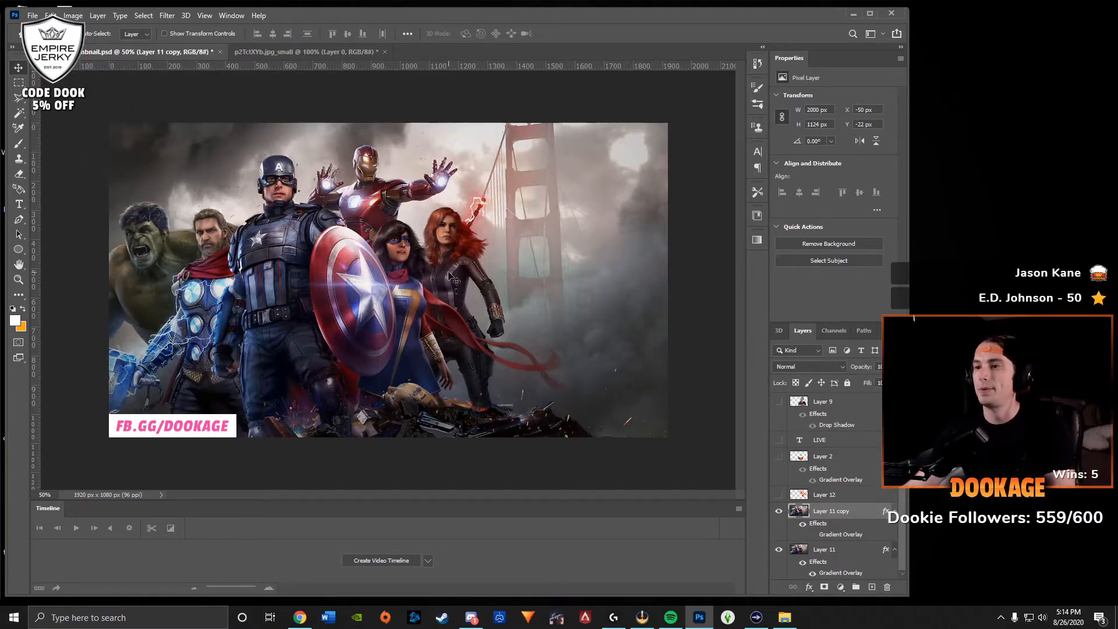
Open the Avengers logo image unnamed (1) from the avengers folder and copy the logo into the thumbnail over the bridge.
{"action": "key", "text": "ctrl+o"}
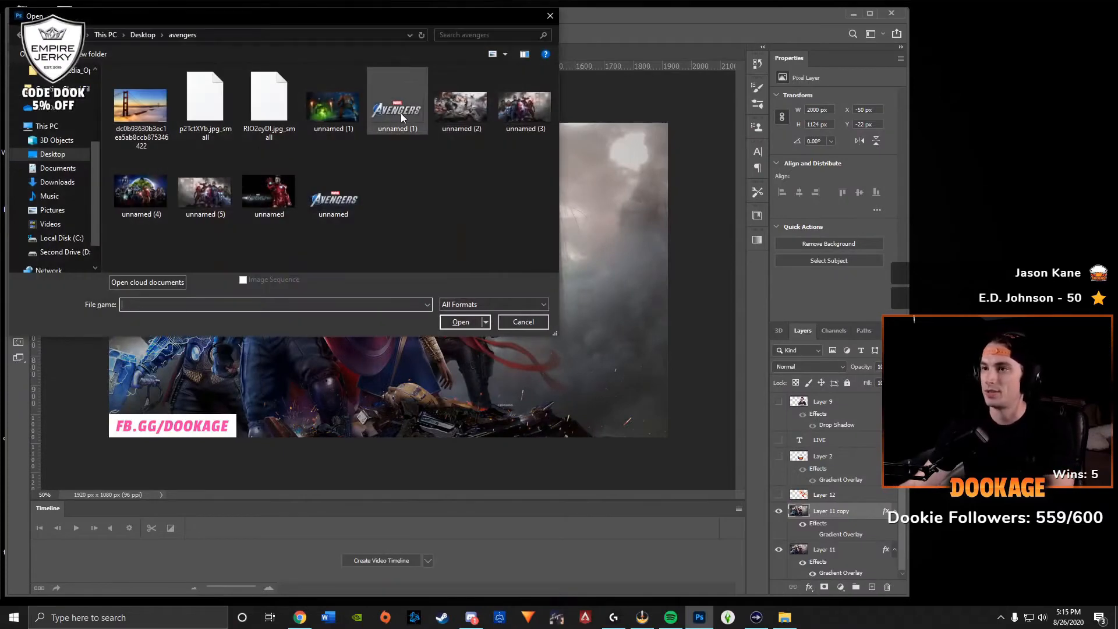
{"action": "double_click", "coordinate": [401, 113]}
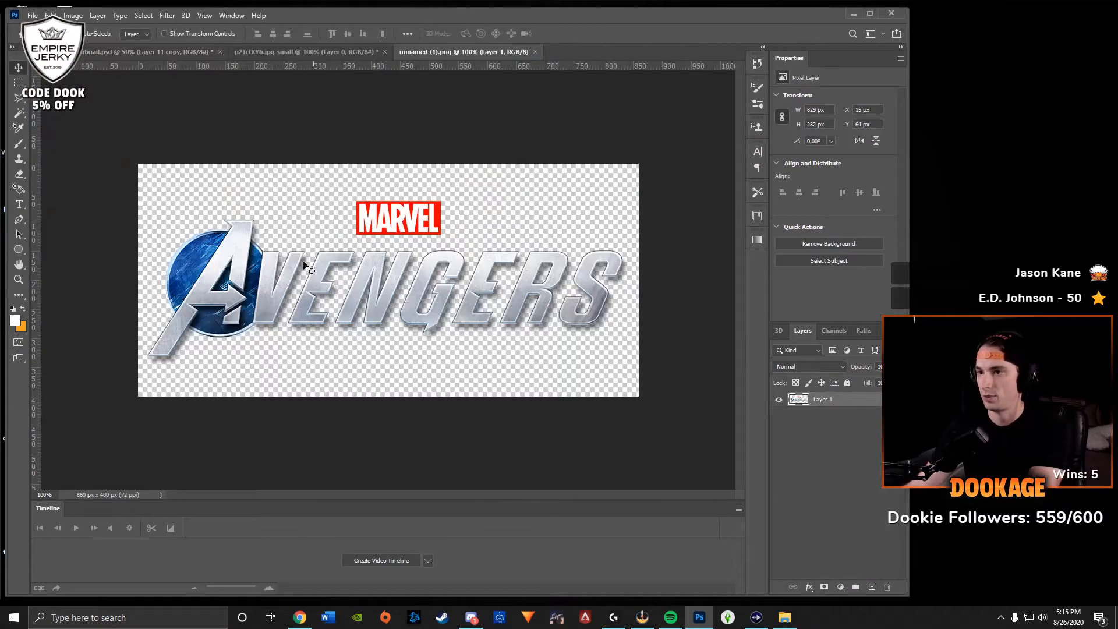
{"action": "mouse_move", "coordinate": [241, 251]}
{"action": "left_mouse_down"}
{"action": "mouse_move", "coordinate": [243, 218]}
{"action": "mouse_move", "coordinate": [276, 237]}
{"action": "mouse_move", "coordinate": [234, 249]}
{"action": "mouse_move", "coordinate": [244, 247]}
{"action": "left_mouse_up"}
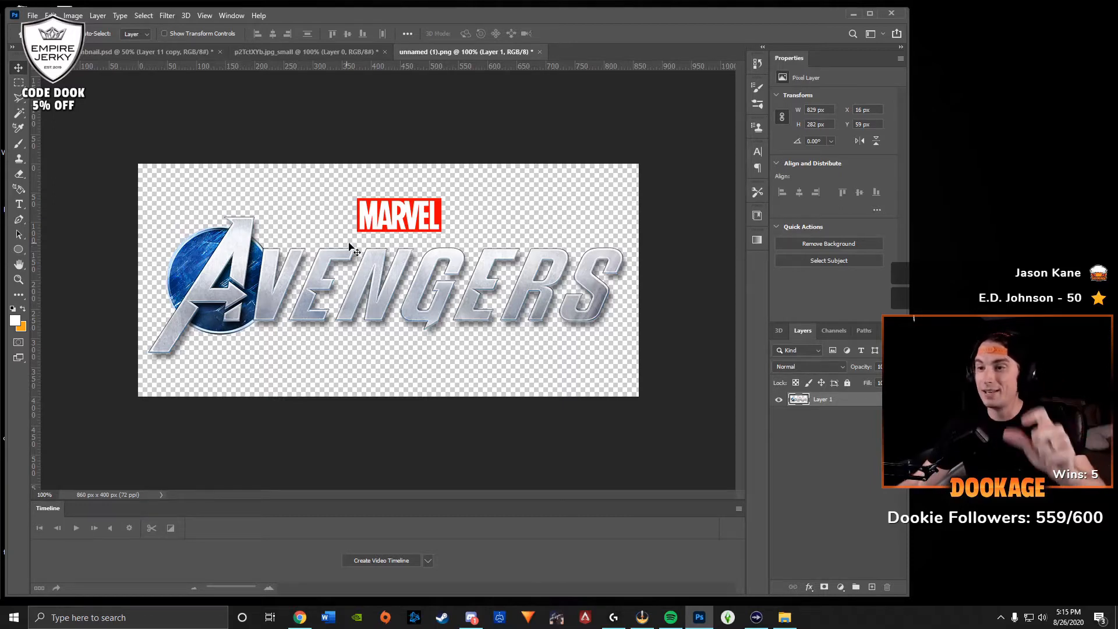
{"action": "left_click_drag", "start_coordinate": [376, 226], "coordinate": [589, 171]}
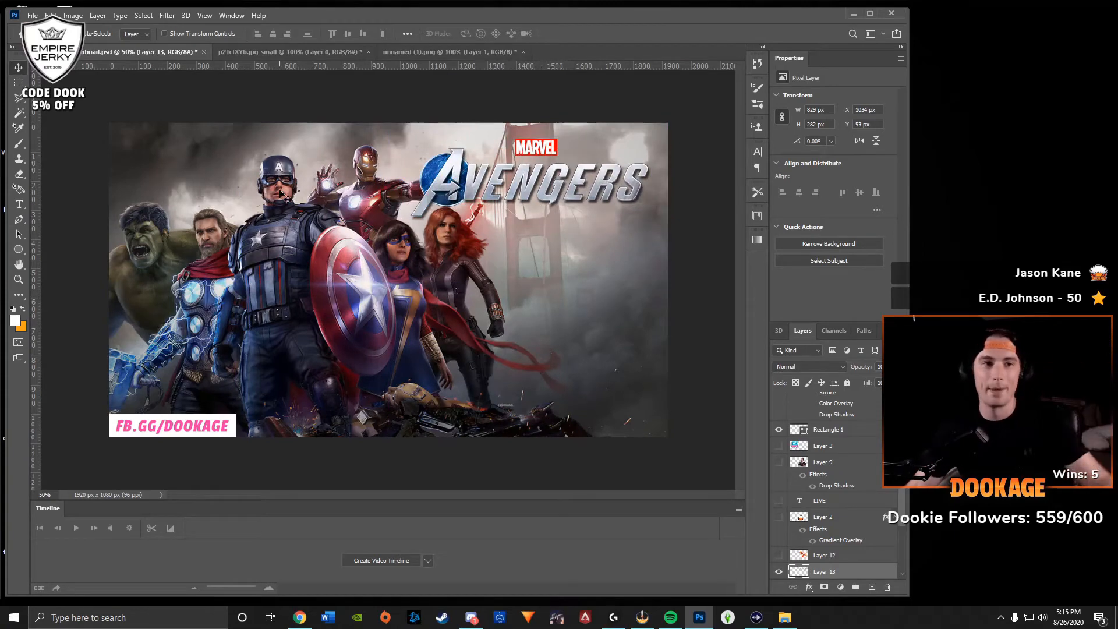
Compare the transparent logo file with the phoenix image, twice deleting the selected phoenix from its white background and undoing the deletion.
{"action": "left_click", "coordinate": [435, 52]}
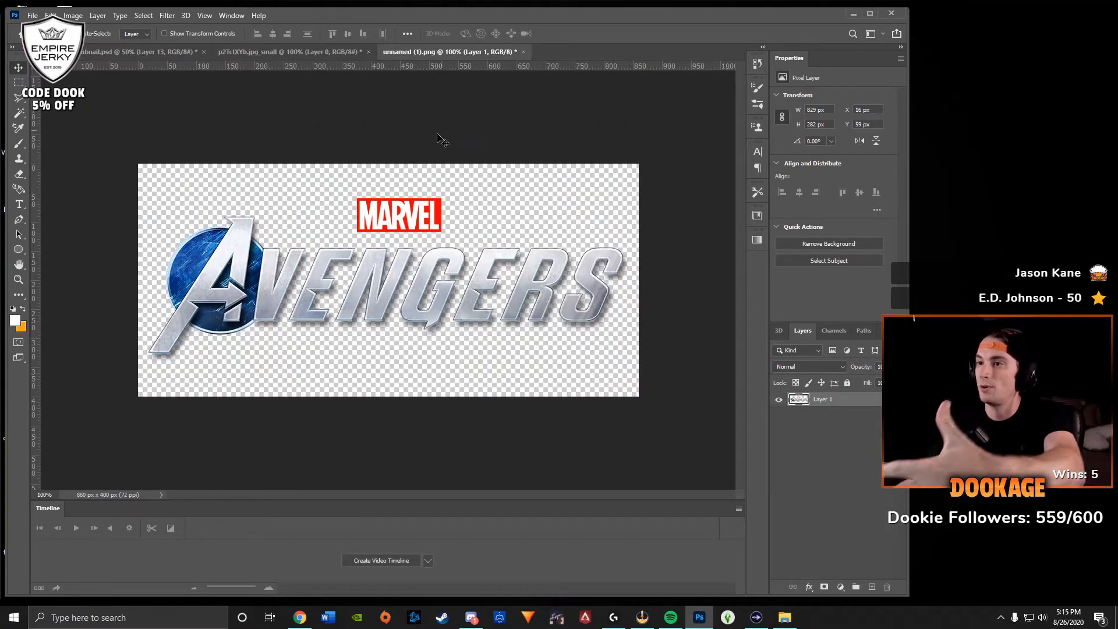
{"action": "left_click", "coordinate": [319, 53]}
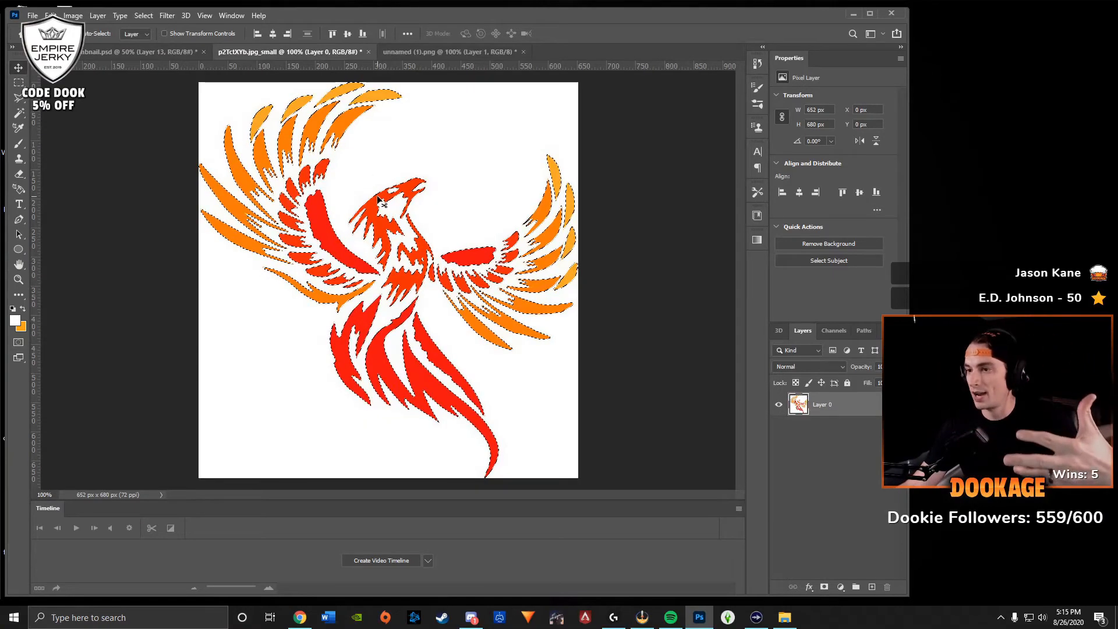
{"action": "key", "text": "Delete"}
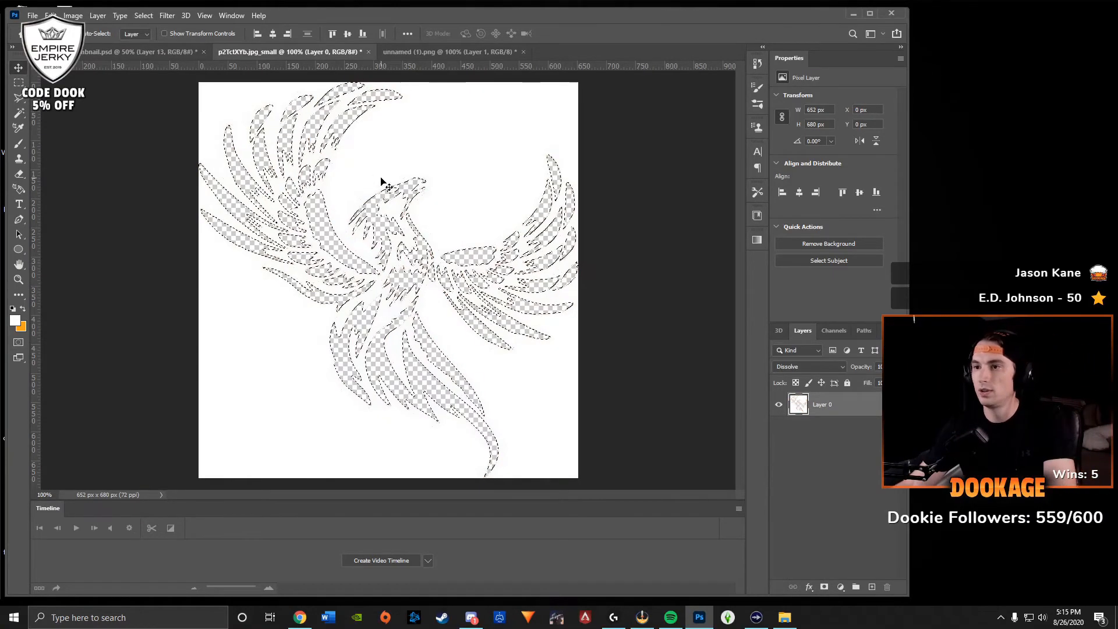
{"action": "key", "text": "ctrl+z"}
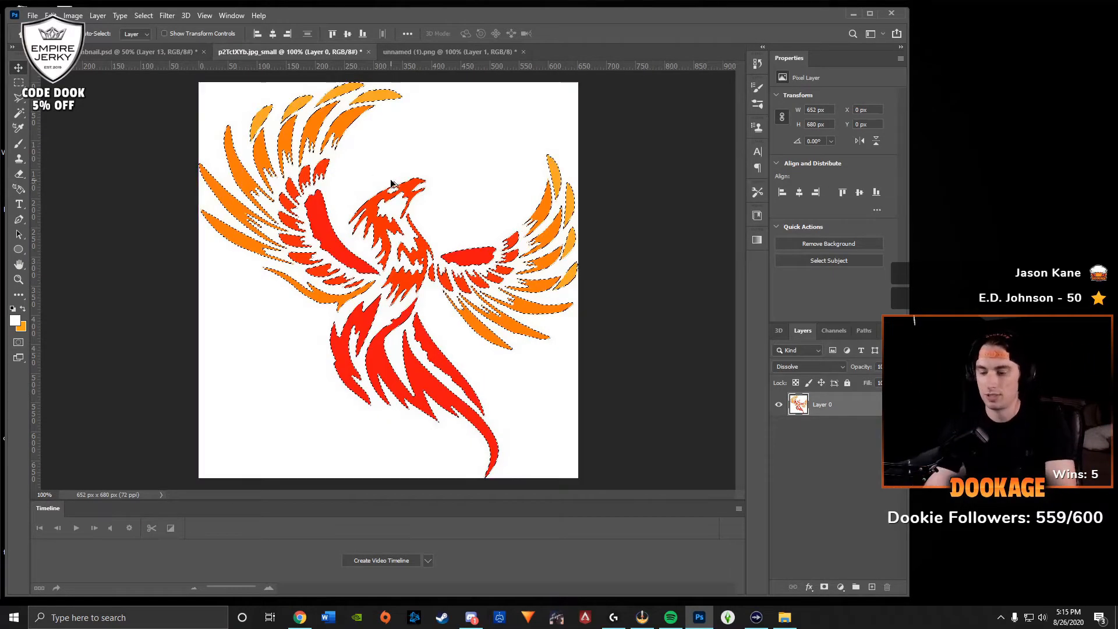
{"action": "key", "text": "Delete"}
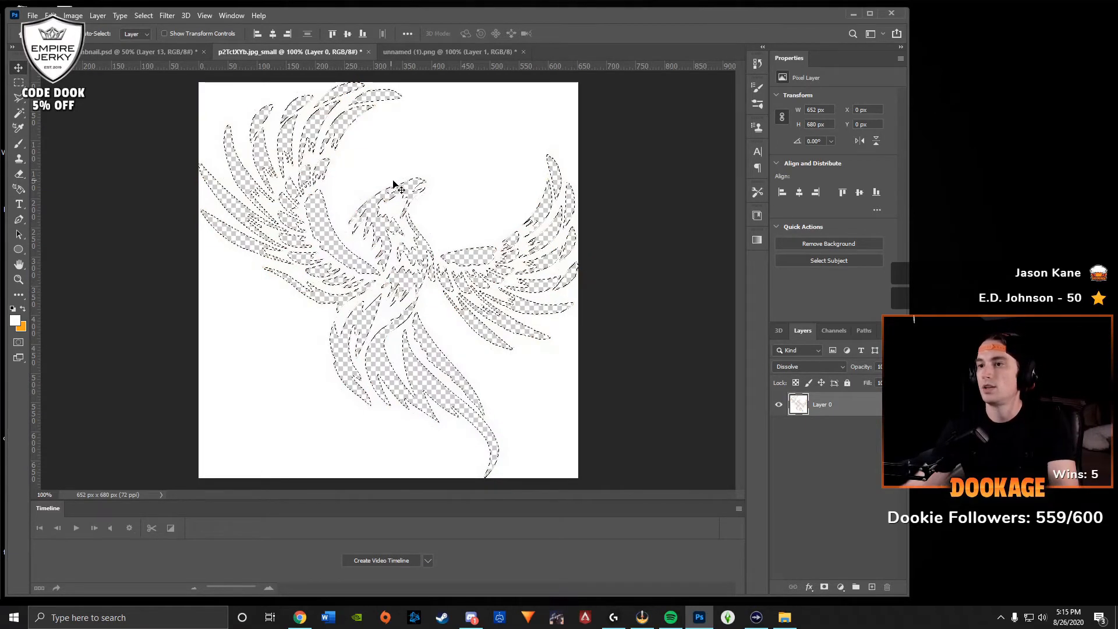
{"action": "key", "text": "ctrl+z"}
{"action": "left_click", "coordinate": [428, 52]}
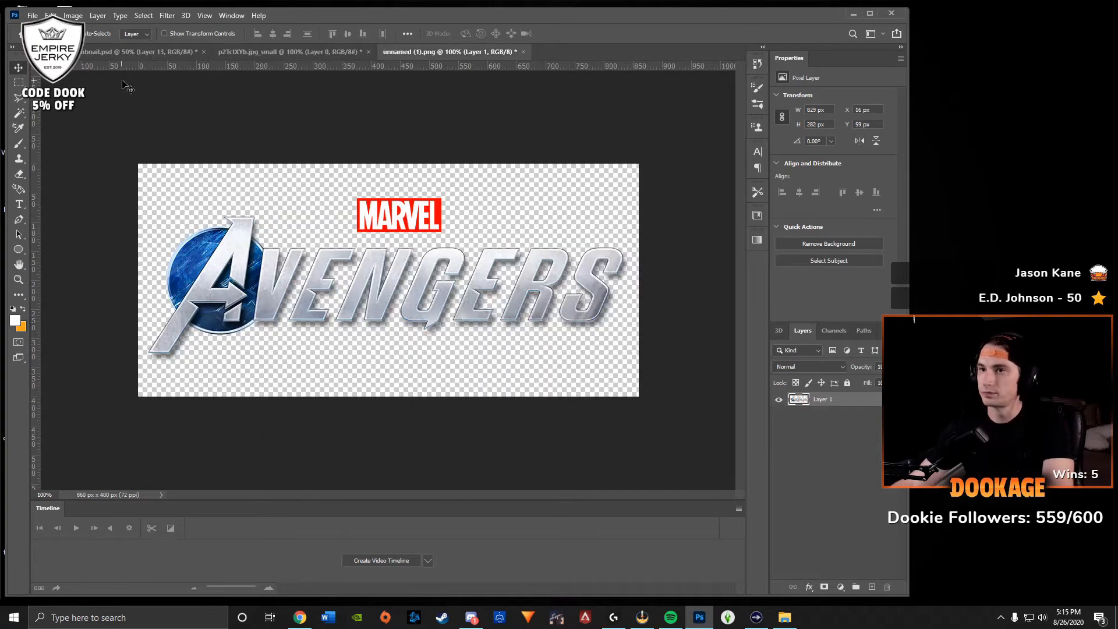
Move the Avengers logo in the thumbnail just above the FB.GG/DOOKAGE banner, to about X 69, Y 736 px, and enable its Drop Shadow.
{"action": "left_click", "coordinate": [157, 52]}
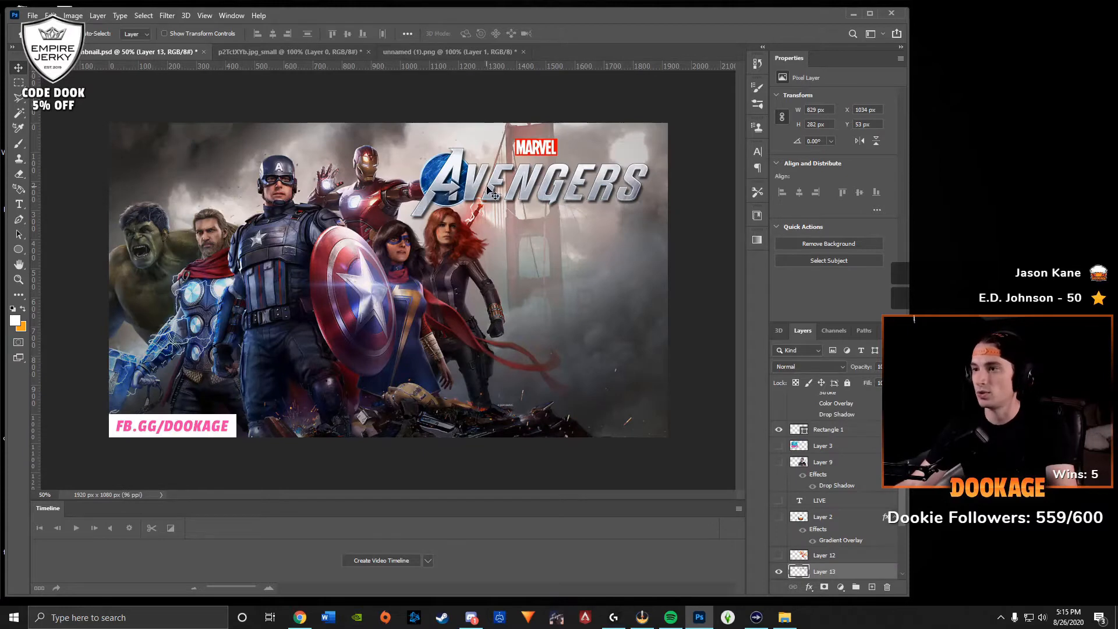
{"action": "left_click_drag", "start_coordinate": [501, 205], "coordinate": [208, 389]}
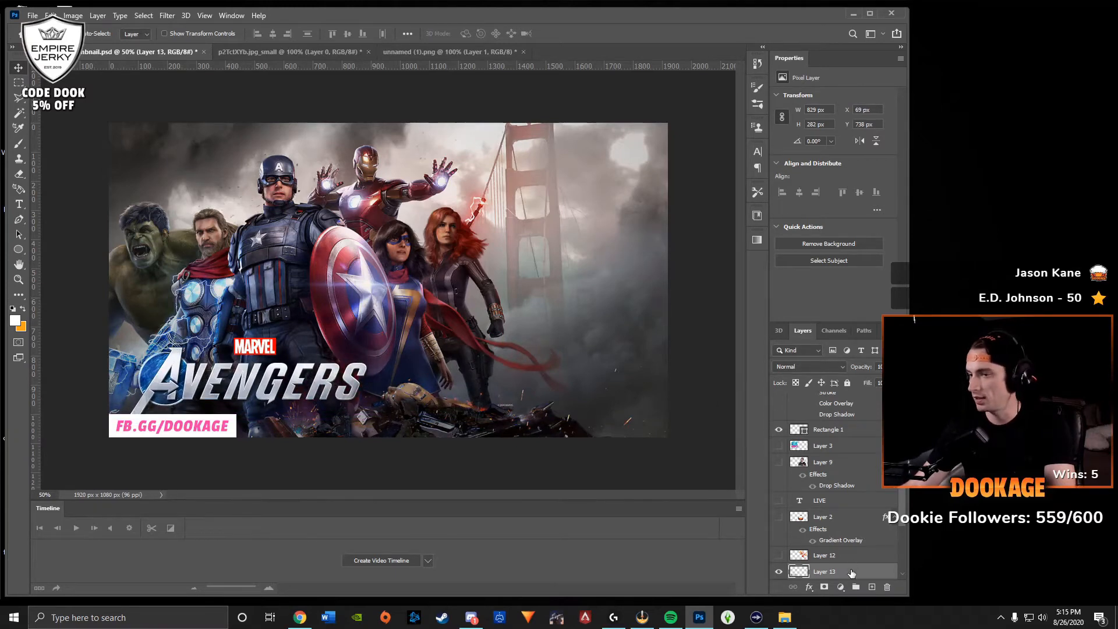
{"action": "double_click", "coordinate": [850, 570]}
{"action": "left_click", "coordinate": [588, 542]}
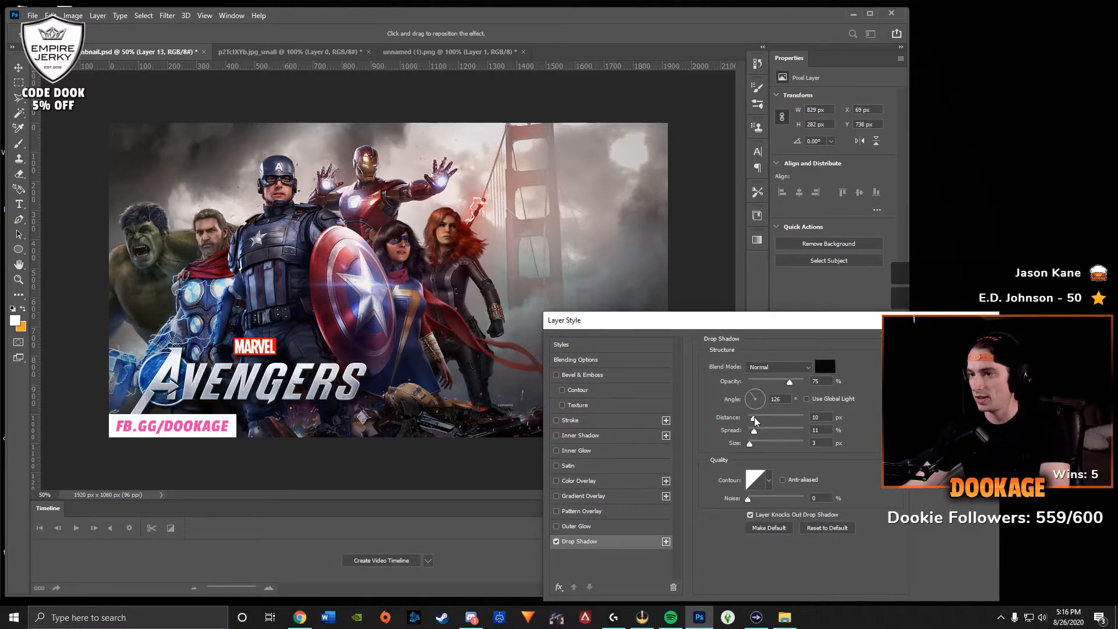
Set the logo's drop shadow to Multiply with about 83% opacity and 51 px size, apply it, and save the thumbnail.
{"action": "left_click", "coordinate": [779, 369]}
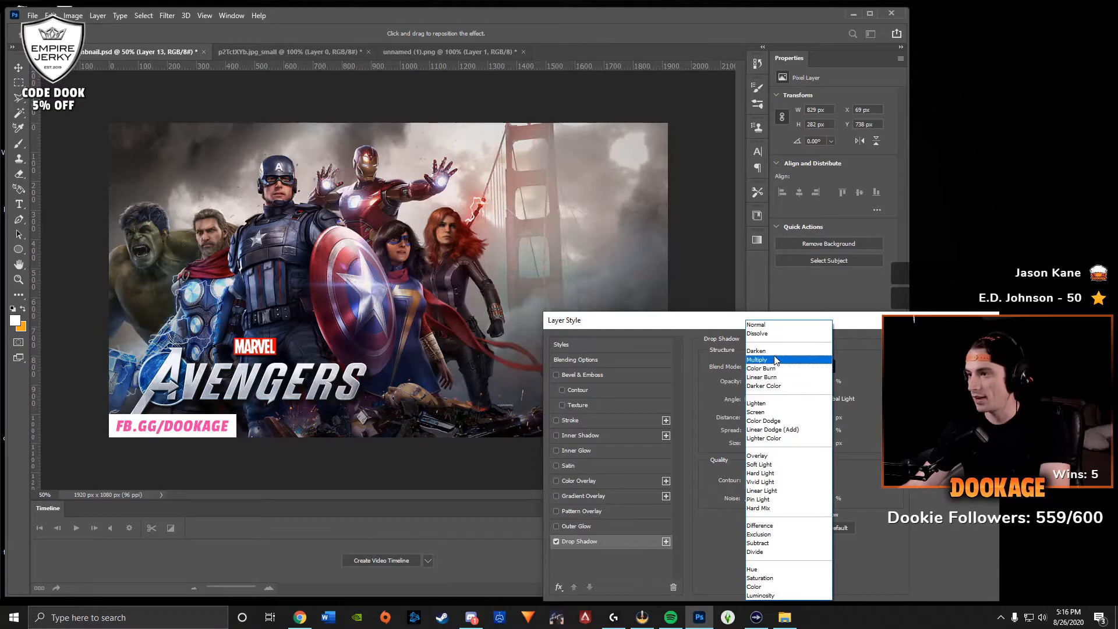
{"action": "left_click", "coordinate": [823, 350]}
{"action": "left_click", "coordinate": [757, 445]}
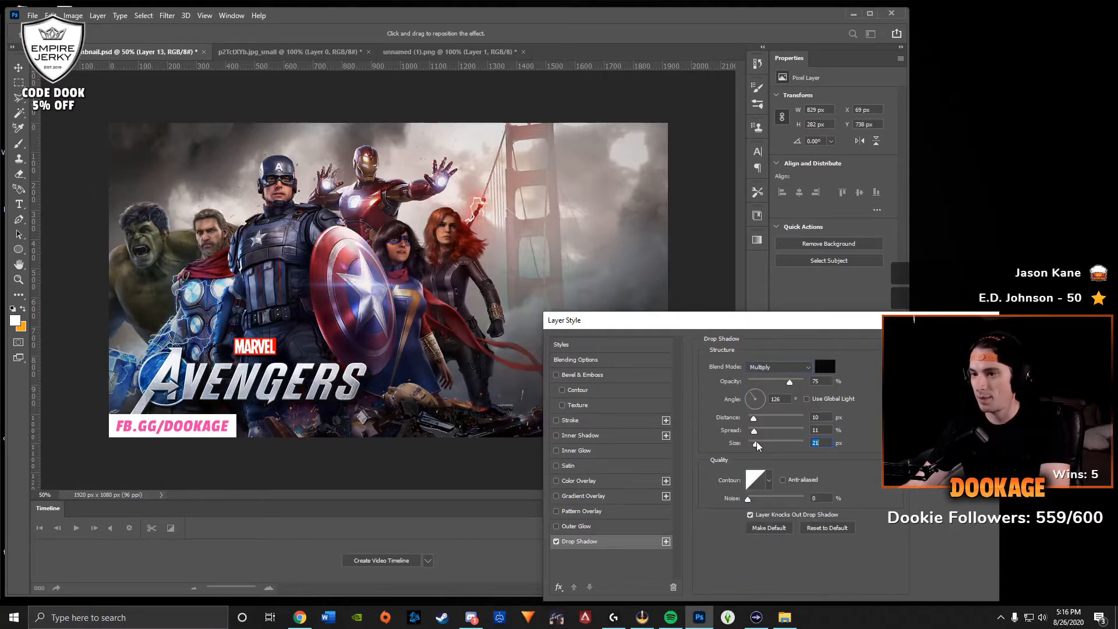
{"action": "left_click_drag", "start_coordinate": [757, 445], "coordinate": [767, 445]}
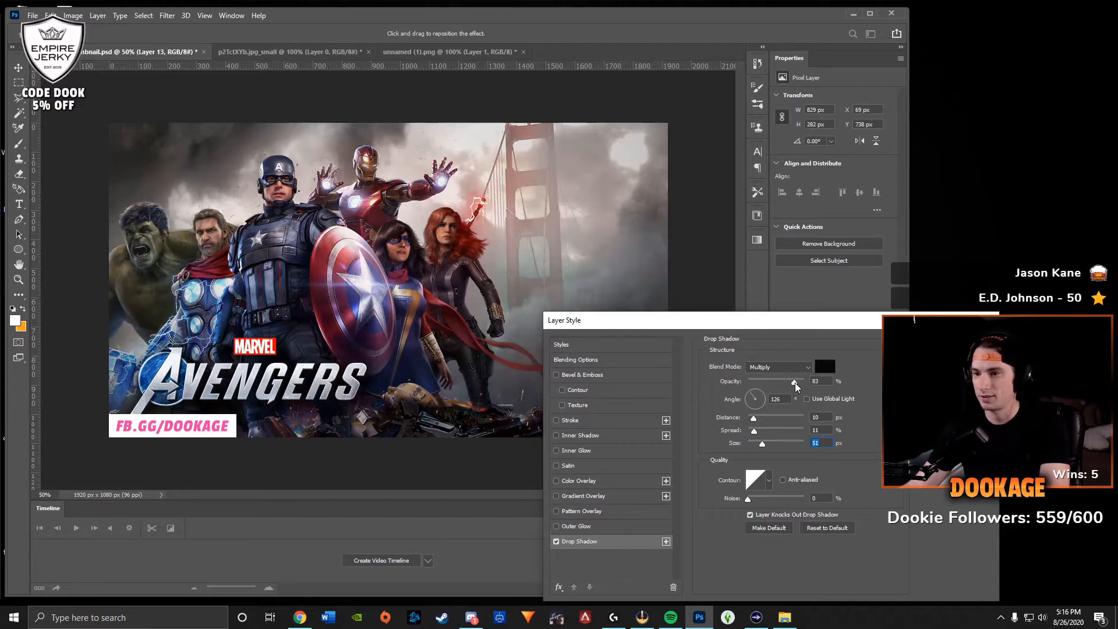
{"action": "key", "text": "Return"}
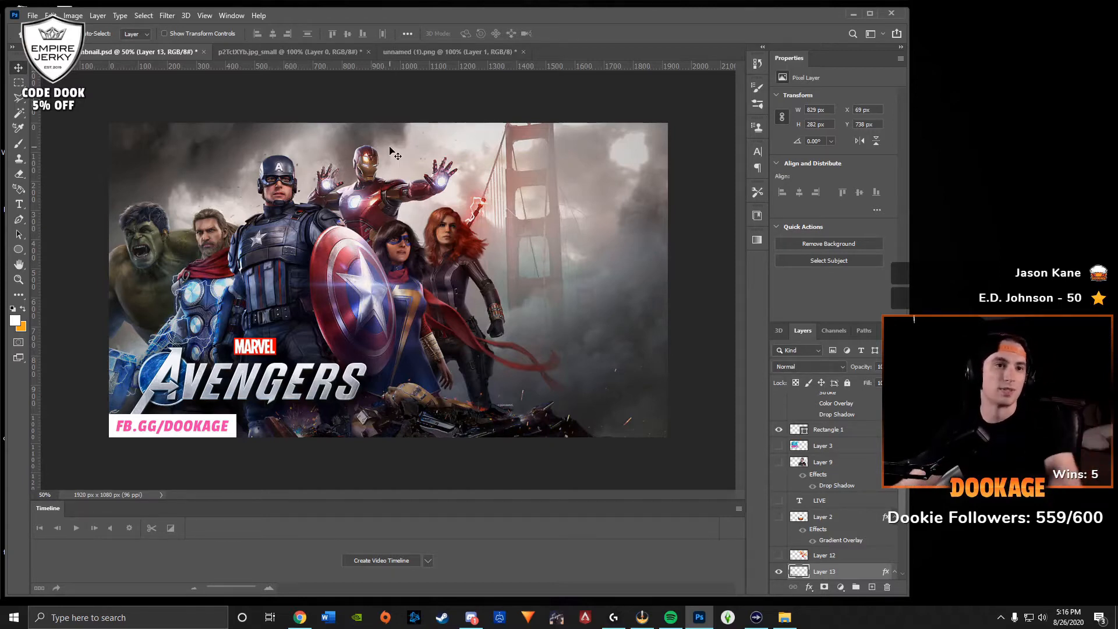
{"action": "key", "text": "ctrl+s"}
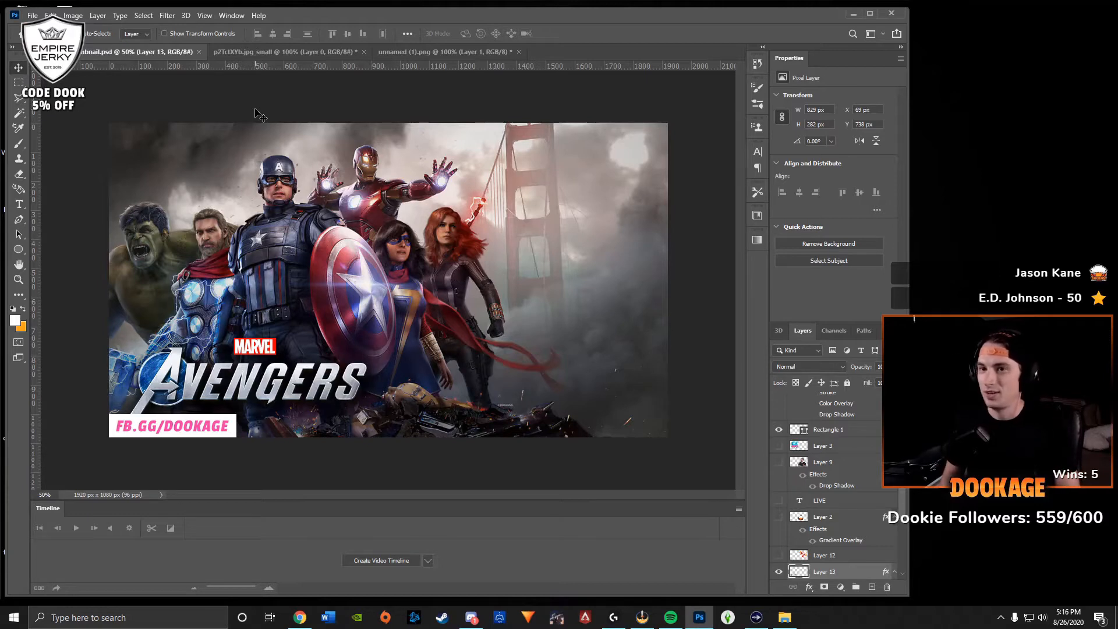
Nudge the Avengers logo slightly to the left above the banner and reselect the duplicated background layer.
{"action": "left_click", "coordinate": [260, 214]}
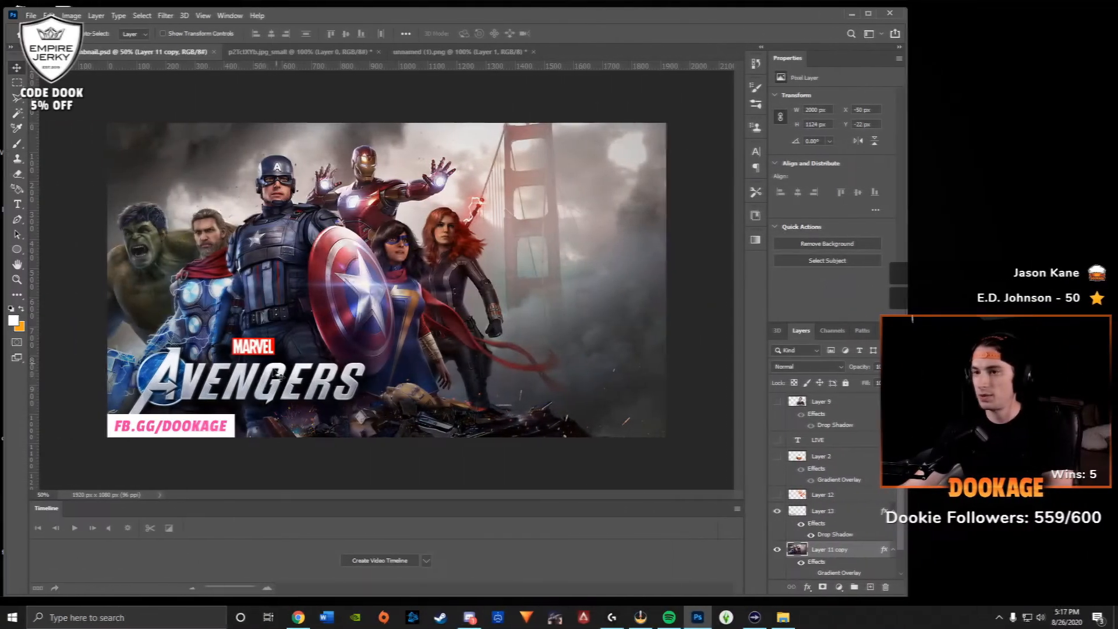
{"action": "left_click_drag", "start_coordinate": [269, 382], "coordinate": [264, 382]}
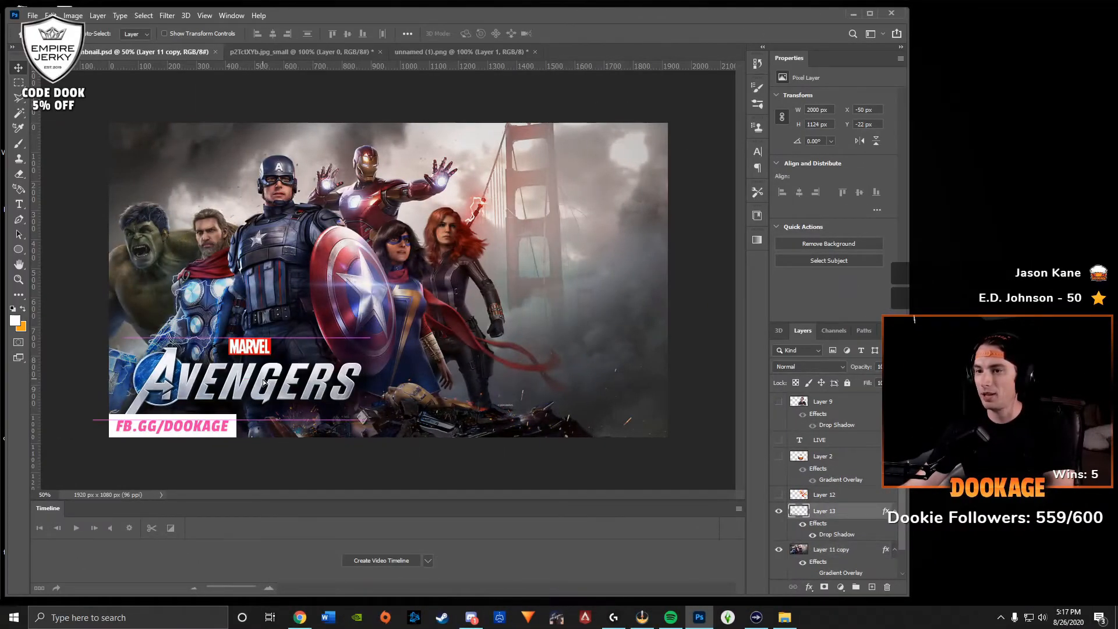
{"action": "left_click", "coordinate": [303, 280]}
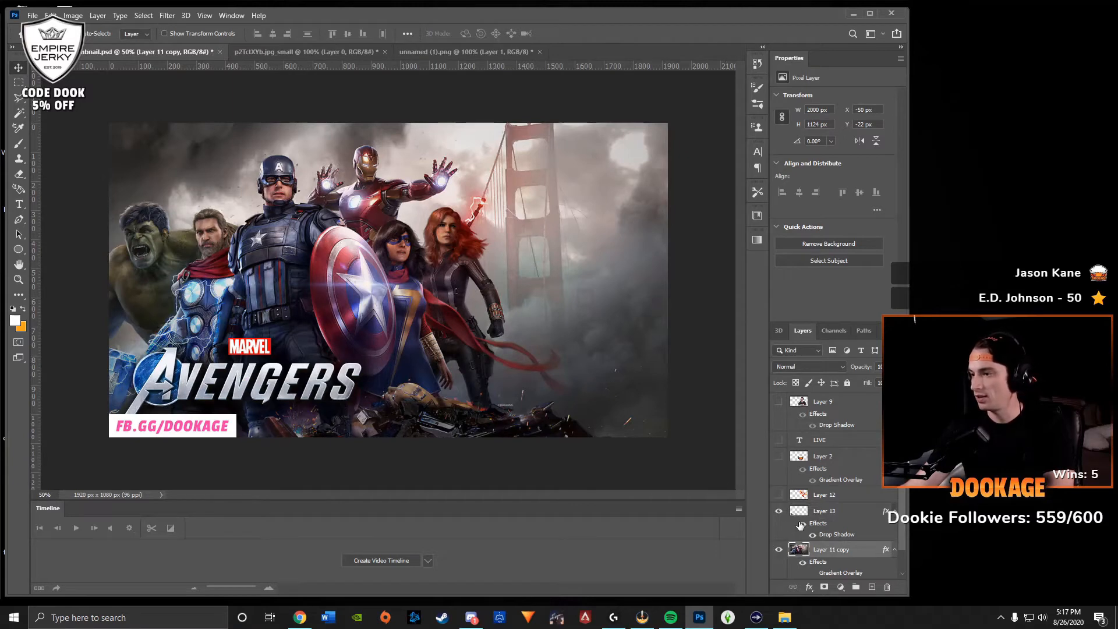
Compare the natural-color Layer 11 copy with the gradient-colored background beneath it by hiding and showing the copy.
{"action": "scroll", "coordinate": [800, 526], "scroll_direction": "down", "scroll_amount": 1}
{"action": "left_click", "coordinate": [778, 511]}
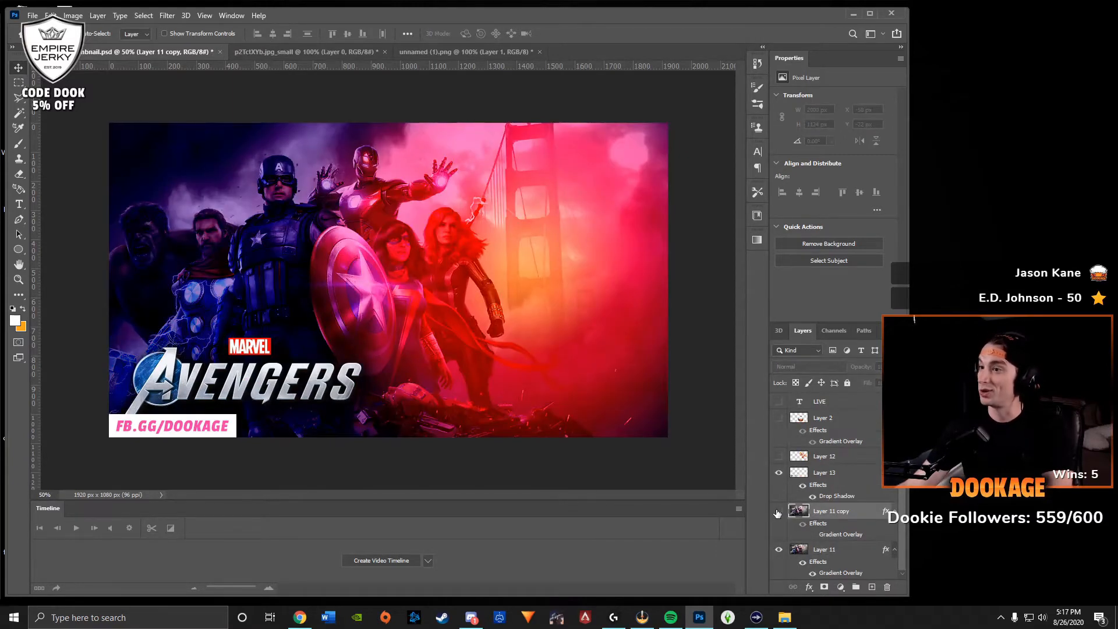
{"action": "left_click", "coordinate": [777, 513]}
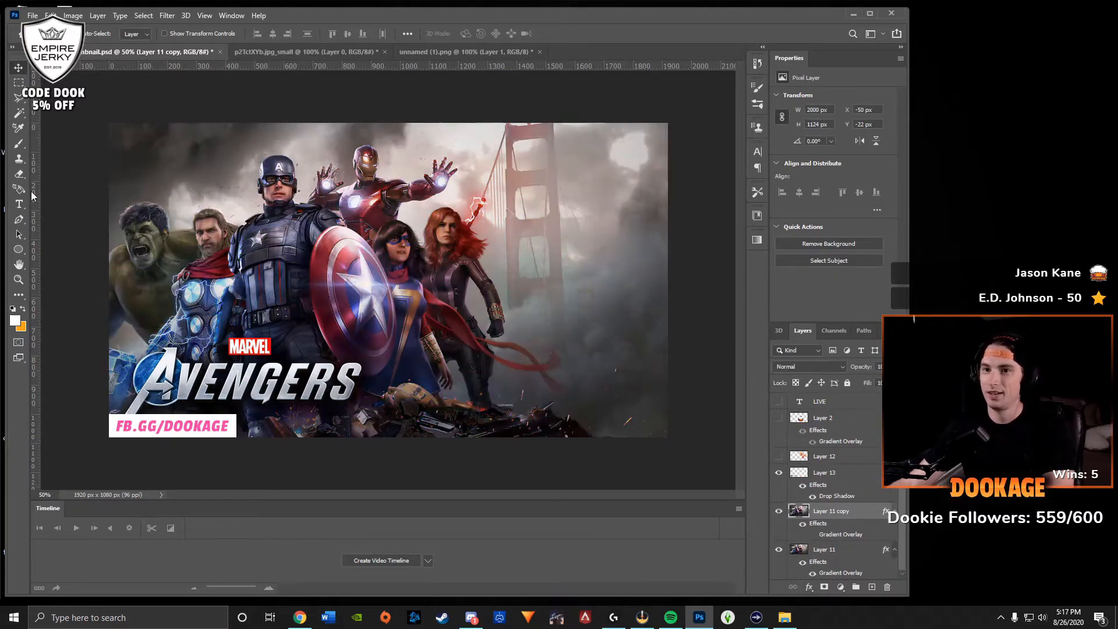
Erase the gray sky and bridge area around the heroes on Layer 11 copy with the Eraser at 100% opacity.
{"action": "left_click", "coordinate": [18, 173]}
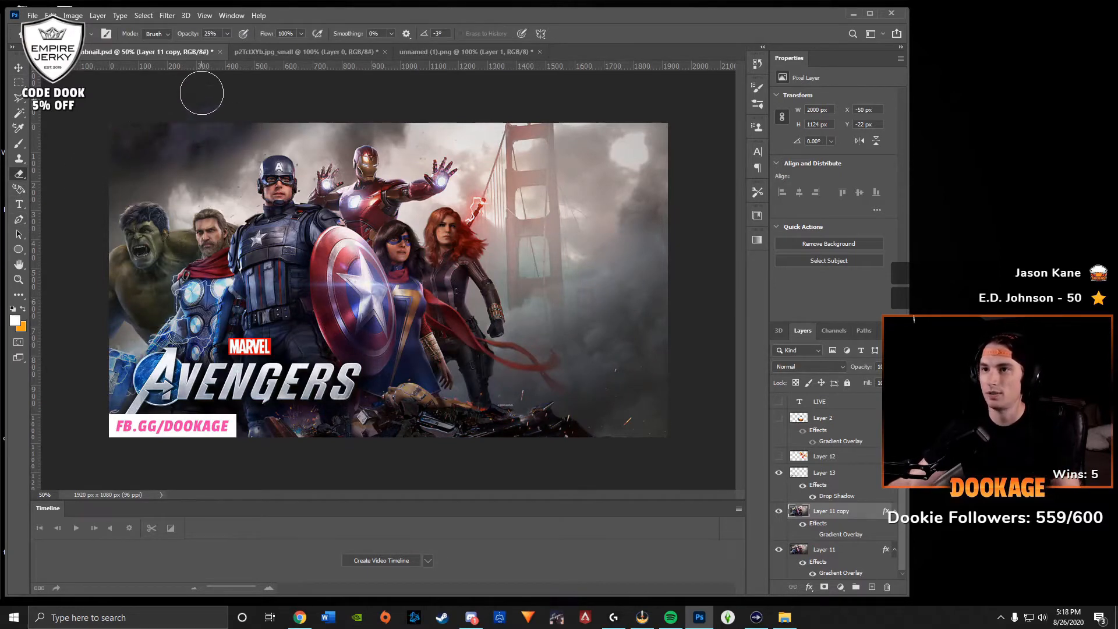
{"action": "left_click", "coordinate": [210, 33]}
{"action": "type", "text": "100"}
{"action": "key", "text": "Return"}
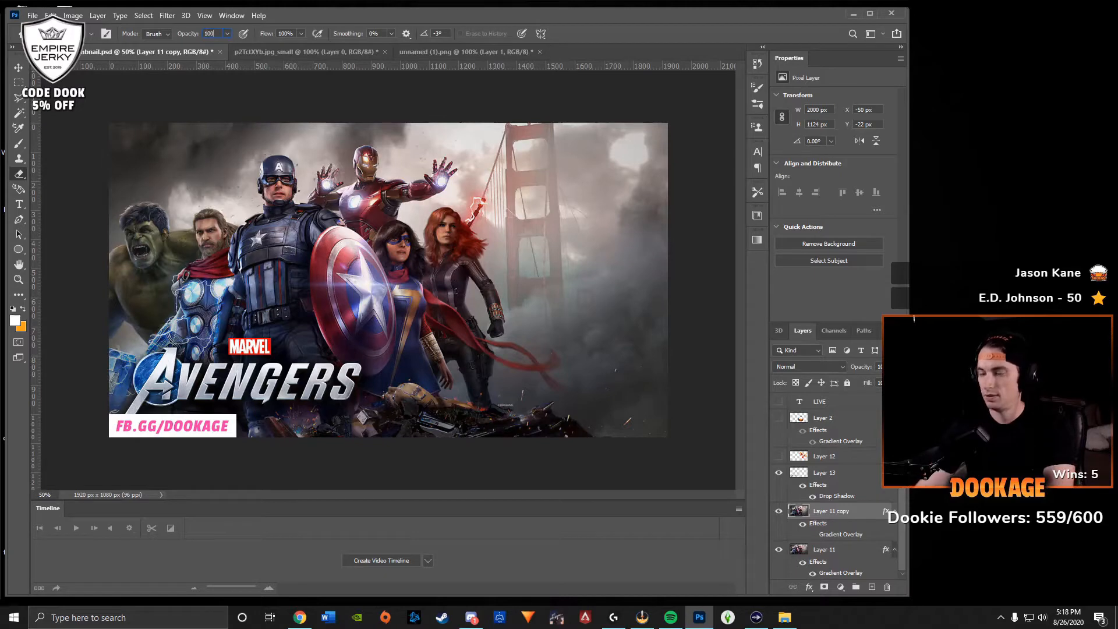
{"action": "mouse_move", "coordinate": [178, 119]}
{"action": "left_mouse_down"}
{"action": "mouse_move", "coordinate": [119, 131]}
{"action": "mouse_move", "coordinate": [177, 134]}
{"action": "mouse_move", "coordinate": [96, 154]}
{"action": "mouse_move", "coordinate": [362, 116]}
{"action": "mouse_move", "coordinate": [451, 121]}
{"action": "mouse_move", "coordinate": [655, 172]}
{"action": "mouse_move", "coordinate": [527, 126]}
{"action": "mouse_move", "coordinate": [662, 139]}
{"action": "mouse_move", "coordinate": [615, 135]}
{"action": "mouse_move", "coordinate": [650, 266]}
{"action": "mouse_move", "coordinate": [667, 205]}
{"action": "mouse_move", "coordinate": [675, 415]}
{"action": "mouse_move", "coordinate": [627, 269]}
{"action": "mouse_move", "coordinate": [646, 438]}
{"action": "mouse_move", "coordinate": [598, 155]}
{"action": "mouse_move", "coordinate": [619, 385]}
{"action": "mouse_move", "coordinate": [542, 150]}
{"action": "mouse_move", "coordinate": [580, 302]}
{"action": "mouse_move", "coordinate": [548, 200]}
{"action": "mouse_move", "coordinate": [555, 274]}
{"action": "mouse_move", "coordinate": [539, 253]}
{"action": "mouse_move", "coordinate": [508, 145]}
{"action": "mouse_move", "coordinate": [507, 227]}
{"action": "mouse_move", "coordinate": [541, 296]}
{"action": "mouse_move", "coordinate": [527, 269]}
{"action": "mouse_move", "coordinate": [555, 380]}
{"action": "mouse_move", "coordinate": [562, 342]}
{"action": "mouse_move", "coordinate": [594, 402]}
{"action": "mouse_move", "coordinate": [628, 426]}
{"action": "mouse_move", "coordinate": [530, 359]}
{"action": "mouse_move", "coordinate": [537, 287]}
{"action": "mouse_move", "coordinate": [539, 359]}
{"action": "mouse_move", "coordinate": [514, 387]}
{"action": "mouse_move", "coordinate": [589, 322]}
{"action": "mouse_move", "coordinate": [579, 212]}
{"action": "mouse_move", "coordinate": [629, 266]}
{"action": "mouse_move", "coordinate": [652, 226]}
{"action": "mouse_move", "coordinate": [599, 191]}
{"action": "mouse_move", "coordinate": [480, 194]}
{"action": "mouse_move", "coordinate": [476, 136]}
{"action": "mouse_move", "coordinate": [438, 129]}
{"action": "mouse_move", "coordinate": [404, 138]}
{"action": "mouse_move", "coordinate": [399, 154]}
{"action": "mouse_move", "coordinate": [384, 128]}
{"action": "mouse_move", "coordinate": [276, 138]}
{"action": "mouse_move", "coordinate": [235, 151]}
{"action": "mouse_move", "coordinate": [198, 185]}
{"action": "mouse_move", "coordinate": [213, 156]}
{"action": "mouse_move", "coordinate": [99, 190]}
{"action": "left_mouse_up"}
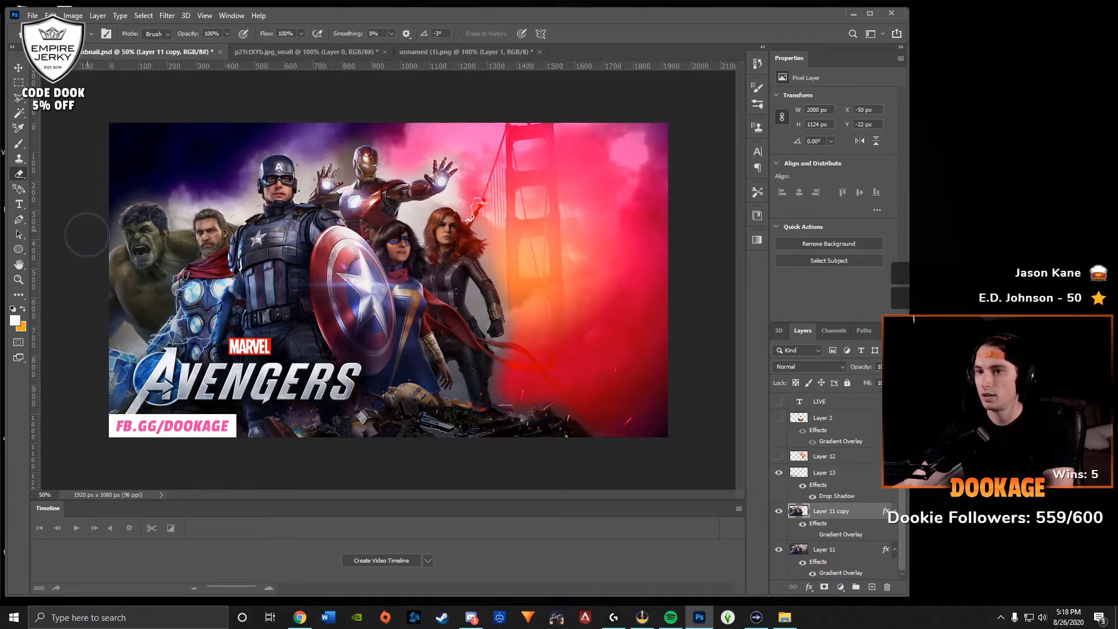
{"action": "left_click_drag", "start_coordinate": [190, 185], "coordinate": [220, 188]}
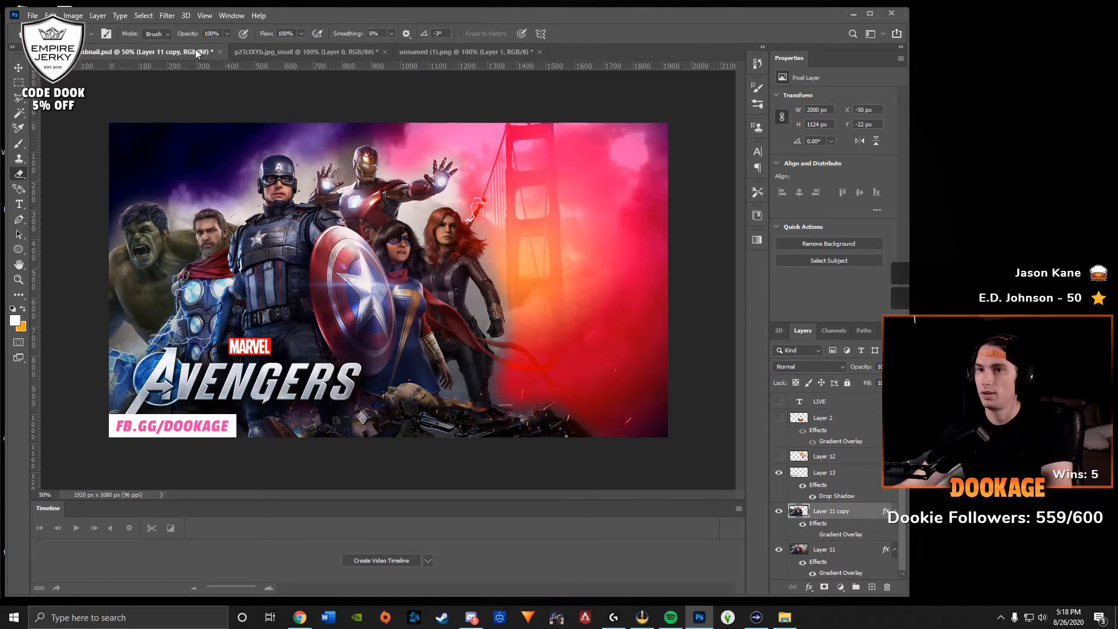
Erase the remaining gray haze beside Black Widow on Layer 11 copy with a smaller soft round eraser.
{"action": "left_click", "coordinate": [91, 35]}
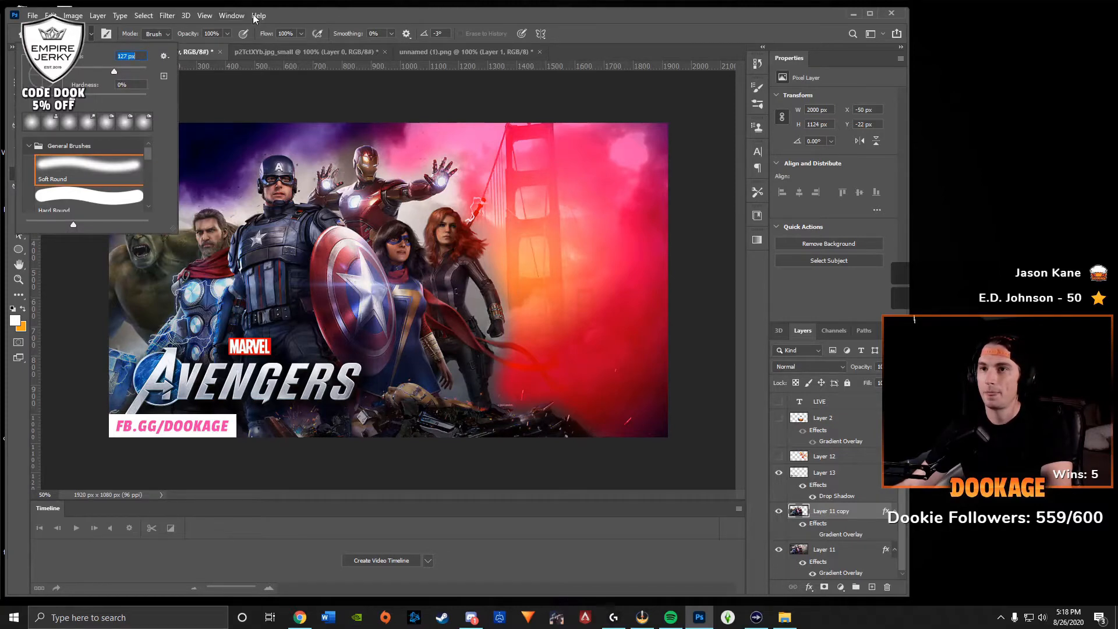
{"action": "left_click", "coordinate": [307, 11]}
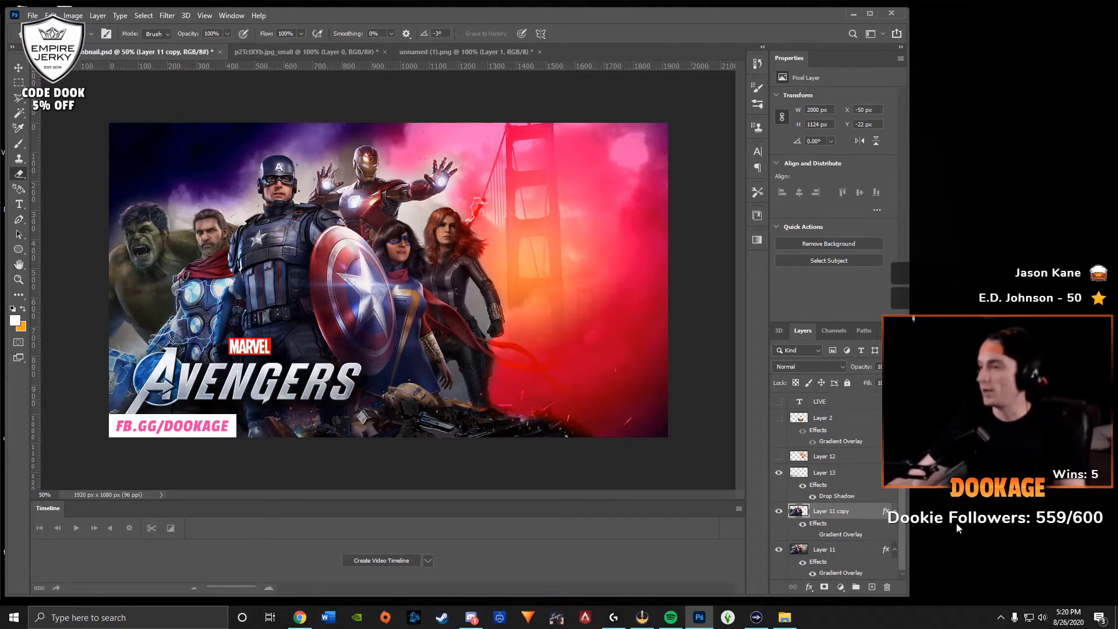
Try the Red_04 and Red_05 gradient presets in the Gradient Overlay of Layer 11.
{"action": "double_click", "coordinate": [853, 550]}
{"action": "key", "text": "h"}
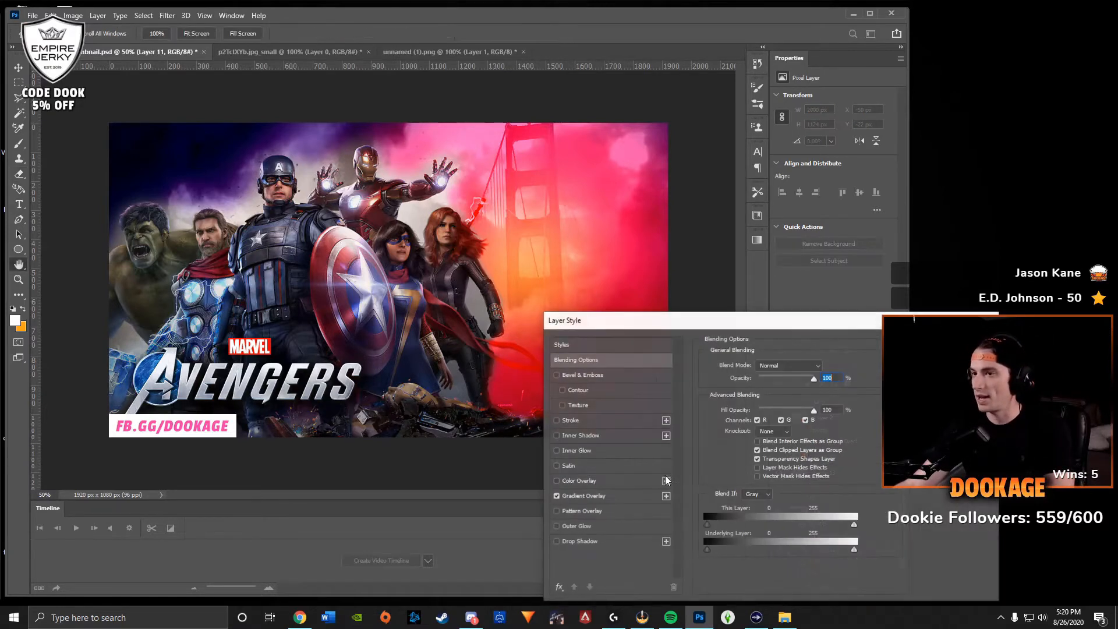
{"action": "left_click", "coordinate": [576, 496]}
{"action": "left_click", "coordinate": [787, 393]}
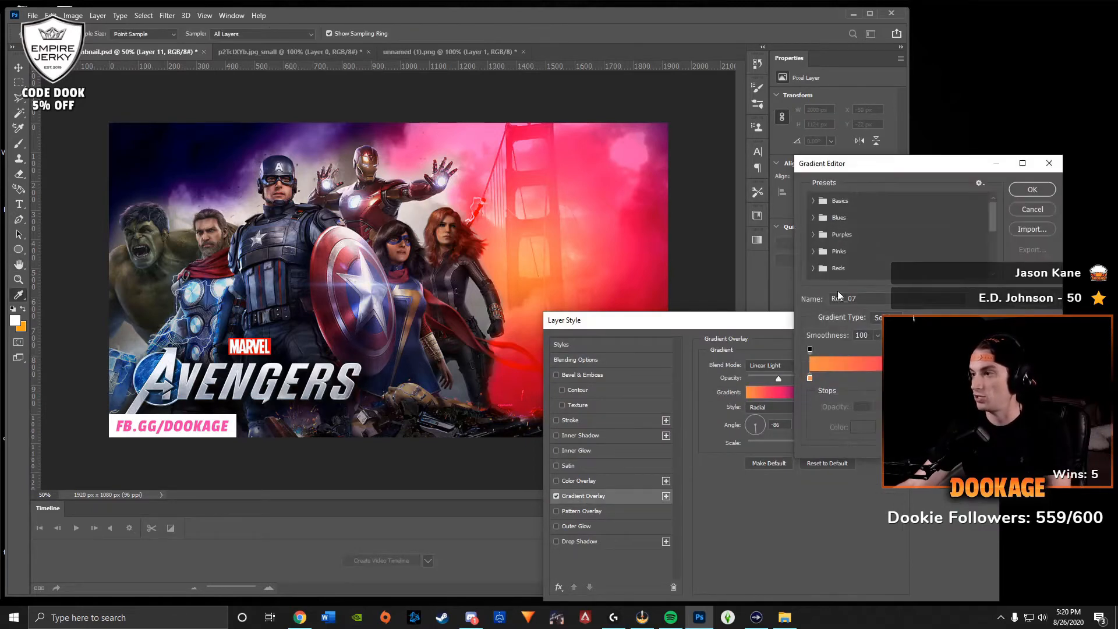
{"action": "left_click", "coordinate": [810, 269]}
{"action": "left_click", "coordinate": [886, 279]}
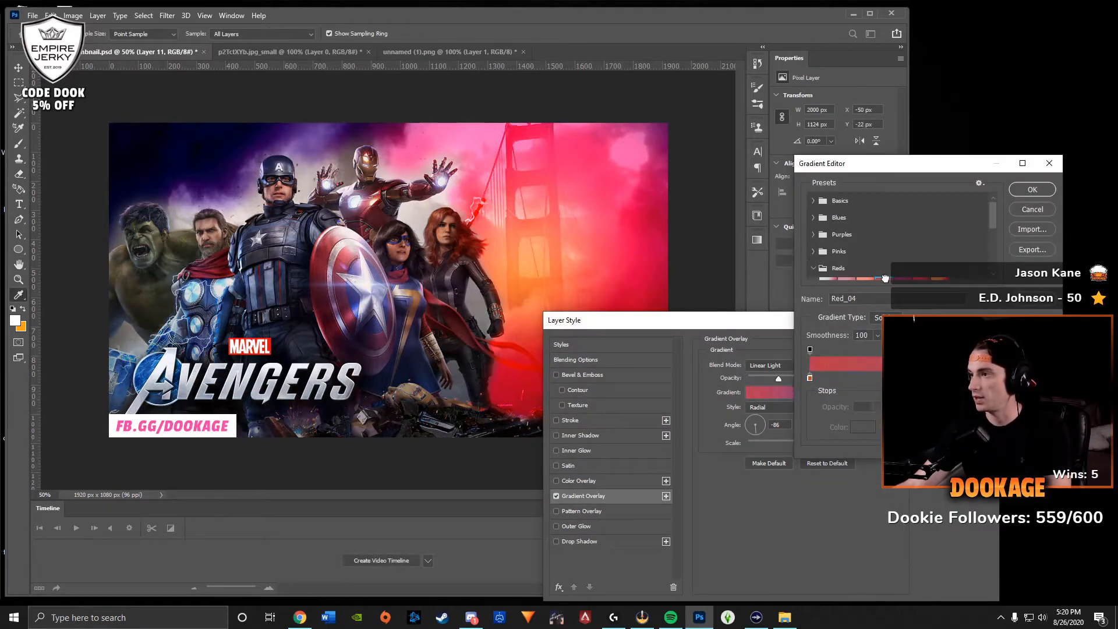
{"action": "scroll", "coordinate": [892, 274], "scroll_direction": "down", "scroll_amount": 2}
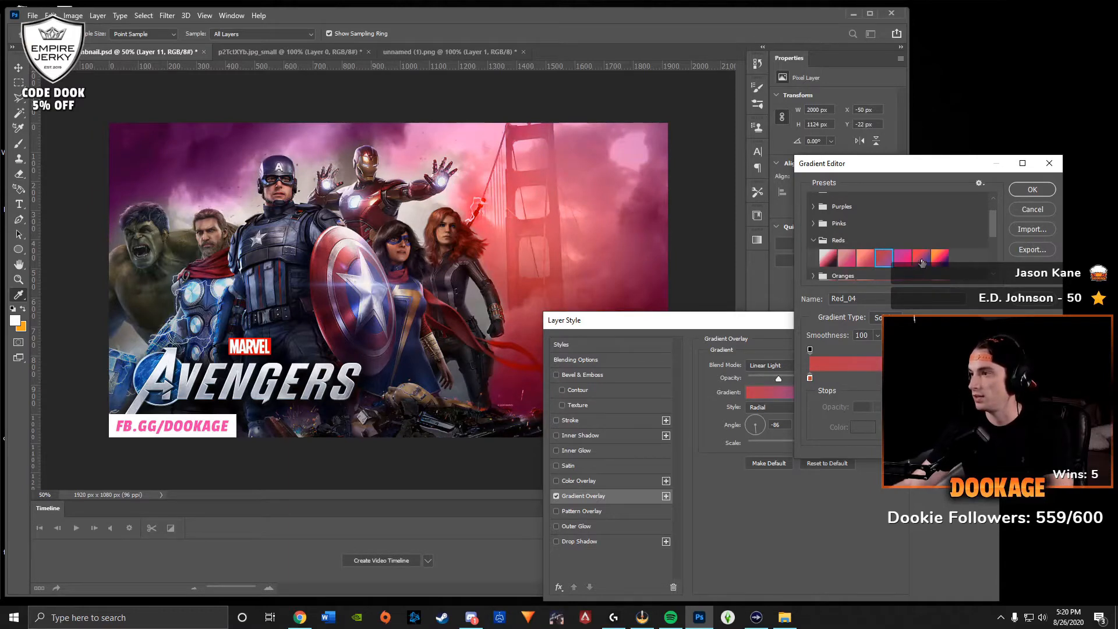
{"action": "left_click", "coordinate": [911, 261]}
{"action": "left_click", "coordinate": [903, 259]}
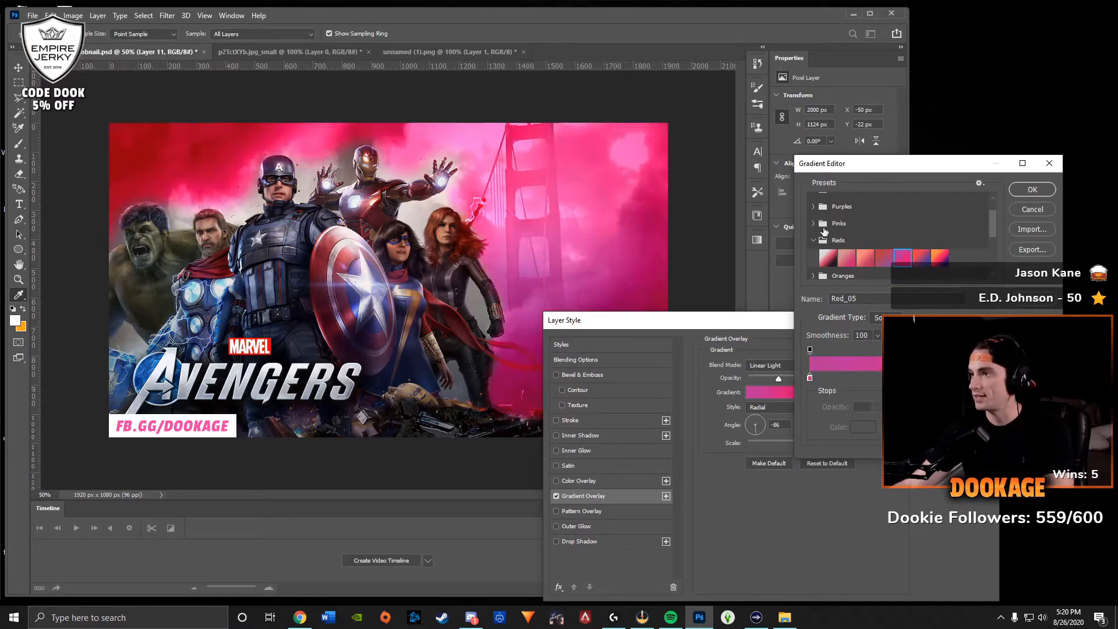
Try the Purple_02 preset for Layer 11's Gradient Overlay and discard the gradient and layer style changes.
{"action": "left_click", "coordinate": [813, 207]}
{"action": "left_click", "coordinate": [849, 232]}
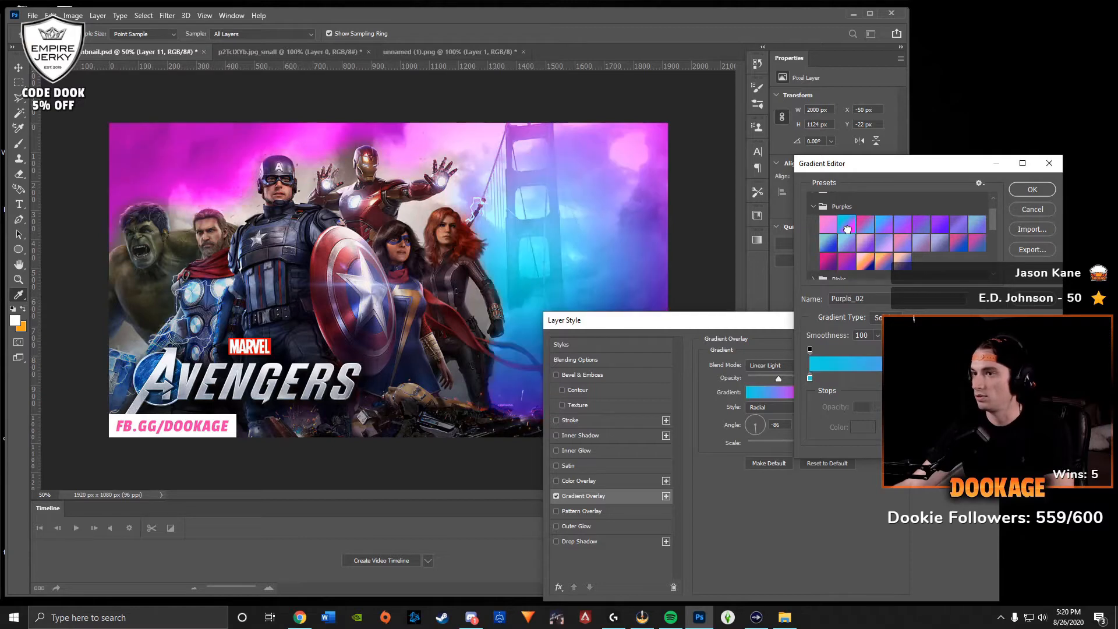
{"action": "left_click", "coordinate": [1032, 209]}
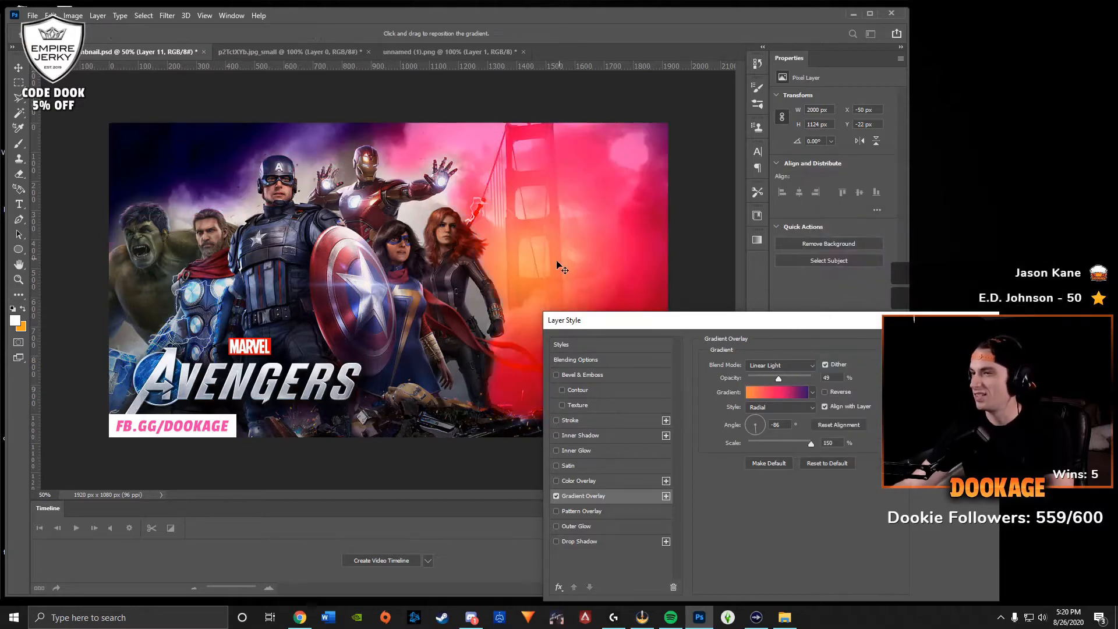
{"action": "left_click", "coordinate": [962, 343]}
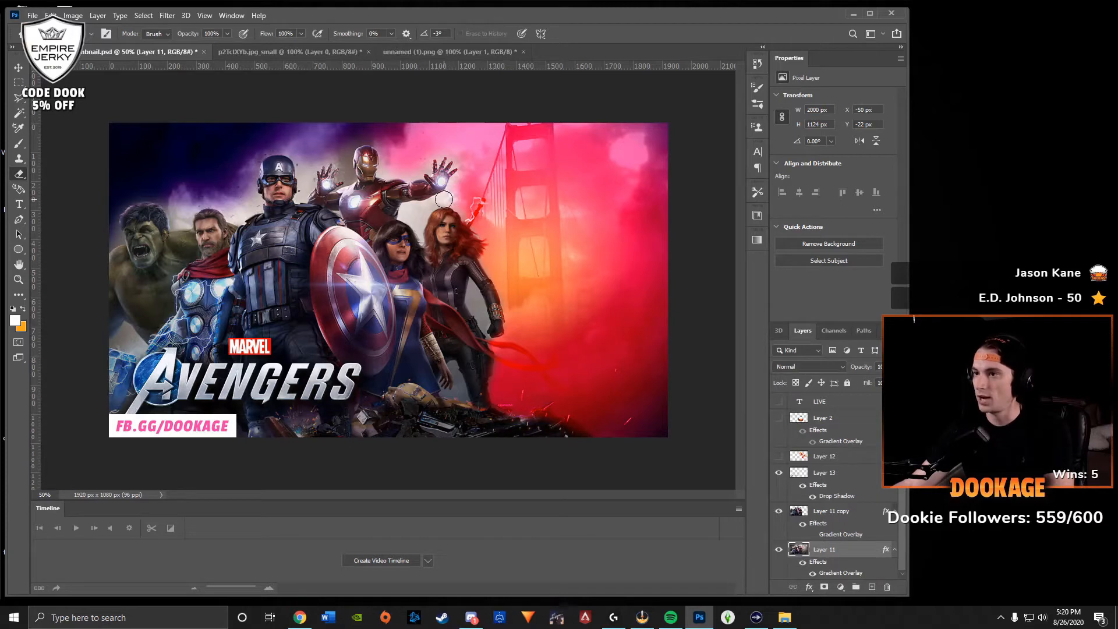
Try to erase the gray gap between Black Widow's arm and waist on Layer 11 copy with a 51 px soft eraser, and undo it.
{"action": "left_click", "coordinate": [837, 510]}
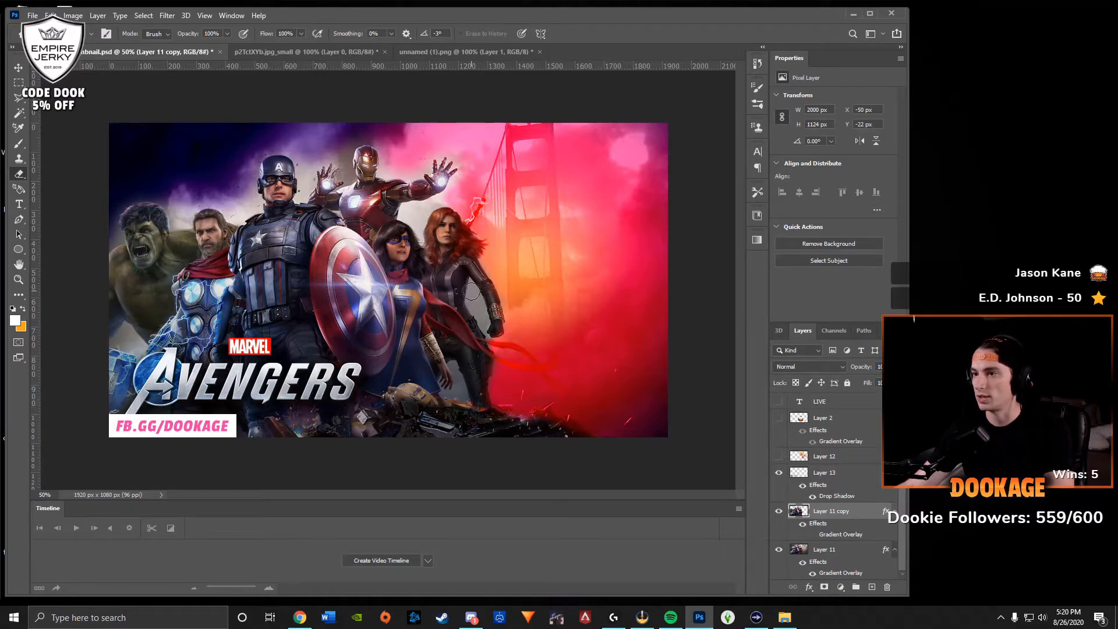
{"action": "left_click", "coordinate": [92, 33]}
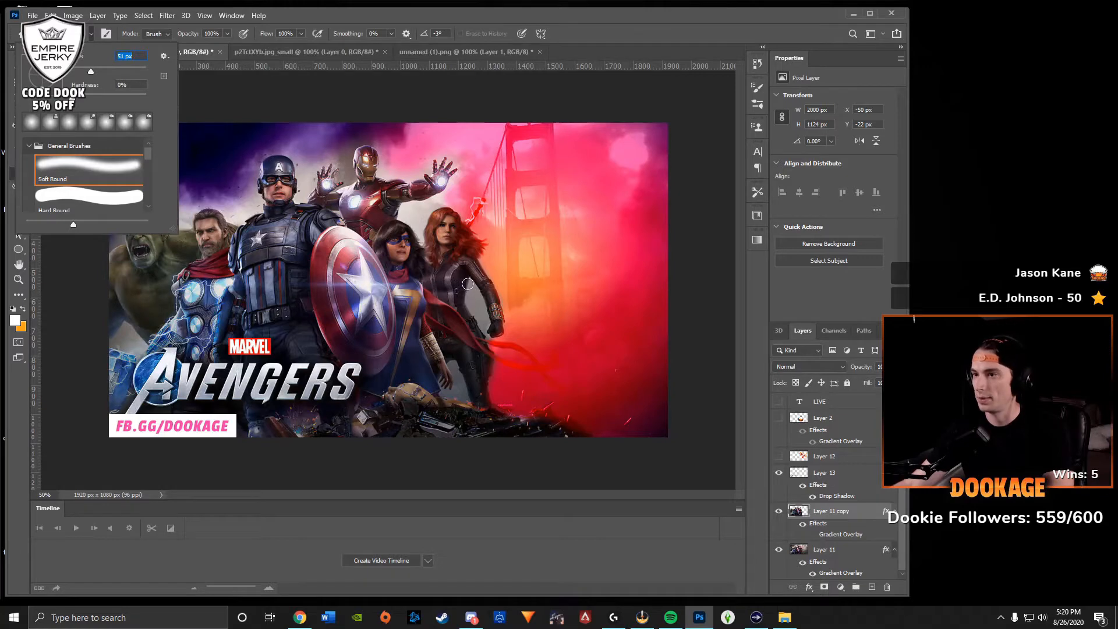
{"action": "left_click_drag", "start_coordinate": [471, 283], "coordinate": [470, 299]}
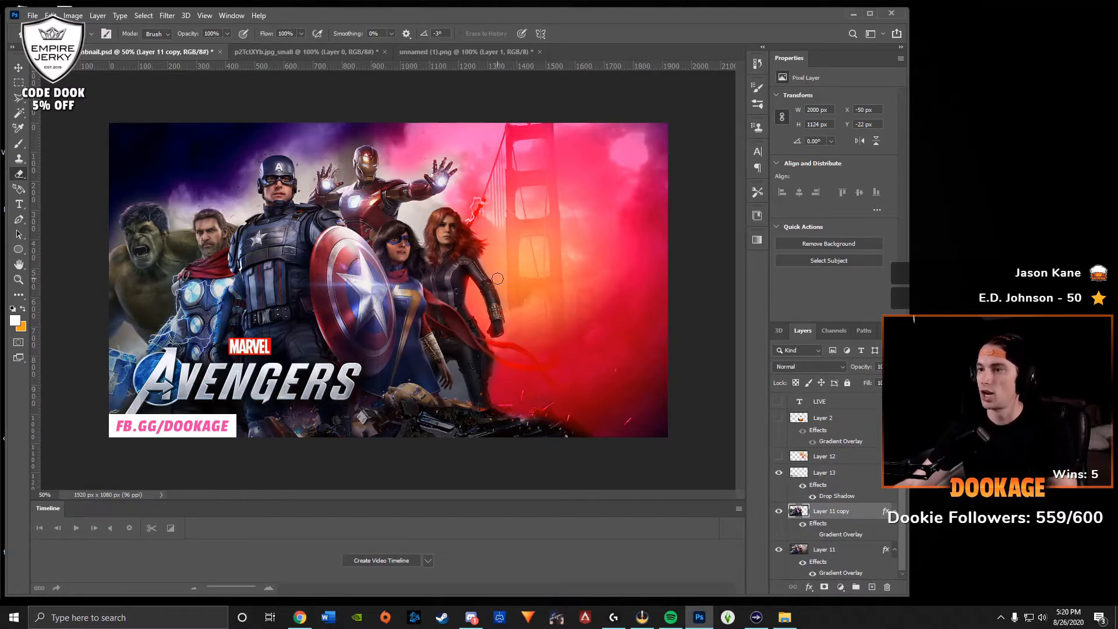
{"action": "key", "text": "ctrl+z"}
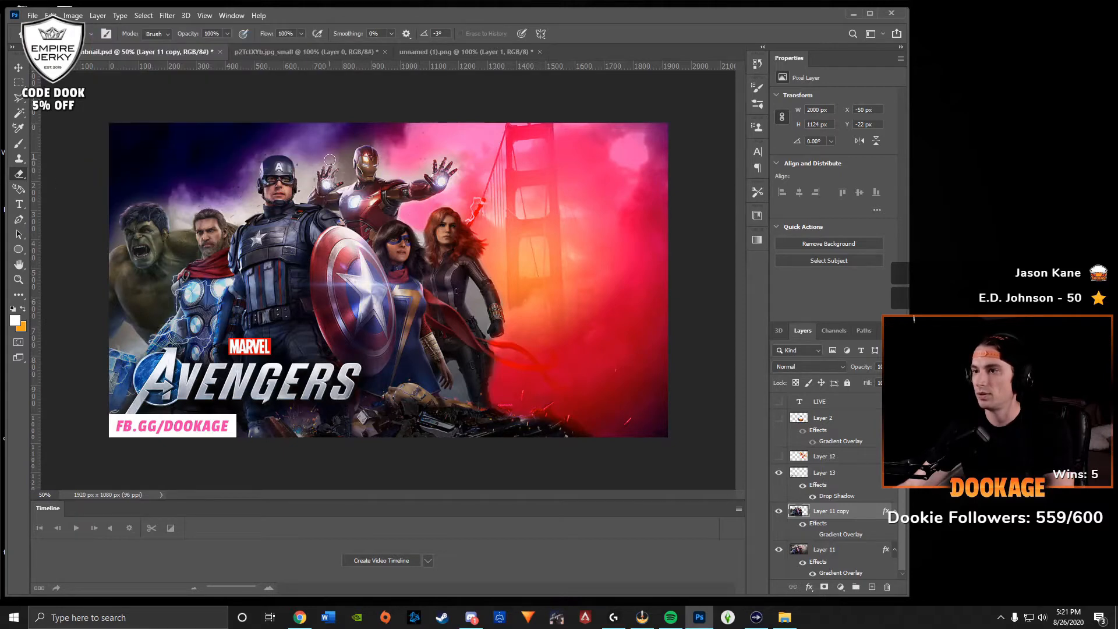
Erase the gray area along Black Widow's waist and hip on Layer 11 copy with a much smaller soft eraser.
{"action": "left_click", "coordinate": [92, 34]}
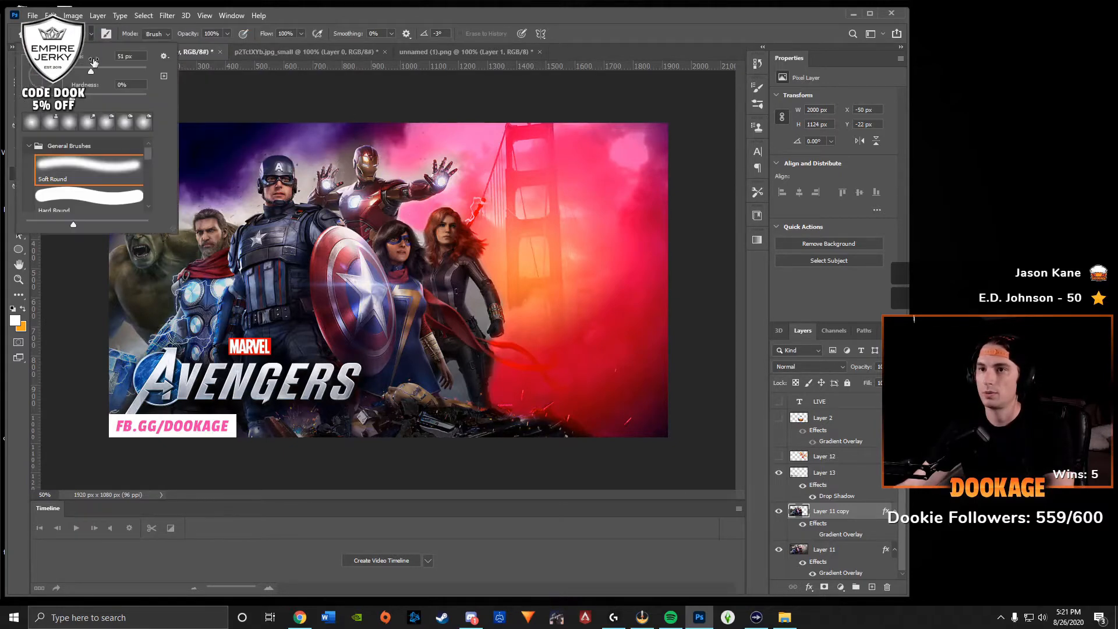
{"action": "key", "text": "ctrl+plus"}
{"action": "key", "text": "ctrl+plus"}
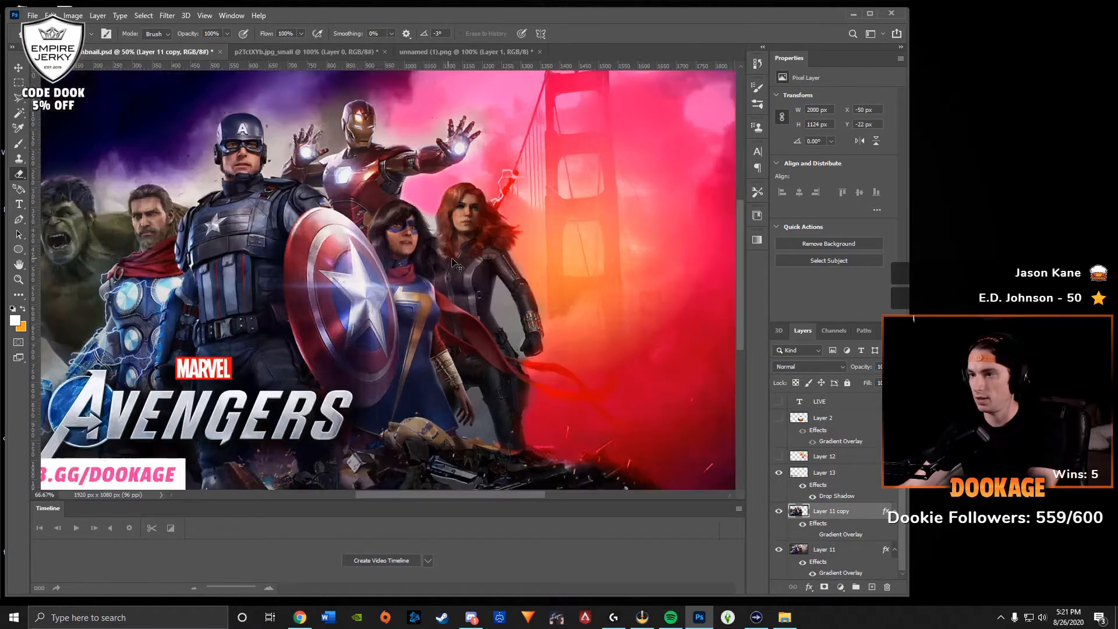
{"action": "left_click_drag", "start_coordinate": [477, 189], "coordinate": [459, 231]}
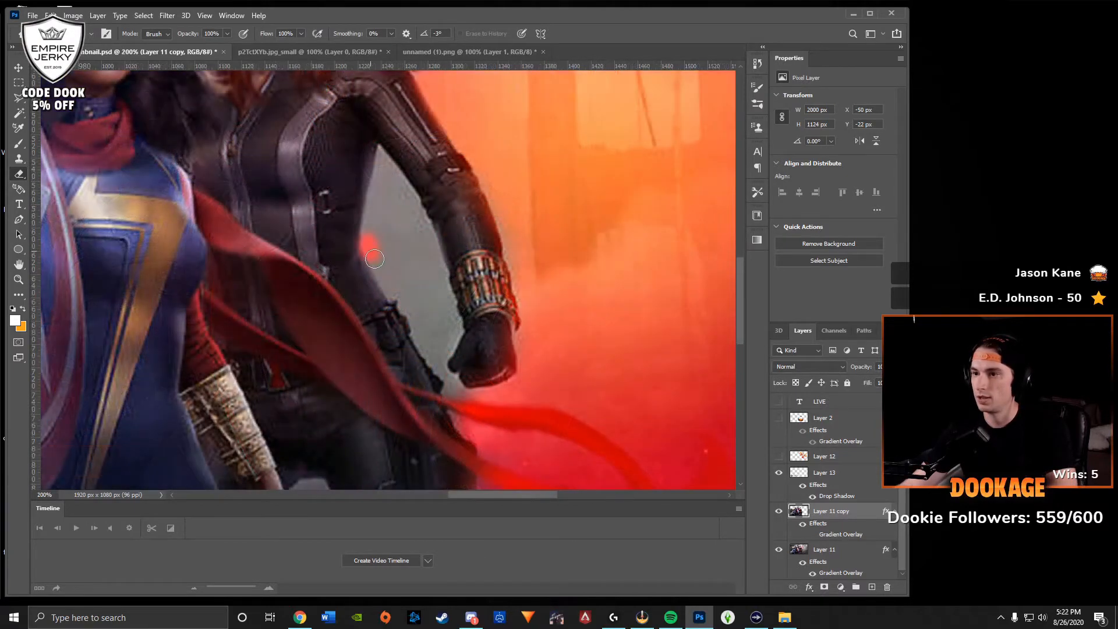
{"action": "mouse_move", "coordinate": [374, 259]}
{"action": "left_mouse_down"}
{"action": "mouse_move", "coordinate": [432, 360]}
{"action": "mouse_move", "coordinate": [370, 234]}
{"action": "mouse_move", "coordinate": [378, 150]}
{"action": "left_mouse_up"}
Clear the remaining gray along the inside of Black Widow's arm and hand using a soft eraser at 7 px and 14 px.
{"action": "left_click", "coordinate": [86, 34]}
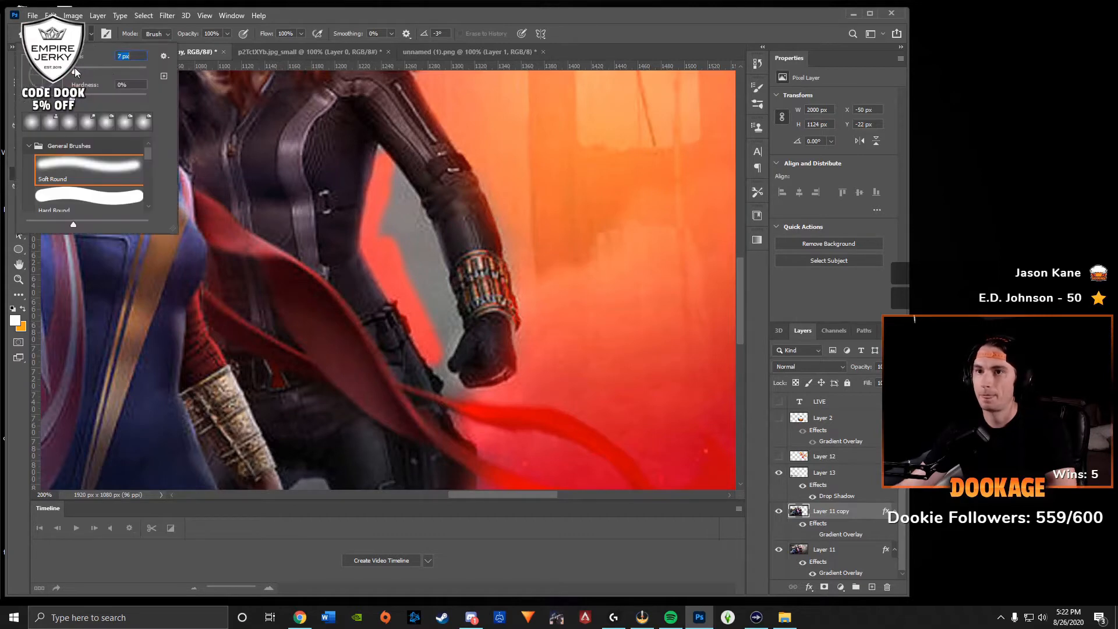
{"action": "left_click", "coordinate": [378, 147]}
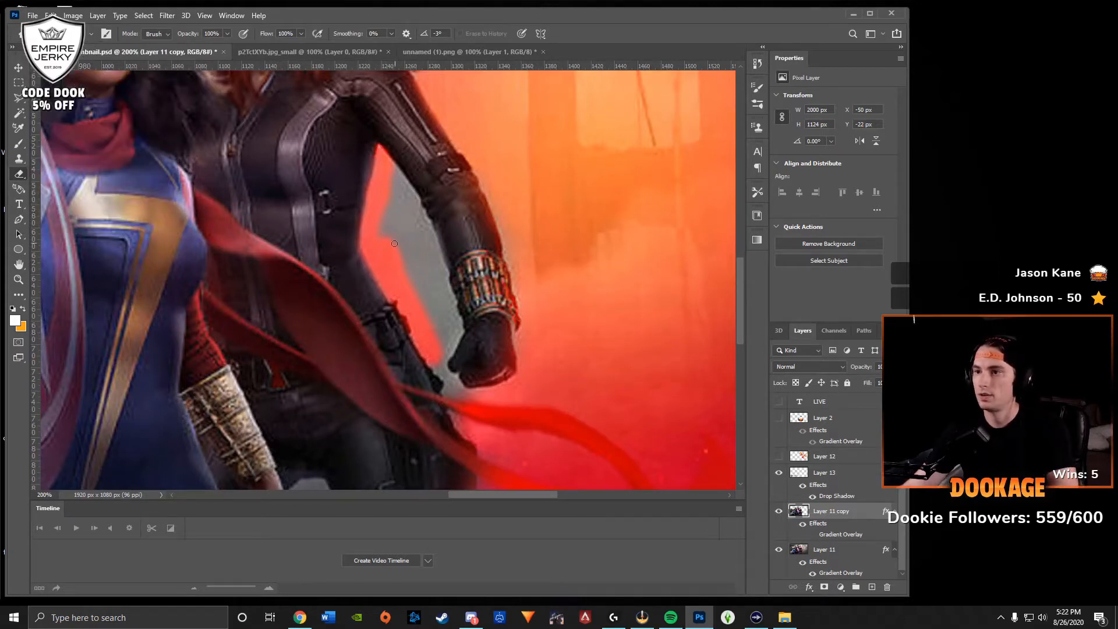
{"action": "left_click", "coordinate": [87, 35]}
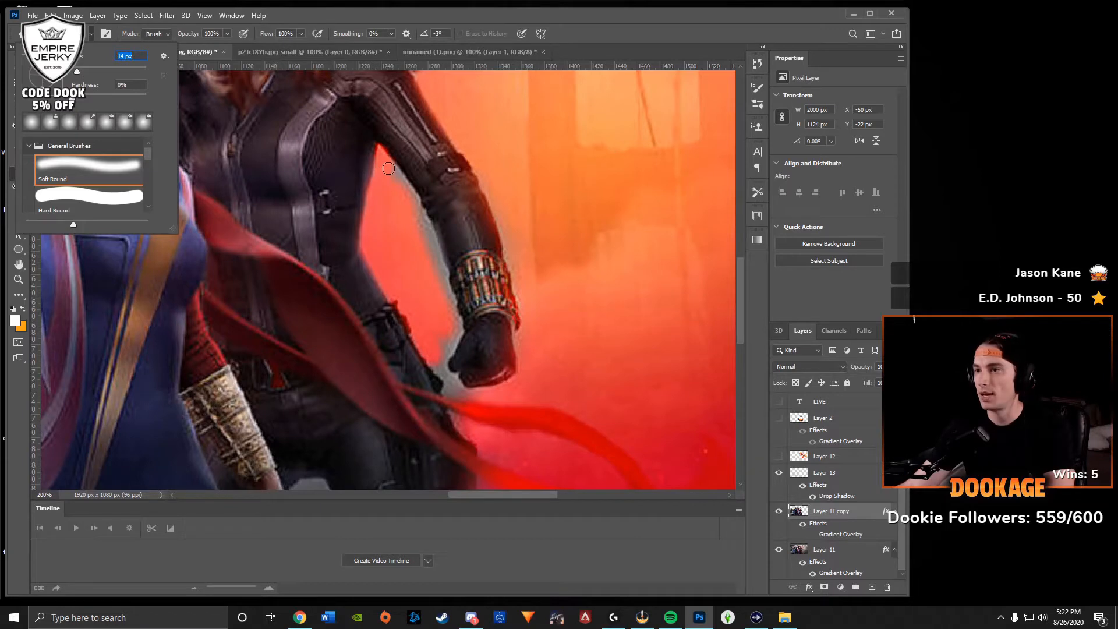
{"action": "left_click_drag", "start_coordinate": [389, 169], "coordinate": [406, 194]}
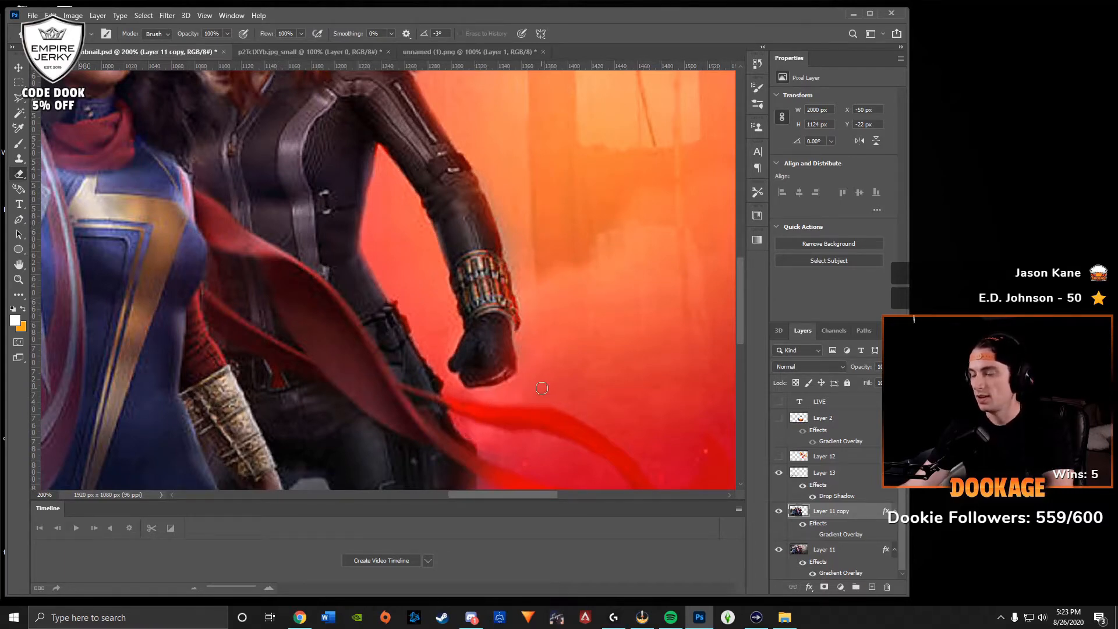
Erase the gray patch between Ms. Marvel's lowered hand and Black Widow's leg on Layer 11 copy.
{"action": "scroll", "coordinate": [542, 388], "scroll_direction": "down", "scroll_amount": 1}
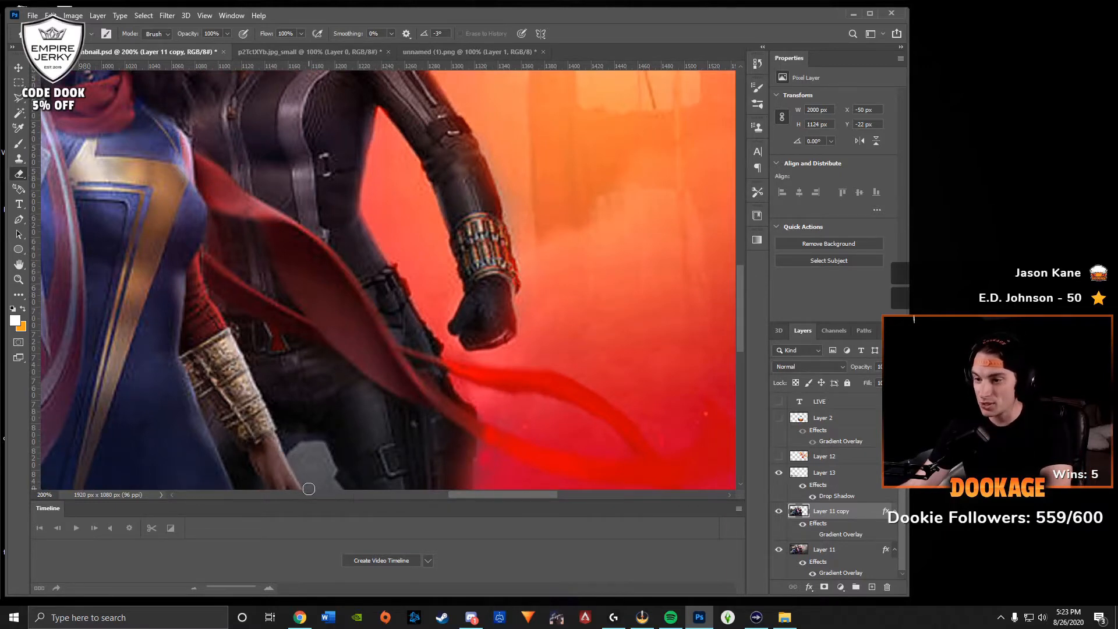
{"action": "mouse_move", "coordinate": [309, 488]}
{"action": "left_mouse_down"}
{"action": "mouse_move", "coordinate": [293, 456]}
{"action": "mouse_move", "coordinate": [320, 449]}
{"action": "mouse_move", "coordinate": [337, 490]}
{"action": "mouse_move", "coordinate": [312, 483]}
{"action": "left_mouse_up"}
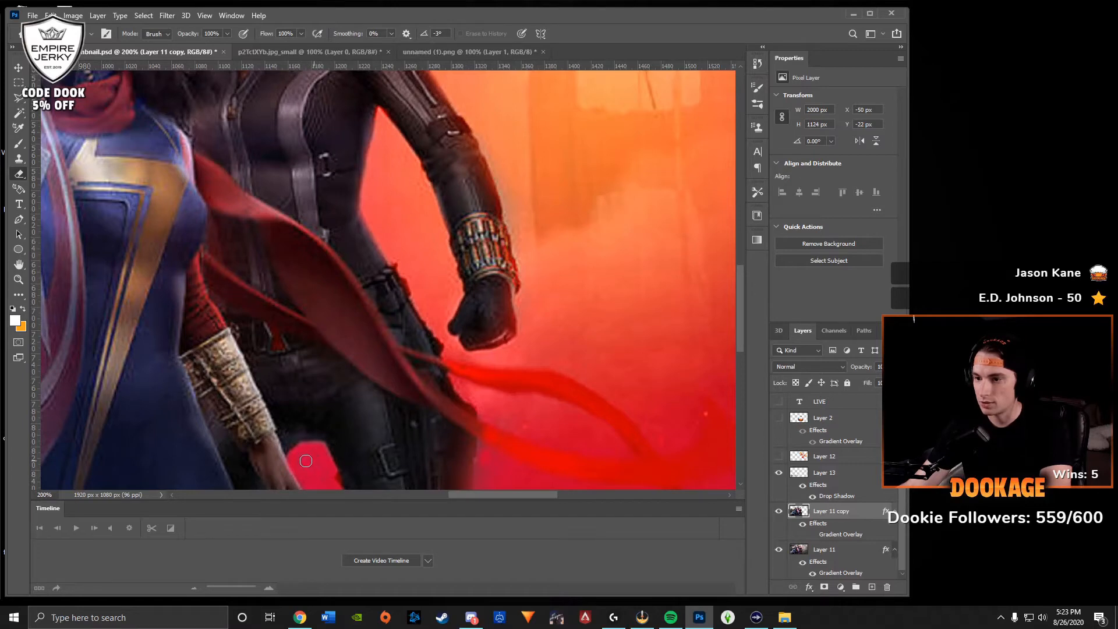
{"action": "key", "text": "ctrl+minus"}
{"action": "key", "text": "ctrl+minus"}
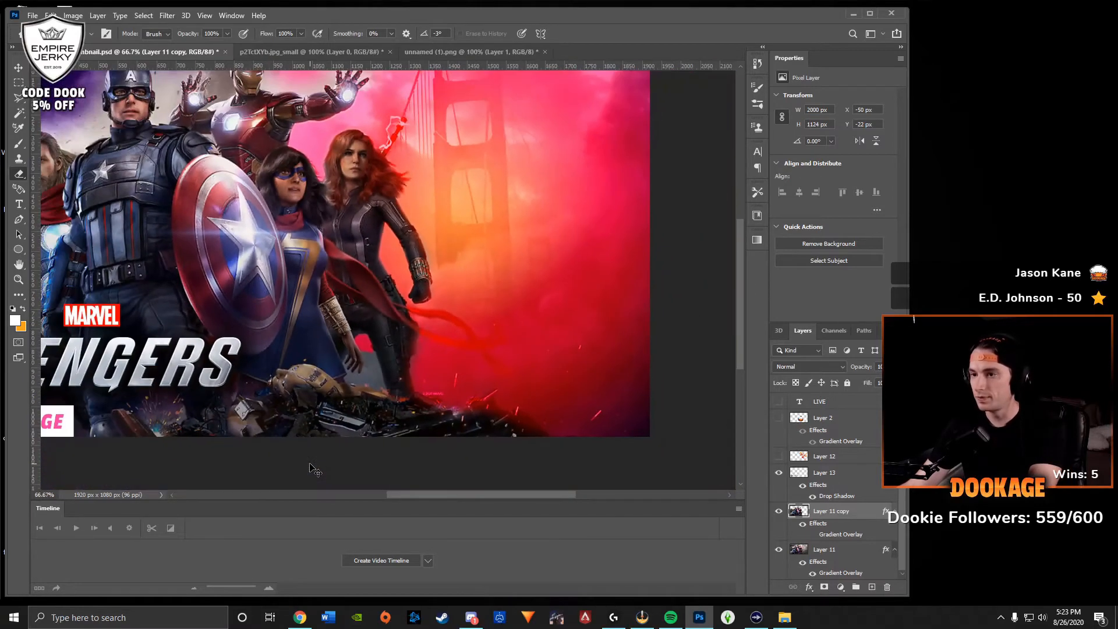
{"action": "key", "text": "ctrl+minus"}
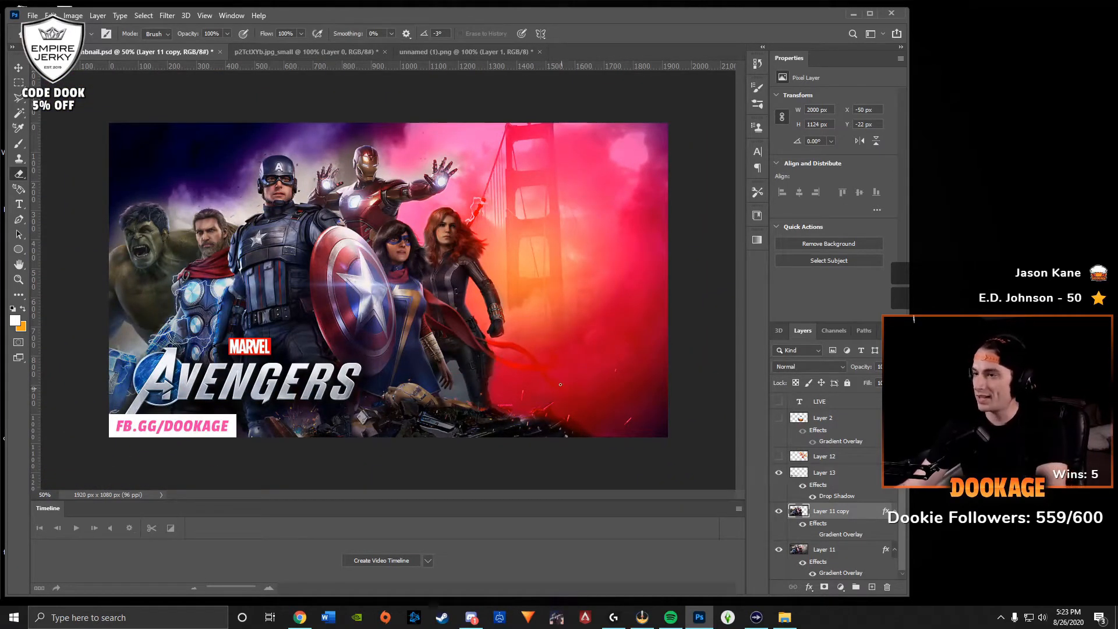
{"action": "key", "text": "ctrl+plus"}
{"action": "key", "text": "ctrl+plus"}
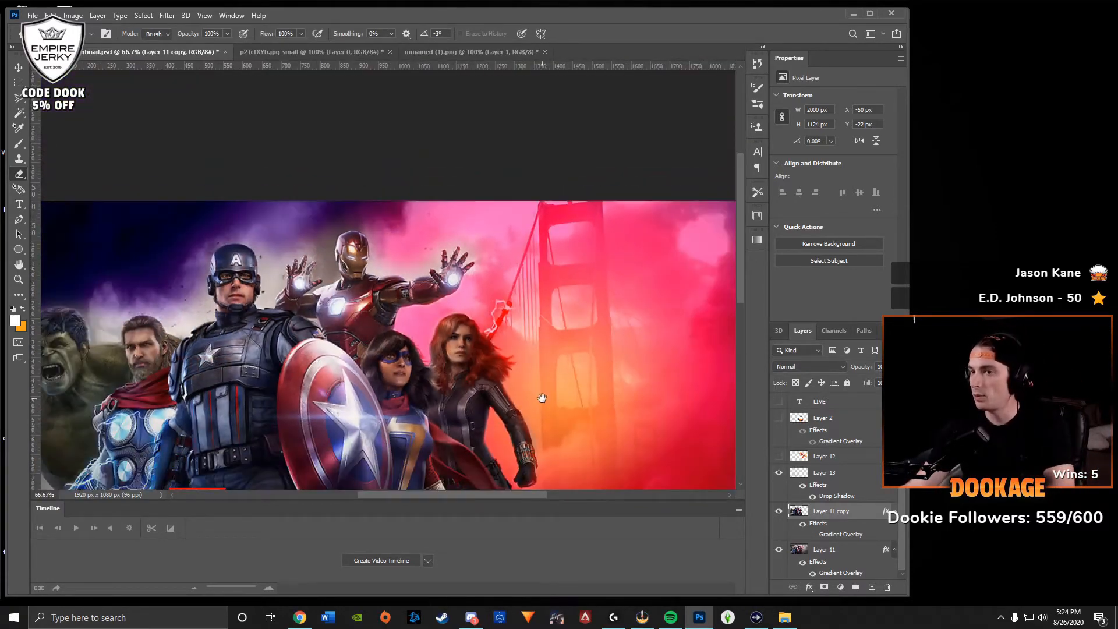
{"action": "left_click_drag", "start_coordinate": [542, 397], "coordinate": [582, 281]}
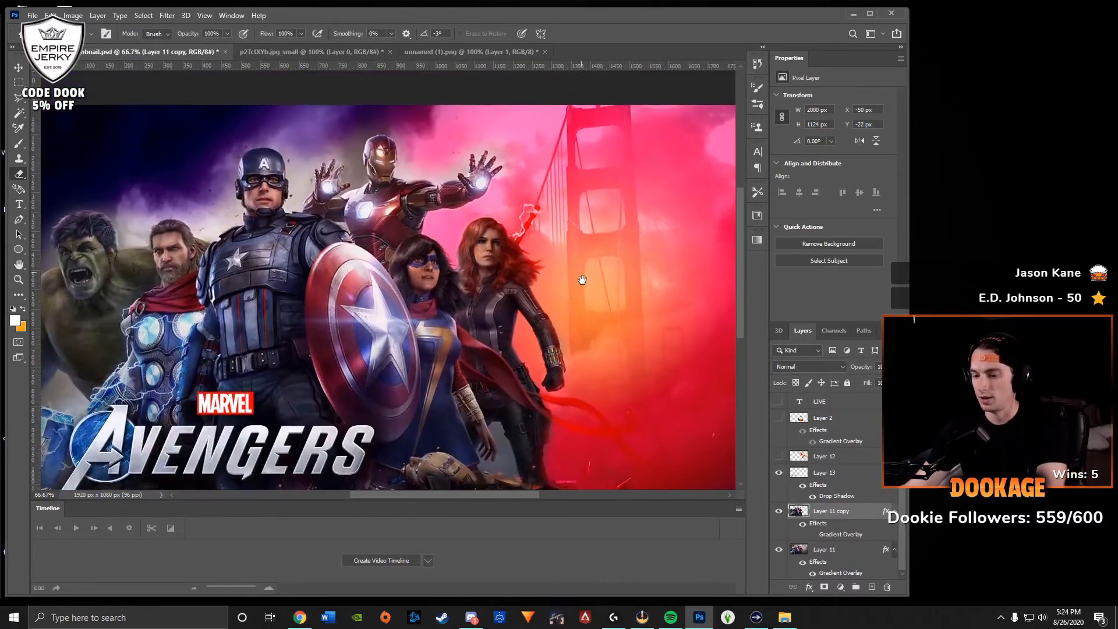
{"action": "key", "text": "ctrl+minus"}
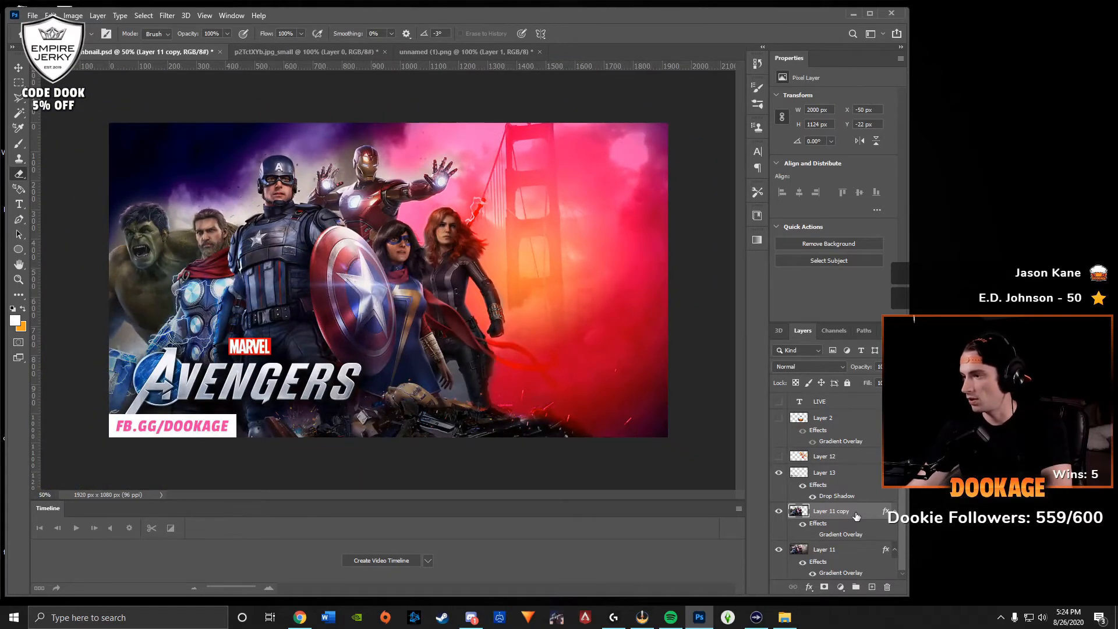
Add a drop shadow to Layer 11 copy with a distance of 10 px and an angle of -128°.
{"action": "double_click", "coordinate": [857, 516]}
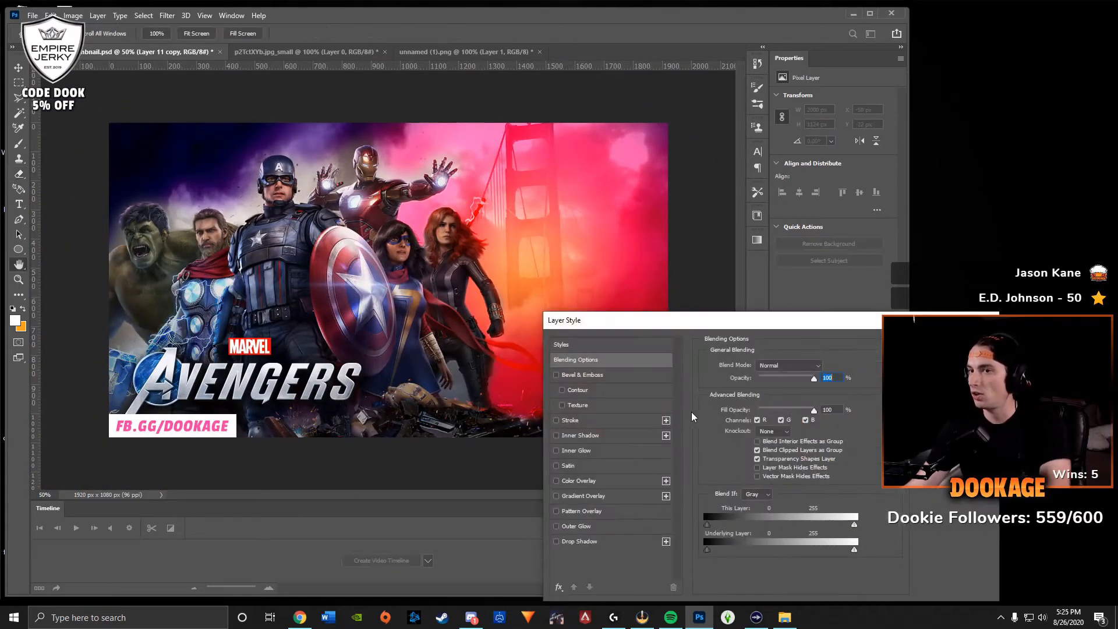
{"action": "left_click", "coordinate": [568, 540]}
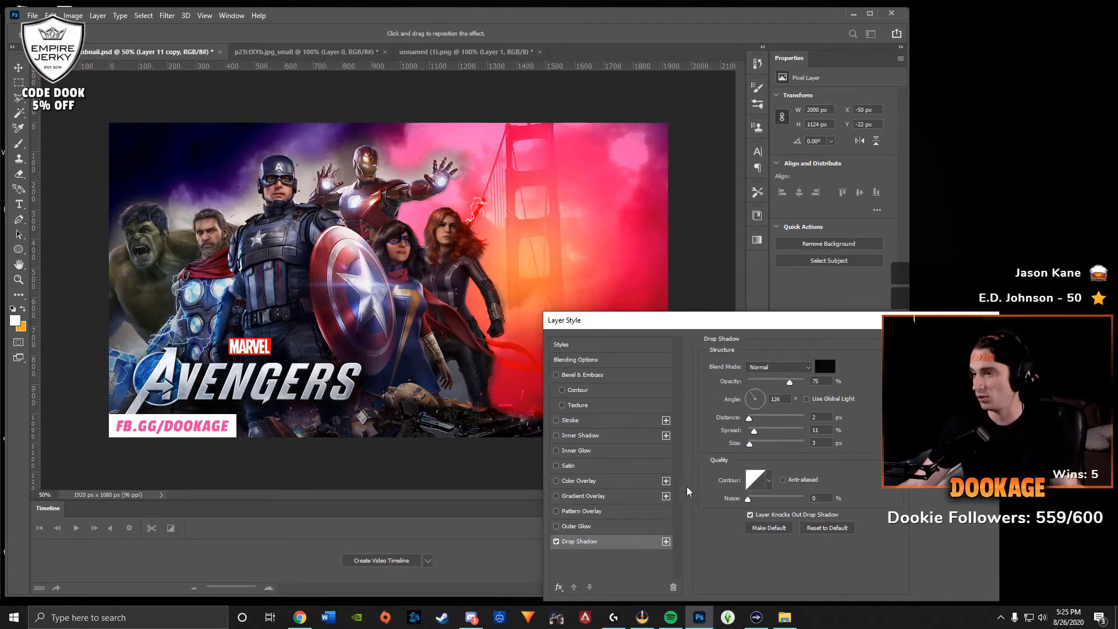
{"action": "left_click", "coordinate": [754, 418]}
{"action": "left_click", "coordinate": [751, 411]}
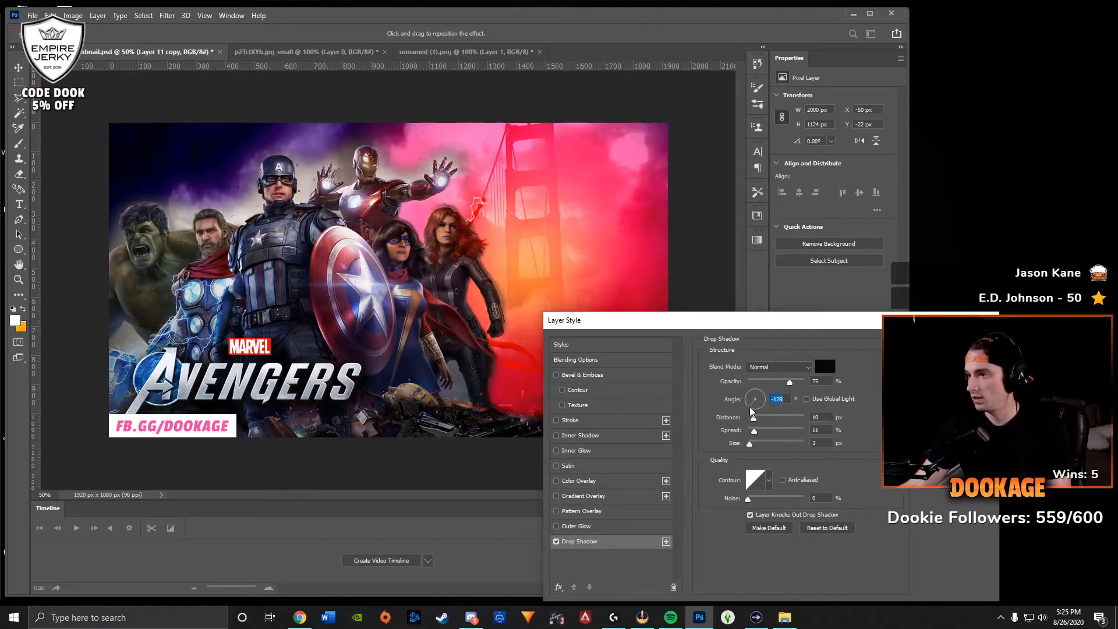
Set Layer 11 copy's drop shadow to 9 px size, Multiply blend mode and 56% opacity, and apply it.
{"action": "left_click_drag", "start_coordinate": [696, 320], "coordinate": [732, 214]}
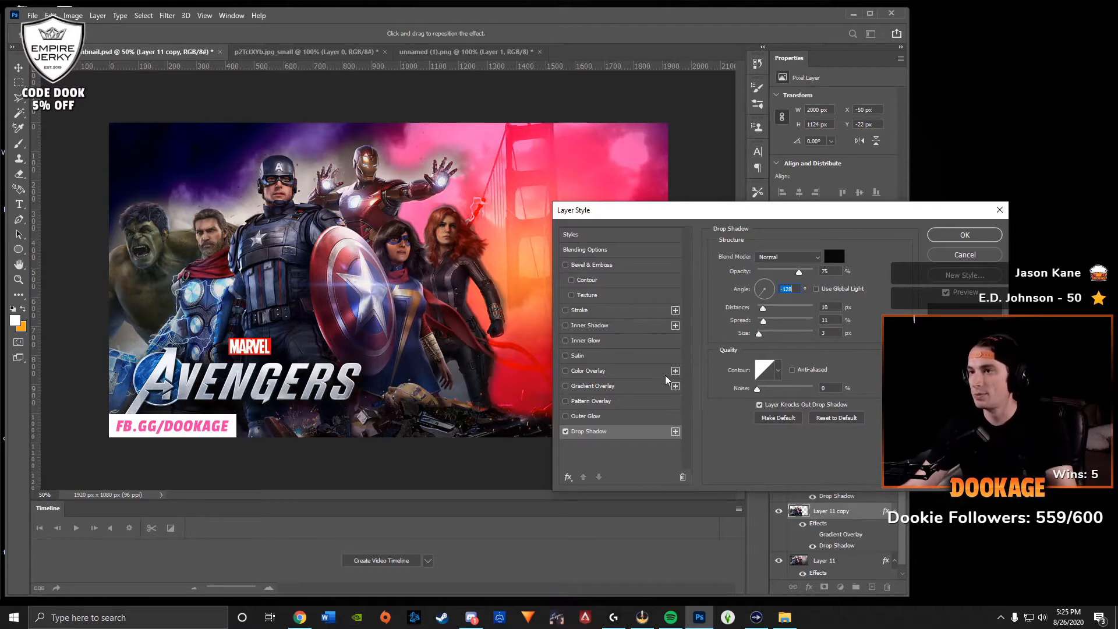
{"action": "left_click_drag", "start_coordinate": [771, 337], "coordinate": [764, 336]}
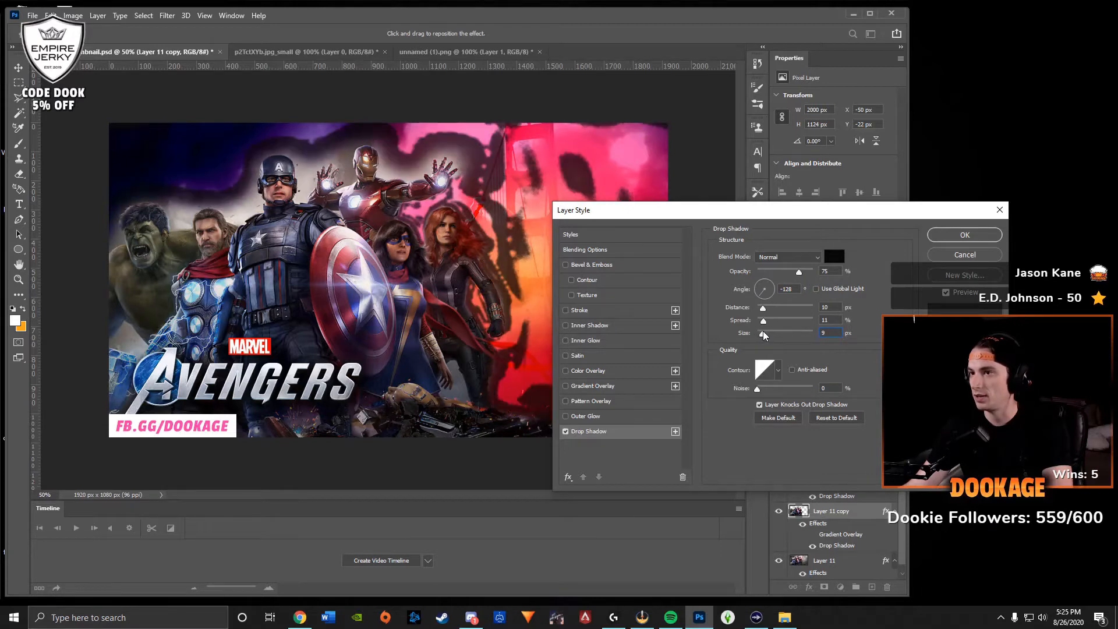
{"action": "left_click", "coordinate": [787, 257]}
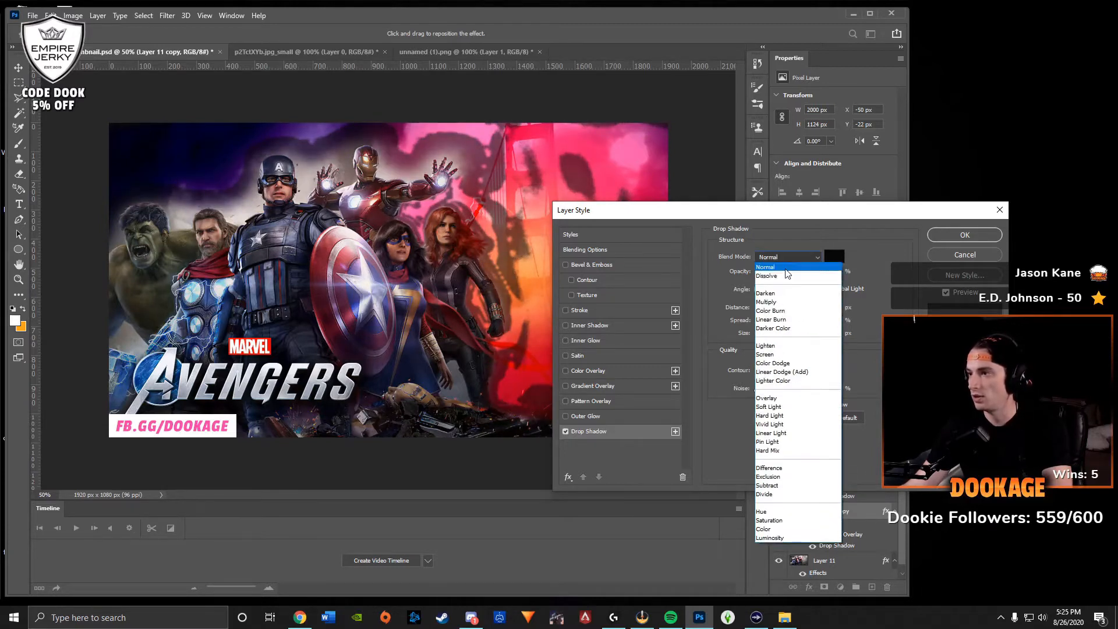
{"action": "left_click", "coordinate": [784, 303]}
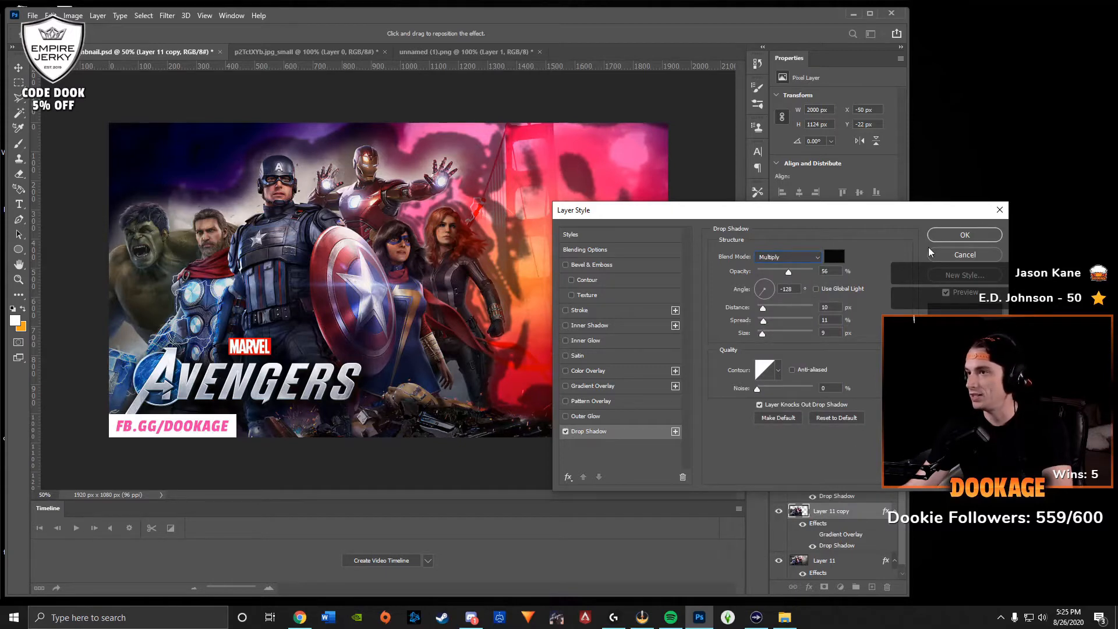
{"action": "left_click", "coordinate": [965, 235]}
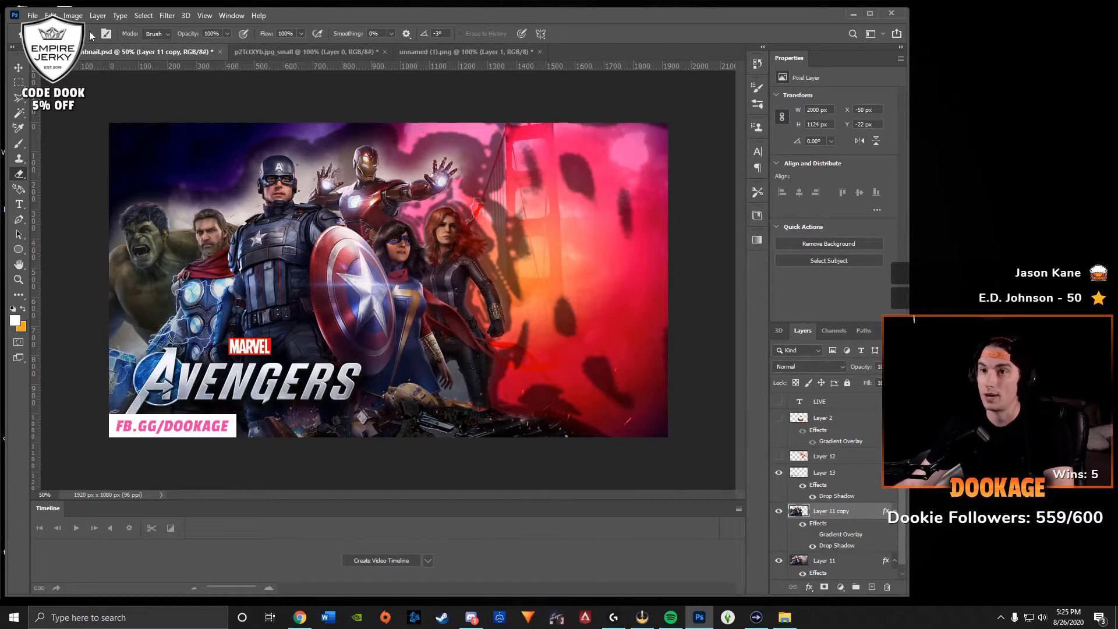
Start a Pen tool path on Layer 11 copy along Hulk's outer shoulder and up the edge of his face.
{"action": "left_click", "coordinate": [90, 36]}
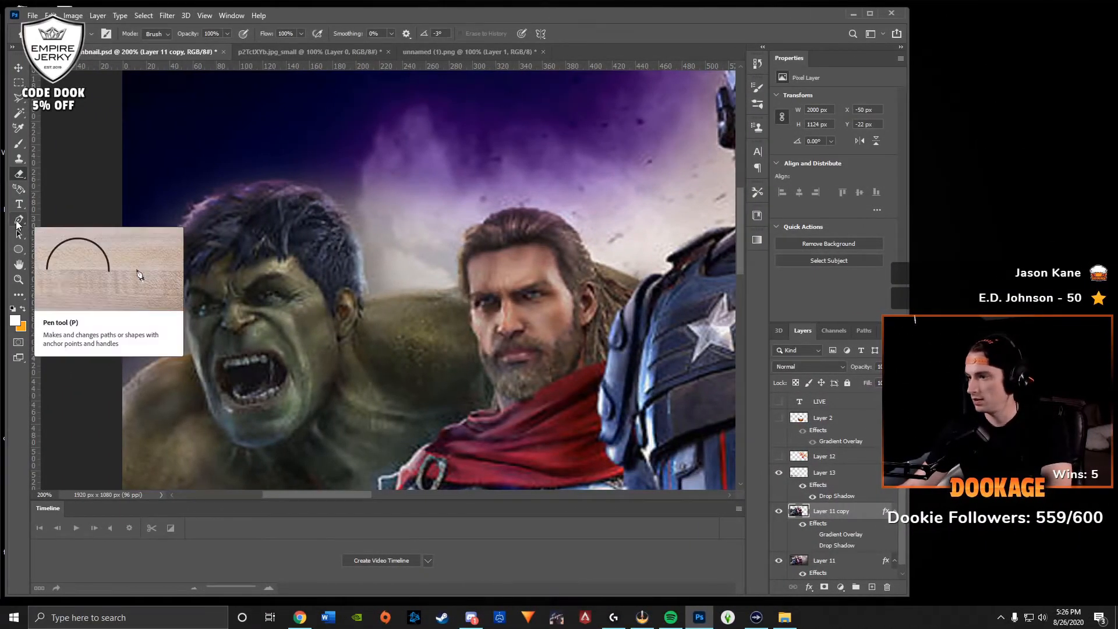
{"action": "left_click", "coordinate": [18, 223]}
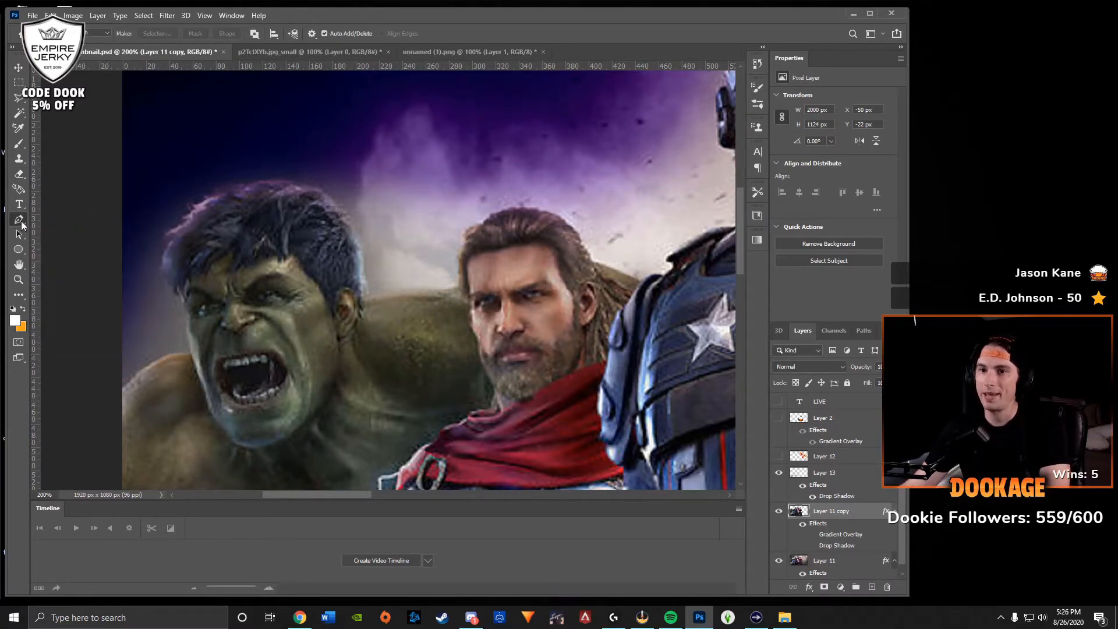
{"action": "left_click", "coordinate": [98, 33]}
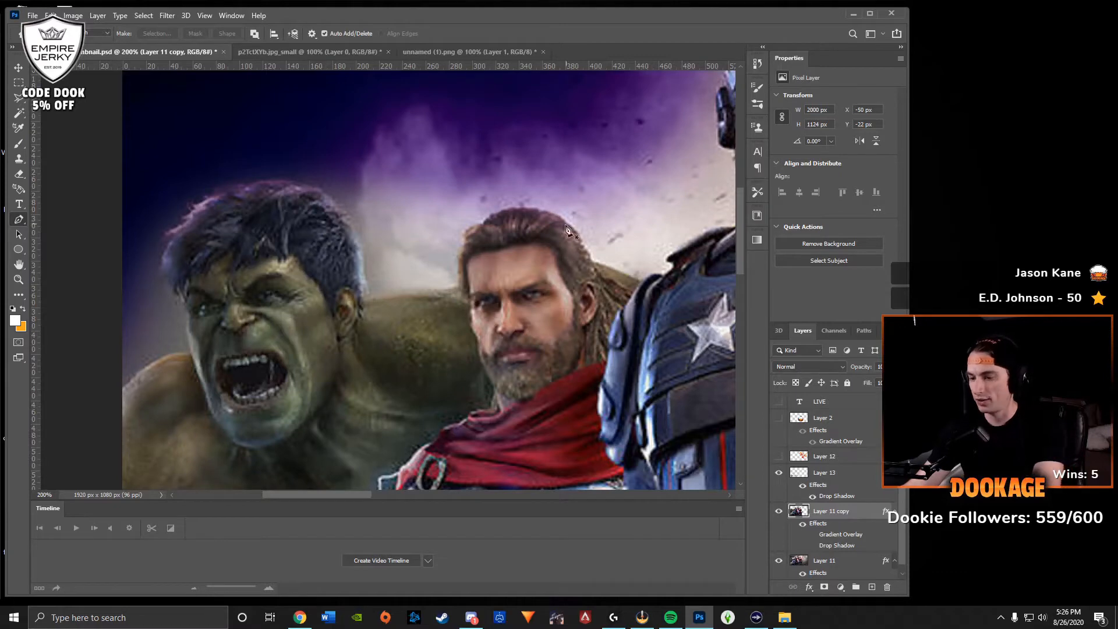
{"action": "key", "text": "ctrl+minus"}
{"action": "key", "text": "ctrl+minus"}
{"action": "left_click_drag", "start_coordinate": [694, 238], "coordinate": [480, 254]}
{"action": "left_click_drag", "start_coordinate": [512, 466], "coordinate": [493, 241]}
{"action": "left_click_drag", "start_coordinate": [399, 173], "coordinate": [427, 321]}
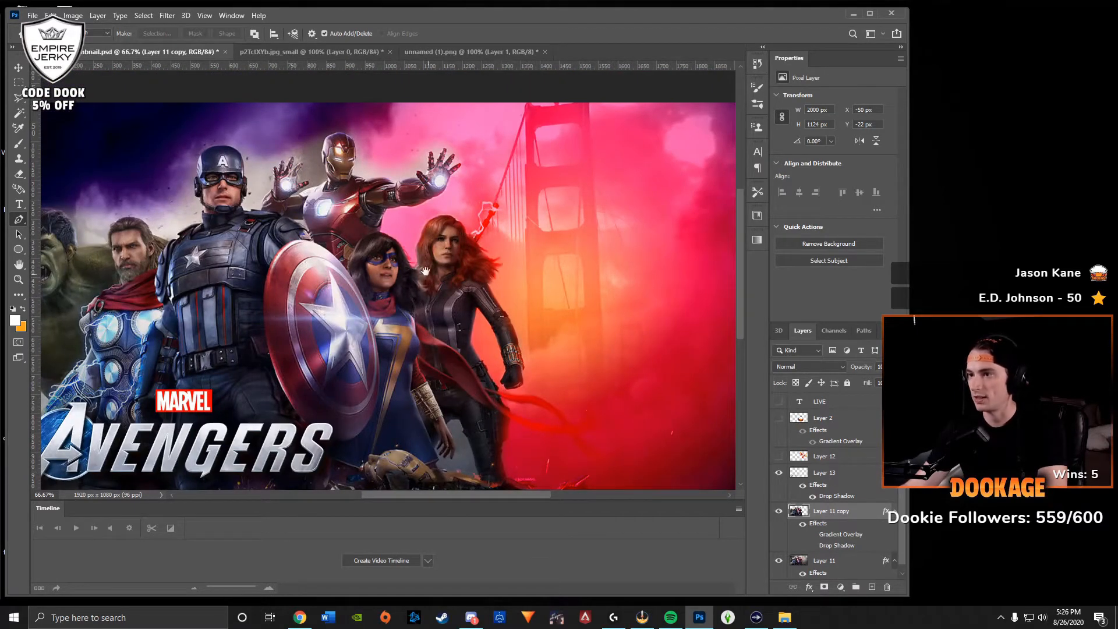
{"action": "left_click_drag", "start_coordinate": [424, 271], "coordinate": [563, 255]}
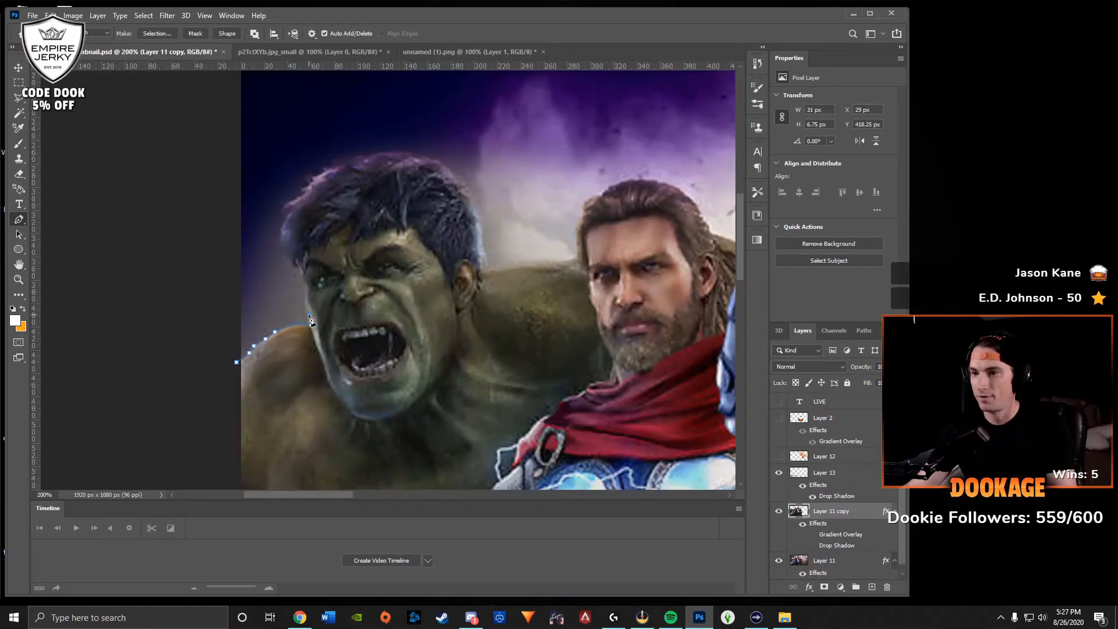
{"action": "left_click", "coordinate": [309, 316]}
{"action": "left_click", "coordinate": [305, 298]}
{"action": "left_click", "coordinate": [305, 290]}
{"action": "left_click", "coordinate": [303, 281]}
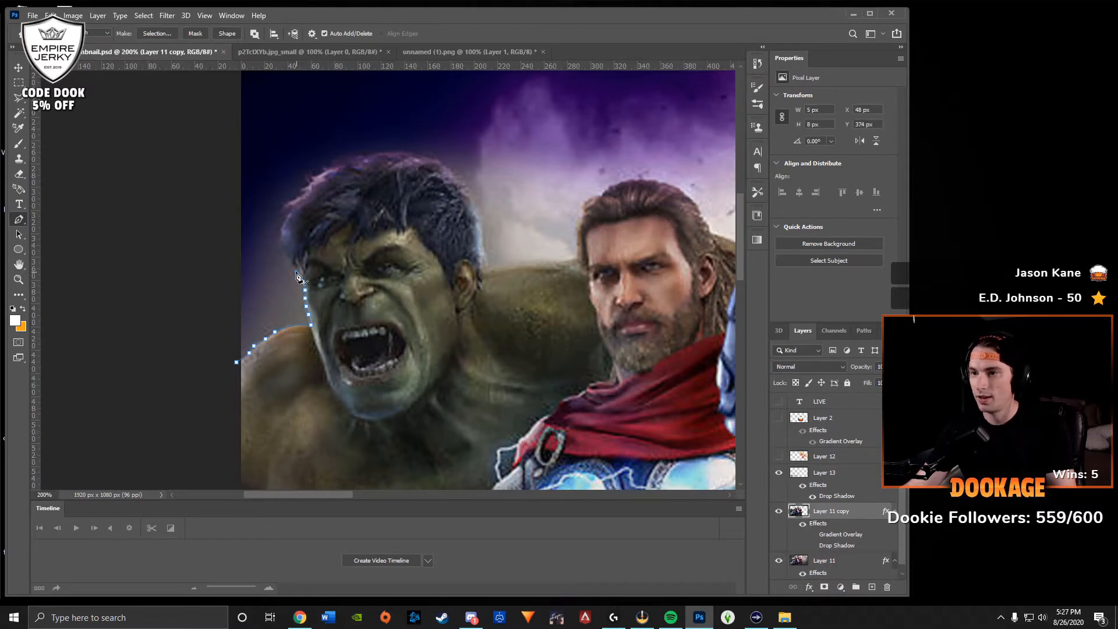
Continue the path closely around the outer edge of Hulk's hair up to the crown of his head.
{"action": "left_click", "coordinate": [281, 238]}
{"action": "left_click", "coordinate": [291, 215]}
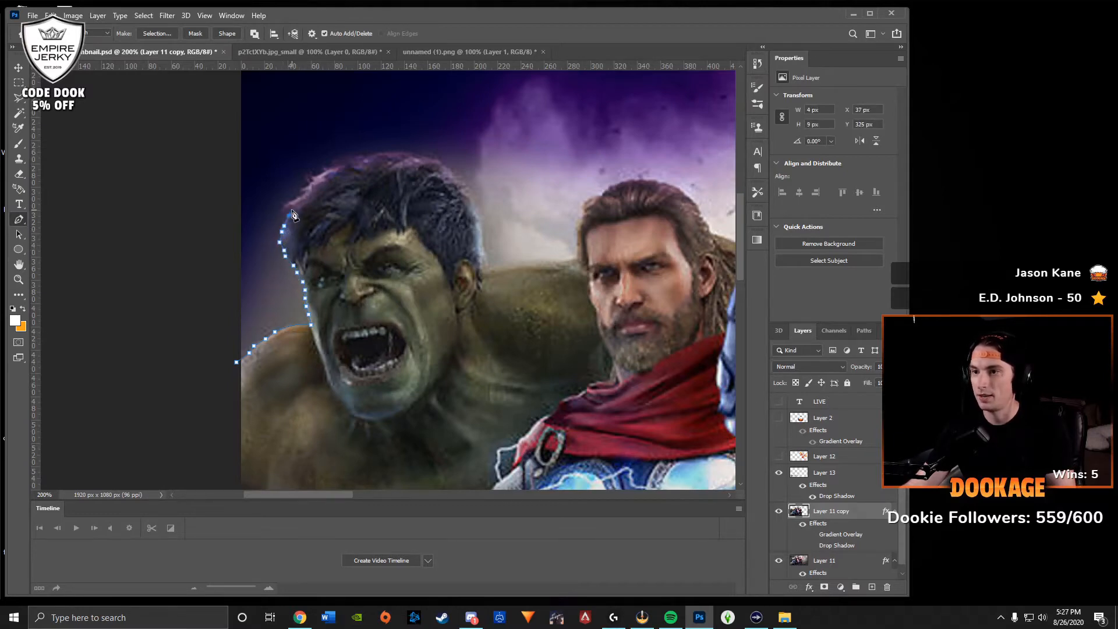
{"action": "left_click", "coordinate": [301, 197]}
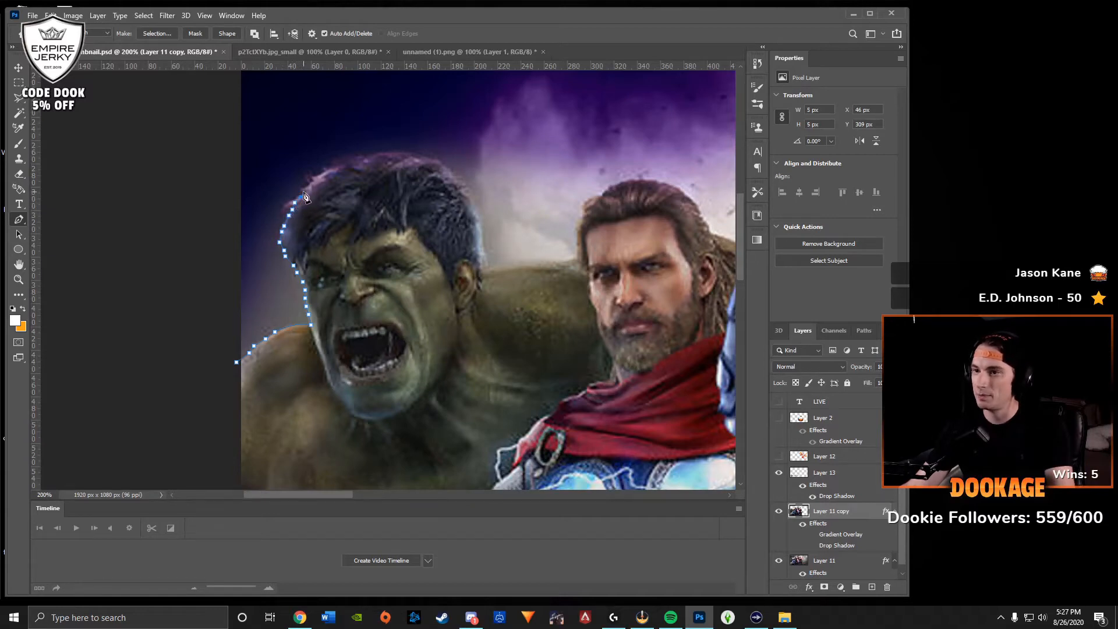
{"action": "left_click", "coordinate": [304, 191]}
{"action": "left_click", "coordinate": [308, 185]}
{"action": "left_click", "coordinate": [314, 179]}
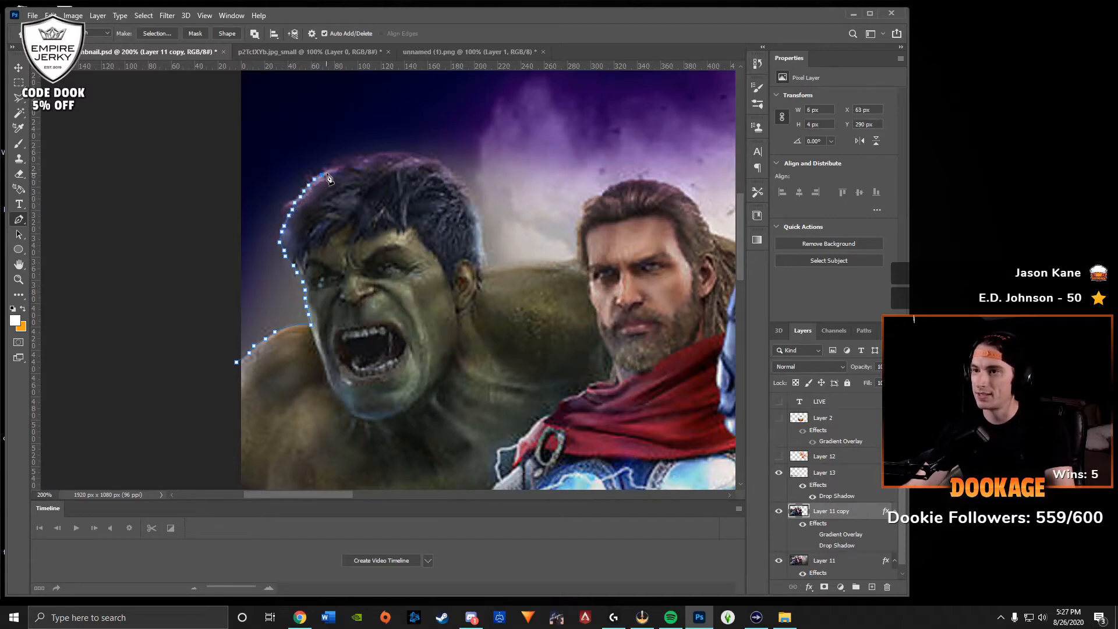
{"action": "left_click", "coordinate": [339, 168]}
{"action": "left_click", "coordinate": [349, 164]}
{"action": "left_click", "coordinate": [358, 160]}
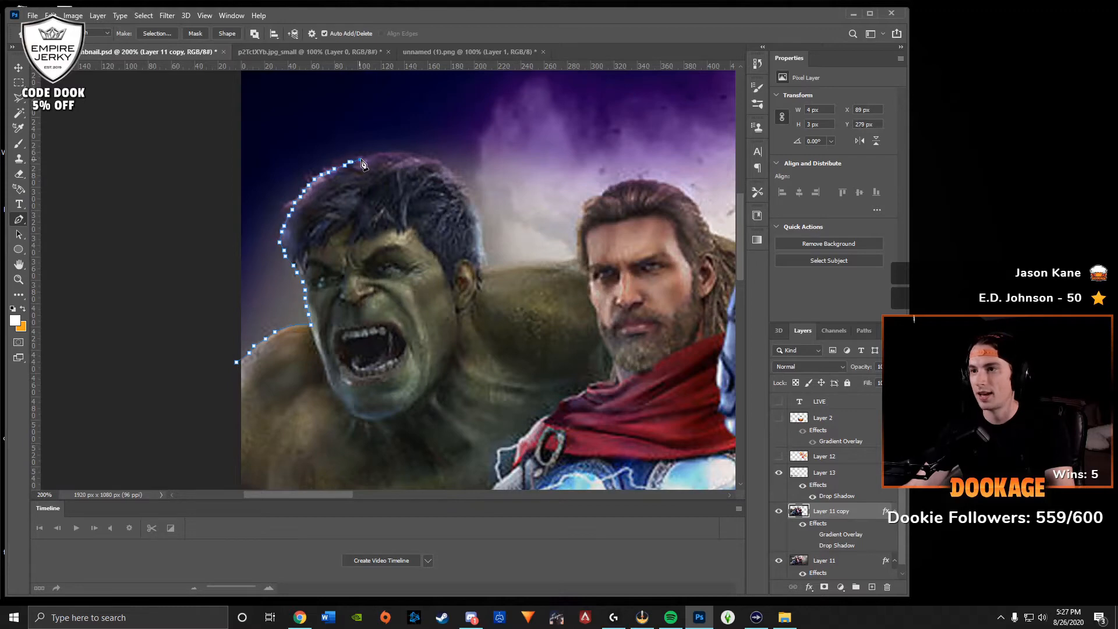
{"action": "left_click", "coordinate": [366, 158]}
{"action": "left_click", "coordinate": [379, 155]}
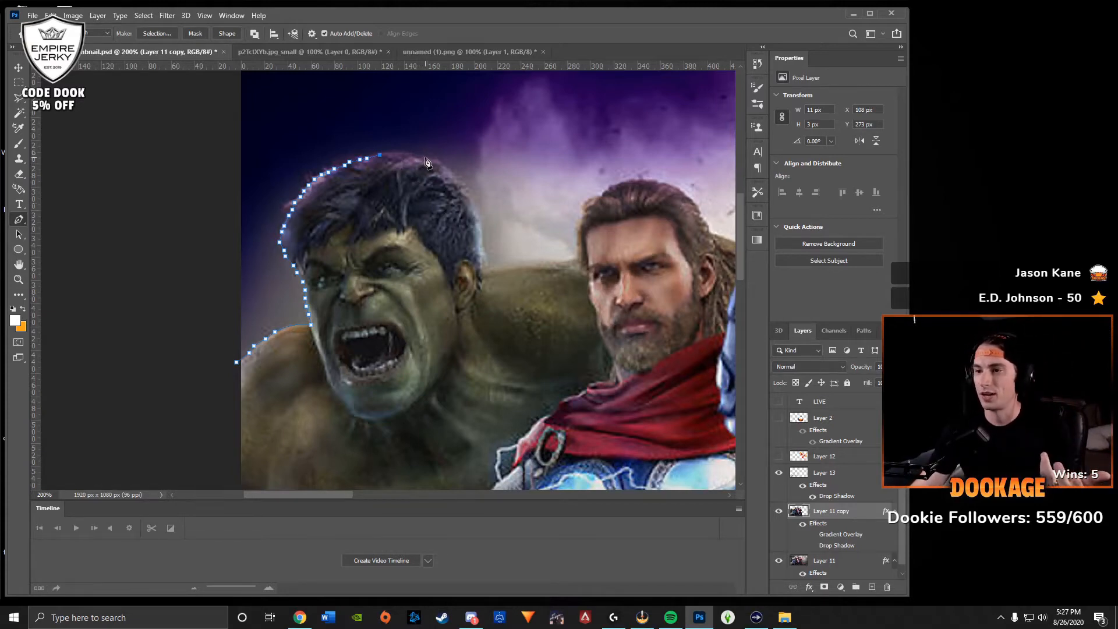
Trace the path over the rest of Hulk's hair and down past his ear to the shoulder behind him.
{"action": "left_click", "coordinate": [392, 154]}
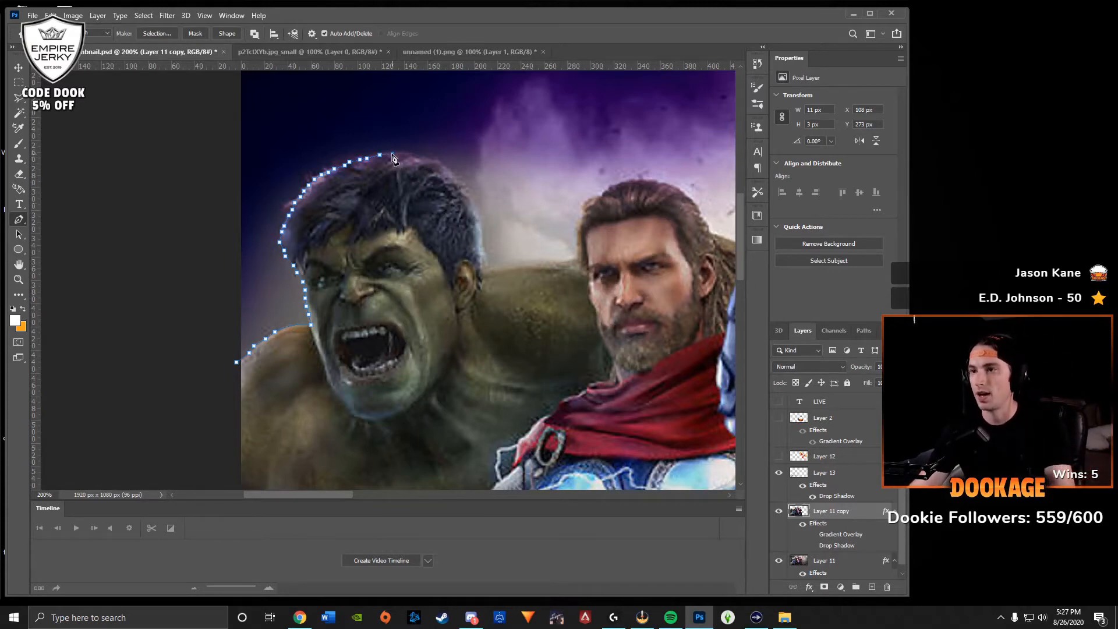
{"action": "left_click", "coordinate": [406, 153]}
{"action": "left_click", "coordinate": [415, 155]}
{"action": "left_click", "coordinate": [429, 158]}
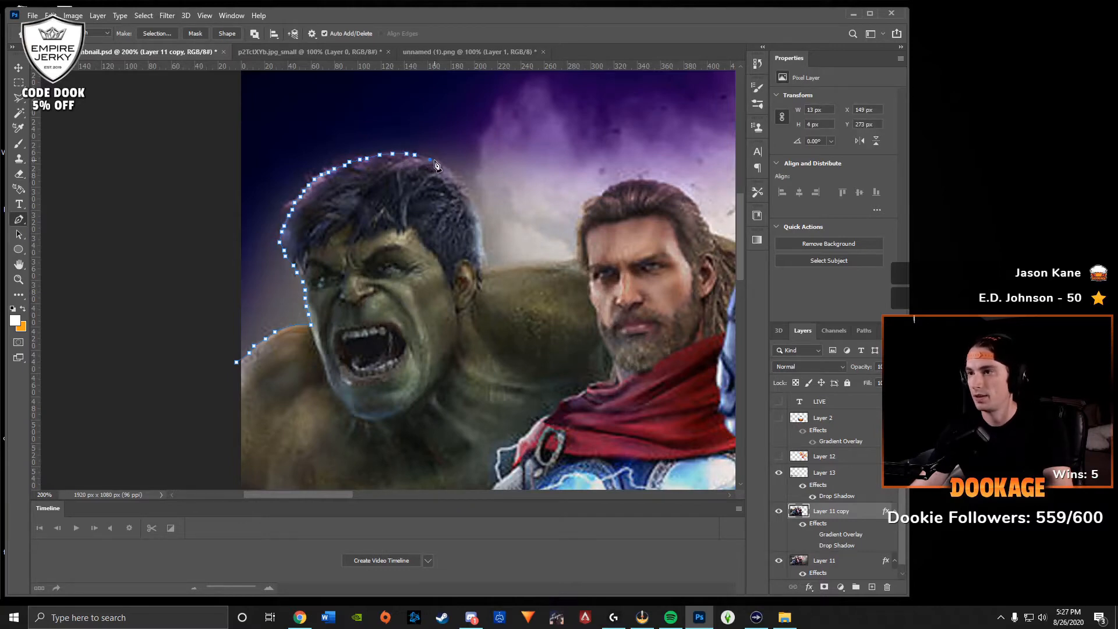
{"action": "left_click", "coordinate": [434, 159]}
{"action": "left_click", "coordinate": [445, 164]}
{"action": "left_click", "coordinate": [452, 169]}
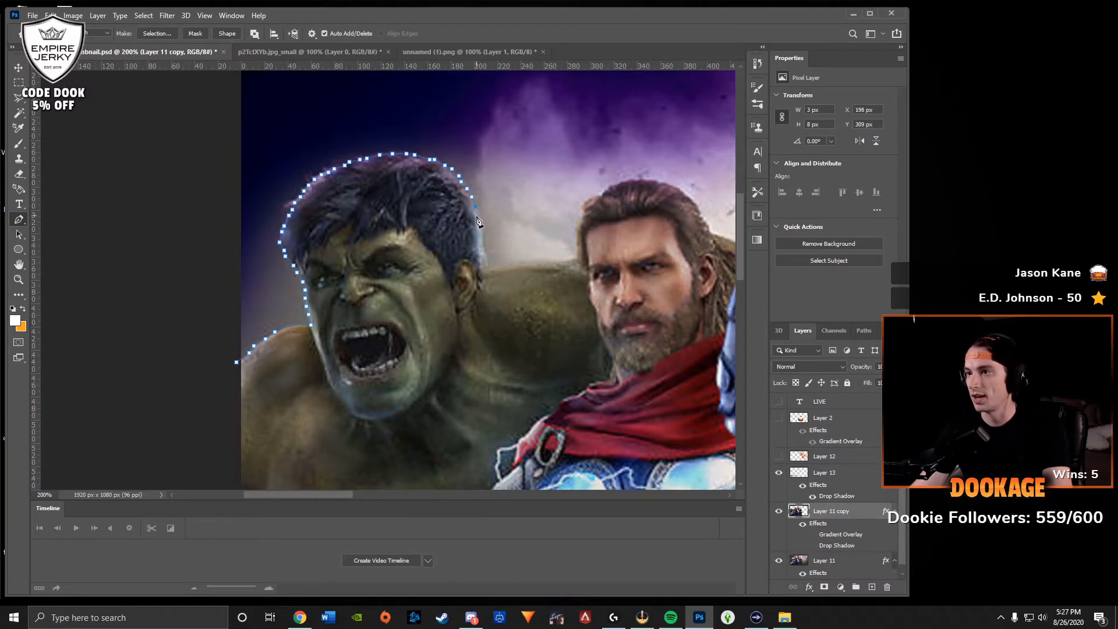
{"action": "left_click", "coordinate": [478, 234]}
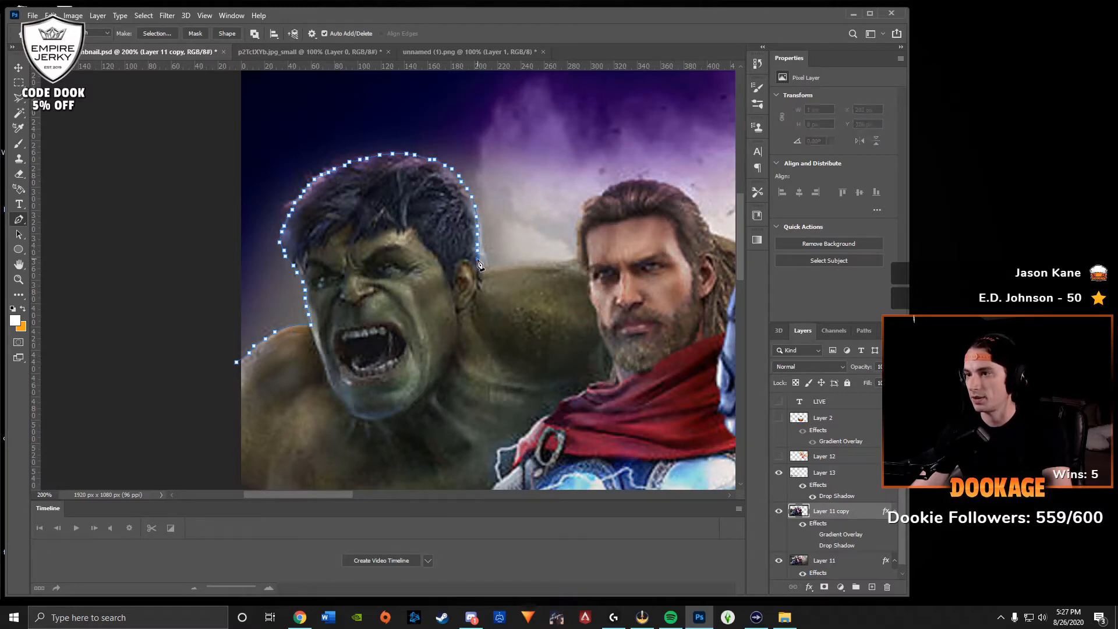
{"action": "left_click", "coordinate": [481, 268]}
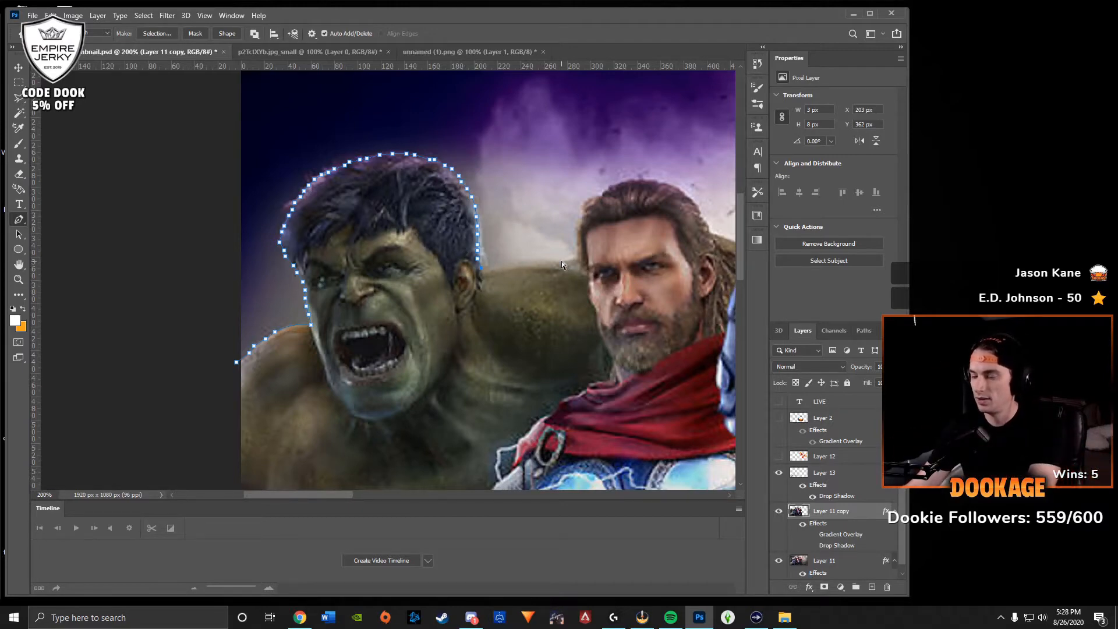
Extend the path with a curved segment along the top of Hulk's shoulder toward Thor's head.
{"action": "key", "text": "ctrl+plus"}
{"action": "key", "text": "ctrl+plus"}
{"action": "left_click_drag", "start_coordinate": [612, 271], "coordinate": [303, 276]}
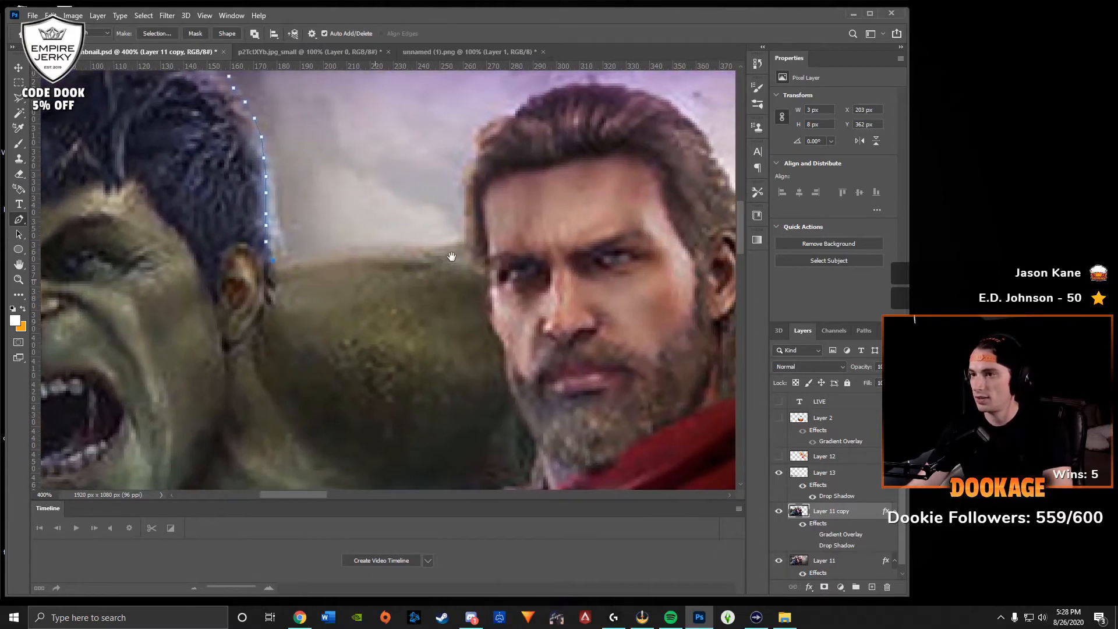
{"action": "left_click", "coordinate": [421, 250]}
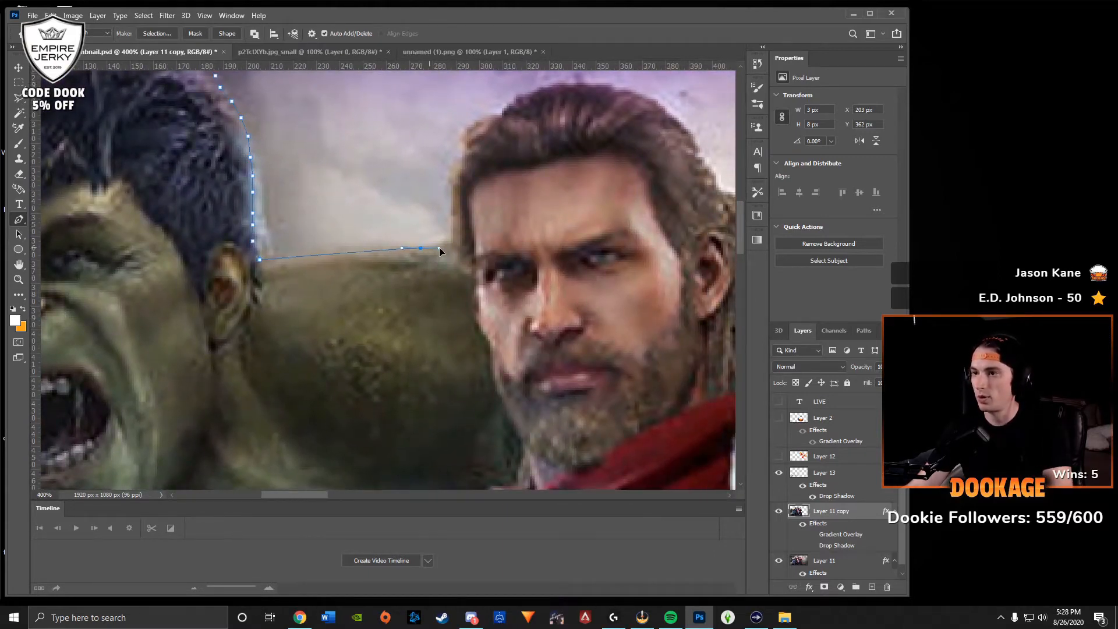
{"action": "left_click_drag", "start_coordinate": [439, 246], "coordinate": [479, 254]}
{"action": "left_click_drag", "start_coordinate": [486, 174], "coordinate": [506, 259]}
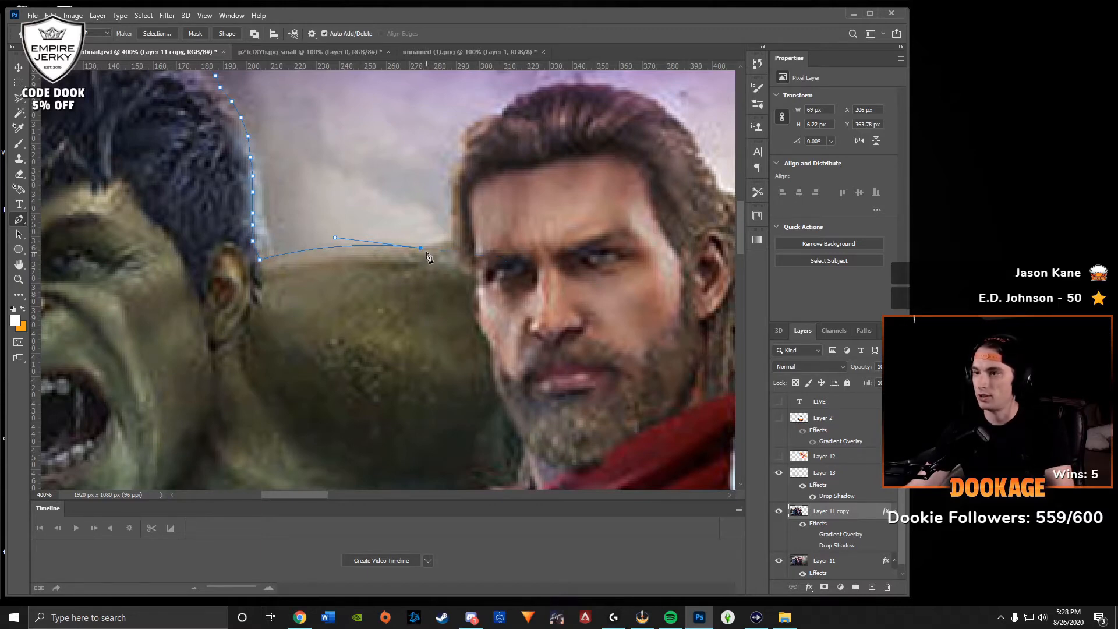
{"action": "left_click", "coordinate": [430, 247]}
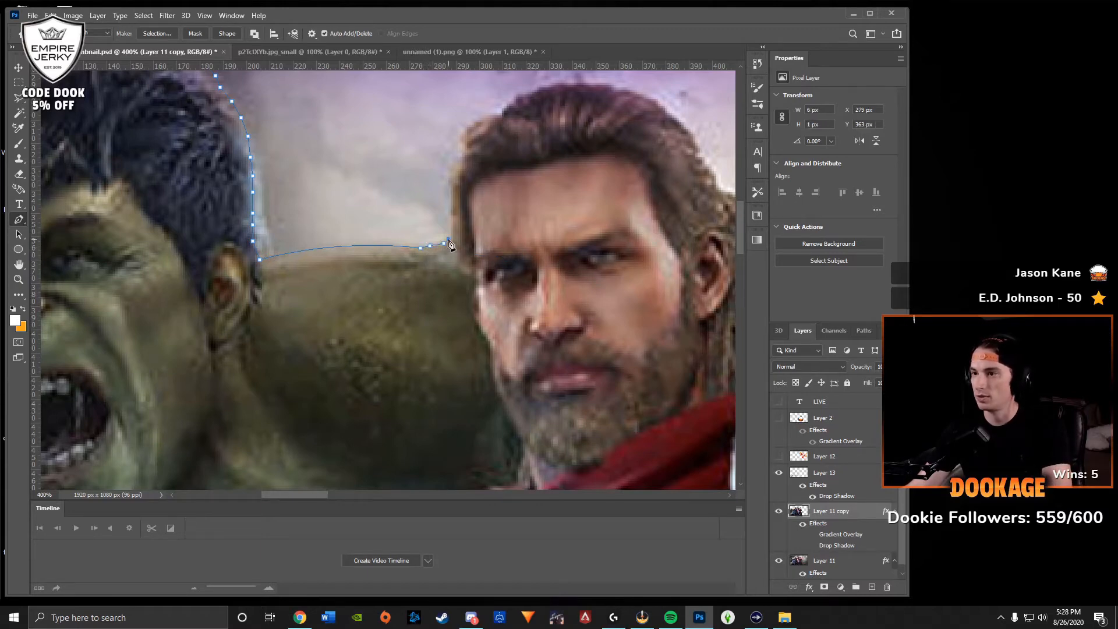
Trace the path with closely spaced anchor points up the side of Thor's head that faces Hulk.
{"action": "left_click", "coordinate": [448, 230]}
{"action": "left_click", "coordinate": [446, 220]}
{"action": "left_click", "coordinate": [448, 215]}
{"action": "left_click", "coordinate": [448, 209]}
{"action": "left_click", "coordinate": [449, 199]}
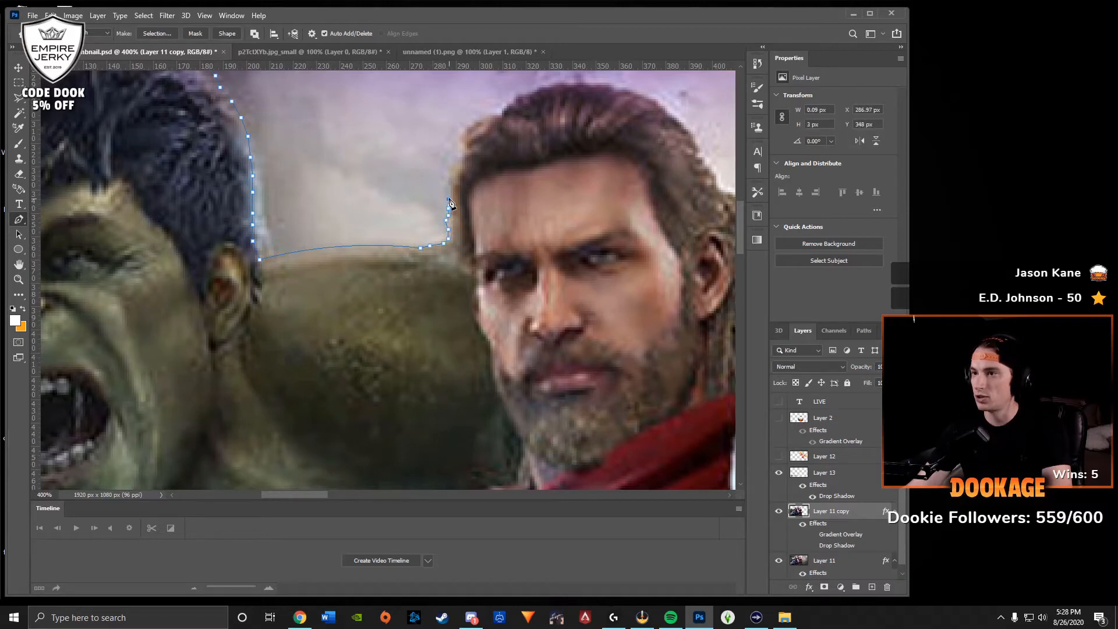
{"action": "left_click", "coordinate": [451, 192]}
{"action": "left_click", "coordinate": [450, 179]}
{"action": "left_click", "coordinate": [453, 162]}
{"action": "left_click", "coordinate": [456, 155]}
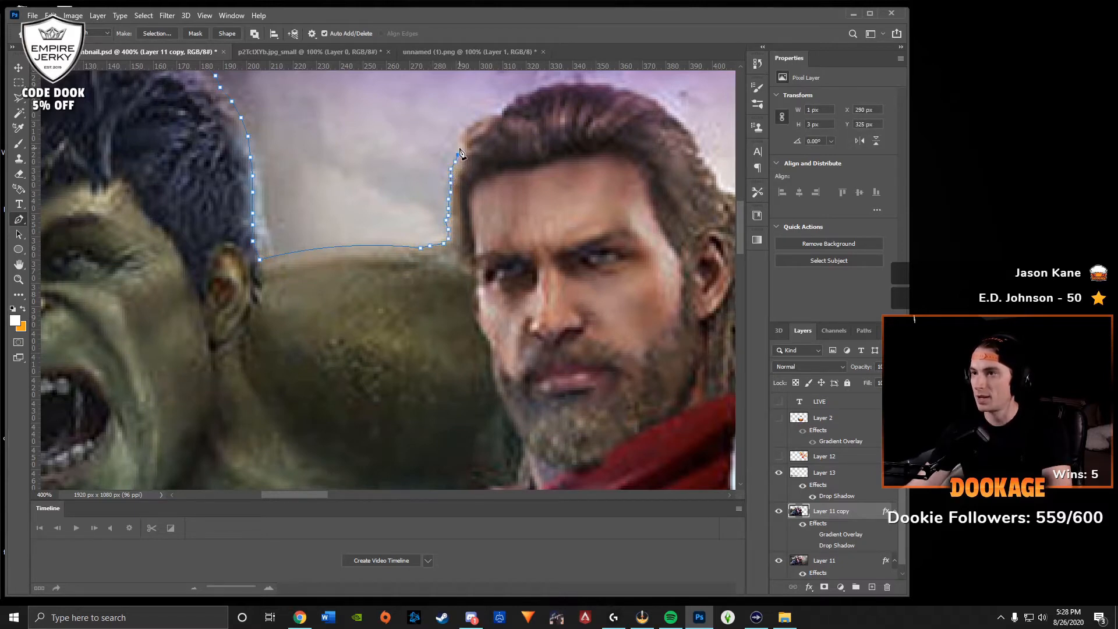
{"action": "left_click", "coordinate": [459, 147]}
{"action": "left_click", "coordinate": [460, 140]}
{"action": "left_click", "coordinate": [463, 132]}
{"action": "left_click", "coordinate": [467, 126]}
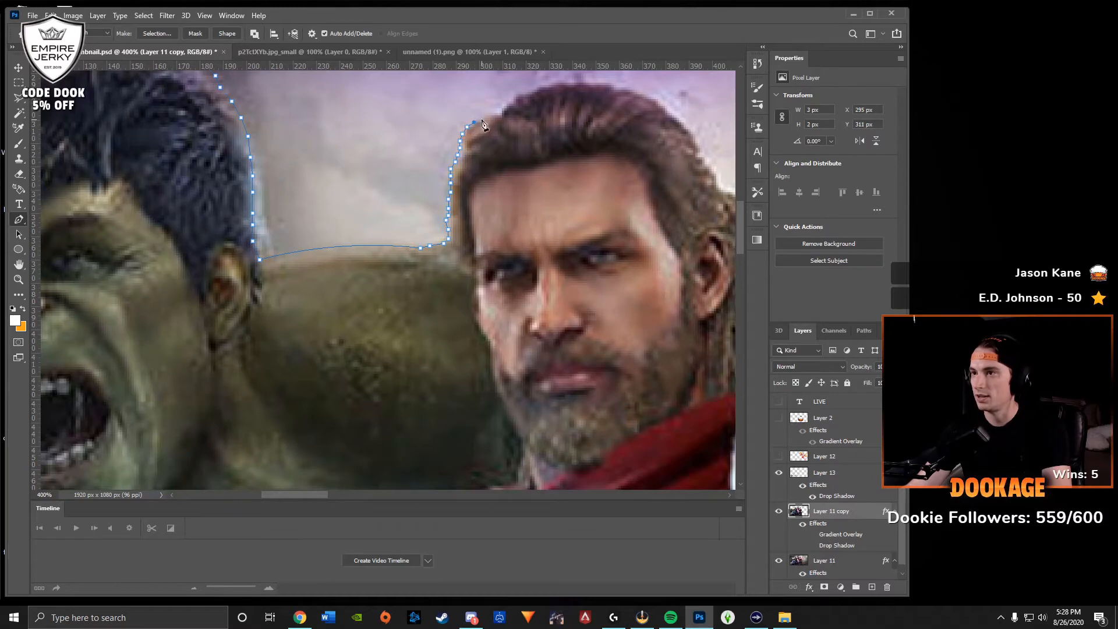
Continue the path over the top of Thor's hair and down the back of his head to Hulk's far shoulder.
{"action": "left_click", "coordinate": [504, 113]}
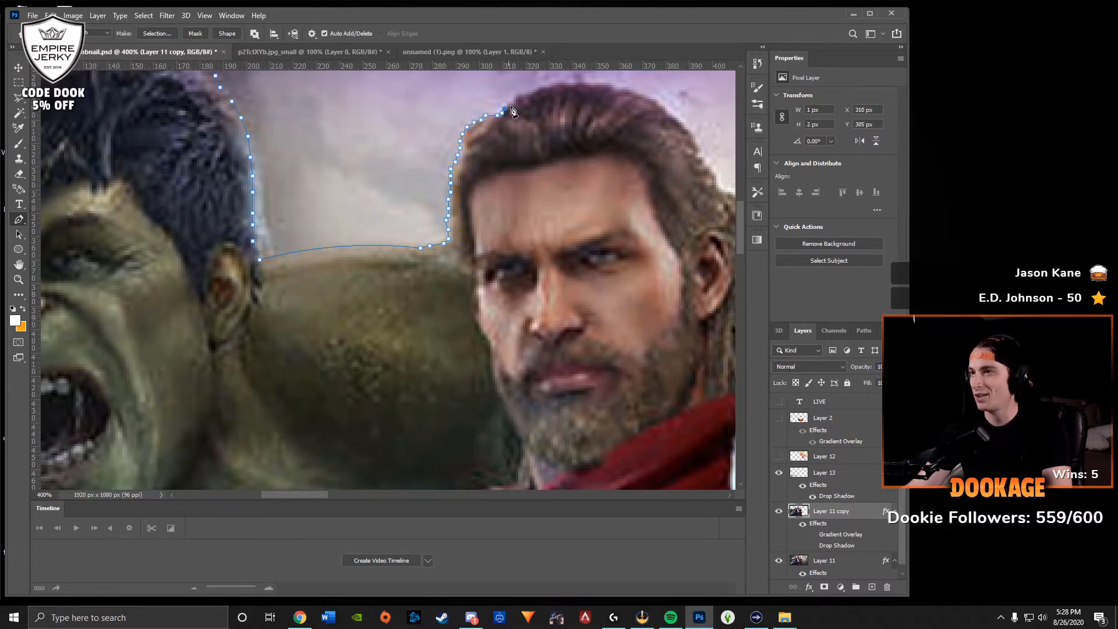
{"action": "left_click_drag", "start_coordinate": [511, 112], "coordinate": [453, 205]}
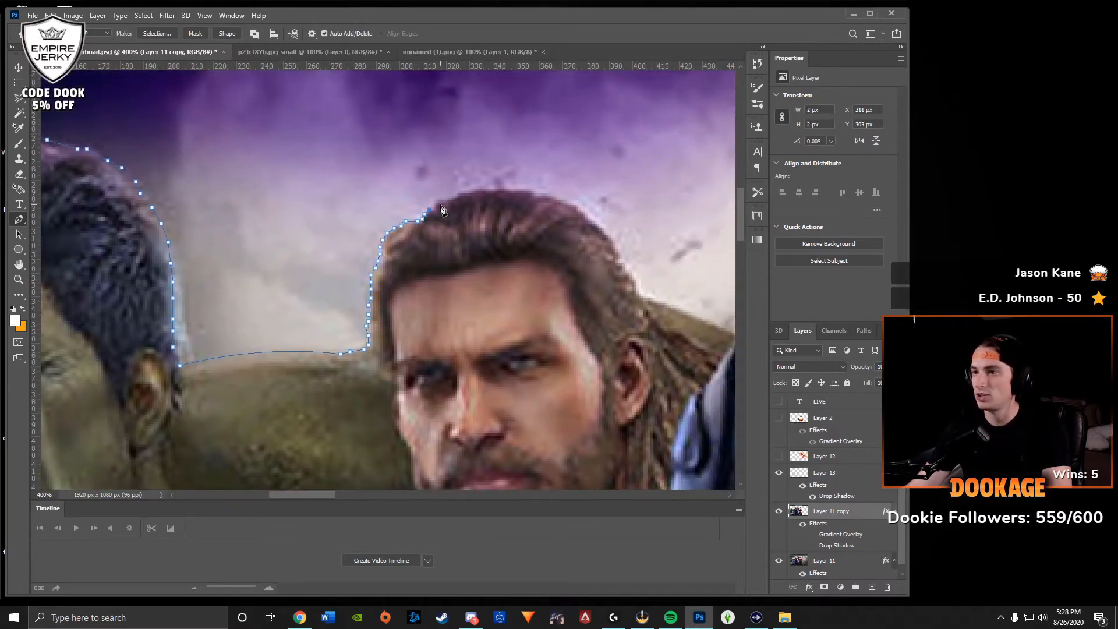
{"action": "left_click", "coordinate": [491, 194]}
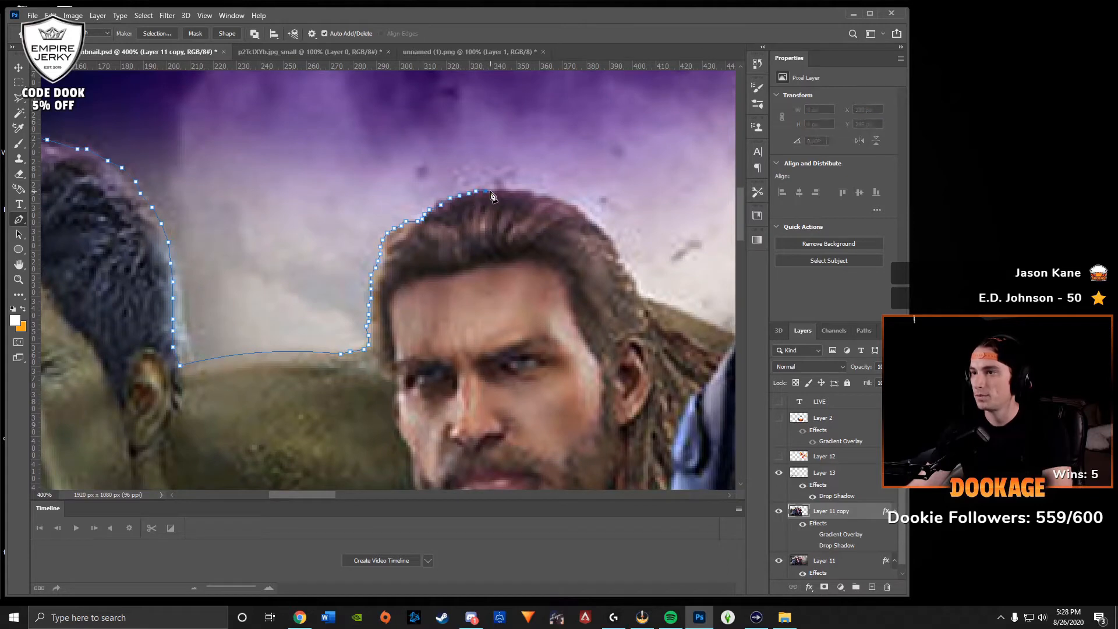
{"action": "left_click", "coordinate": [522, 193]}
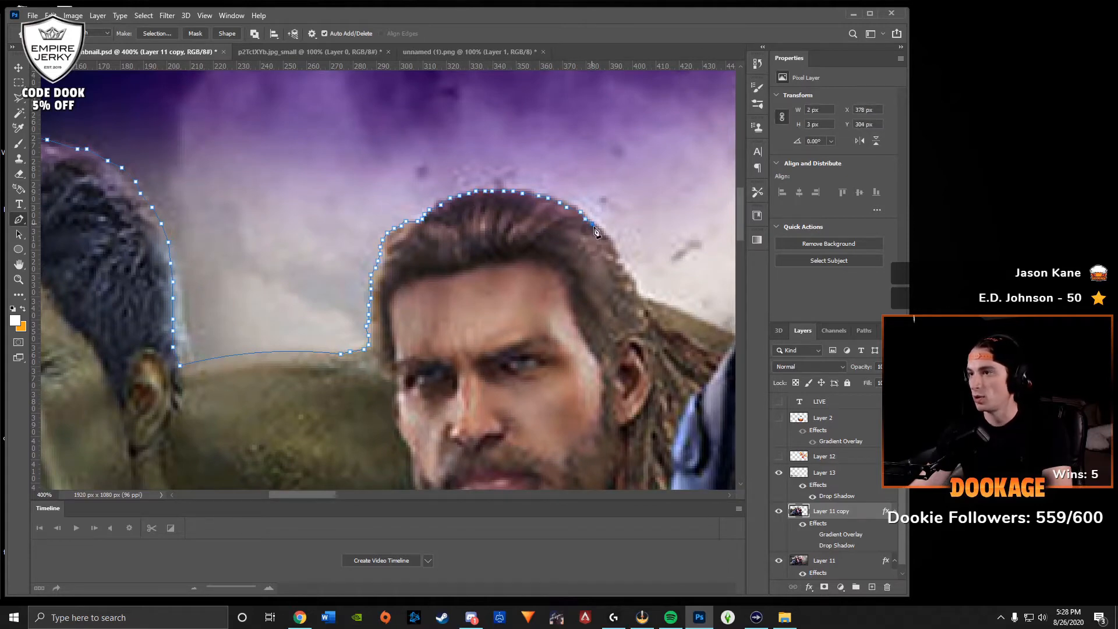
{"action": "left_click", "coordinate": [622, 267]}
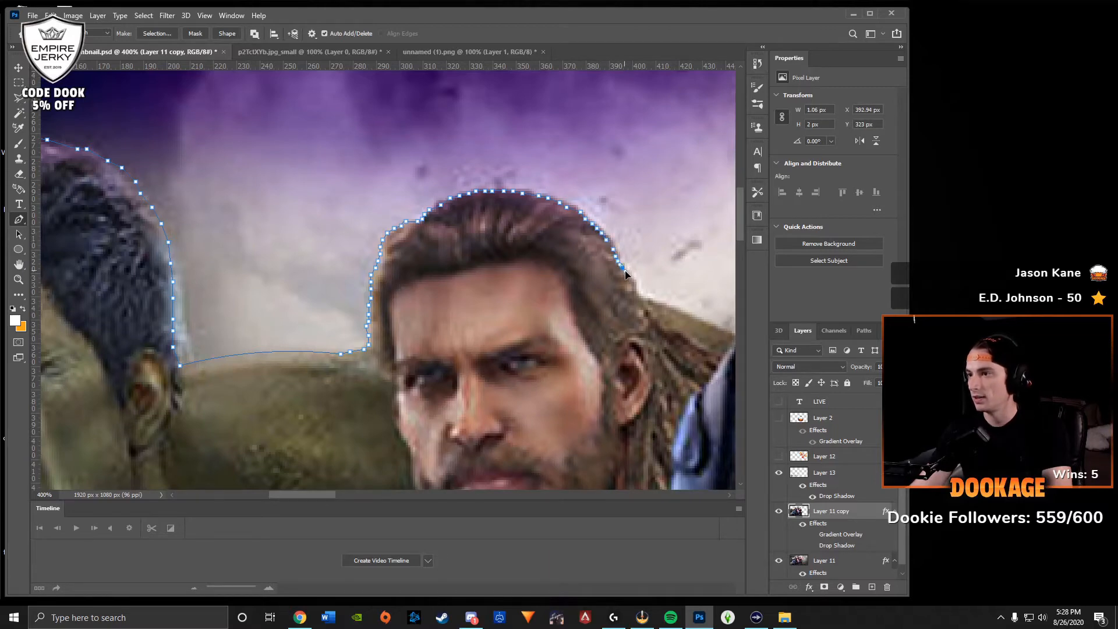
{"action": "left_click", "coordinate": [629, 274]}
{"action": "left_click", "coordinate": [631, 287]}
{"action": "left_click", "coordinate": [637, 296]}
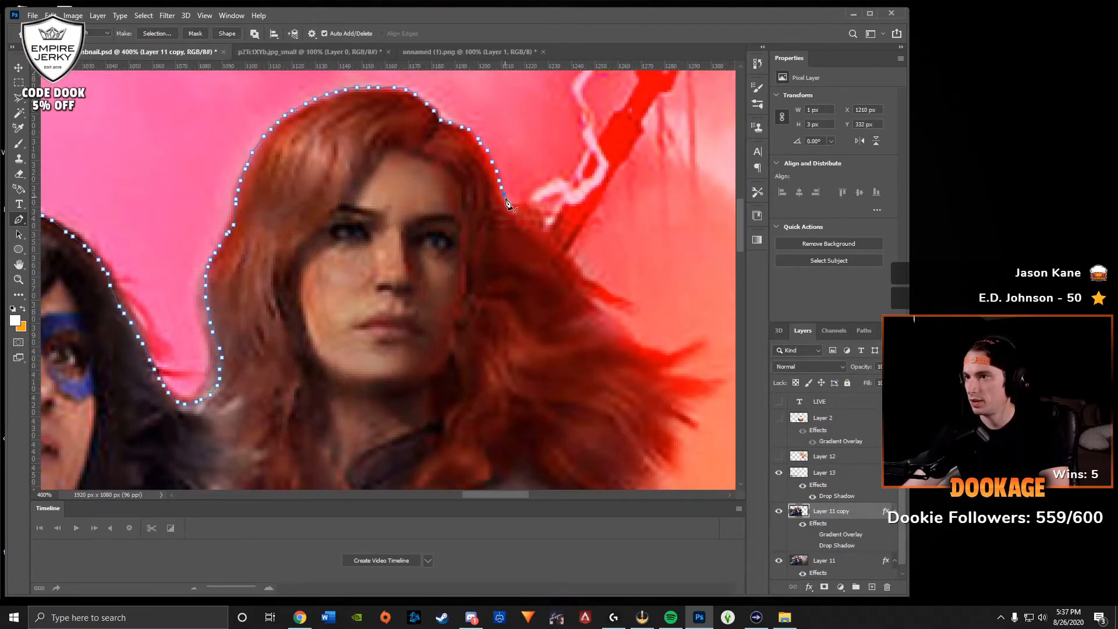
{"action": "key", "text": "ctrl+minus"}
{"action": "key", "text": "ctrl+minus"}
{"action": "key", "text": "ctrl+minus"}
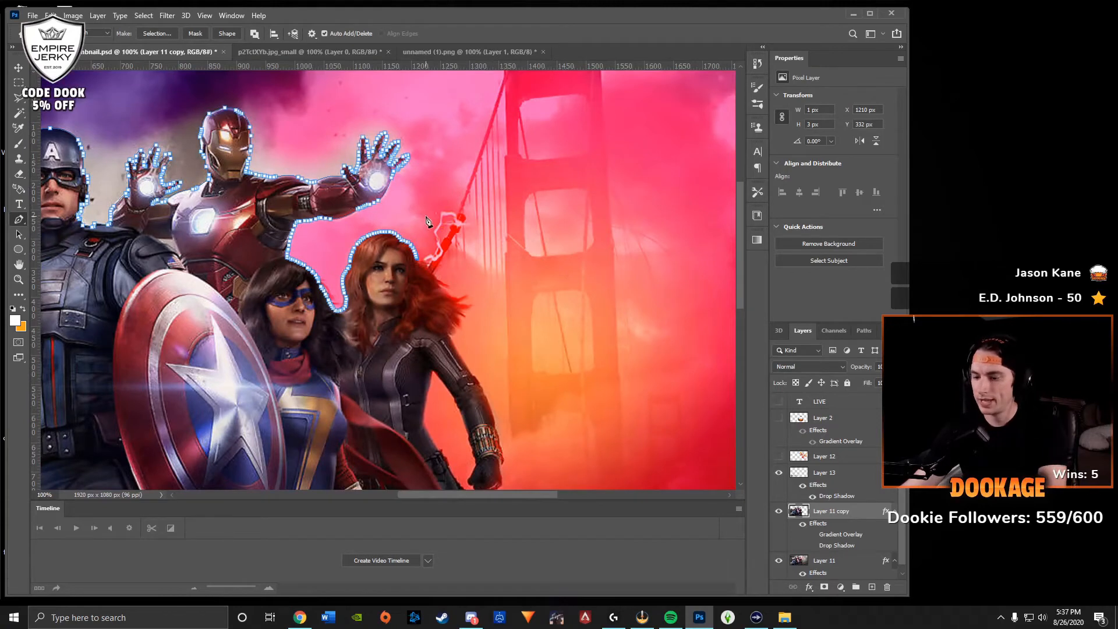
Extend the path across the heroes' lower bodies and past the canvas edge, closing it at its starting point on Hulk's shoulder.
{"action": "key", "text": "ctrl+minus"}
{"action": "key", "text": "ctrl+minus"}
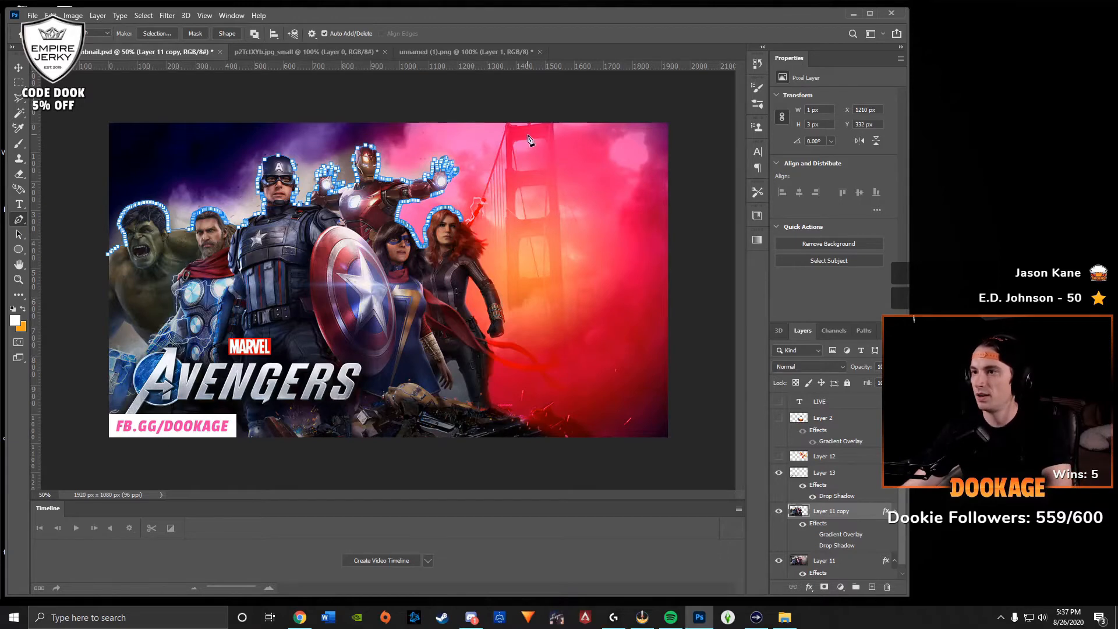
{"action": "left_click", "coordinate": [404, 357]}
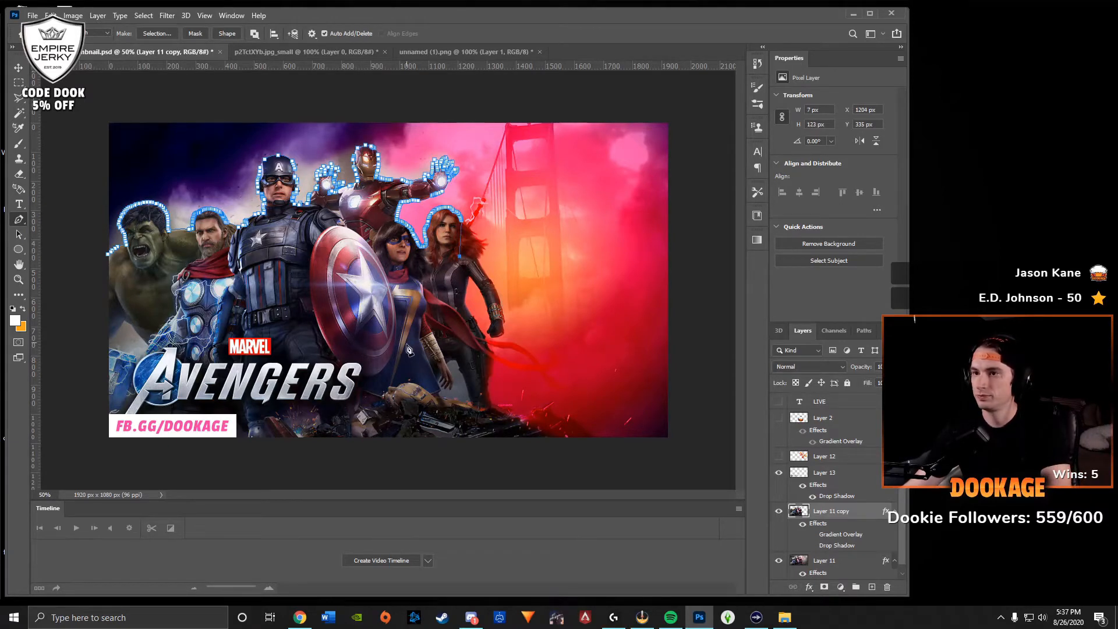
{"action": "left_click", "coordinate": [143, 396]}
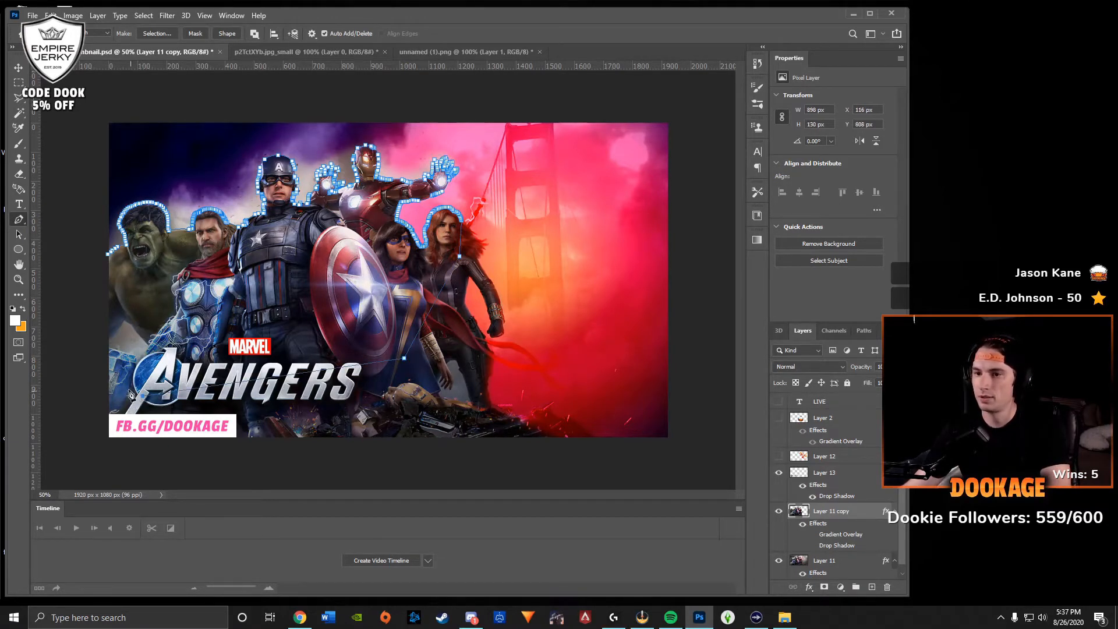
{"action": "left_click", "coordinate": [88, 381]}
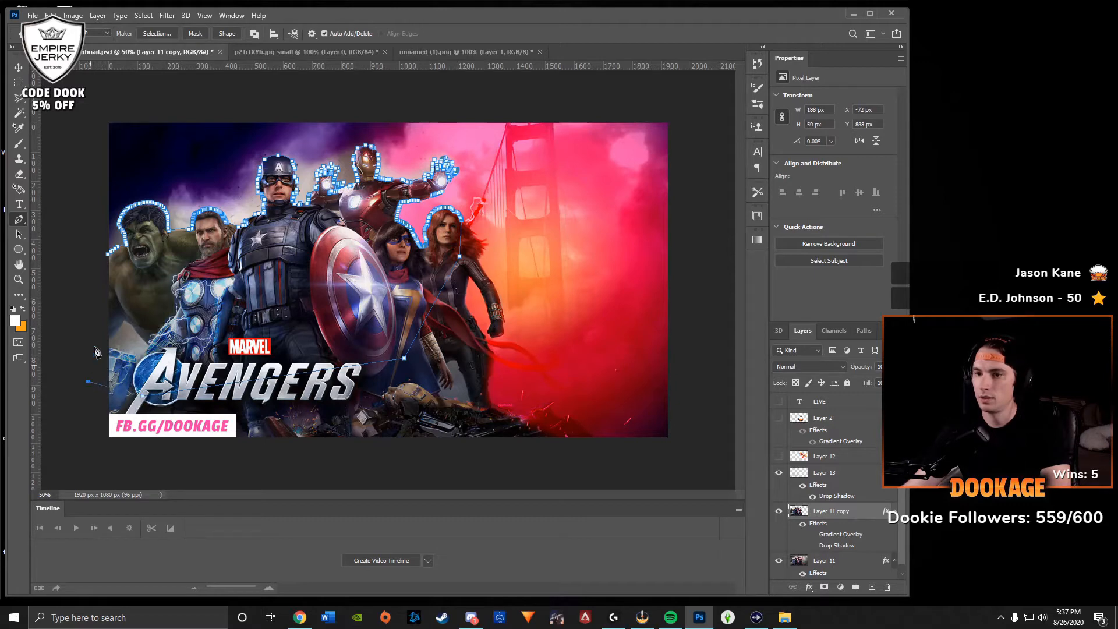
{"action": "left_click", "coordinate": [108, 256]}
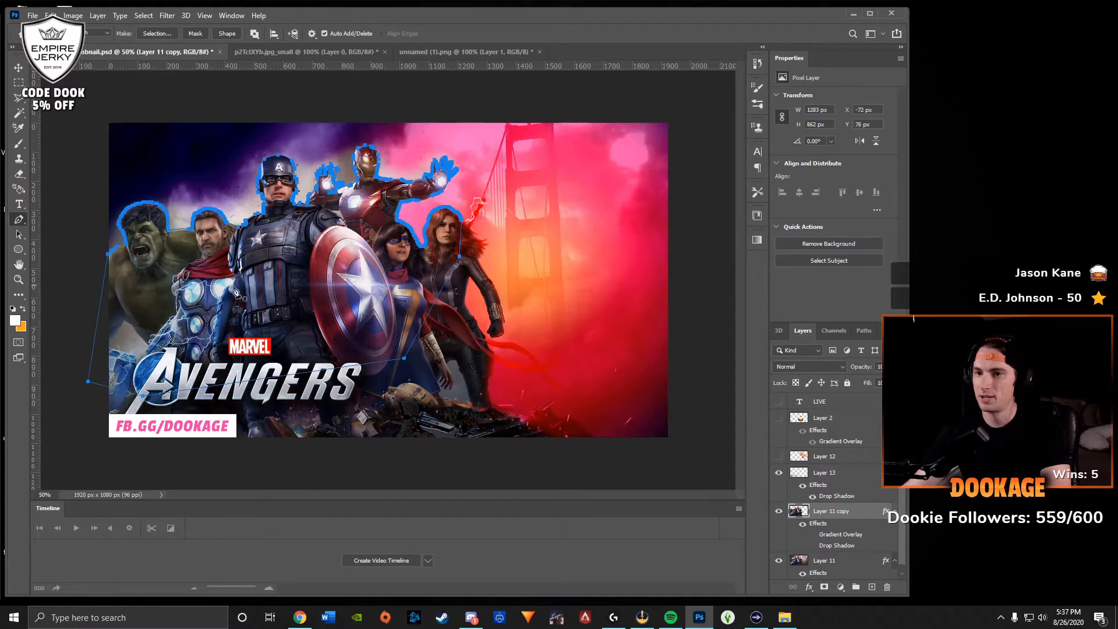
Convert the closed work path around the heroes into a selection.
{"action": "left_click", "coordinate": [862, 332]}
{"action": "right_click", "coordinate": [831, 349]}
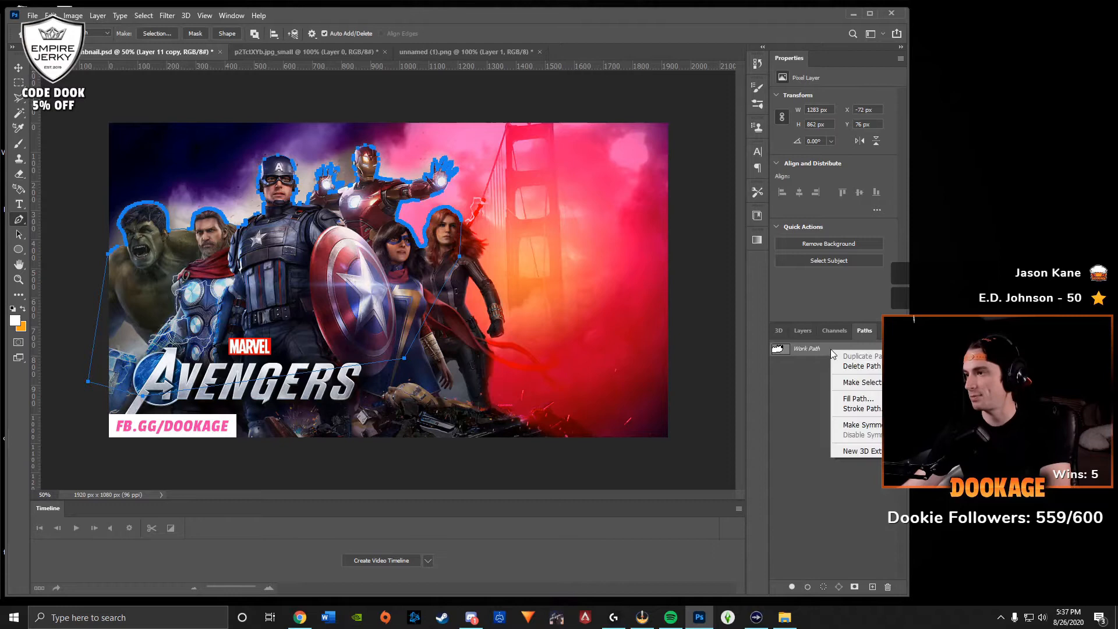
{"action": "left_click", "coordinate": [852, 383]}
{"action": "left_click", "coordinate": [622, 169]}
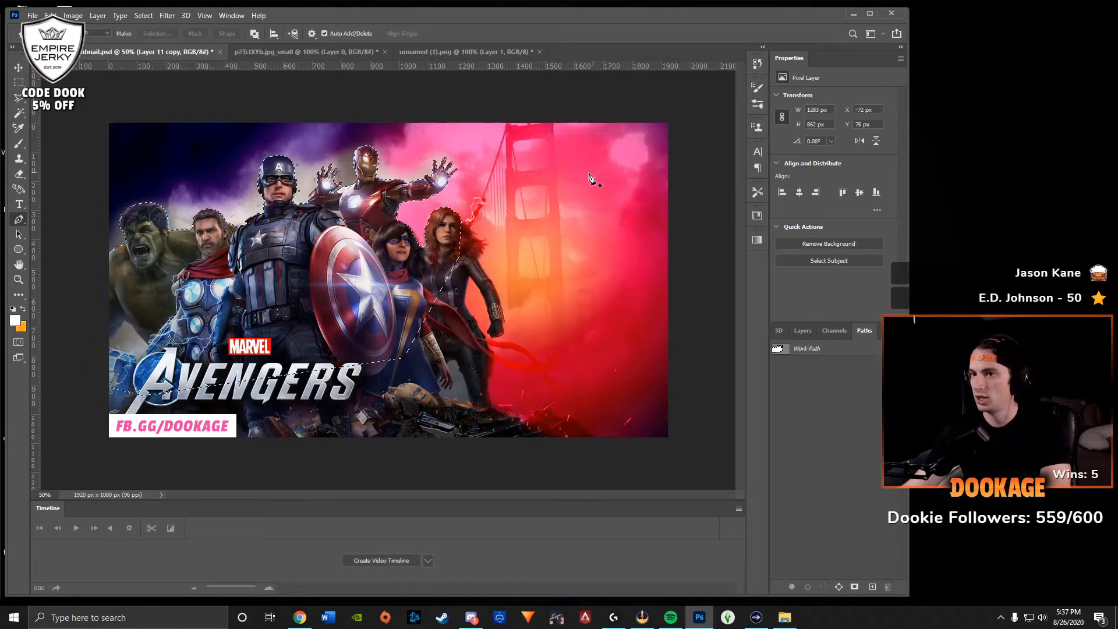
{"action": "scroll", "coordinate": [334, 292], "scroll_direction": "up", "scroll_amount": 2}
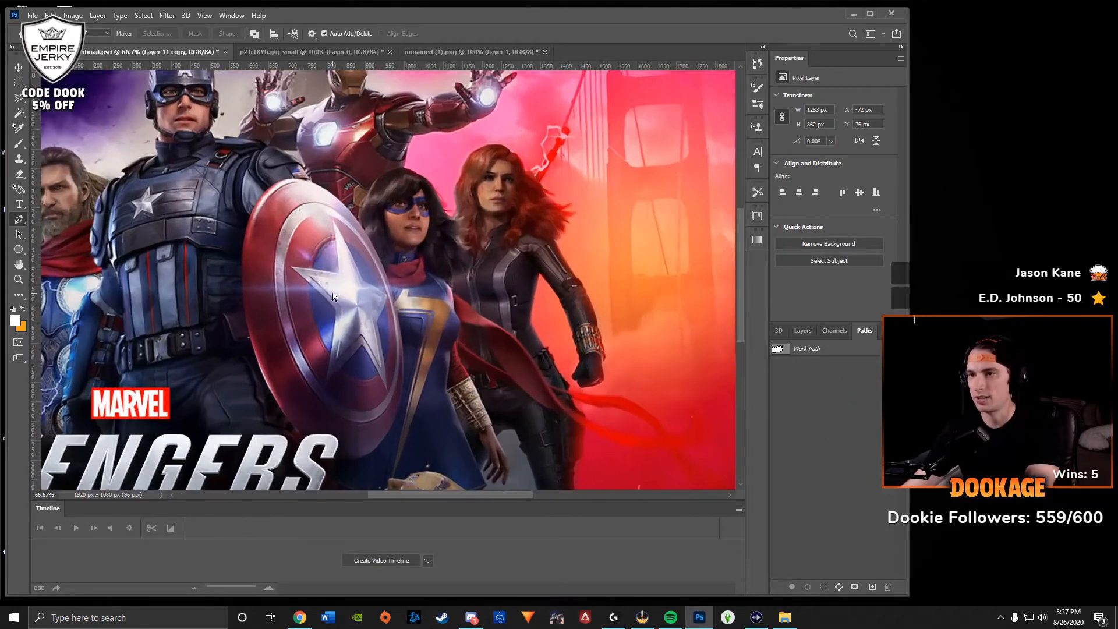
{"action": "scroll", "coordinate": [333, 292], "scroll_direction": "down", "scroll_amount": 1}
{"action": "scroll", "coordinate": [333, 293], "scroll_direction": "down", "scroll_amount": 1}
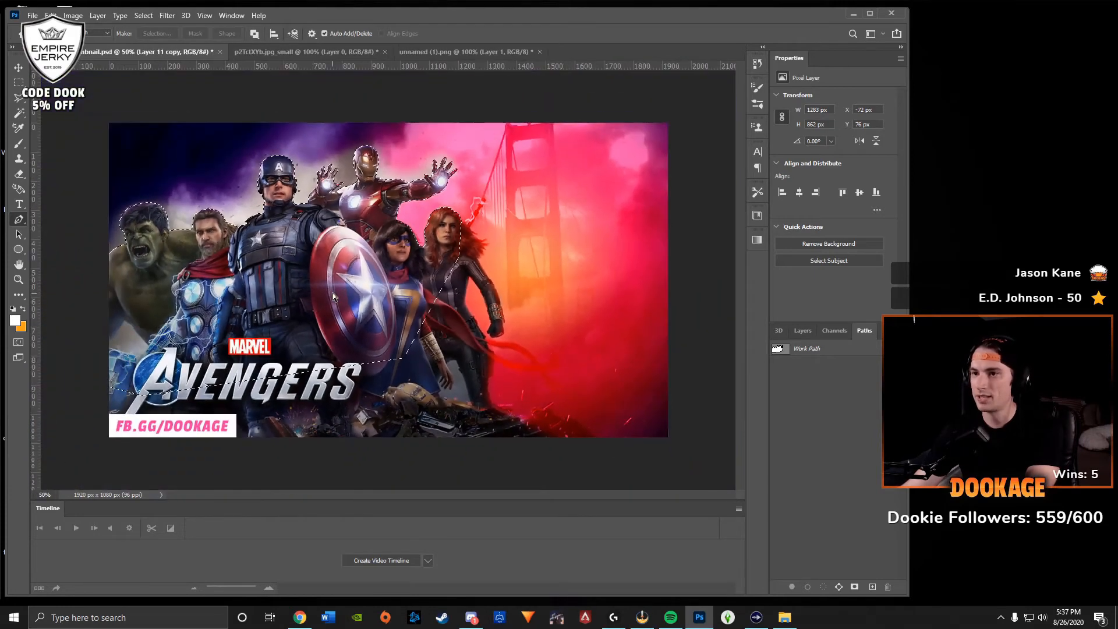
Invert the selection, erase the leftover background around the heroes on Layer 11 copy, and deselect.
{"action": "left_click", "coordinate": [801, 331]}
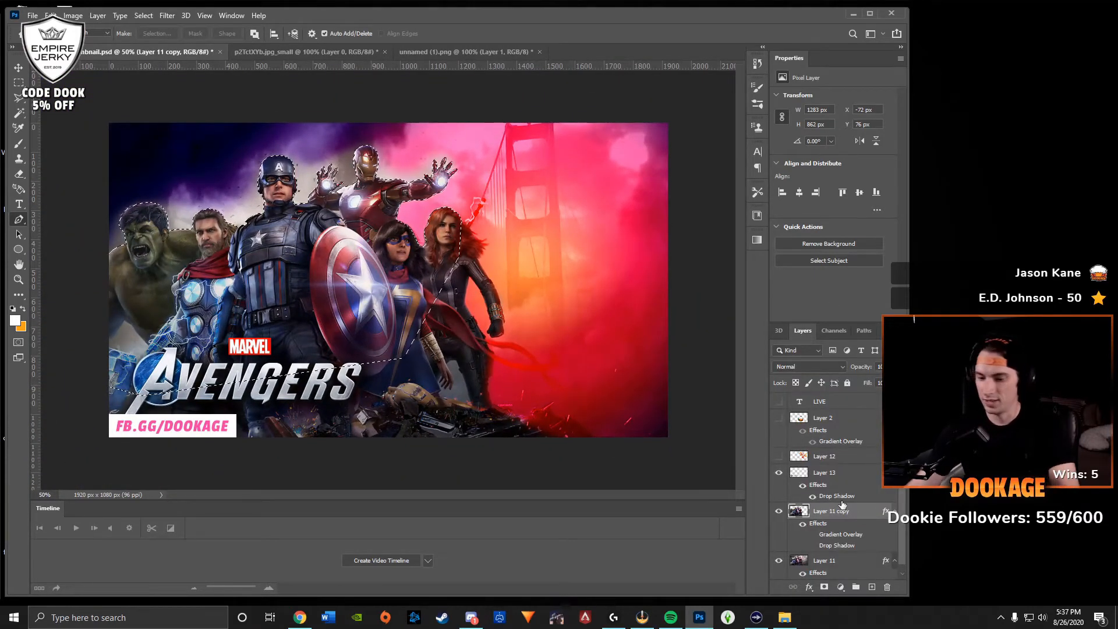
{"action": "key", "text": "ctrl+a"}
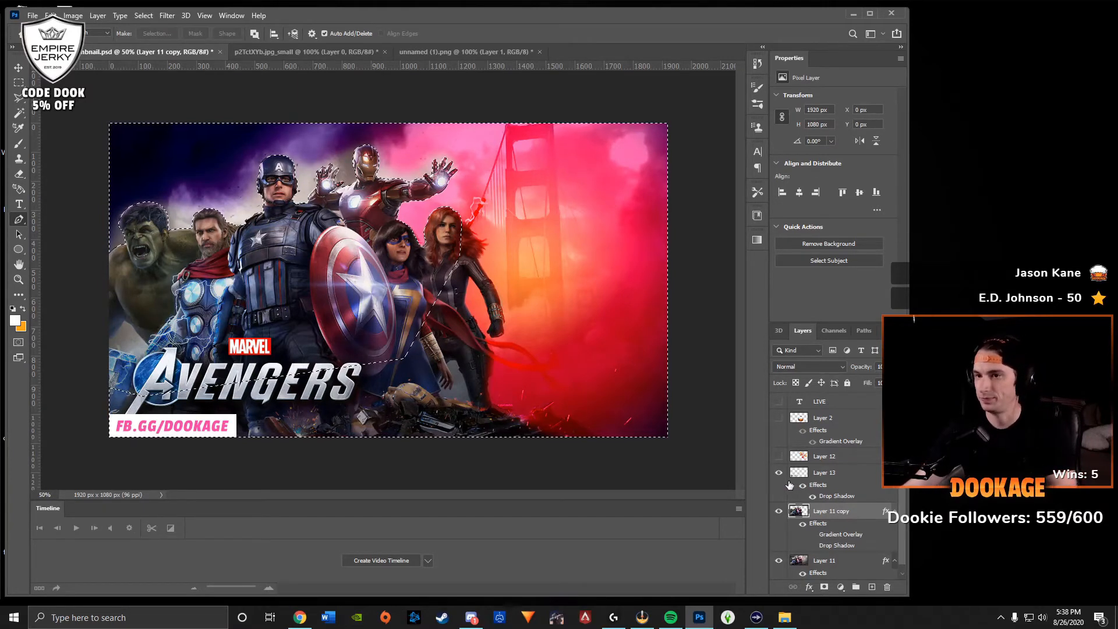
{"action": "key", "text": "e"}
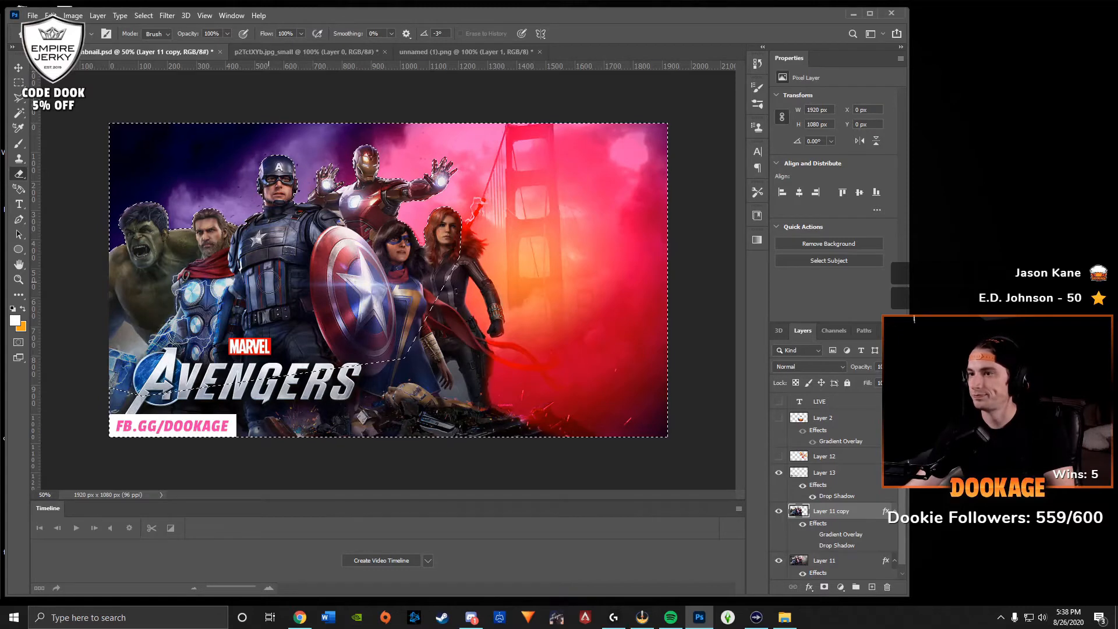
{"action": "key", "text": "ctrl+d"}
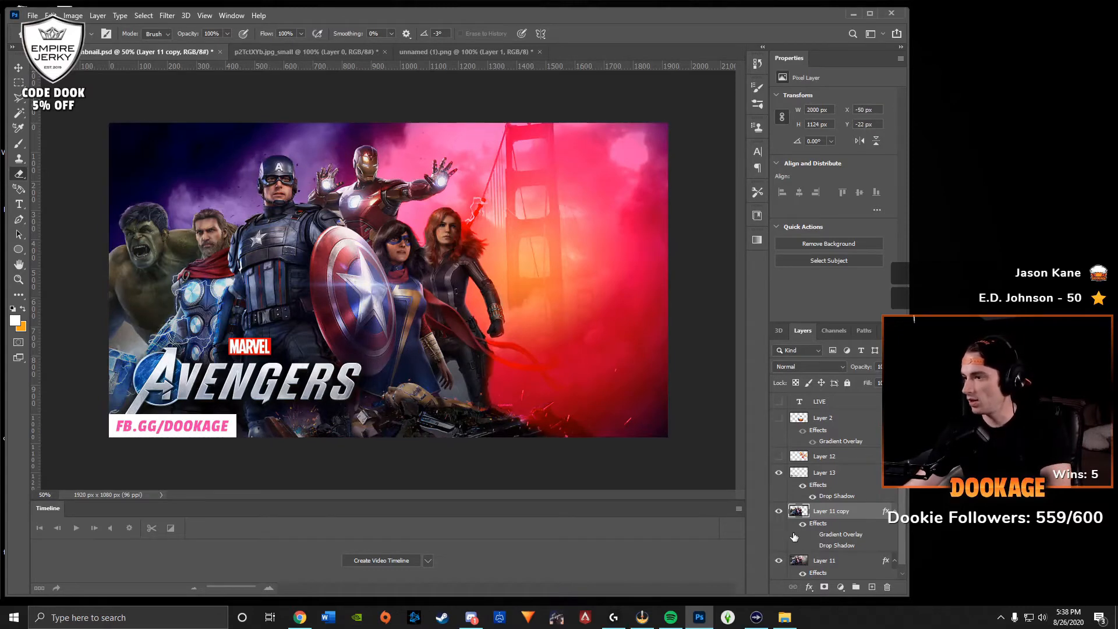
Turn on the drop shadow of Layer 11 copy and try a shadow size of 90 px.
{"action": "left_click", "coordinate": [813, 546]}
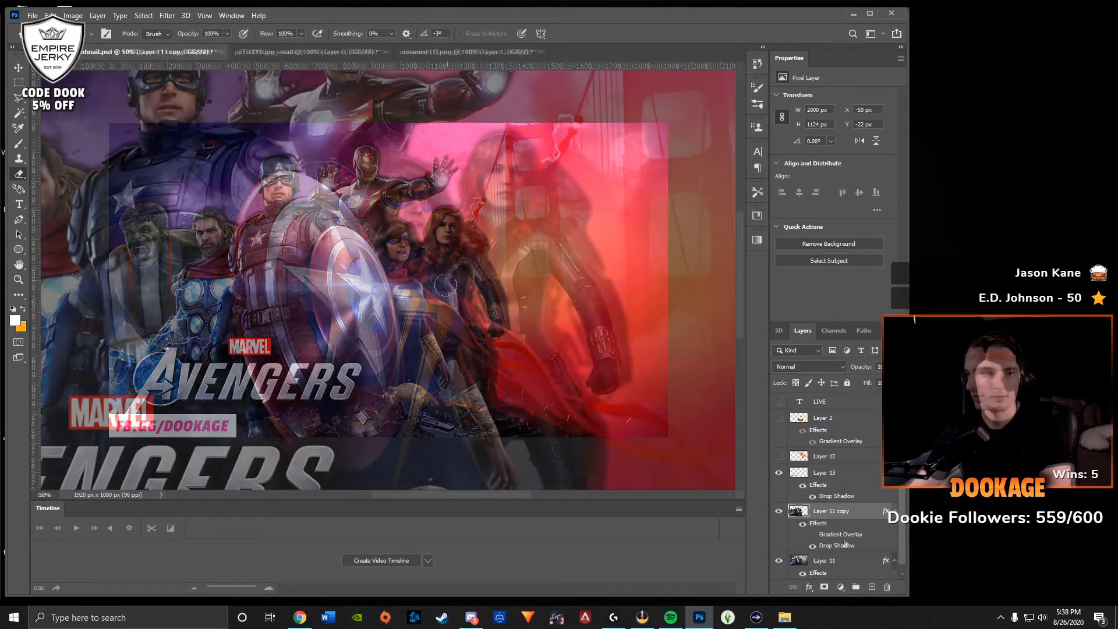
{"action": "double_click", "coordinate": [846, 545]}
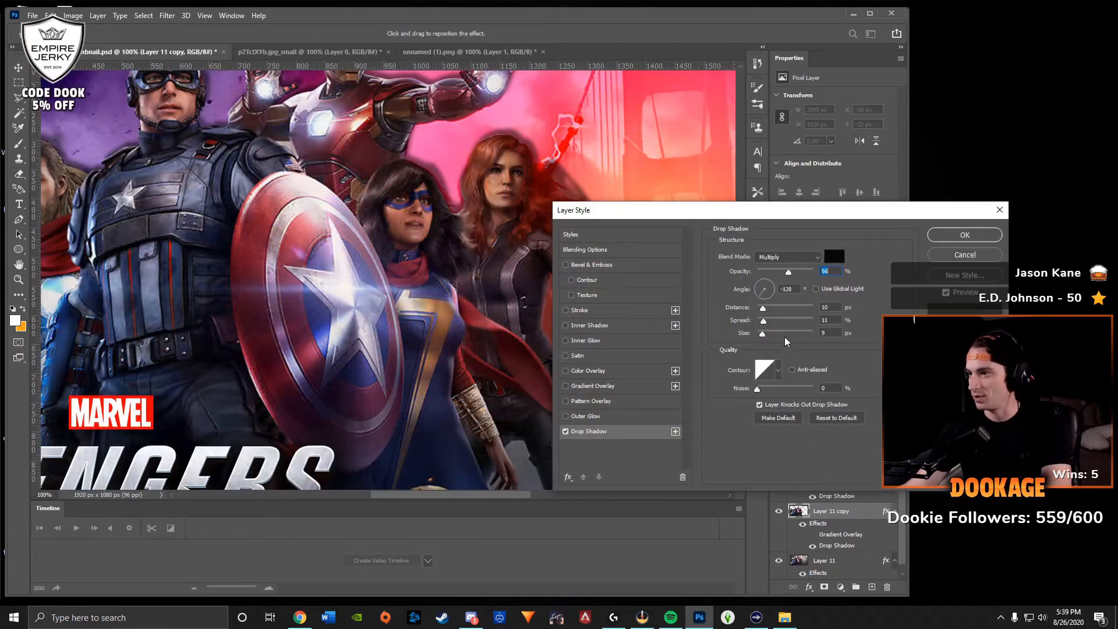
{"action": "left_click", "coordinate": [781, 332]}
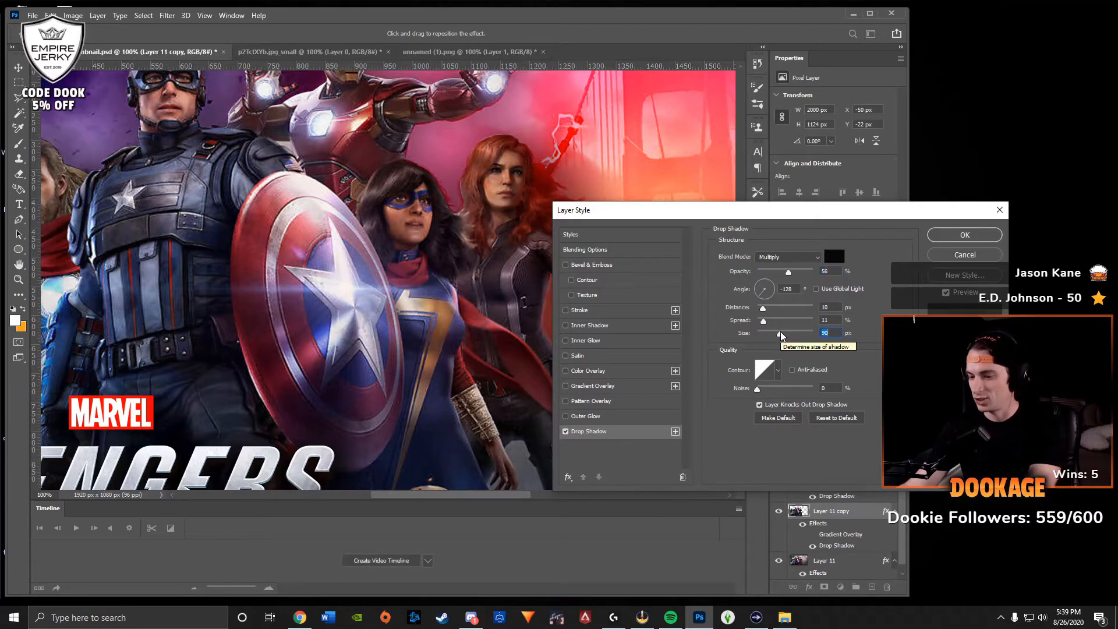
{"action": "key", "text": "ctrl+minus"}
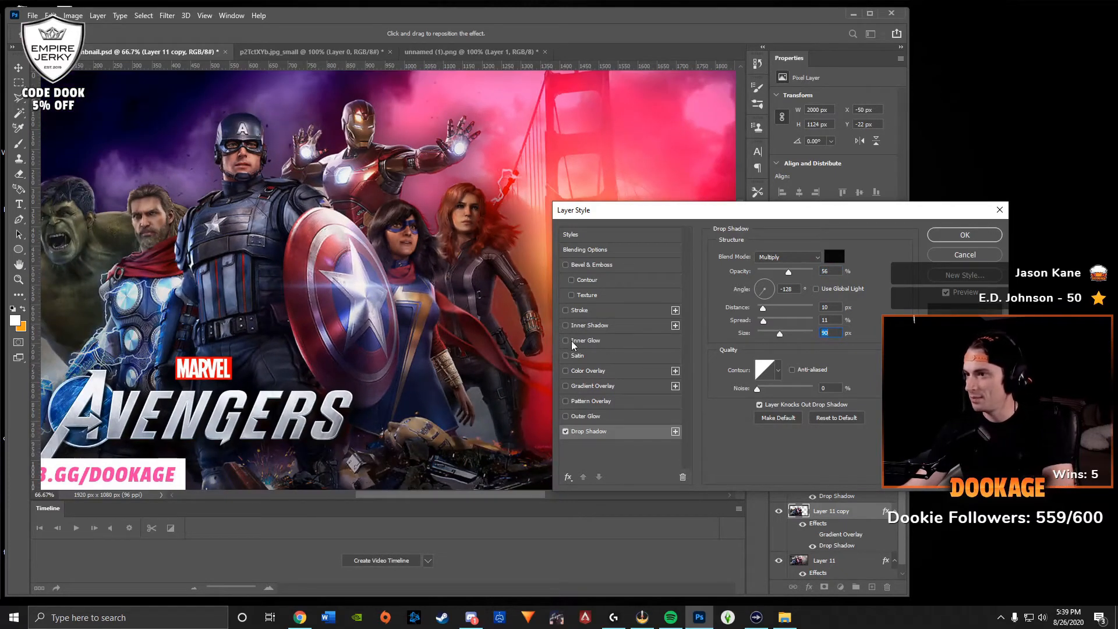
Try an outer glow with 9% spread on Layer 11 copy and discard the layer style changes.
{"action": "left_click", "coordinate": [565, 416]}
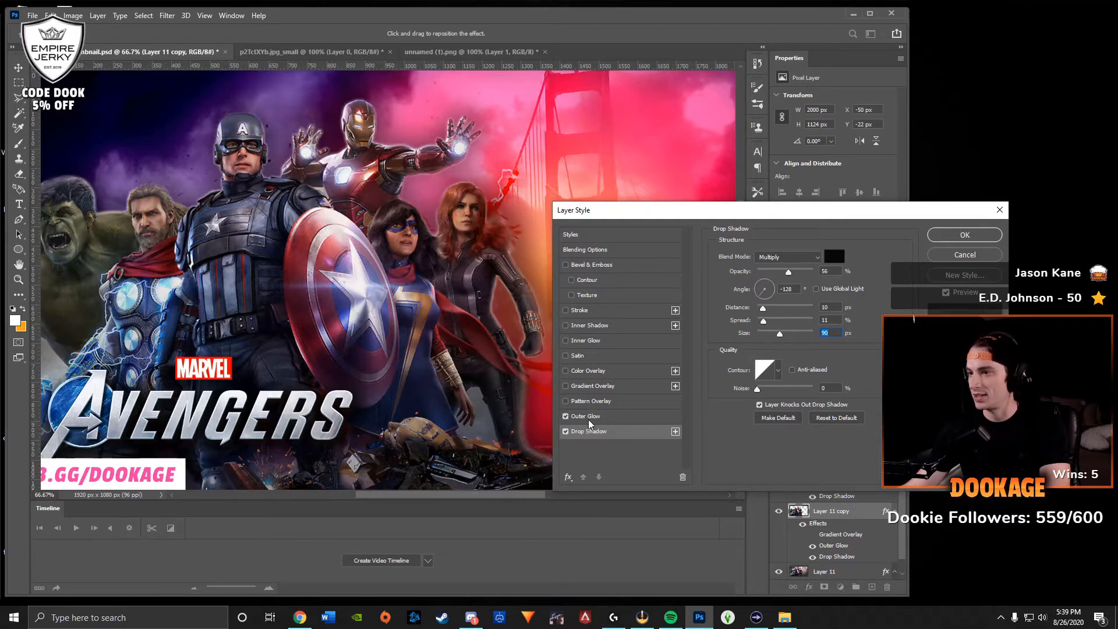
{"action": "left_click", "coordinate": [609, 416]}
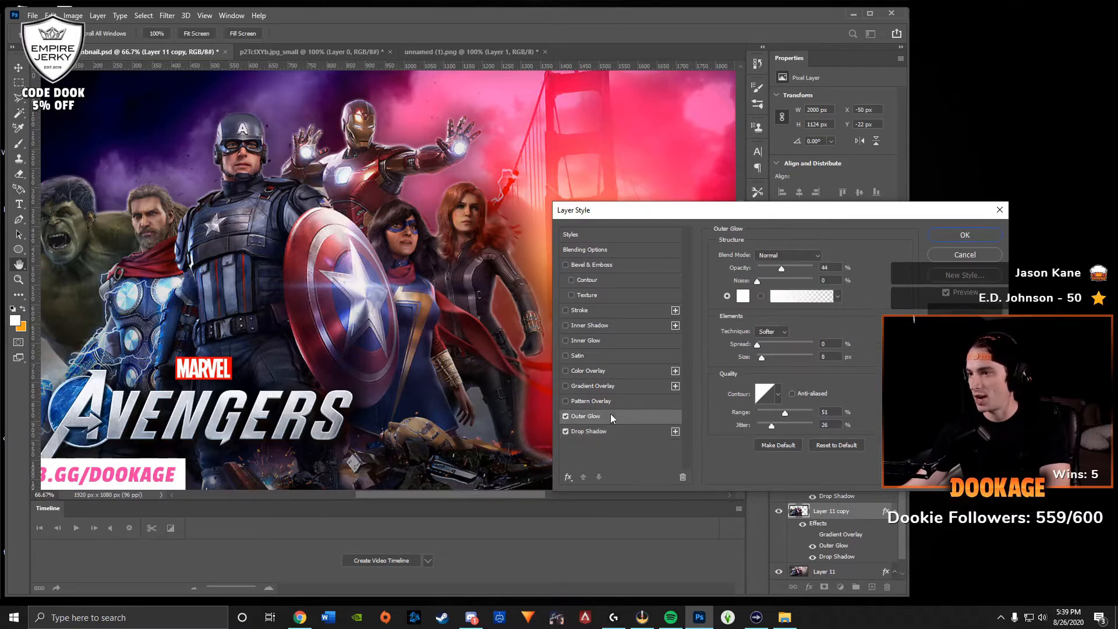
{"action": "left_click", "coordinate": [775, 345]}
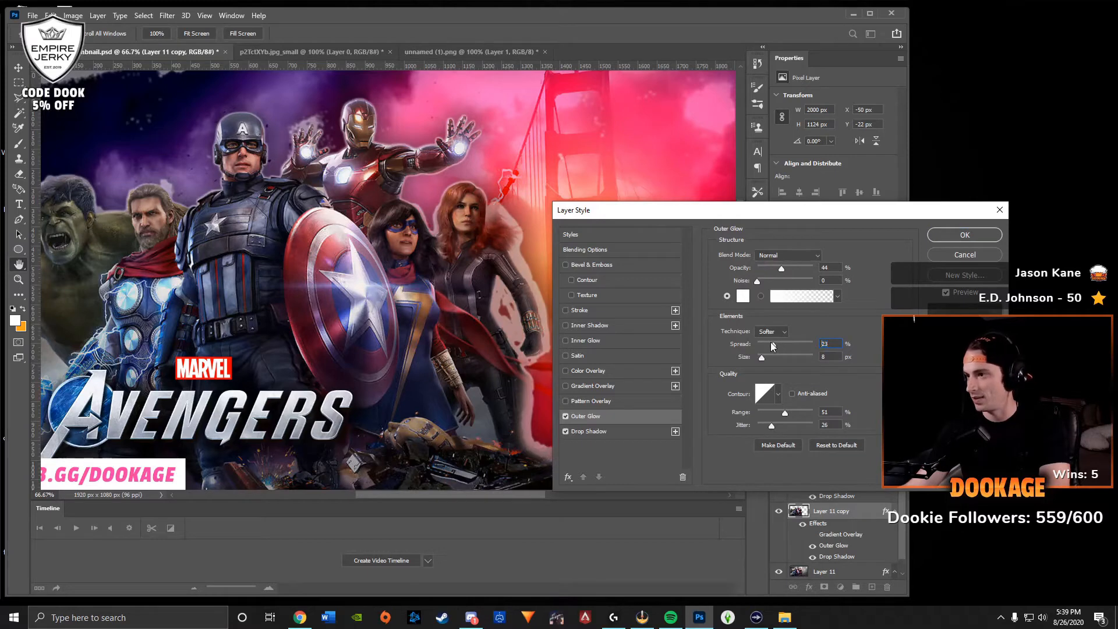
{"action": "left_click_drag", "start_coordinate": [773, 346], "coordinate": [765, 347]}
{"action": "key", "text": "ctrl+minus"}
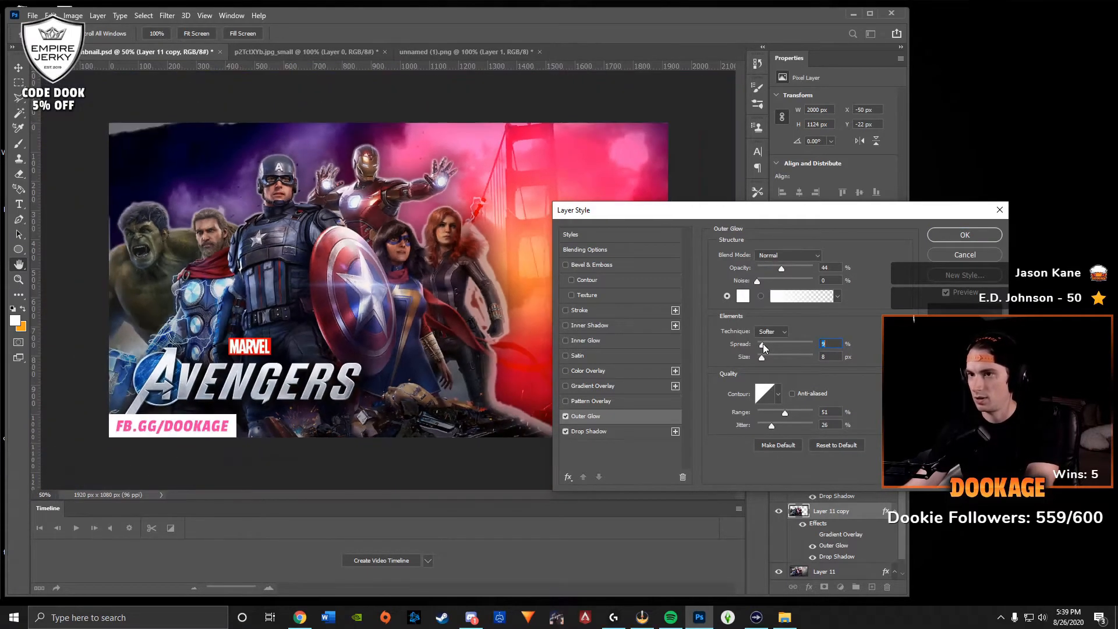
{"action": "left_click", "coordinate": [945, 253]}
Lasso the upper-left corner of the artwork, delete the stray background remnant there from Layer 11 copy, and deselect.
{"action": "key", "text": "e"}
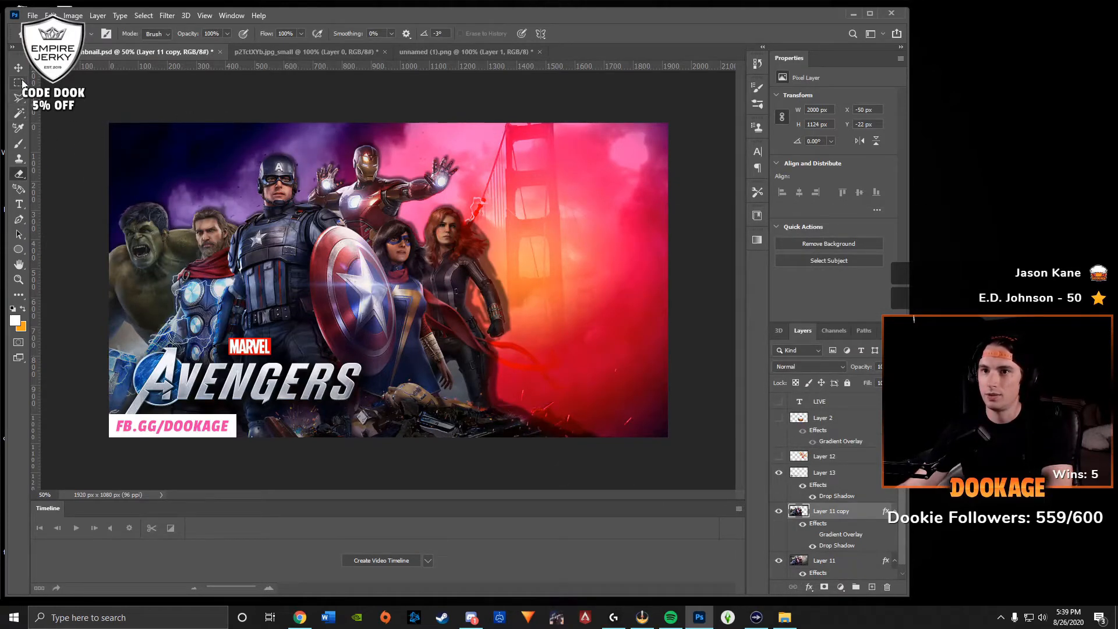
{"action": "left_click", "coordinate": [19, 97]}
{"action": "mouse_move", "coordinate": [87, 181]}
{"action": "left_mouse_down"}
{"action": "mouse_move", "coordinate": [343, 117]}
{"action": "mouse_move", "coordinate": [340, 89]}
{"action": "mouse_move", "coordinate": [88, 101]}
{"action": "left_mouse_up"}
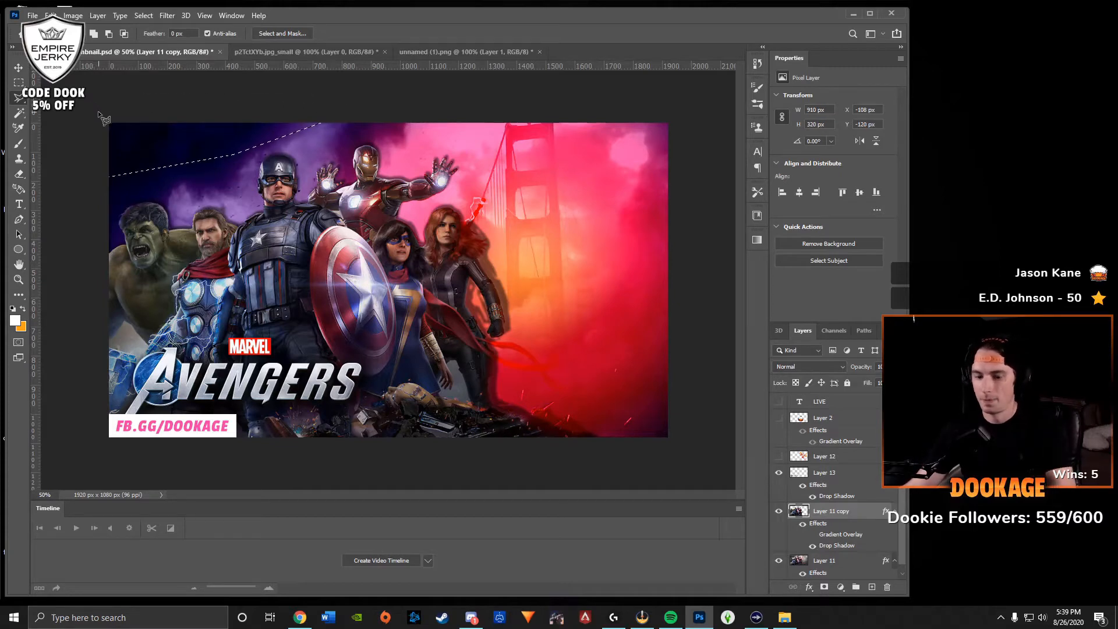
{"action": "key", "text": "ctrl+d"}
{"action": "key", "text": "v"}
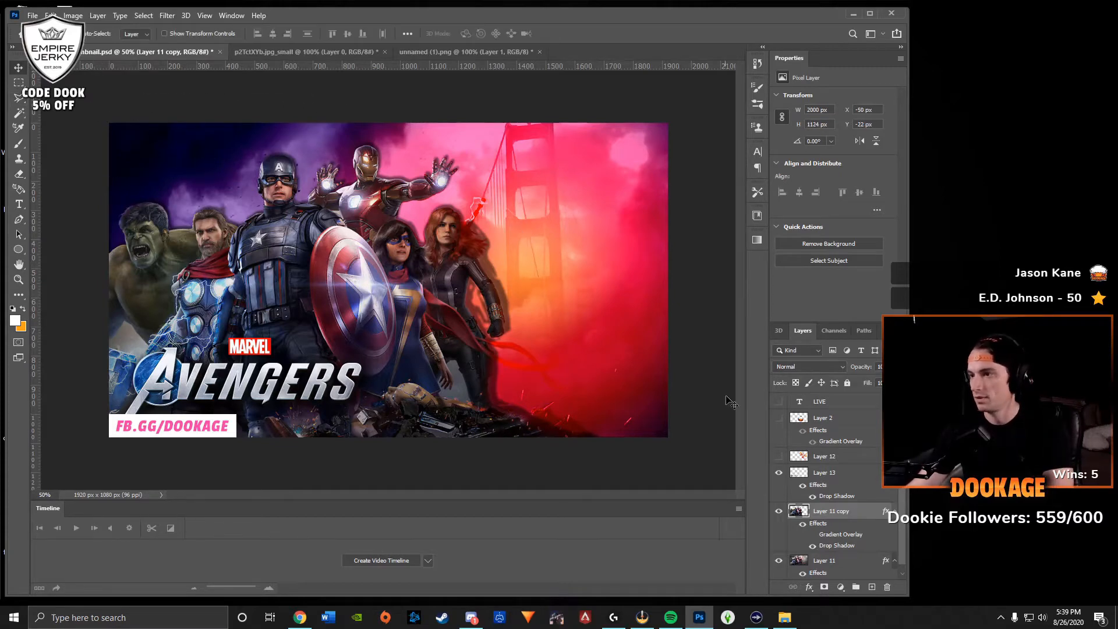
Add an outer glow to Layer 11 copy with its existing settings.
{"action": "double_click", "coordinate": [863, 514]}
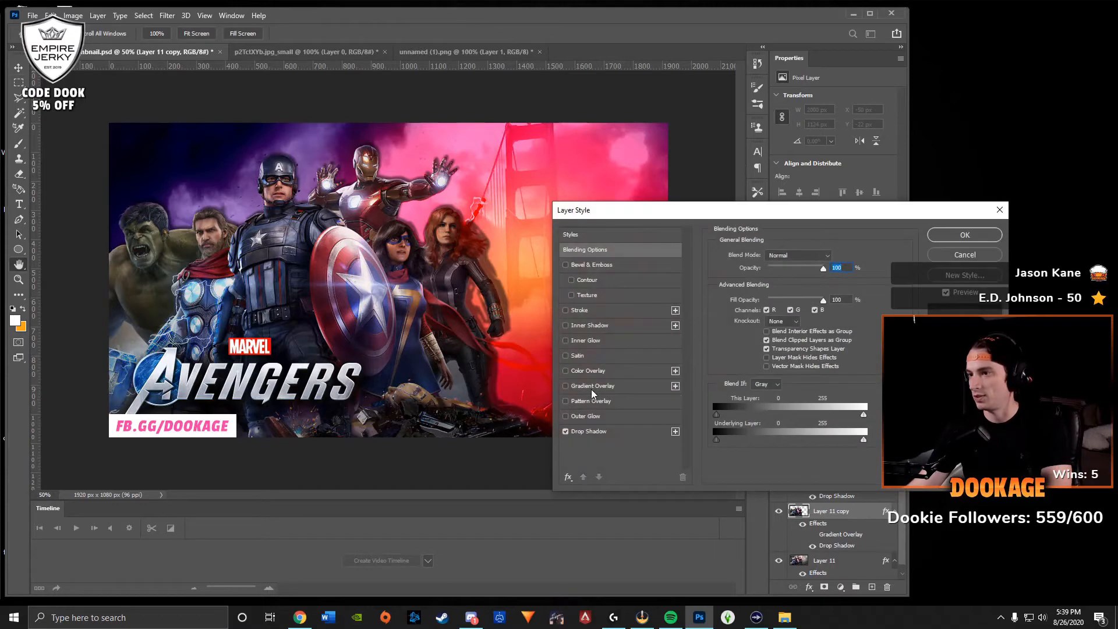
{"action": "left_click", "coordinate": [584, 417]}
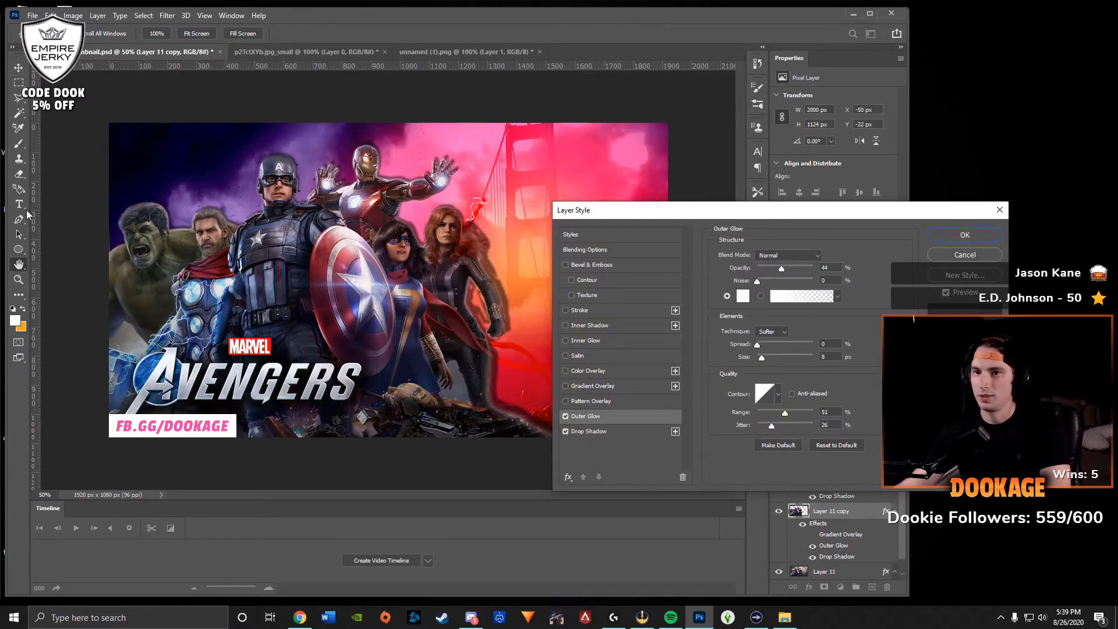
{"action": "left_click", "coordinate": [964, 236]}
Erase leftover background beside Black Widow's outer arm and hand on Layer 11 copy.
{"action": "left_click", "coordinate": [21, 175]}
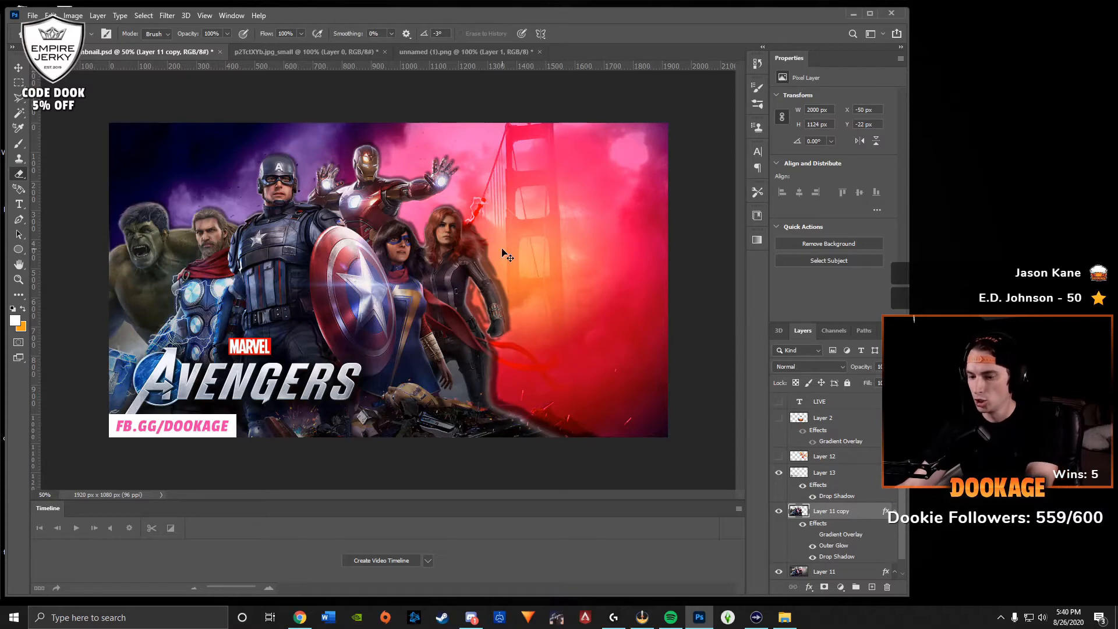
{"action": "scroll", "coordinate": [502, 248], "scroll_direction": "up", "scroll_amount": 2}
{"action": "scroll", "coordinate": [574, 245], "scroll_direction": "right", "scroll_amount": 3}
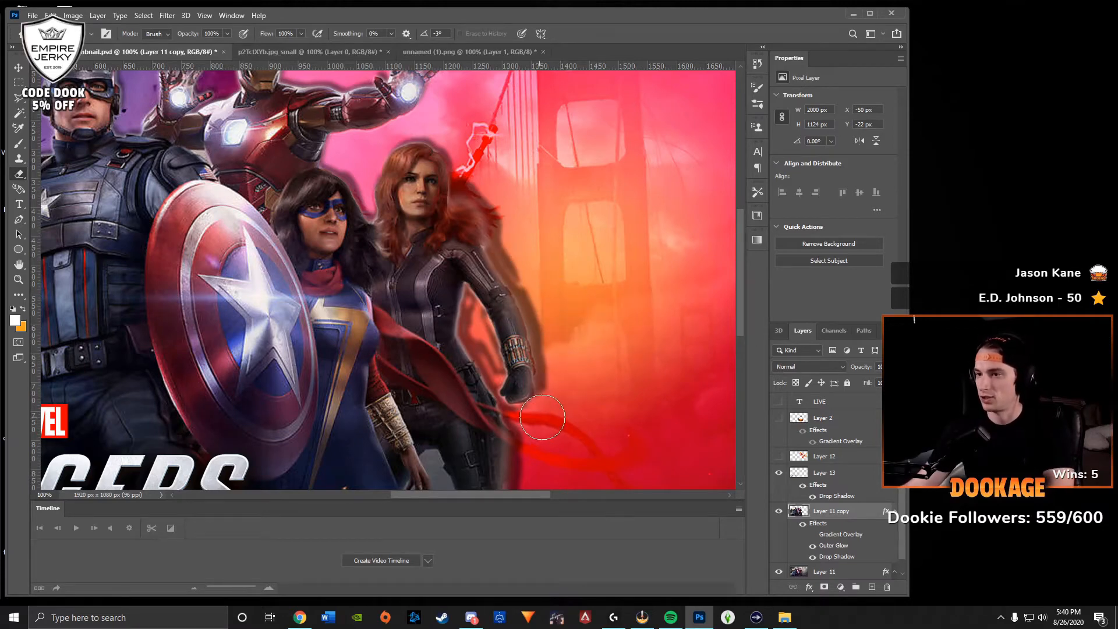
{"action": "left_click_drag", "start_coordinate": [610, 394], "coordinate": [516, 320]}
{"action": "key", "text": "ctrl+minus"}
{"action": "key", "text": "ctrl+minus"}
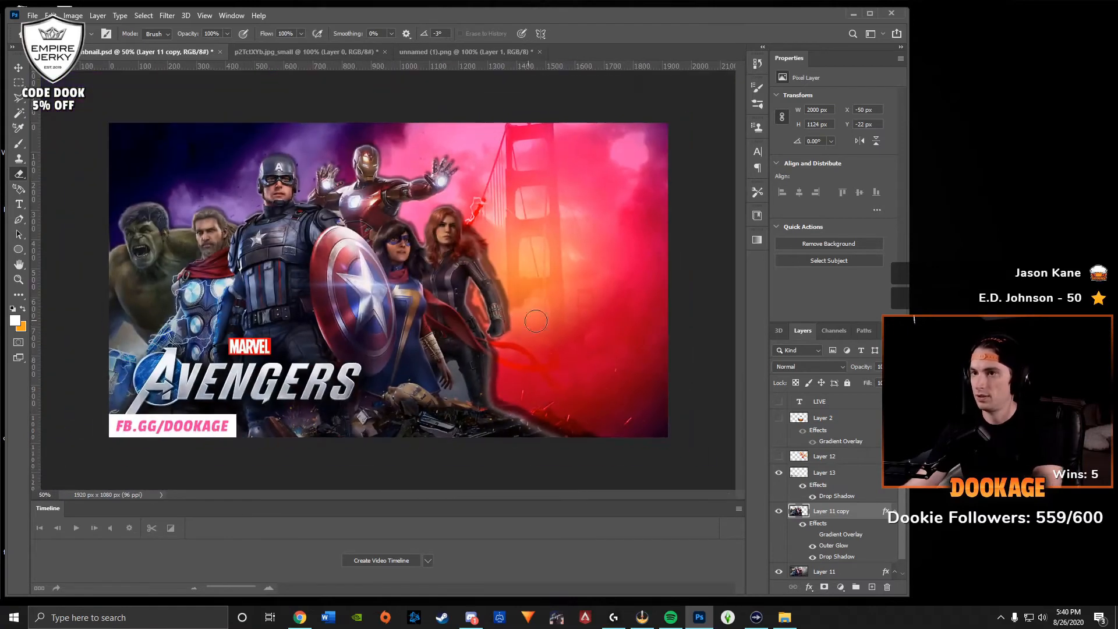
Turn off the drop shadow of Layer 11 copy and set its outer glow to 16% spread and 128 px size.
{"action": "double_click", "coordinate": [857, 511]}
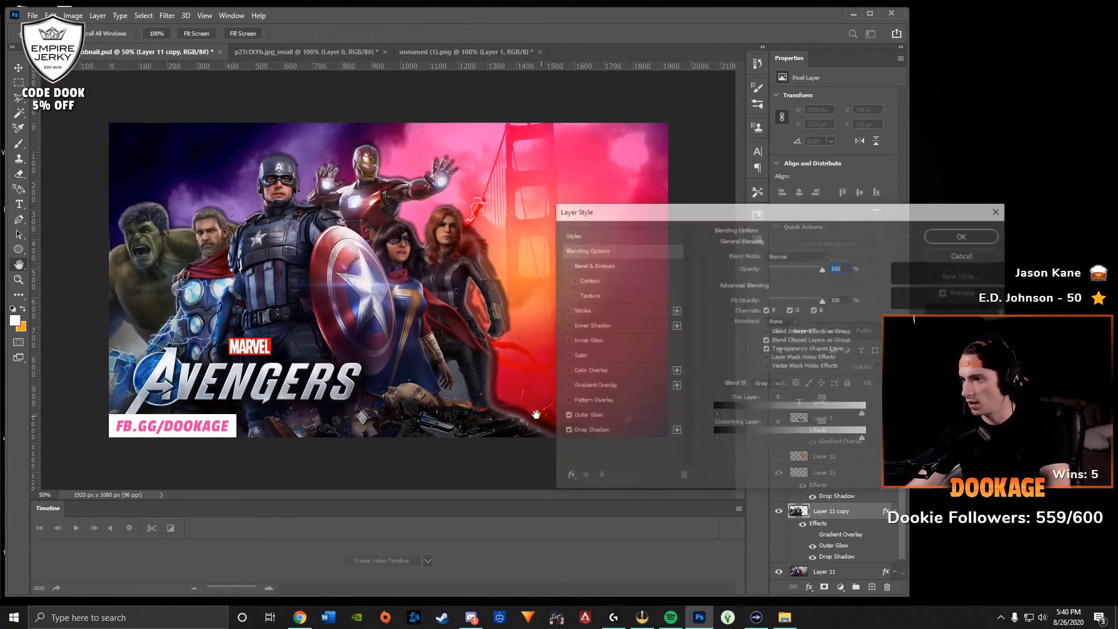
{"action": "left_click", "coordinate": [566, 432]}
{"action": "left_click", "coordinate": [585, 416]}
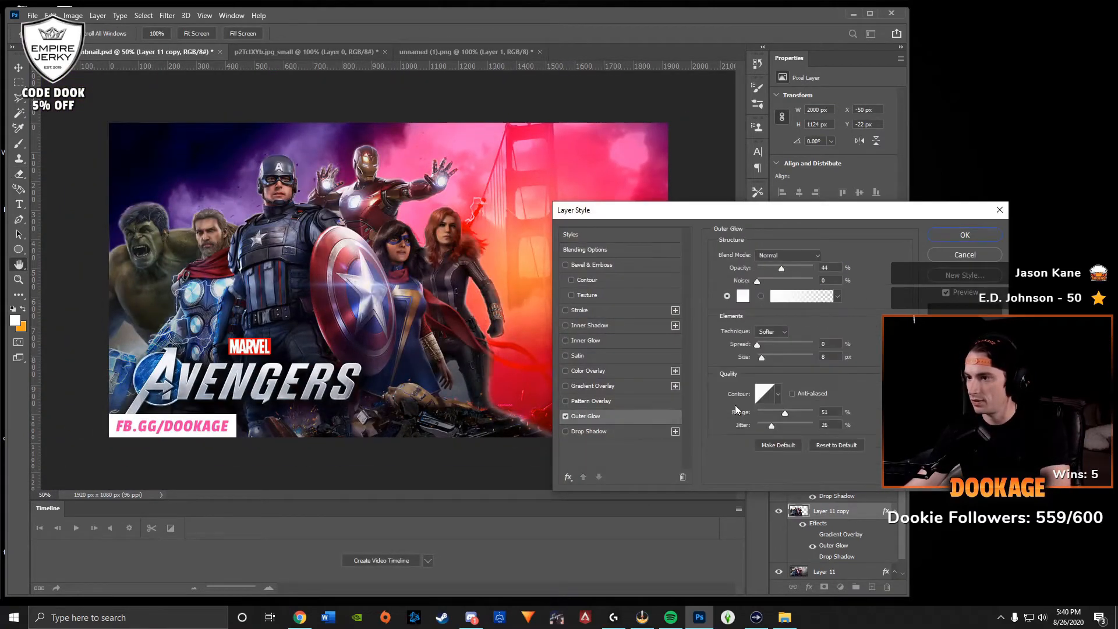
{"action": "left_click", "coordinate": [774, 344]}
{"action": "mouse_move", "coordinate": [783, 344]}
{"action": "left_mouse_down"}
{"action": "mouse_move", "coordinate": [762, 343]}
{"action": "mouse_move", "coordinate": [781, 357]}
{"action": "left_mouse_up"}
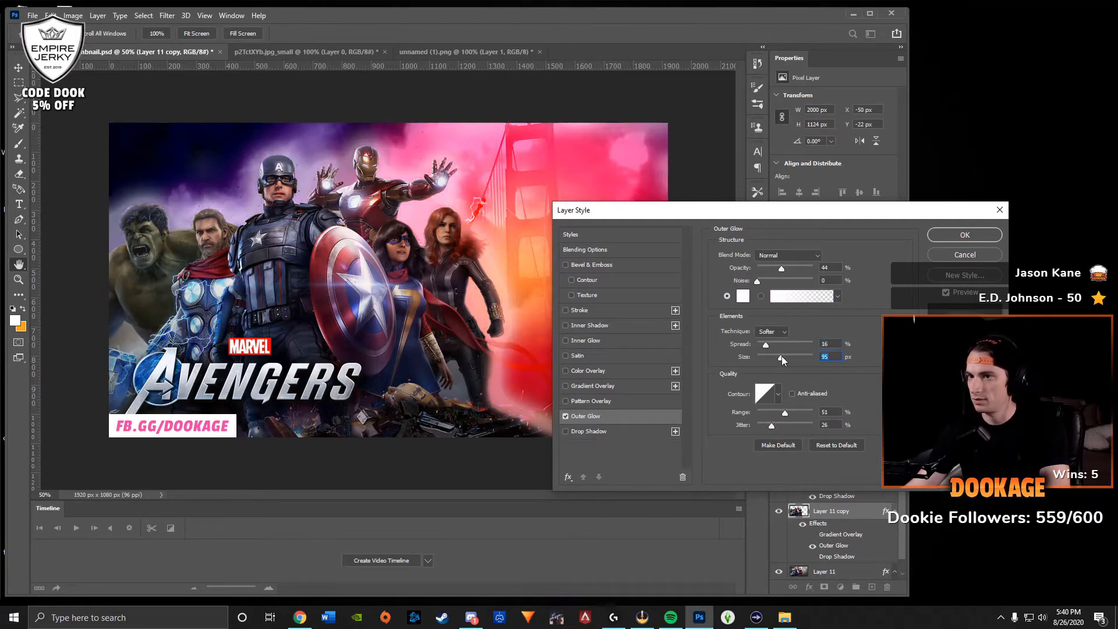
{"action": "left_click", "coordinate": [788, 357]}
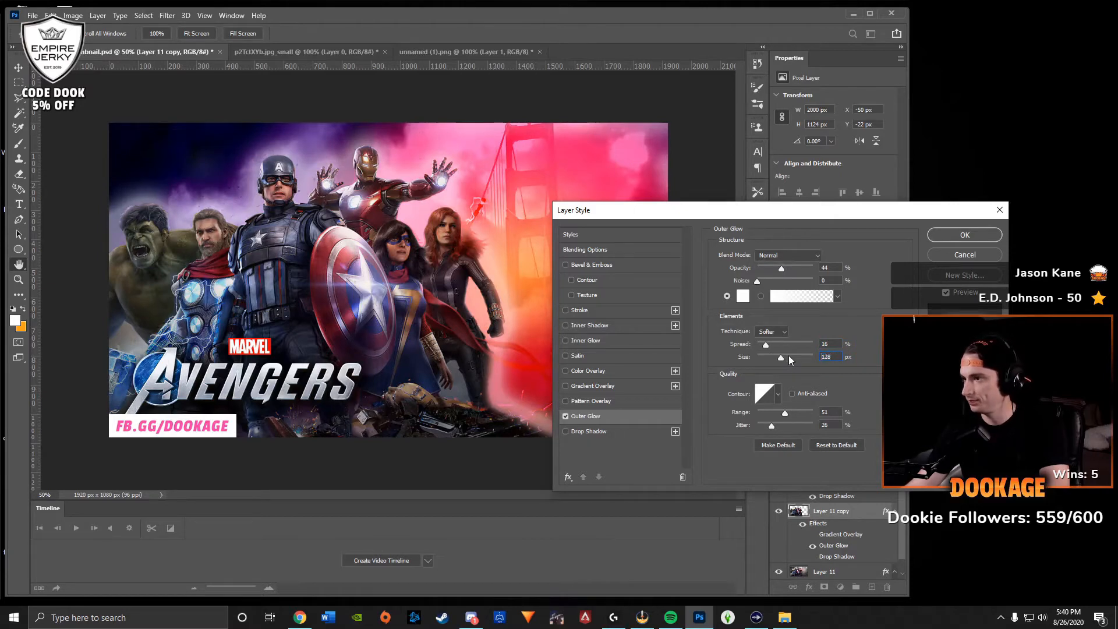
Set the outer glow of Layer 11 copy to 26% opacity and 9% spread, and apply the layer style.
{"action": "left_click", "coordinate": [766, 268]}
{"action": "left_click_drag", "start_coordinate": [766, 265], "coordinate": [773, 269]}
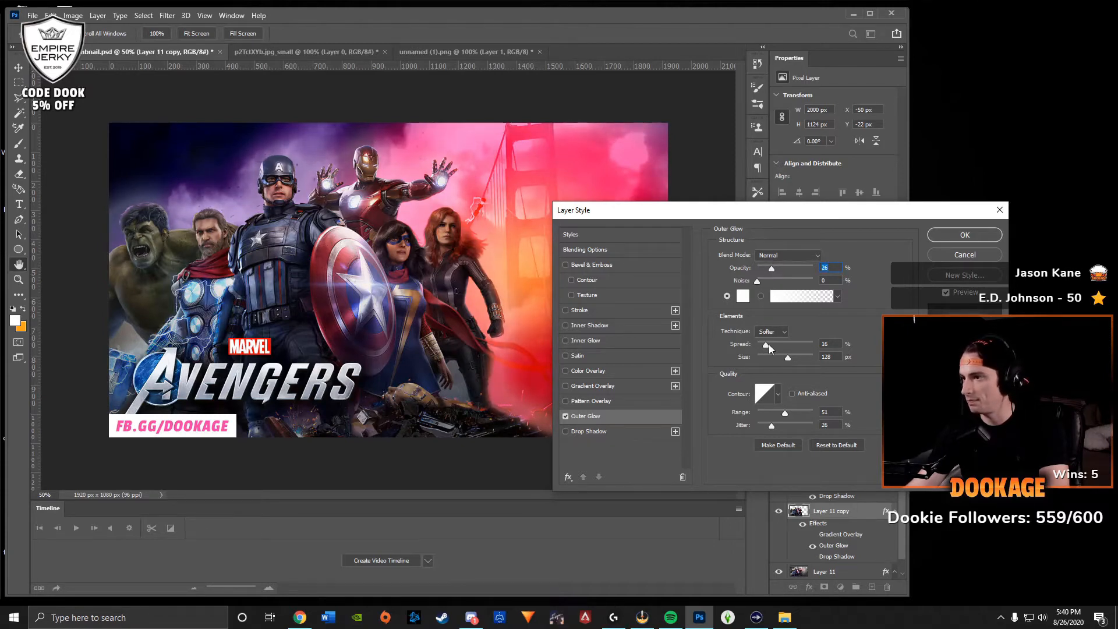
{"action": "left_click_drag", "start_coordinate": [769, 345], "coordinate": [761, 347]}
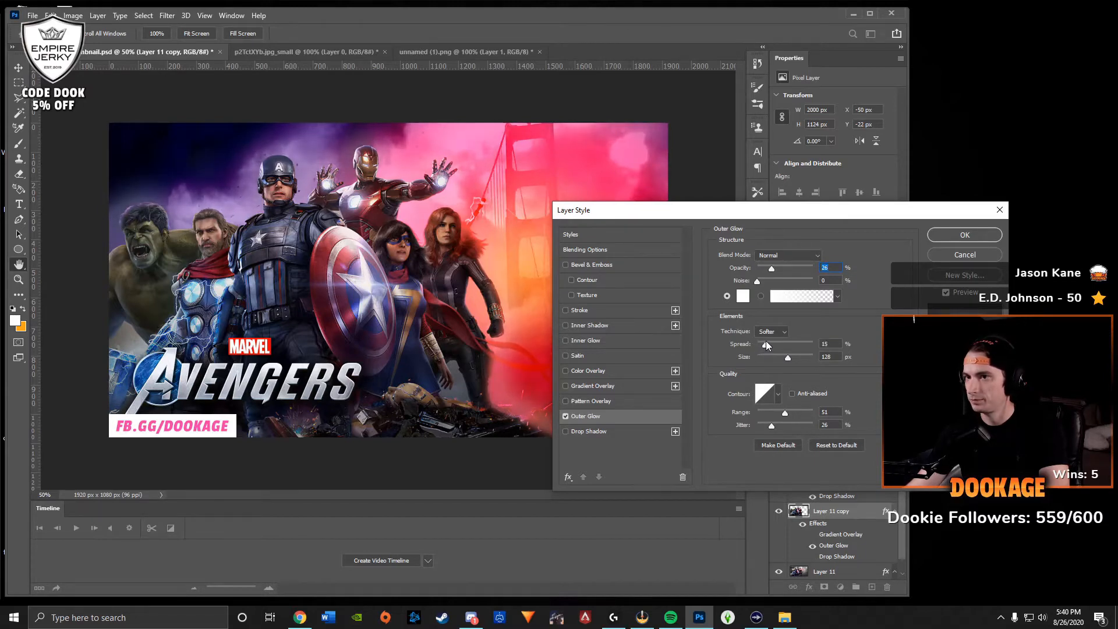
{"action": "left_click", "coordinate": [762, 342]}
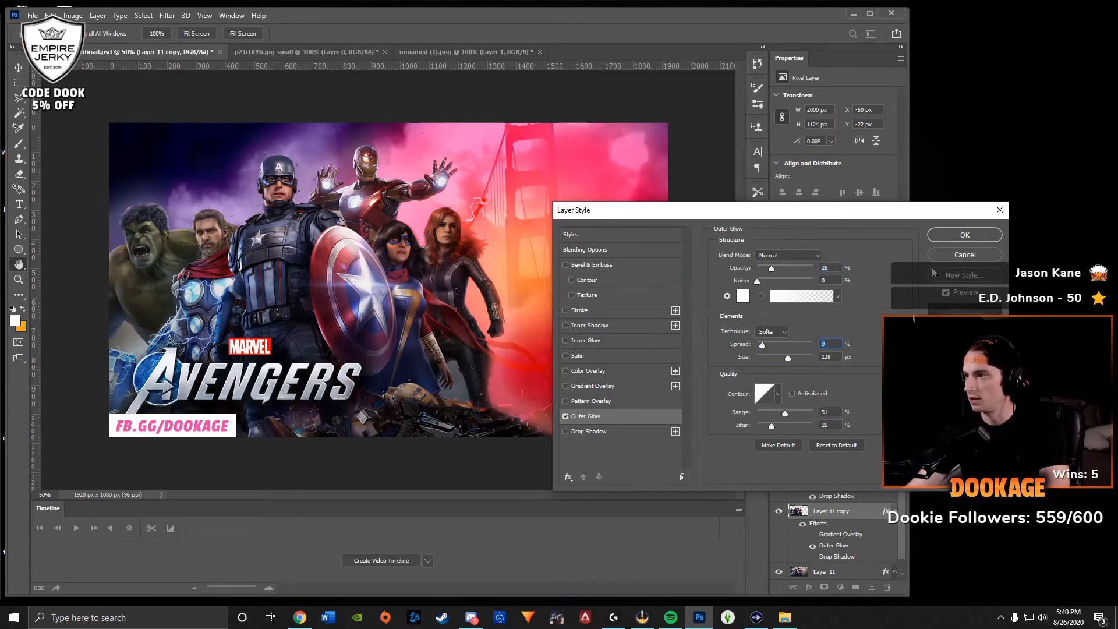
{"action": "left_click", "coordinate": [950, 232]}
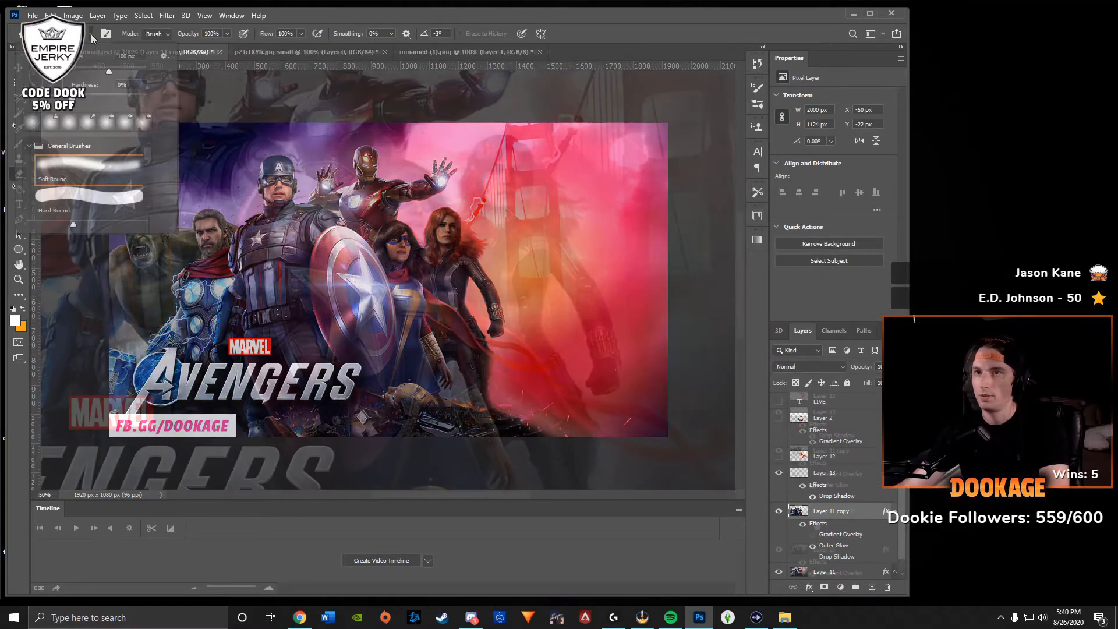
Switch to the Clone Stamp tool and make Layer 11 copy the active layer.
{"action": "left_click", "coordinate": [19, 161]}
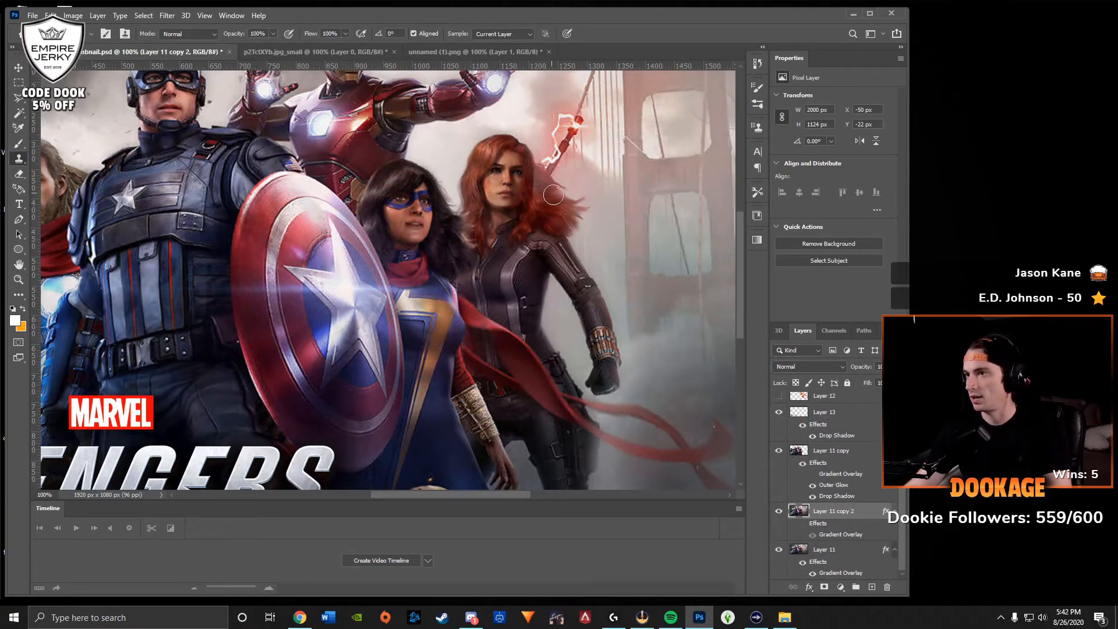
{"action": "left_click", "coordinate": [779, 450]}
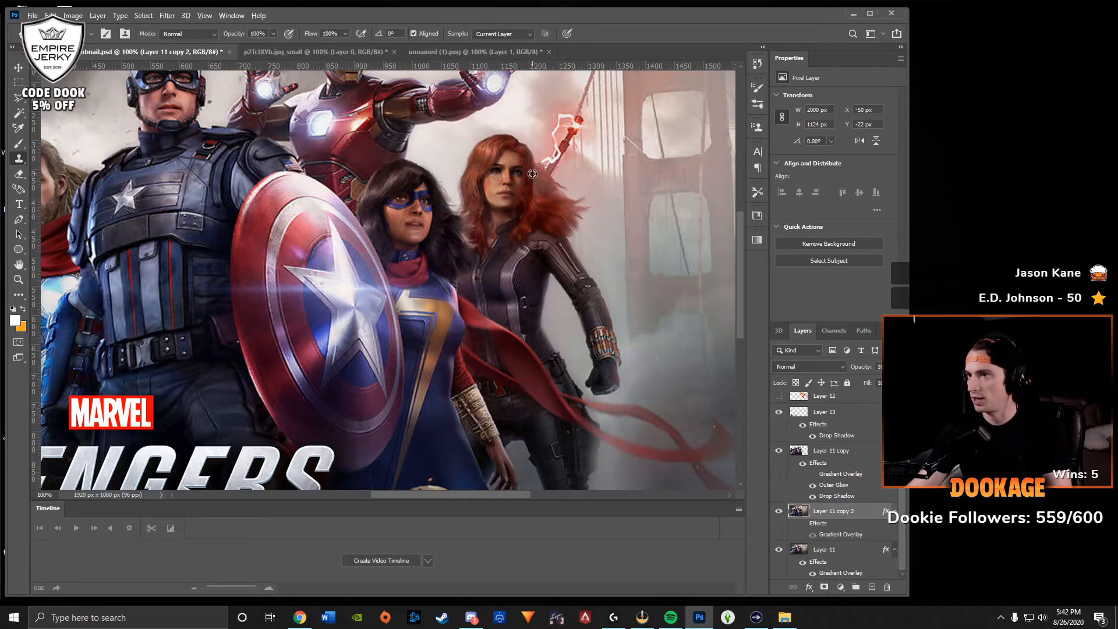
{"action": "left_click", "coordinate": [826, 453]}
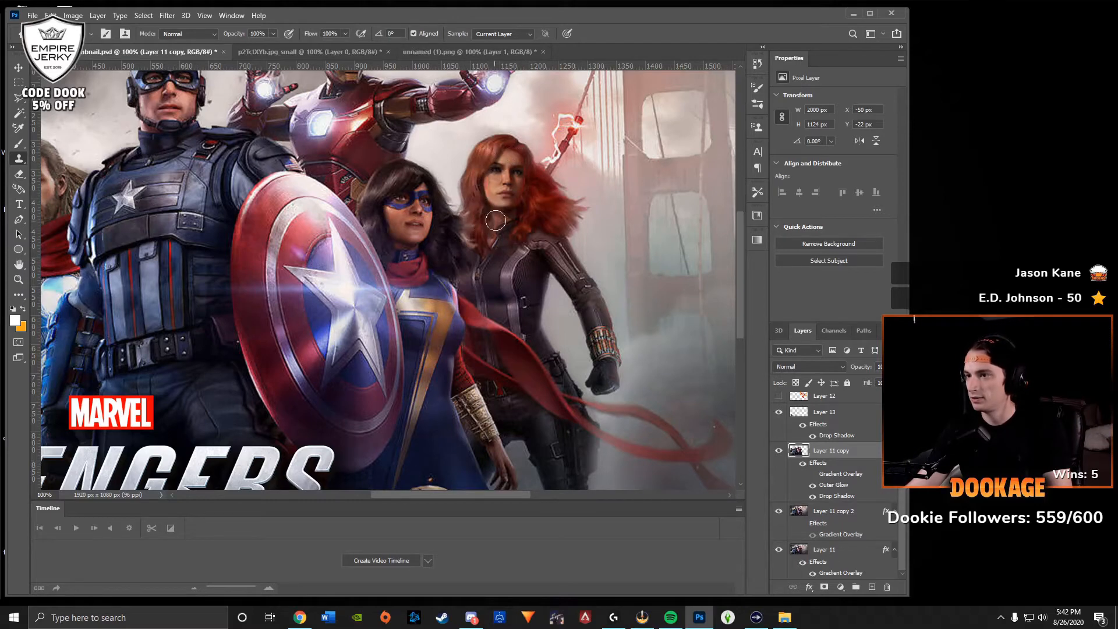
Delete Layer 11 copy 2 and save the document.
{"action": "key", "text": "ctrl+minus"}
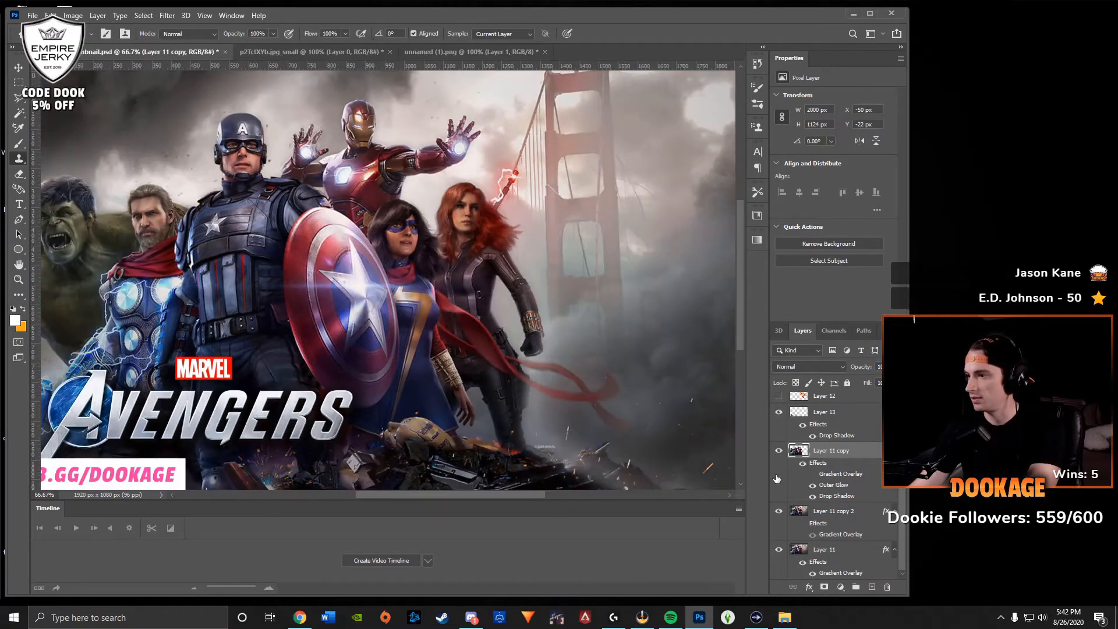
{"action": "left_click", "coordinate": [836, 515]}
{"action": "key", "text": "Delete"}
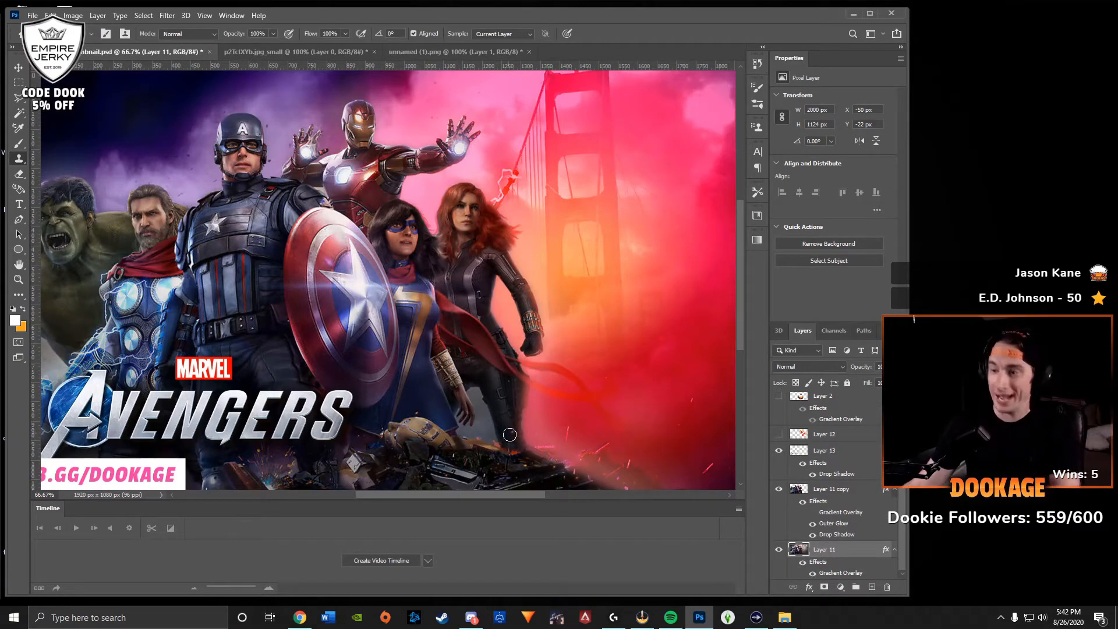
{"action": "key", "text": "ctrl+s"}
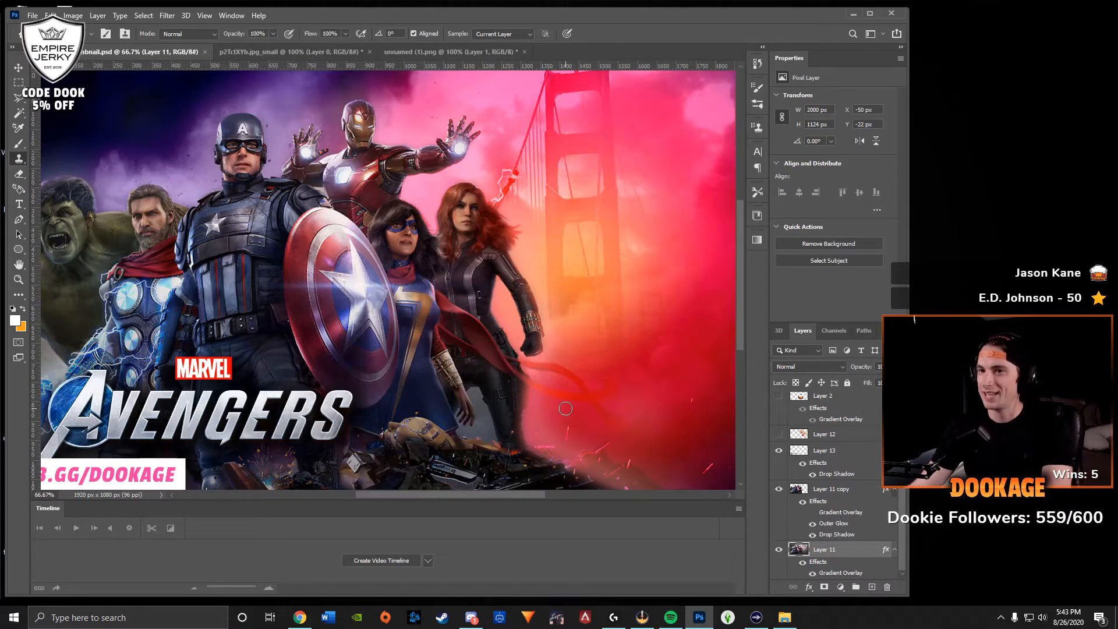
Open the gradient of Layer 11's gradient overlay for editing.
{"action": "left_click_drag", "start_coordinate": [594, 318], "coordinate": [652, 362]}
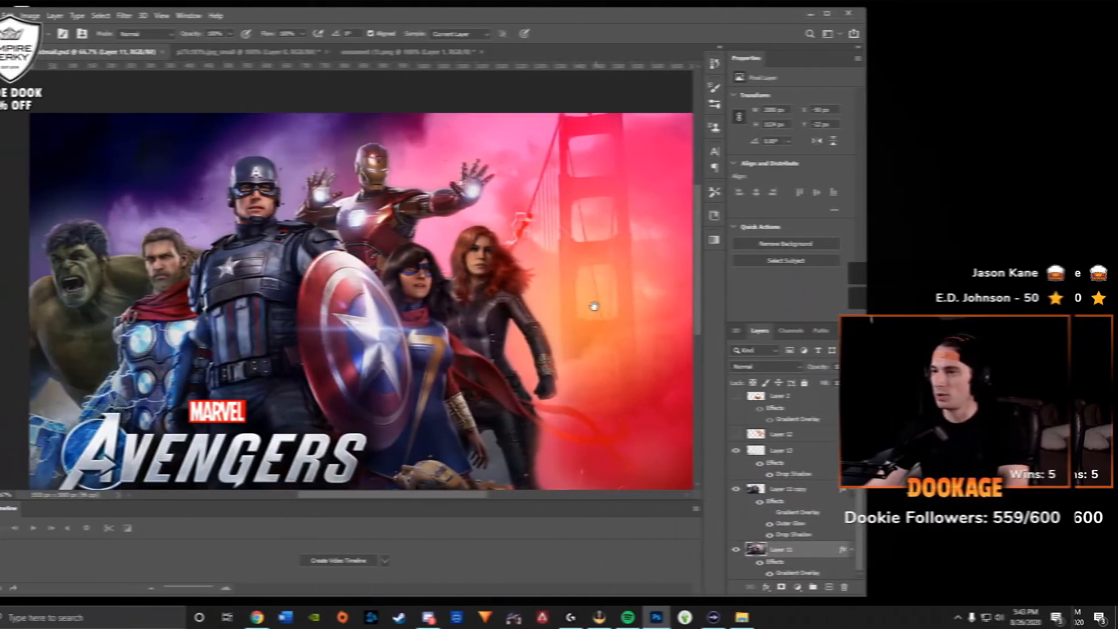
{"action": "left_click_drag", "start_coordinate": [591, 304], "coordinate": [633, 303]}
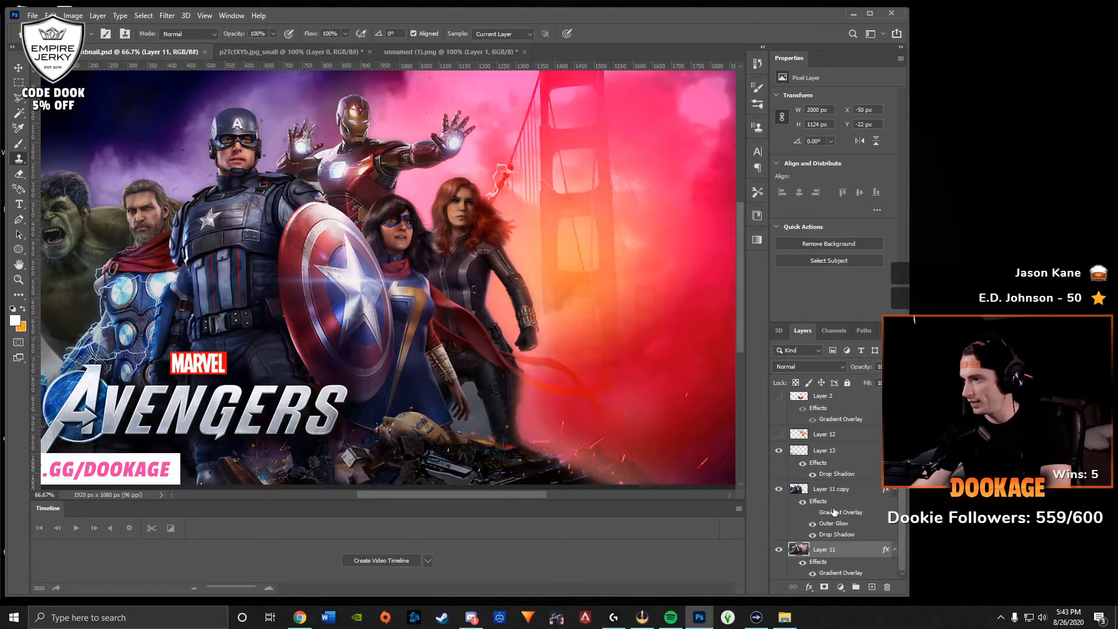
{"action": "double_click", "coordinate": [850, 555]}
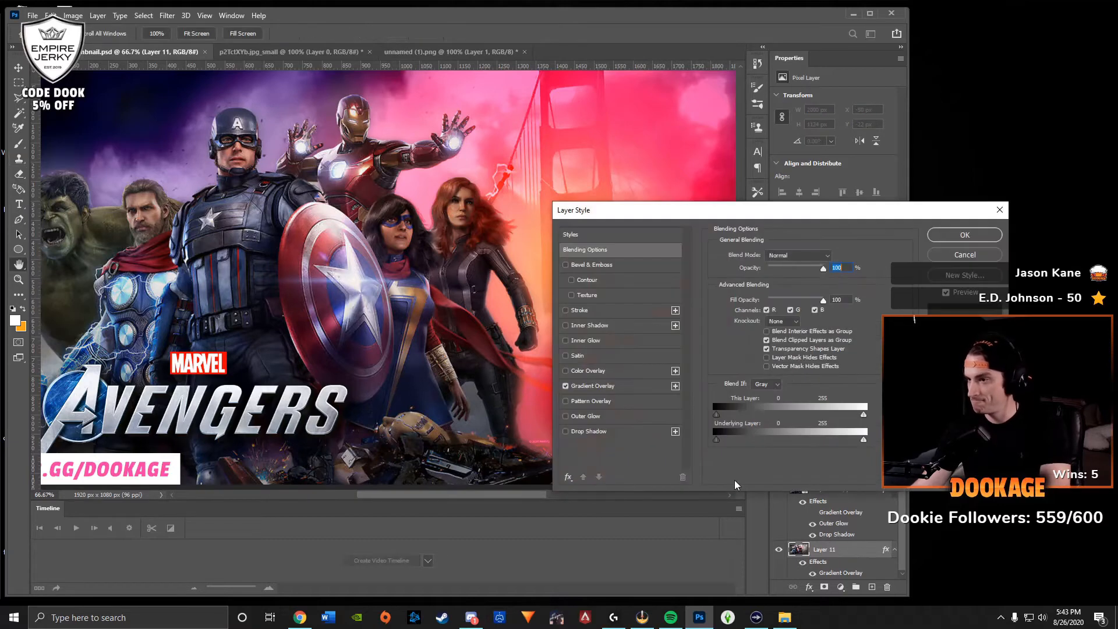
{"action": "left_click", "coordinate": [623, 387]}
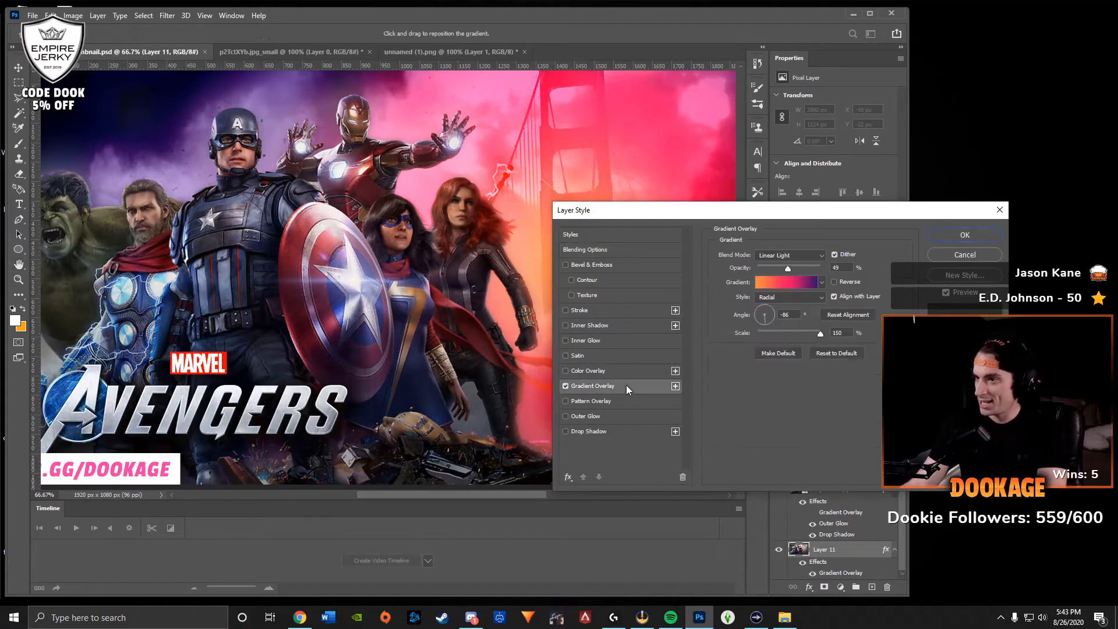
{"action": "left_click", "coordinate": [781, 282]}
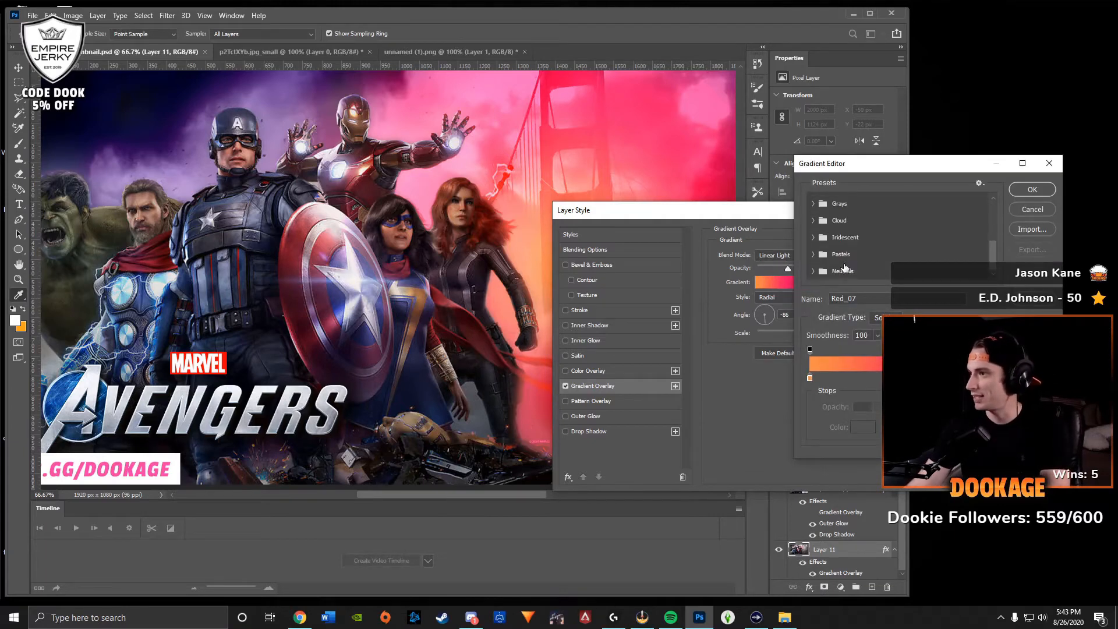
Try the Pastels_02 and Cloud_02 gradient presets on Layer 11's gradient overlay.
{"action": "left_click", "coordinate": [814, 254]}
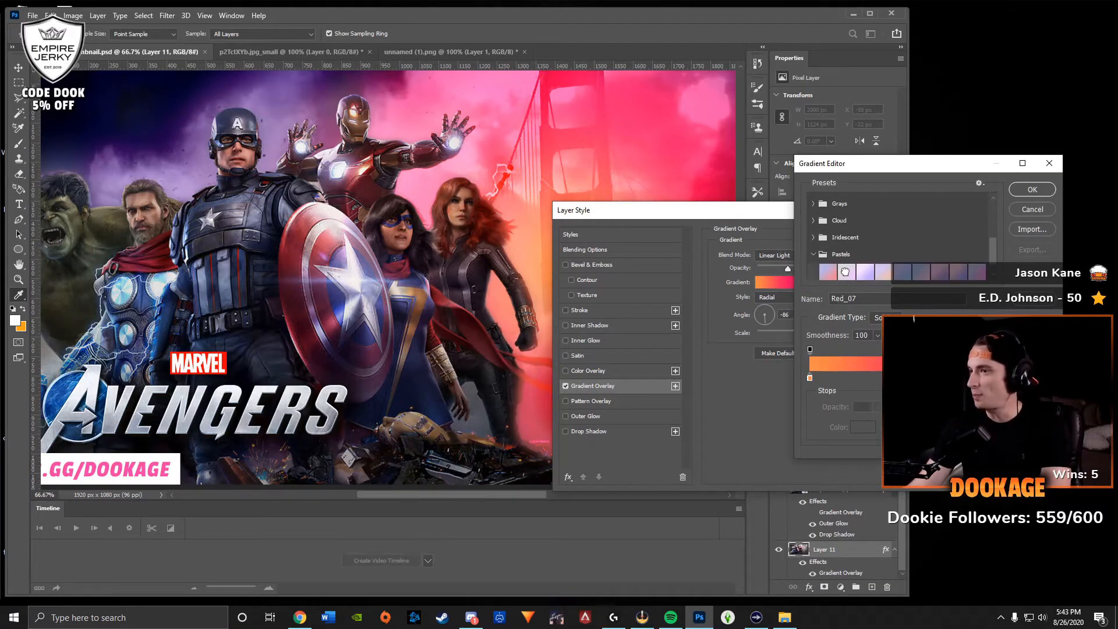
{"action": "left_click", "coordinate": [845, 272]}
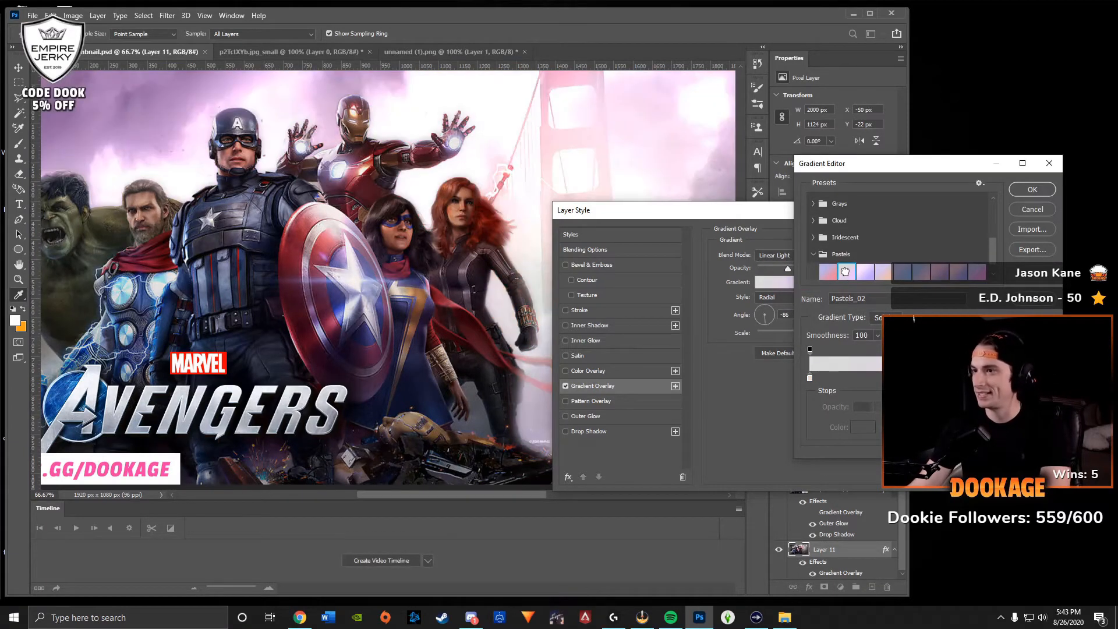
{"action": "left_click", "coordinate": [815, 254]}
{"action": "left_click", "coordinate": [817, 239]}
{"action": "left_click", "coordinate": [821, 241]}
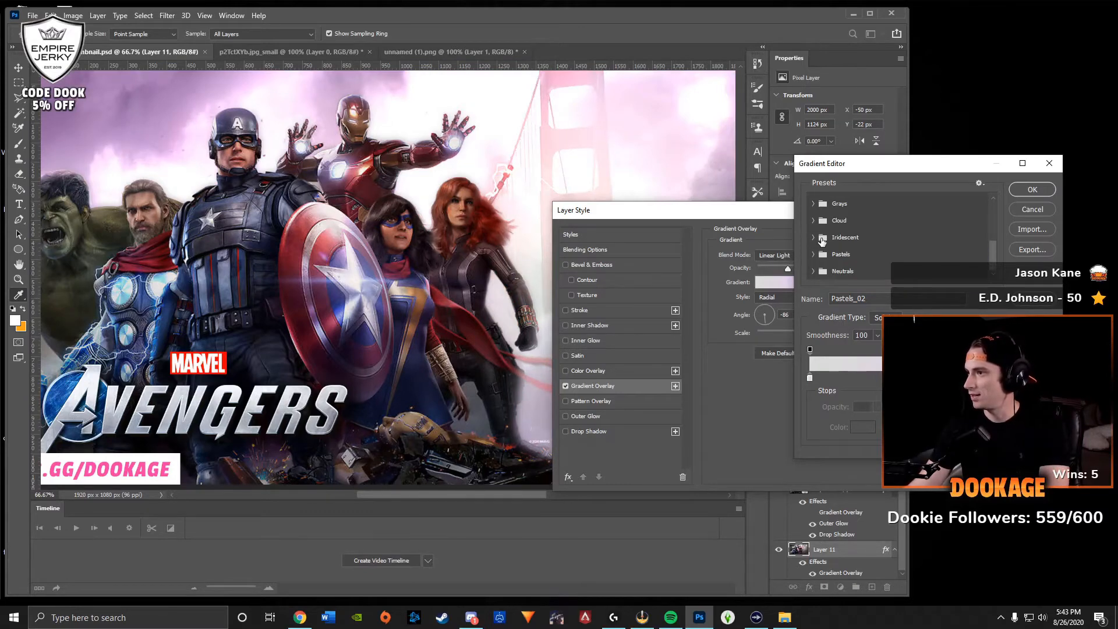
{"action": "left_click", "coordinate": [813, 221]}
{"action": "left_click", "coordinate": [845, 238]}
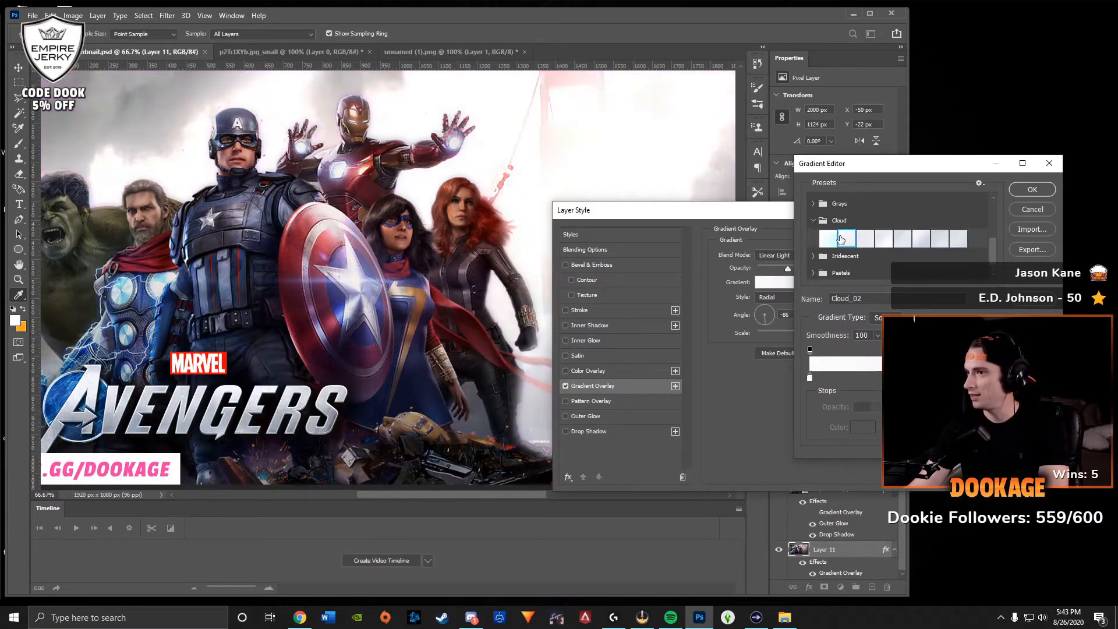
Try the Gray_14, Gray_13 and Gray_12 presets on Layer 11's gradient overlay, and apply Gray_09.
{"action": "left_click", "coordinate": [814, 220]}
{"action": "left_click", "coordinate": [813, 203]}
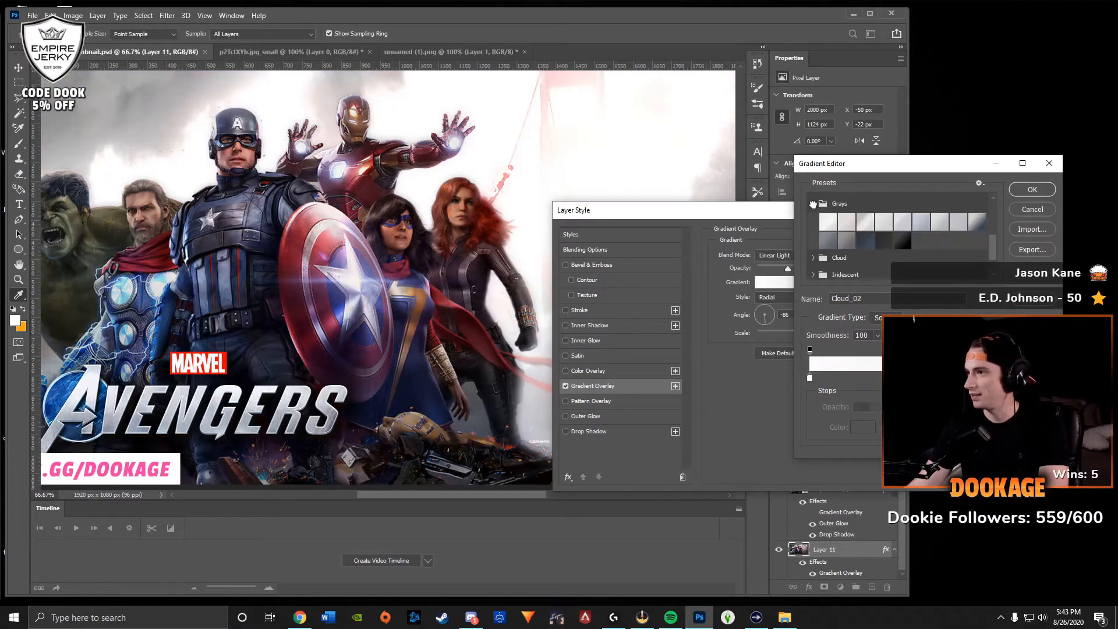
{"action": "left_click", "coordinate": [902, 241]}
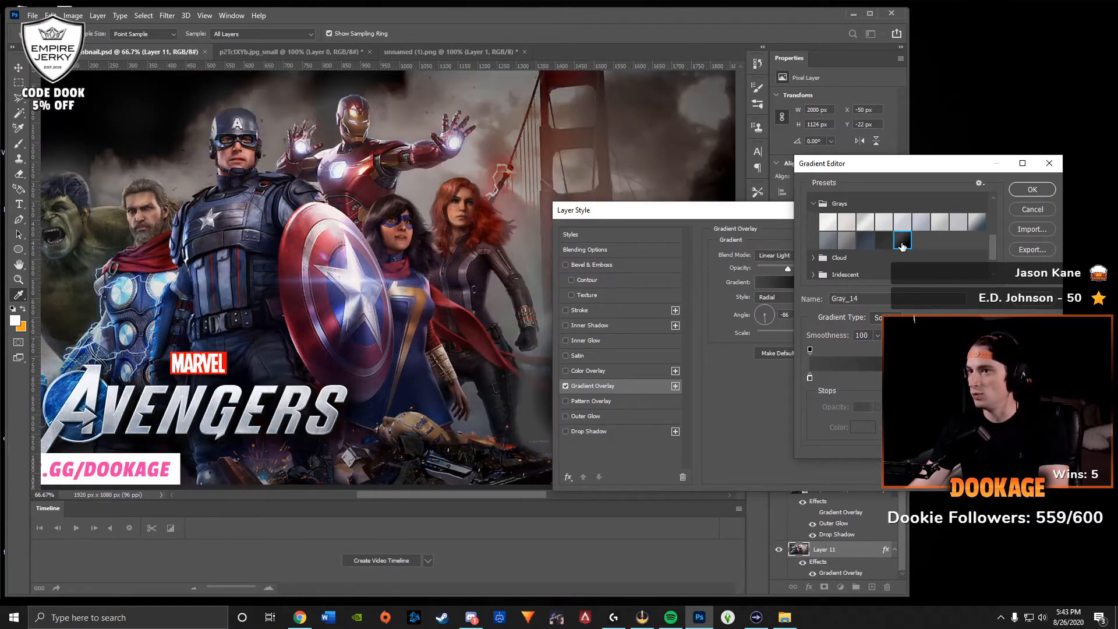
{"action": "left_click", "coordinate": [883, 239]}
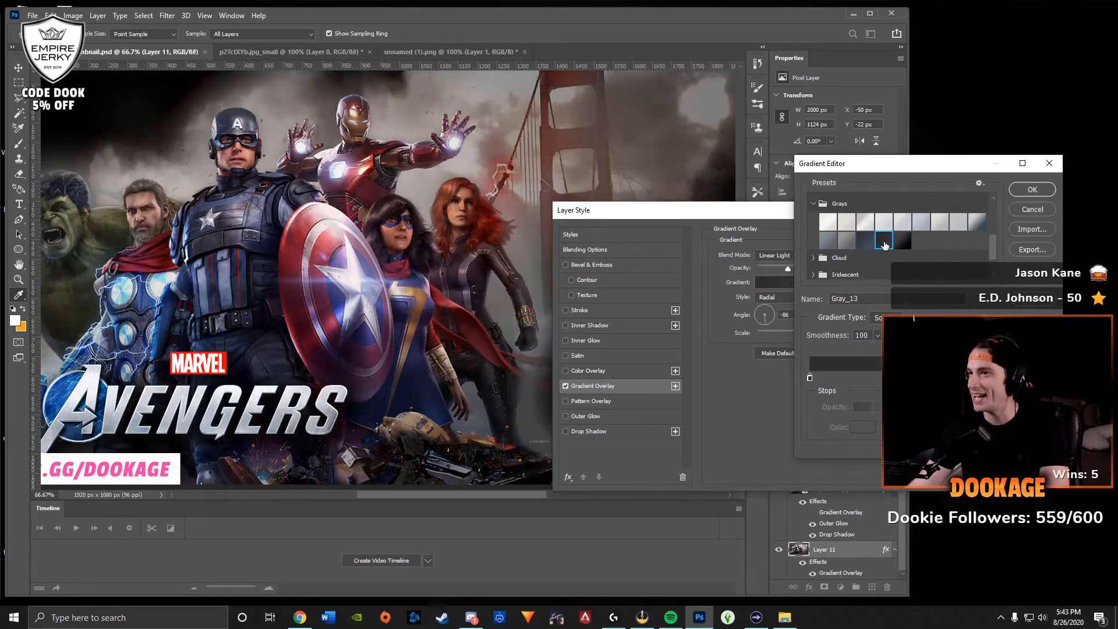
{"action": "left_click", "coordinate": [864, 243]}
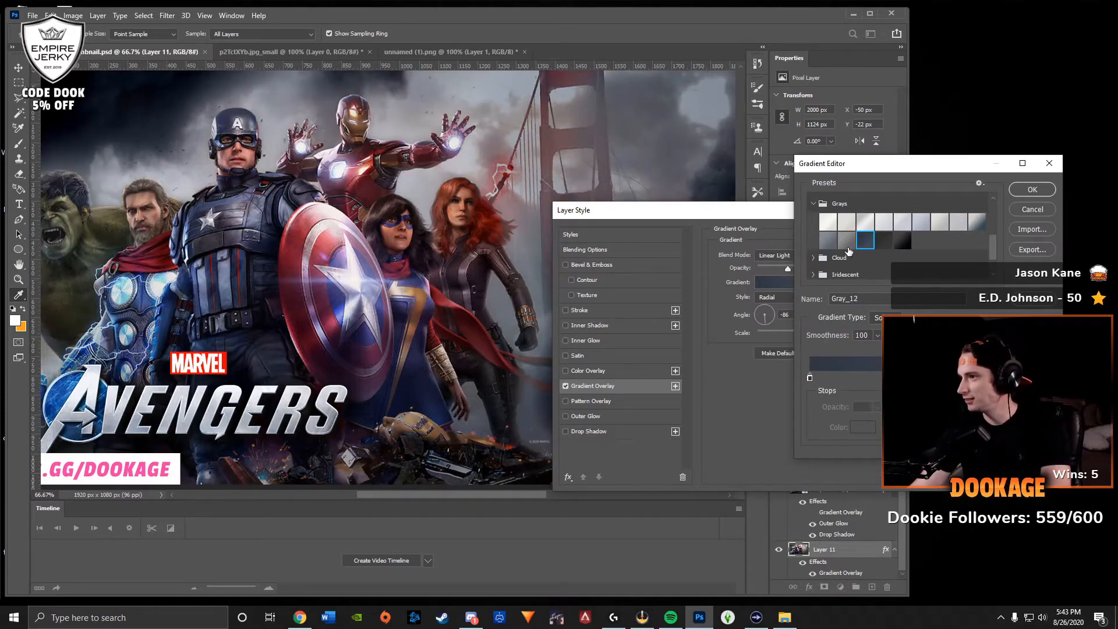
{"action": "left_click", "coordinate": [971, 227]}
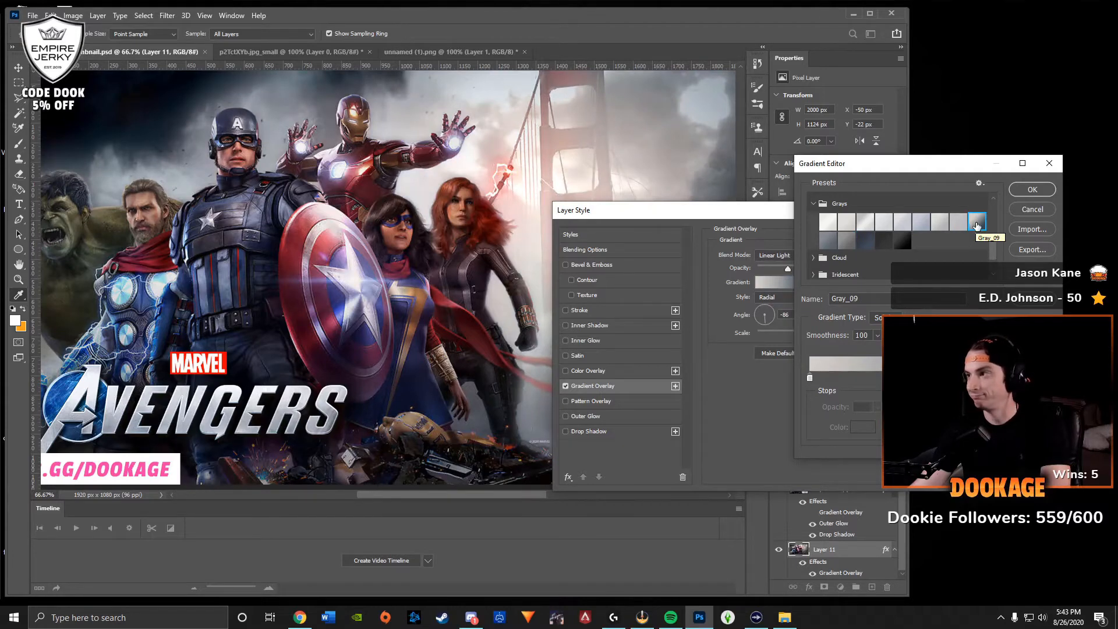
{"action": "left_click", "coordinate": [1024, 190]}
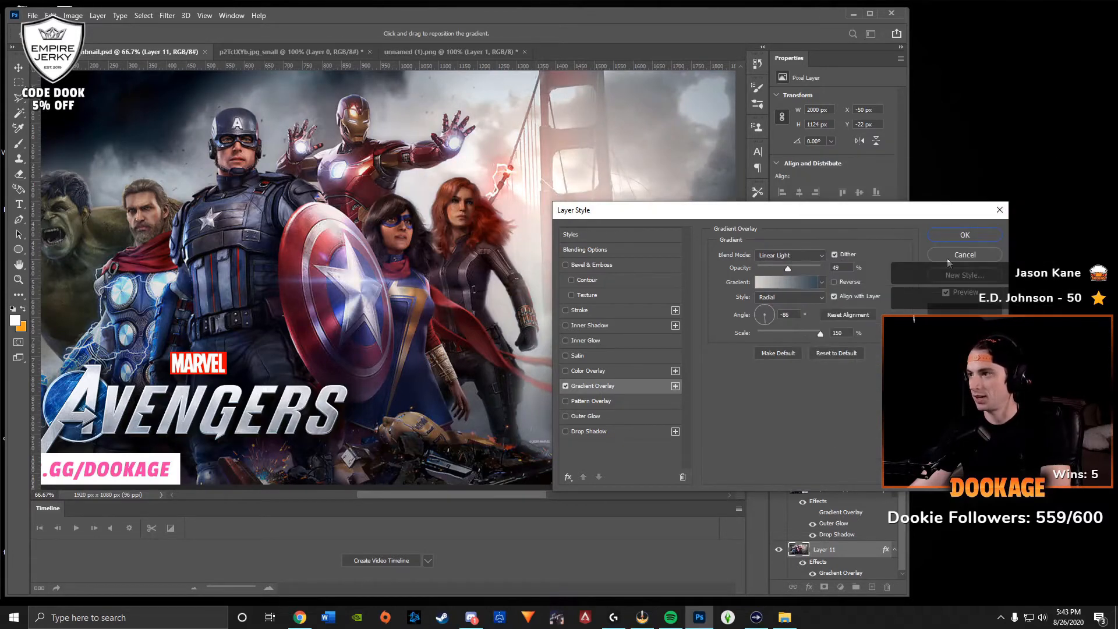
{"action": "left_click", "coordinate": [965, 235]}
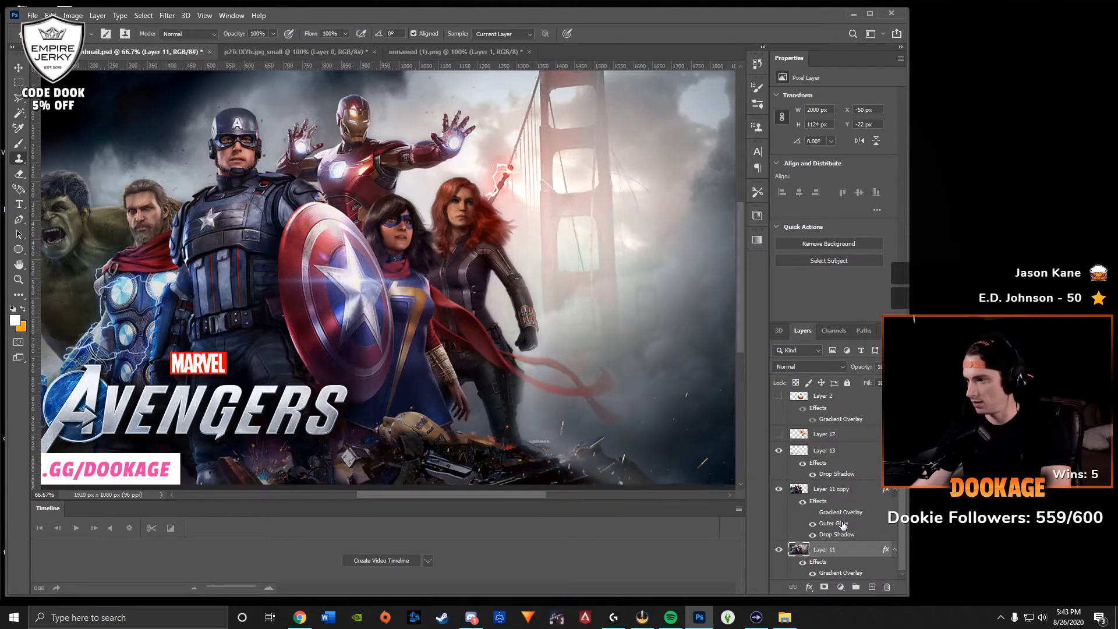
Duplicate Layer 11 within the Avengers_Thumbnail.psd document.
{"action": "right_click", "coordinate": [851, 557]}
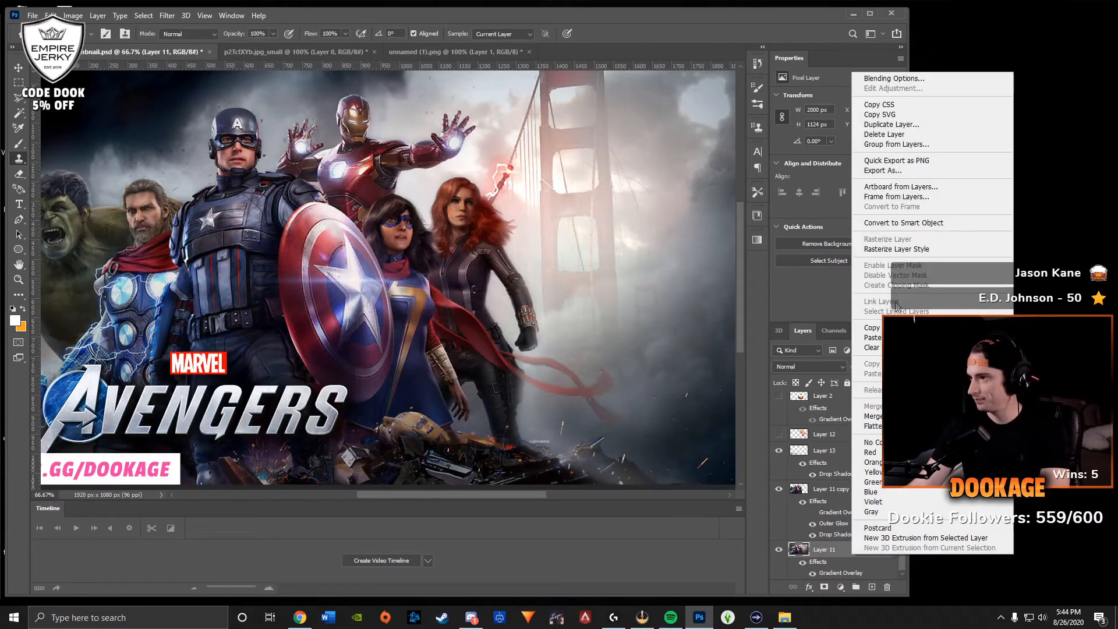
{"action": "left_click", "coordinate": [904, 124]}
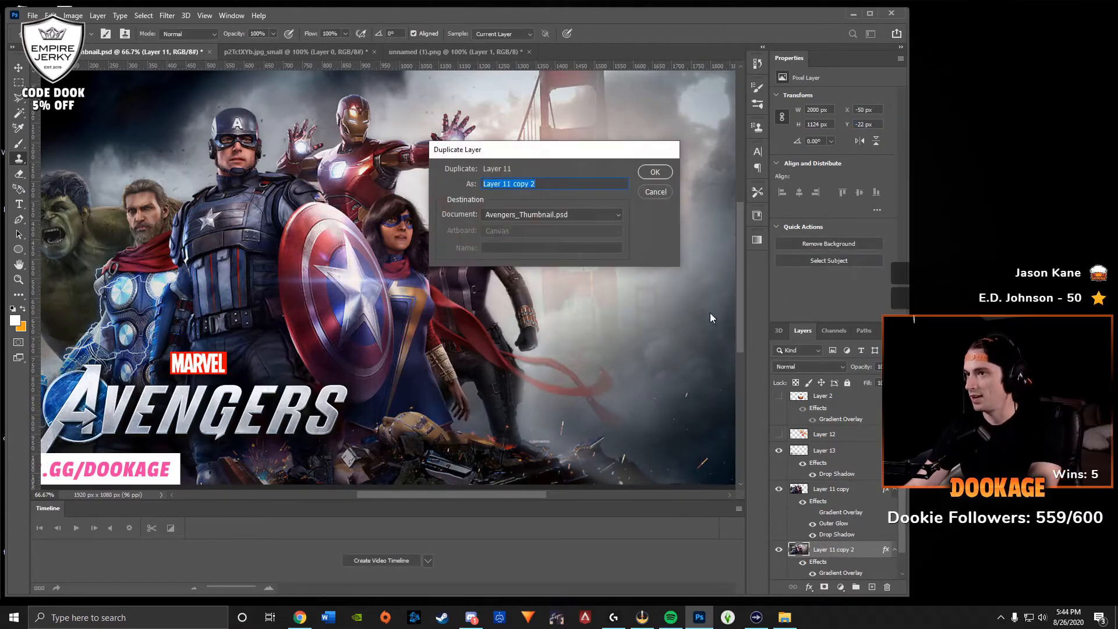
Duplicate Layer 11 under the default copy name and hide the layer effects on Layer 11 copy 2.
{"action": "key", "text": "Return"}
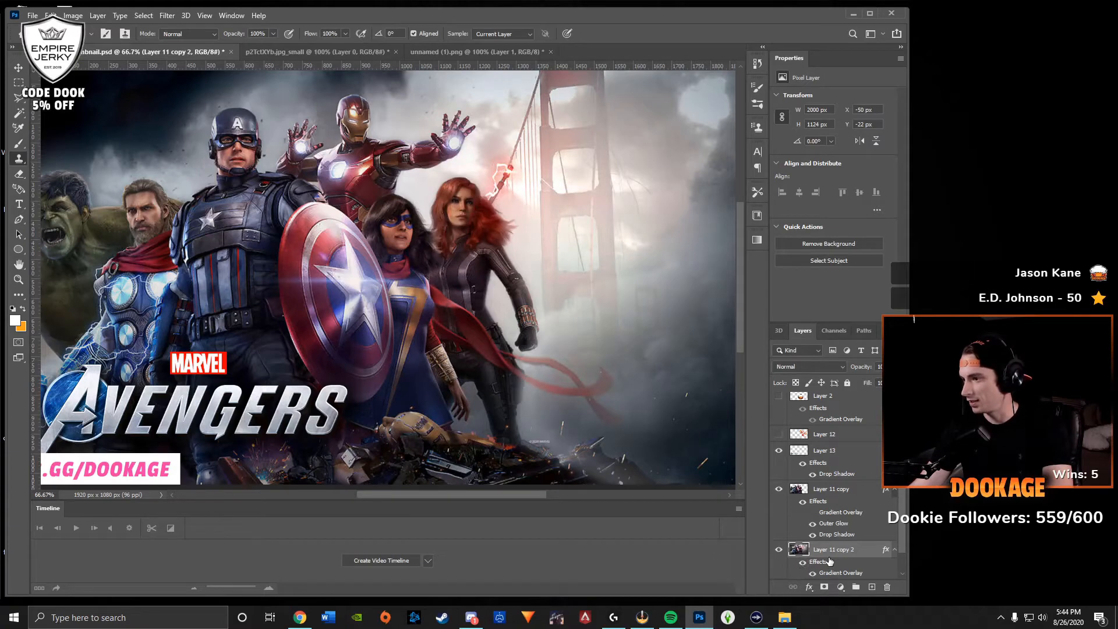
{"action": "scroll", "coordinate": [830, 561], "scroll_direction": "down", "scroll_amount": 1}
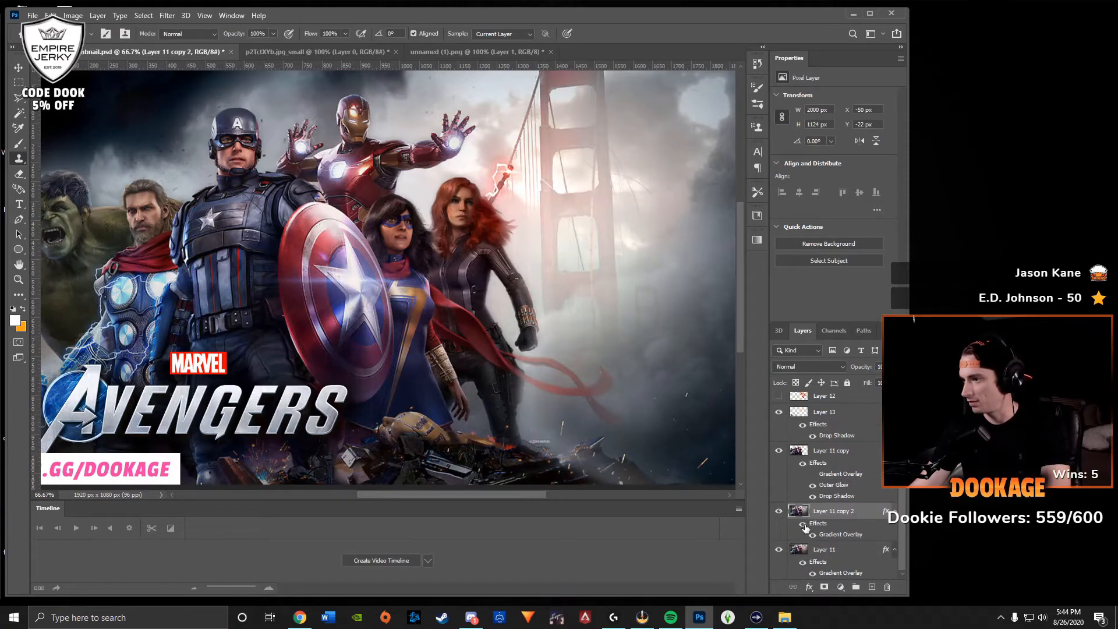
{"action": "left_click", "coordinate": [803, 523]}
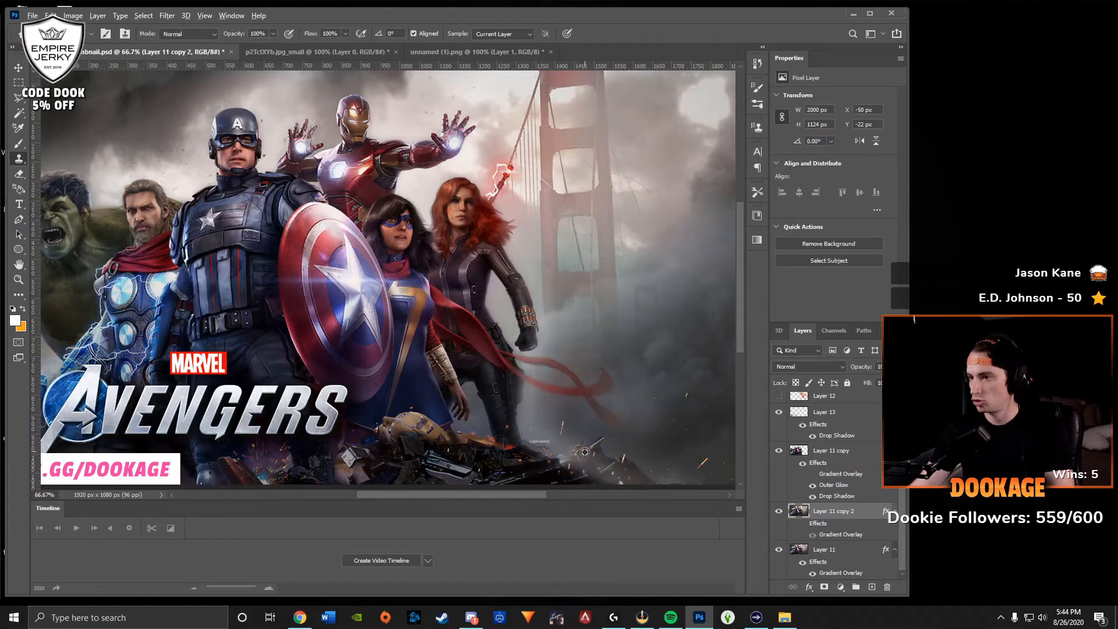
Retouch the end of the rubble pile on Layer 11 copy with the Clone Stamp, near the canvas's lower edge.
{"action": "left_click", "coordinate": [827, 450]}
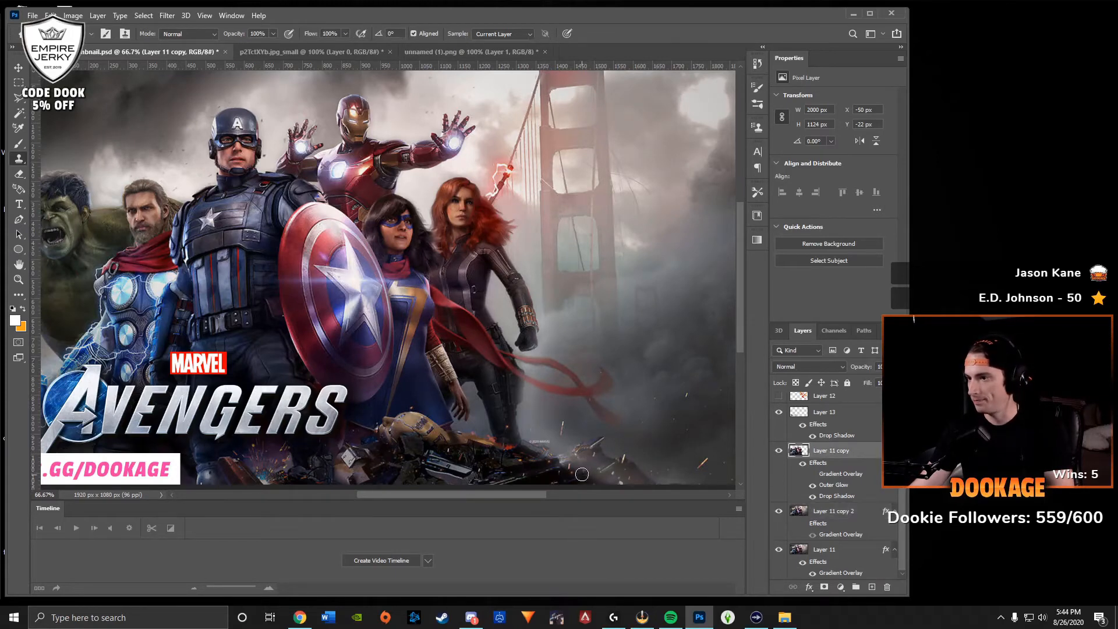
{"action": "mouse_move", "coordinate": [590, 451]}
{"action": "left_mouse_down"}
{"action": "mouse_move", "coordinate": [591, 464]}
{"action": "mouse_move", "coordinate": [624, 478]}
{"action": "mouse_move", "coordinate": [568, 477]}
{"action": "left_mouse_up"}
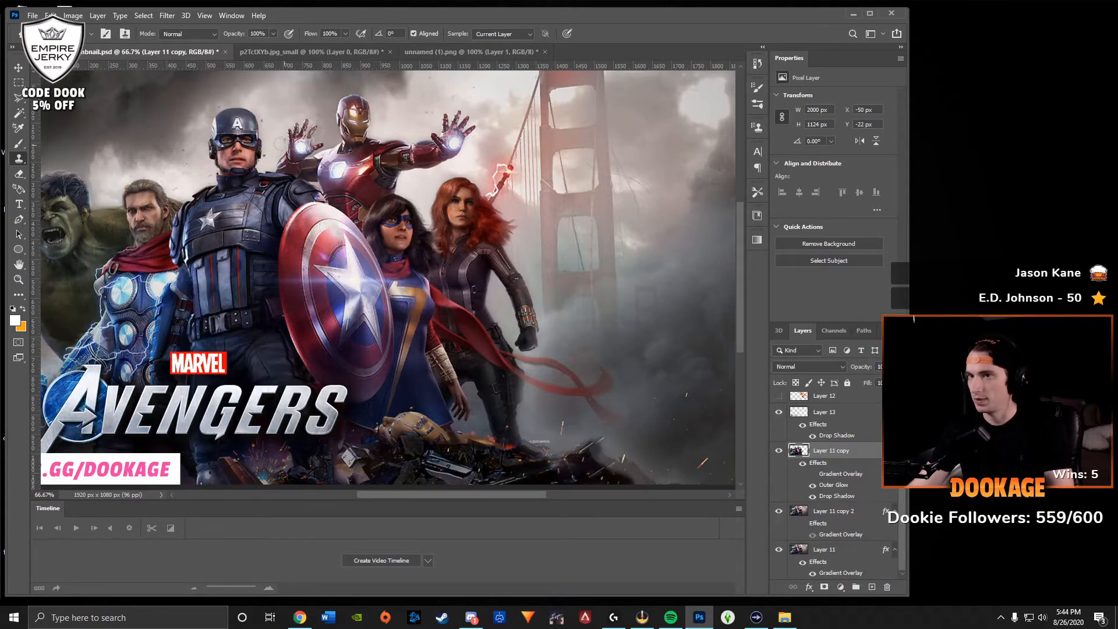
{"action": "left_click", "coordinate": [91, 34]}
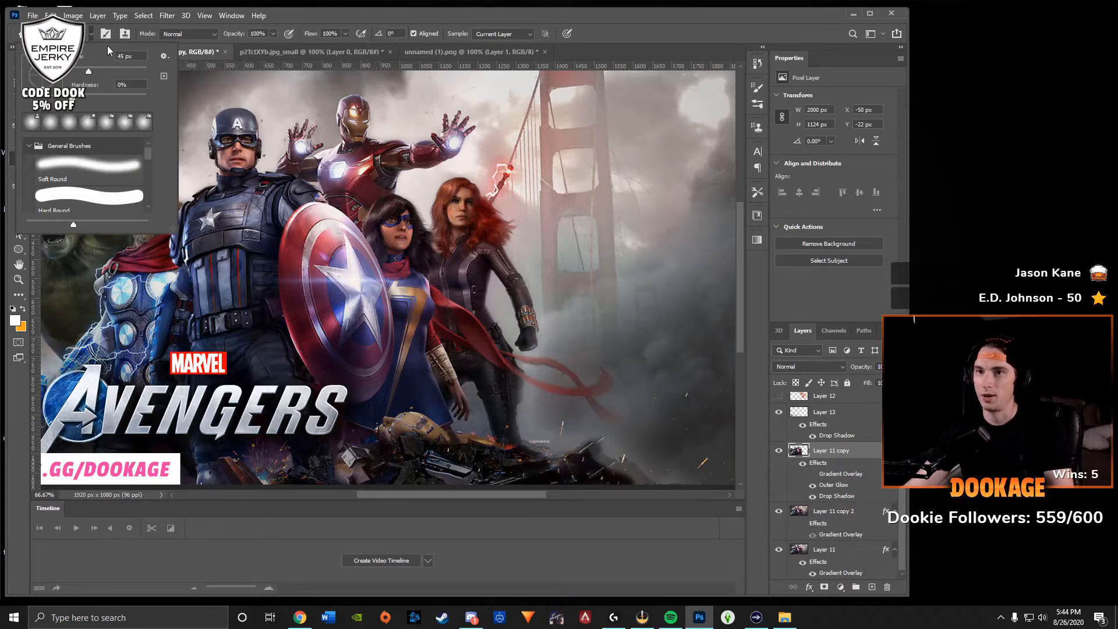
{"action": "left_click", "coordinate": [631, 488]}
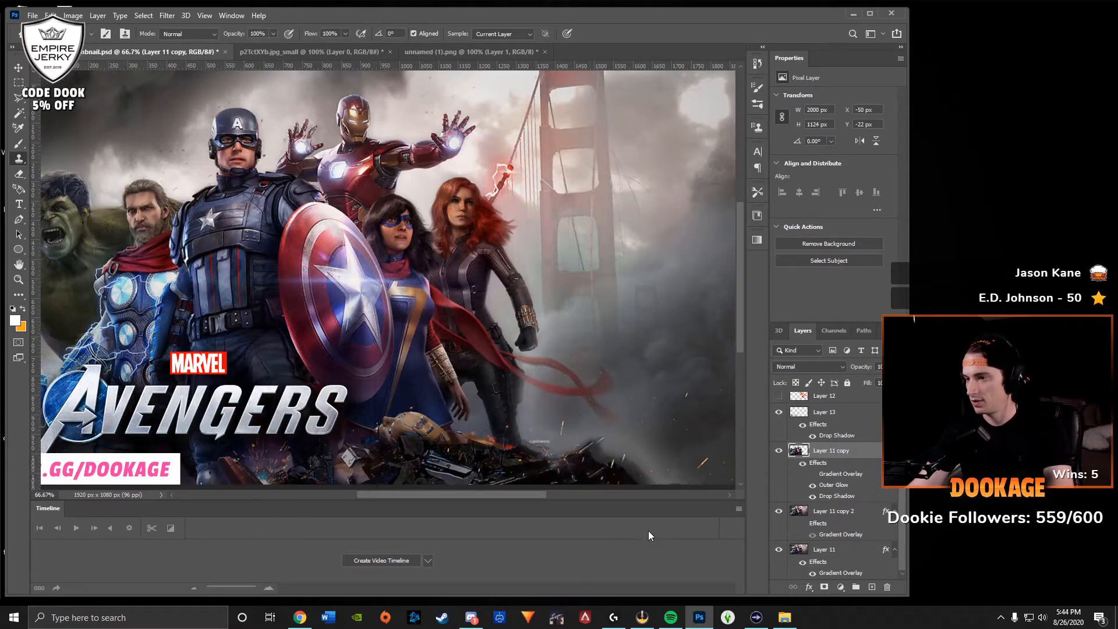
{"action": "left_click", "coordinate": [845, 518]}
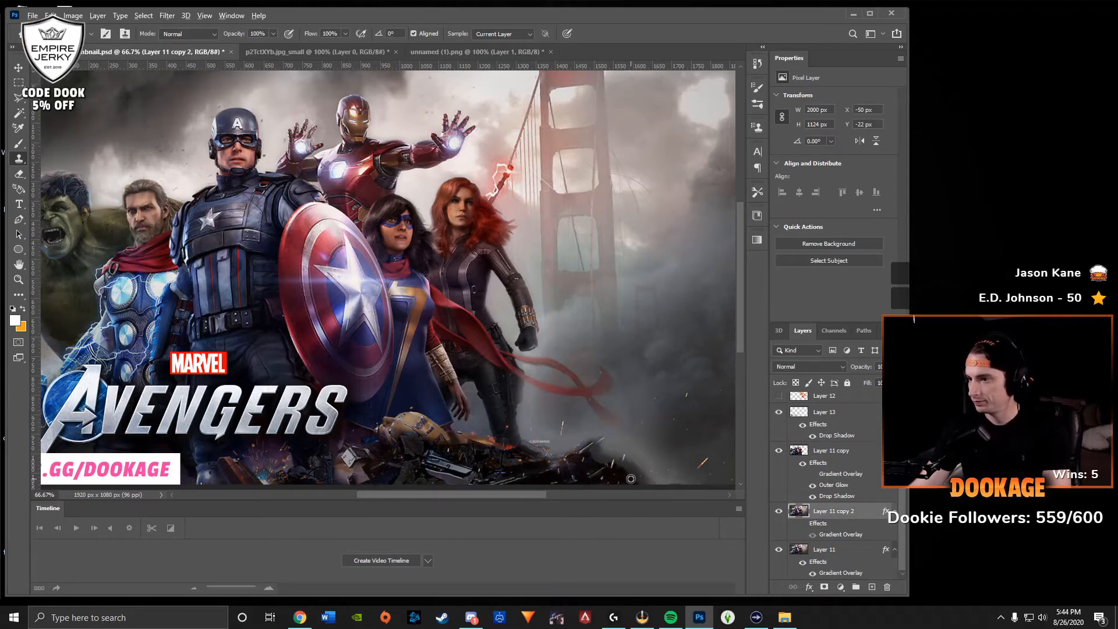
{"action": "left_click", "coordinate": [824, 455]}
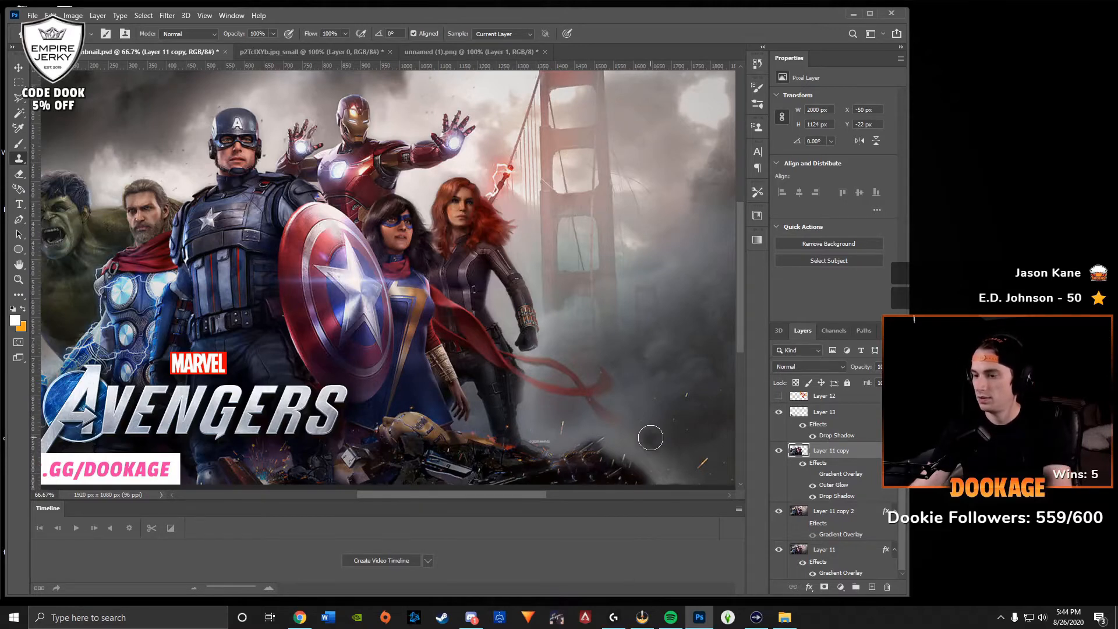
{"action": "scroll", "coordinate": [649, 446], "scroll_direction": "down", "scroll_amount": 1}
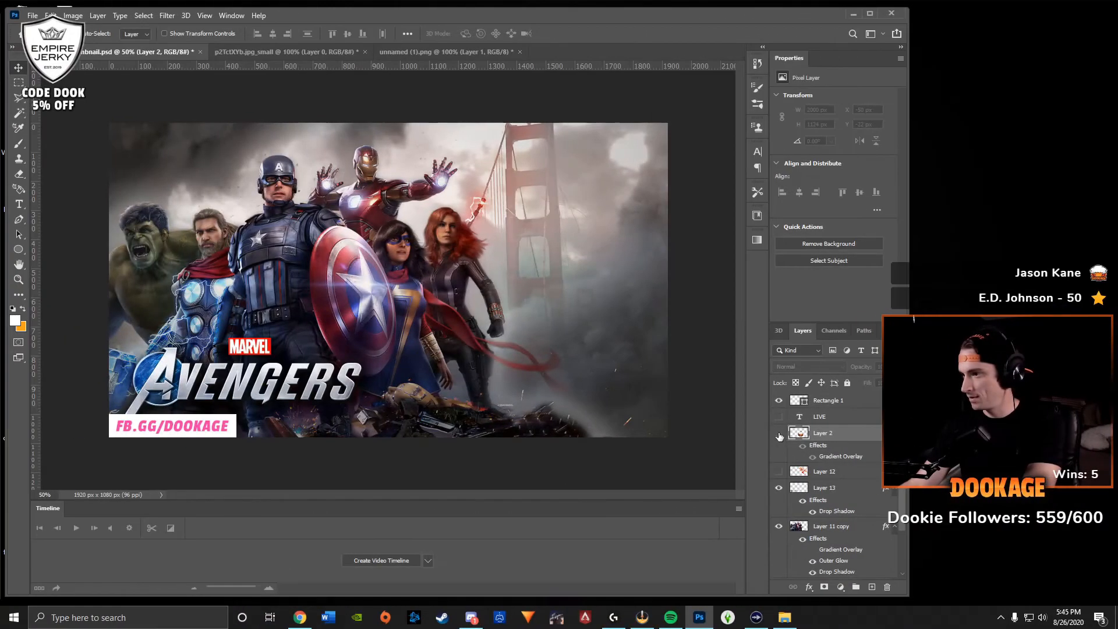
Delete Layer 2 and show the phoenix artwork on Layer 12.
{"action": "left_click", "coordinate": [779, 434]}
{"action": "key", "text": "Delete"}
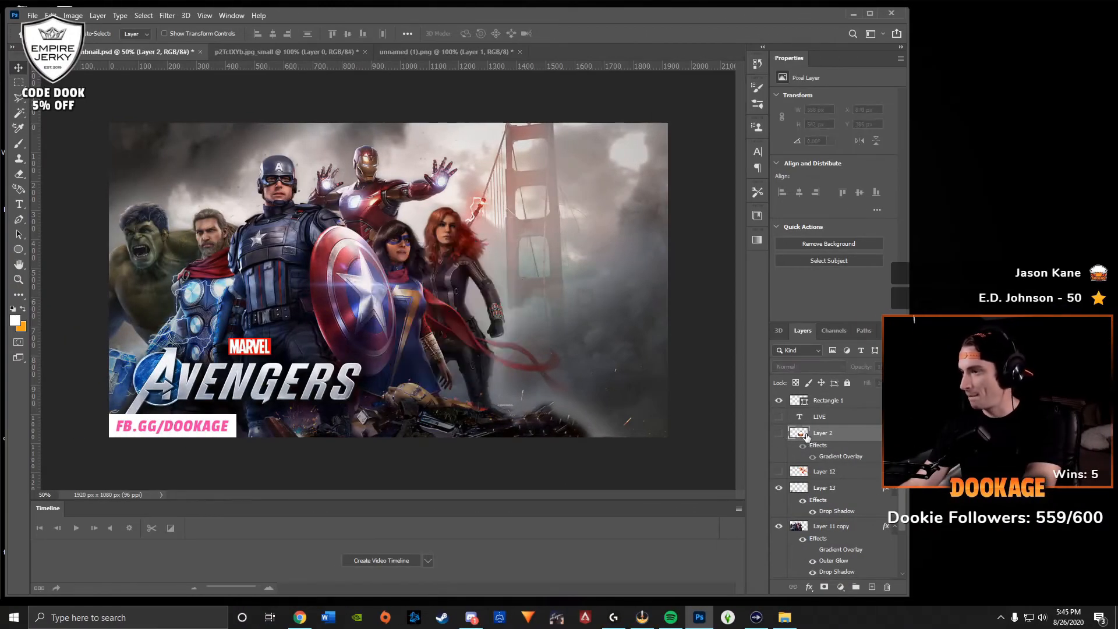
{"action": "left_click", "coordinate": [779, 434]}
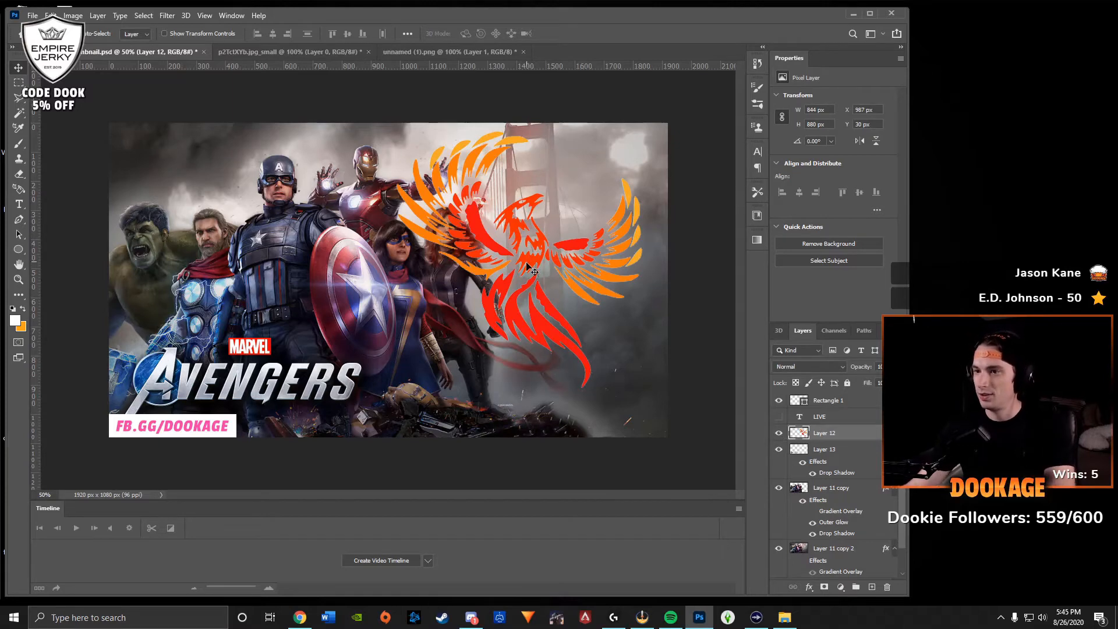
Move the phoenix down and to the right until it meets the canvas's right edge, and hide its layer.
{"action": "left_click_drag", "start_coordinate": [527, 266], "coordinate": [544, 266]}
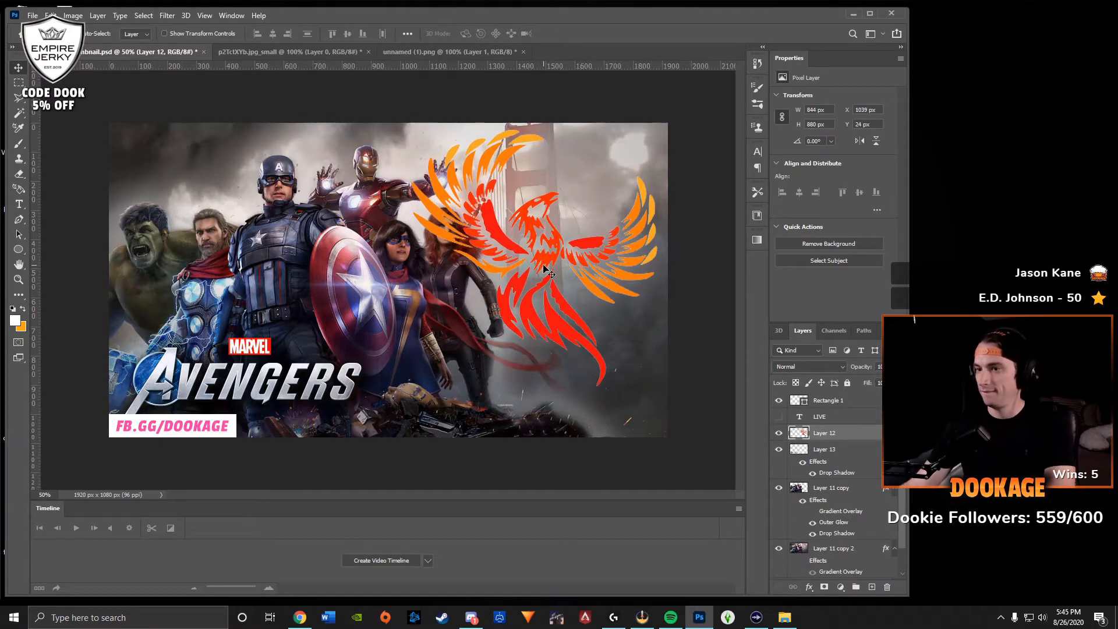
{"action": "left_click_drag", "start_coordinate": [518, 285], "coordinate": [526, 329]}
{"action": "key", "text": "ctrl+t"}
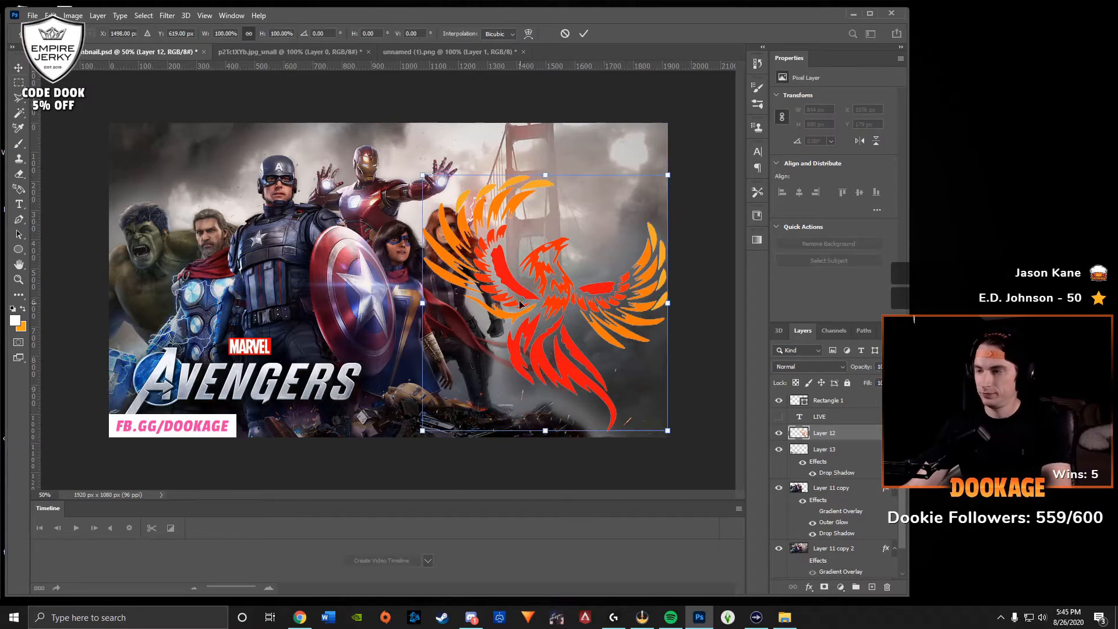
{"action": "key", "text": "Return"}
{"action": "left_click", "coordinate": [779, 433]}
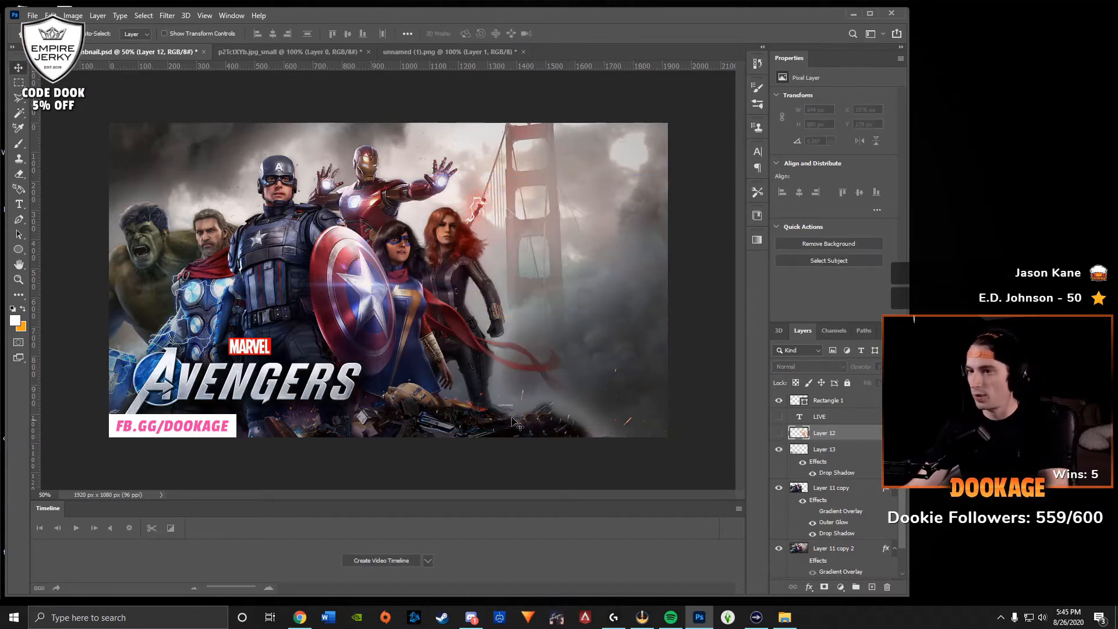
Move the Marvel Avengers logo up to the upper-left part of the canvas, over Captain America's head.
{"action": "left_click_drag", "start_coordinate": [323, 374], "coordinate": [322, 227]}
{"action": "key", "text": "ctrl+z"}
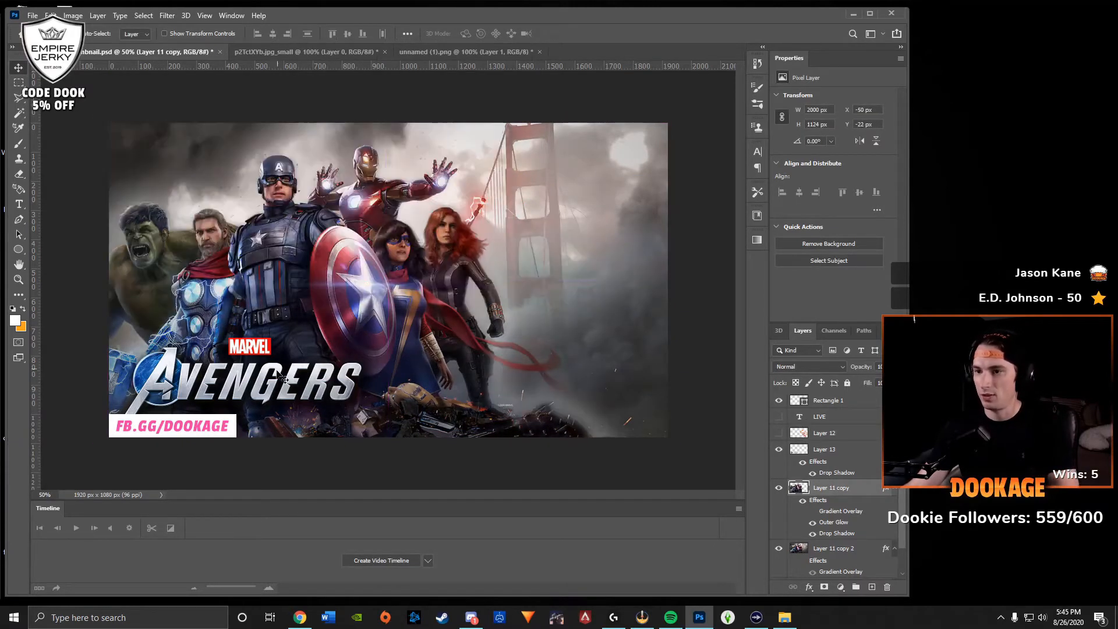
{"action": "left_click", "coordinate": [257, 400]}
{"action": "left_click_drag", "start_coordinate": [261, 400], "coordinate": [267, 201]}
Scale the logo to about 1892 × 643 px so it spans the canvas, placed at about X 4 px, Y 28 px.
{"action": "key", "text": "ctrl+t"}
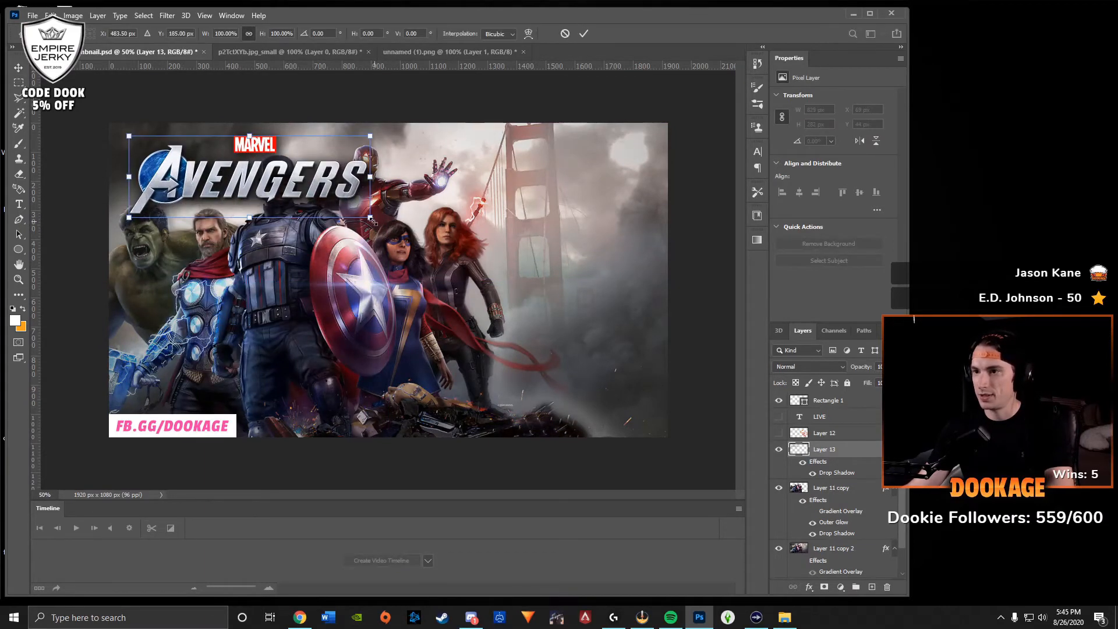
{"action": "left_click_drag", "start_coordinate": [371, 220], "coordinate": [671, 319]}
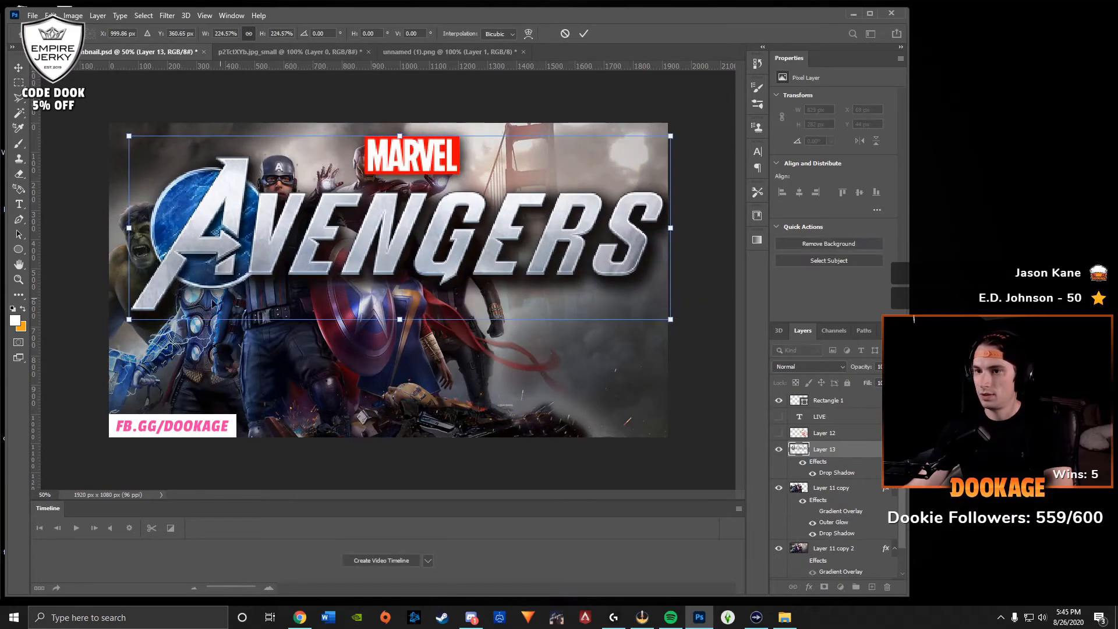
{"action": "left_click_drag", "start_coordinate": [128, 320], "coordinate": [120, 322]}
{"action": "left_click_drag", "start_coordinate": [374, 248], "coordinate": [364, 244]}
{"action": "key", "text": "Return"}
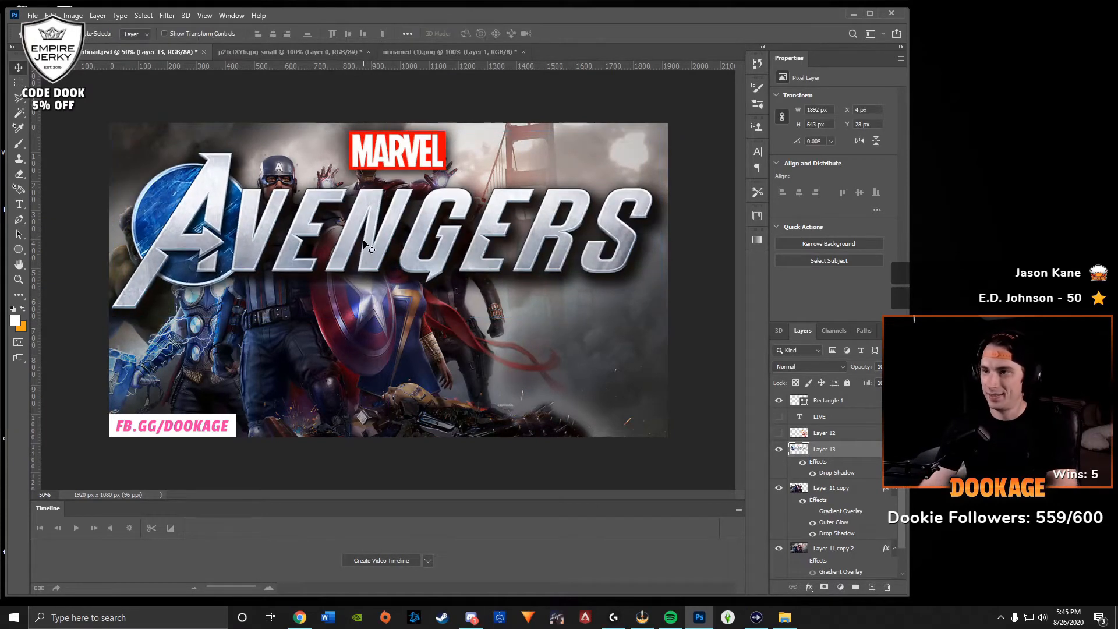
Send the logo layer behind the characters on Layer 11 copy and nudge it up to Y -92 px.
{"action": "key", "text": "ctrl+bracketleft"}
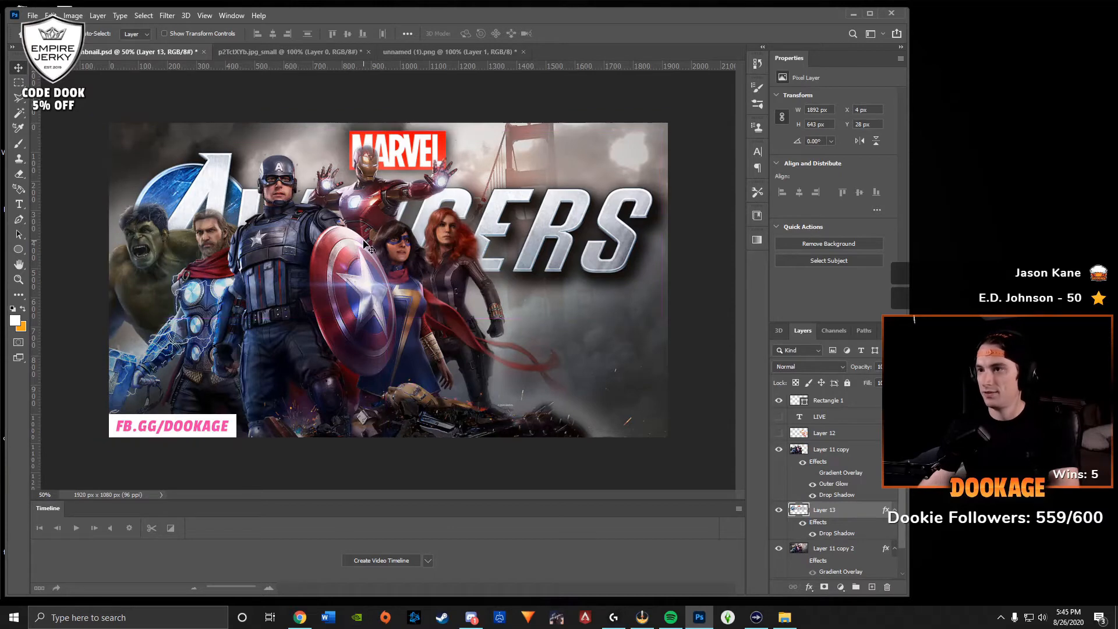
{"action": "key", "text": "shift+Up"}
{"action": "key", "text": "shift+Up"}
{"action": "key", "text": "shift+Up"}
{"action": "key", "text": "shift+Up"}
{"action": "key", "text": "shift+Up"}
{"action": "key", "text": "shift+Up"}
{"action": "key", "text": "shift+Up"}
{"action": "key", "text": "shift+Up"}
{"action": "key", "text": "shift+Up"}
{"action": "key", "text": "shift+Up"}
{"action": "key", "text": "shift+Up"}
{"action": "key", "text": "shift+Up"}
{"action": "key", "text": "shift+Up"}
{"action": "key", "text": "shift+Up"}
{"action": "key", "text": "shift+Up"}
{"action": "key", "text": "shift+Up"}
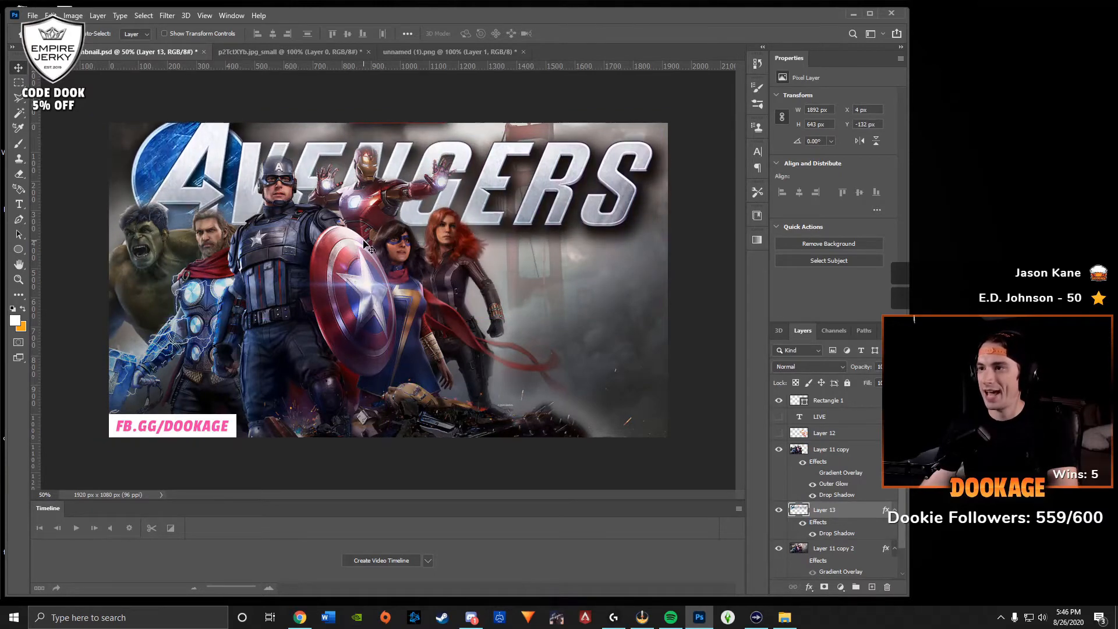
{"action": "key", "text": "shift+Down"}
{"action": "key", "text": "shift+Down"}
{"action": "key", "text": "shift+Down"}
{"action": "key", "text": "shift+Down"}
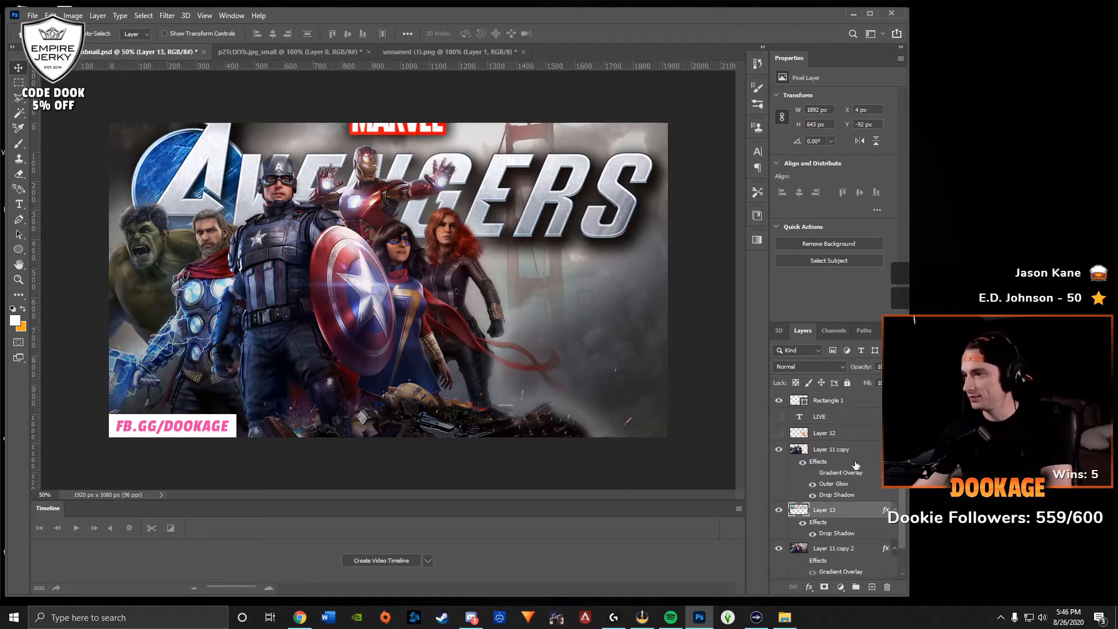
Soften the logo's drop shadow to 43% opacity, 4 px distance, 6% spread and 29 px size.
{"action": "double_click", "coordinate": [848, 534]}
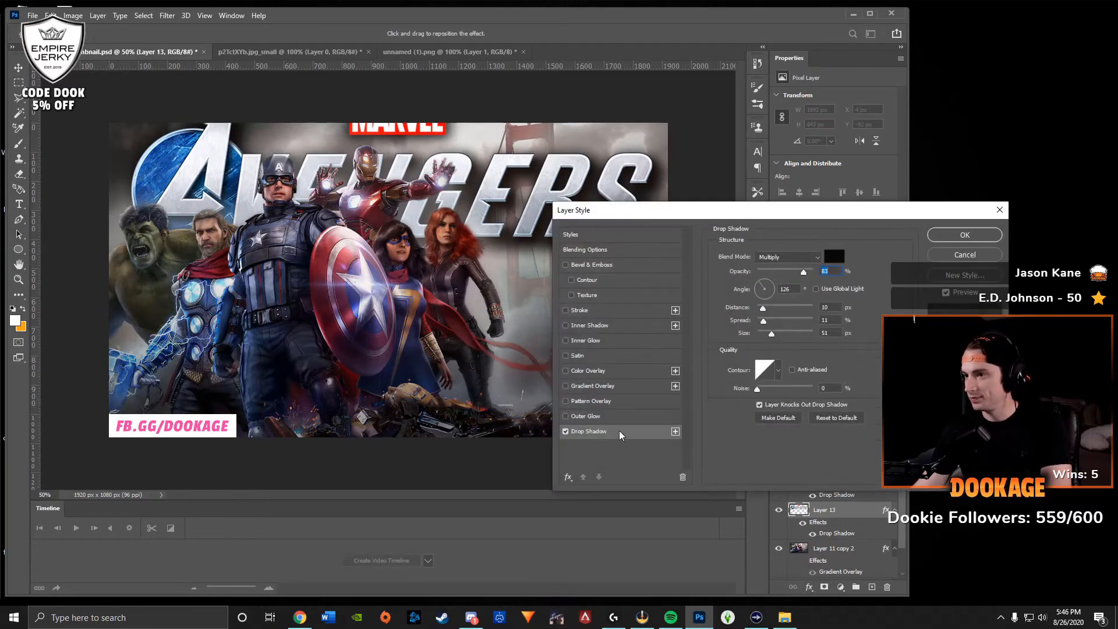
{"action": "left_click", "coordinate": [778, 270]}
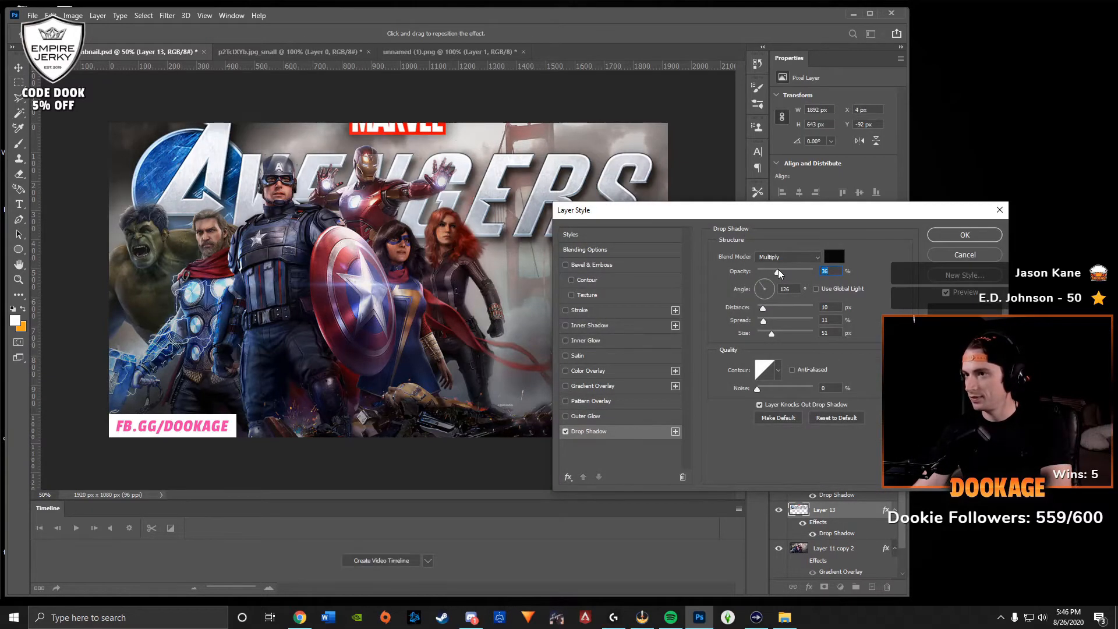
{"action": "left_click_drag", "start_coordinate": [778, 270], "coordinate": [782, 273]}
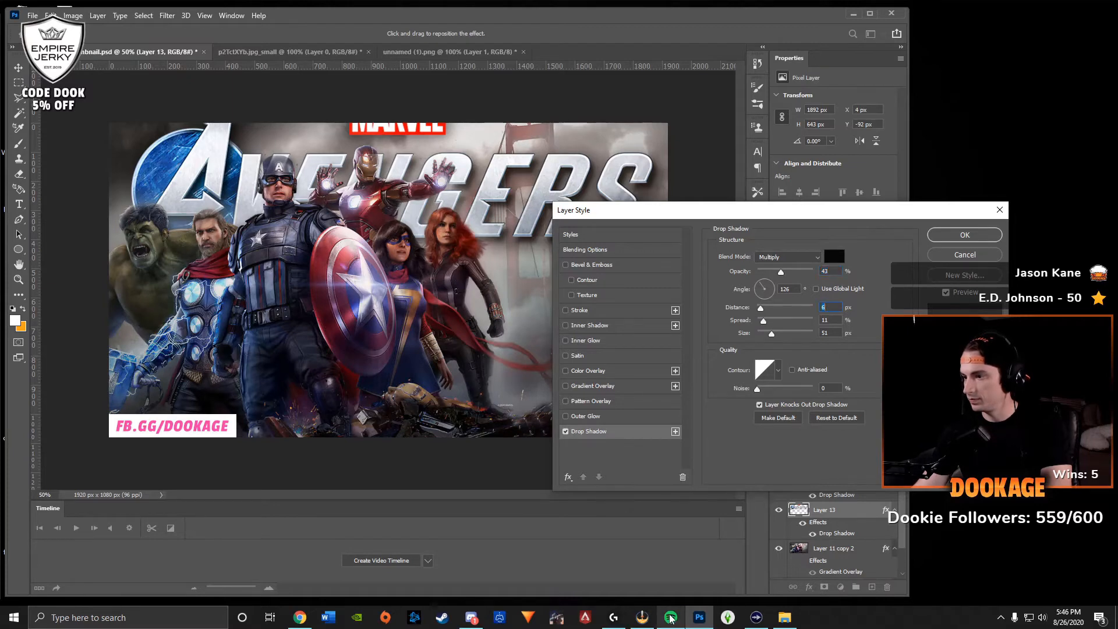
{"action": "left_click_drag", "start_coordinate": [772, 334], "coordinate": [760, 310]}
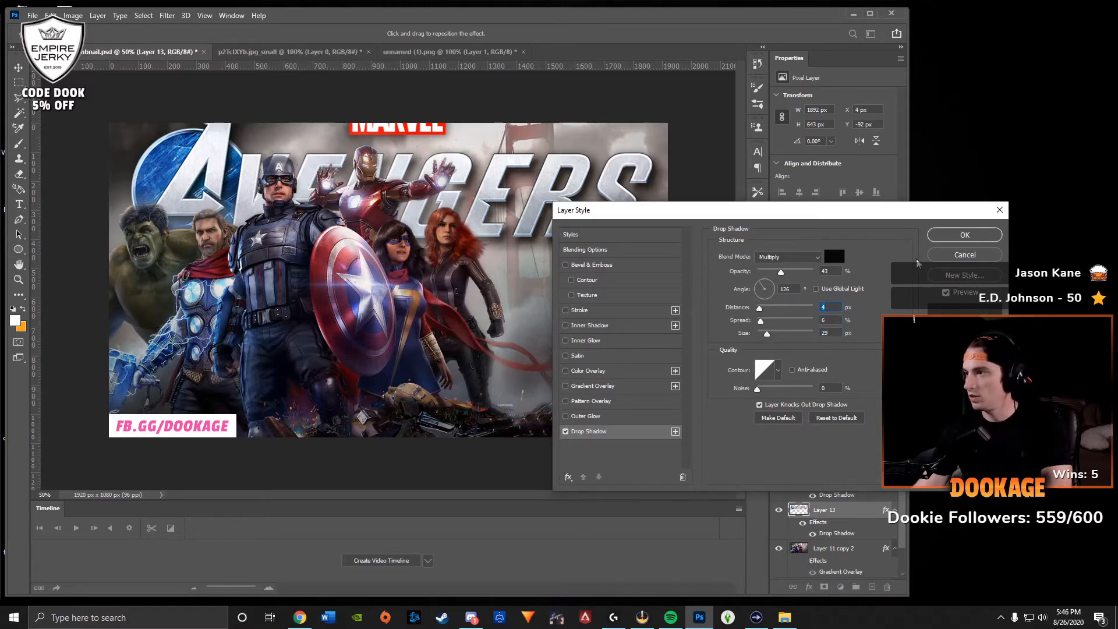
{"action": "left_click", "coordinate": [949, 236]}
Erase the red MARVEL label from the logo layer using a rectangular selection, and deselect.
{"action": "left_click", "coordinate": [19, 84]}
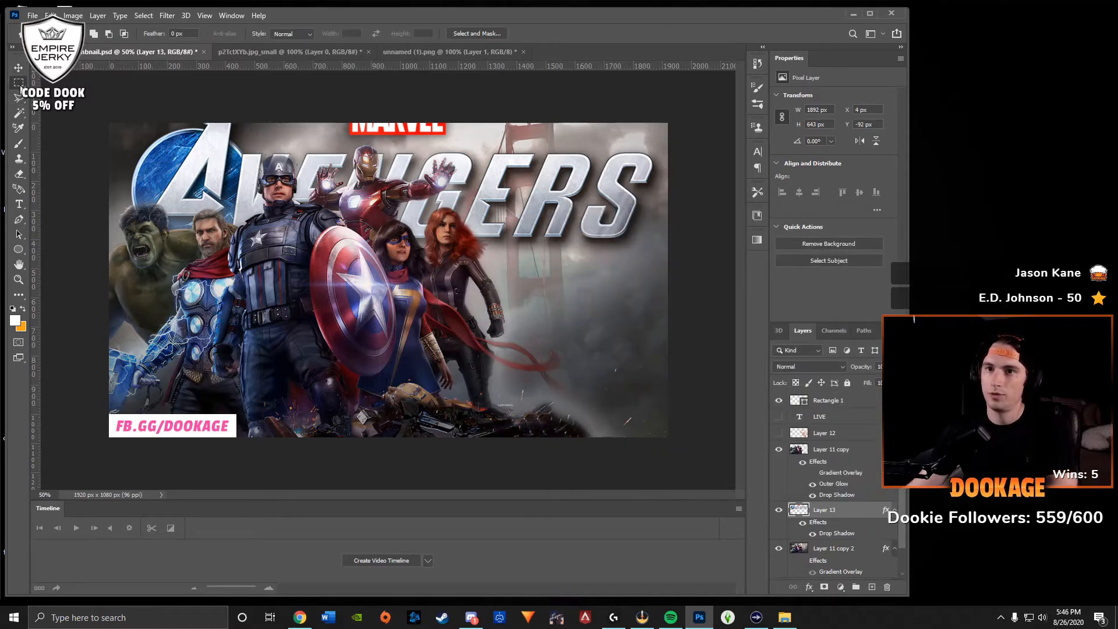
{"action": "left_click_drag", "start_coordinate": [310, 102], "coordinate": [481, 142]}
{"action": "key", "text": "ctrl+d"}
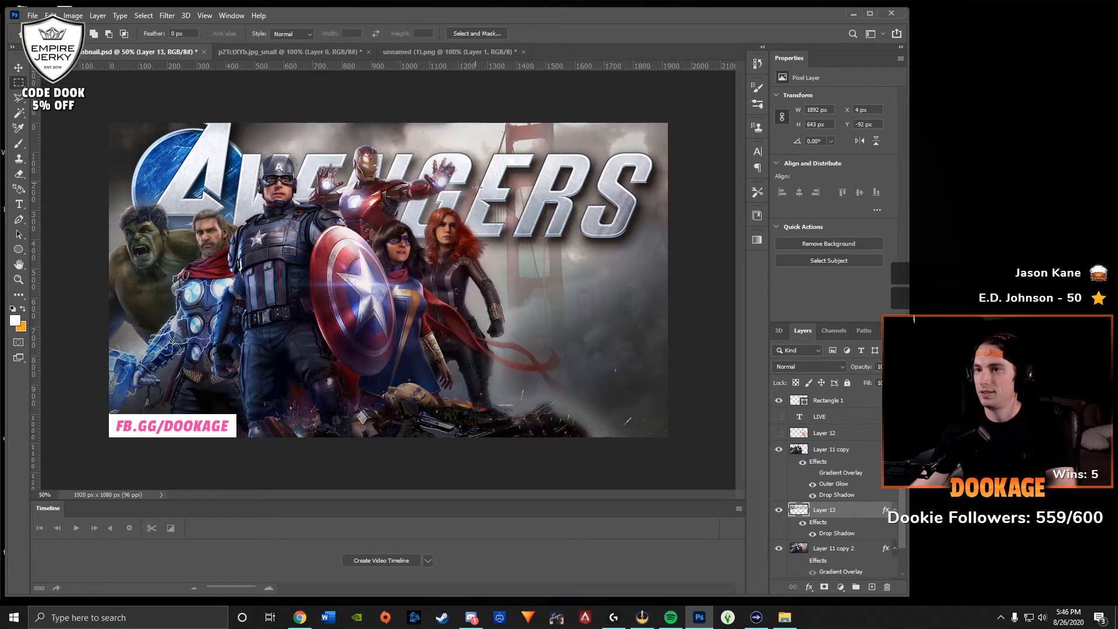
Move the Avengers lettering straight up to about Y -130 px and deselect its layer.
{"action": "key", "text": "v"}
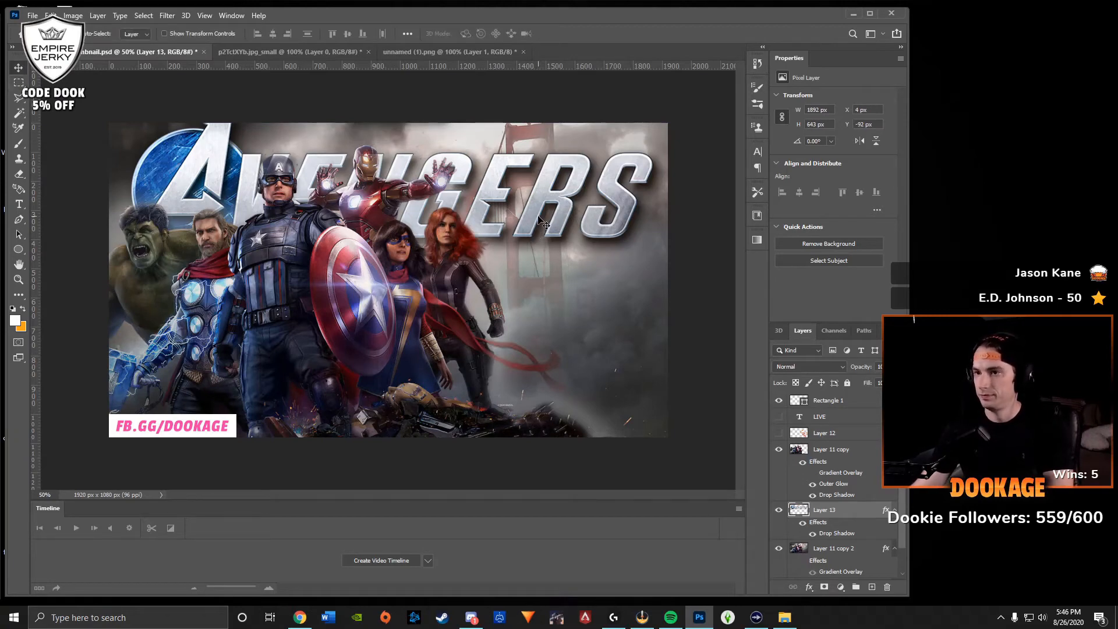
{"action": "mouse_move", "coordinate": [535, 194]}
{"action": "left_mouse_down"}
{"action": "mouse_move", "coordinate": [533, 175]}
{"action": "mouse_move", "coordinate": [539, 189]}
{"action": "left_mouse_up"}
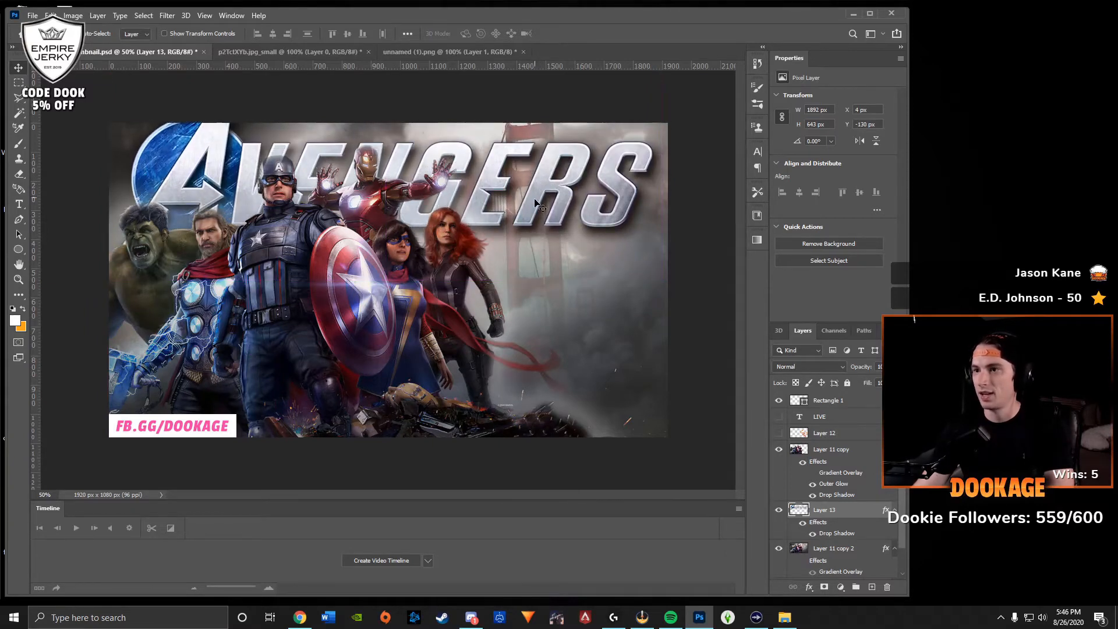
{"action": "left_click", "coordinate": [697, 227]}
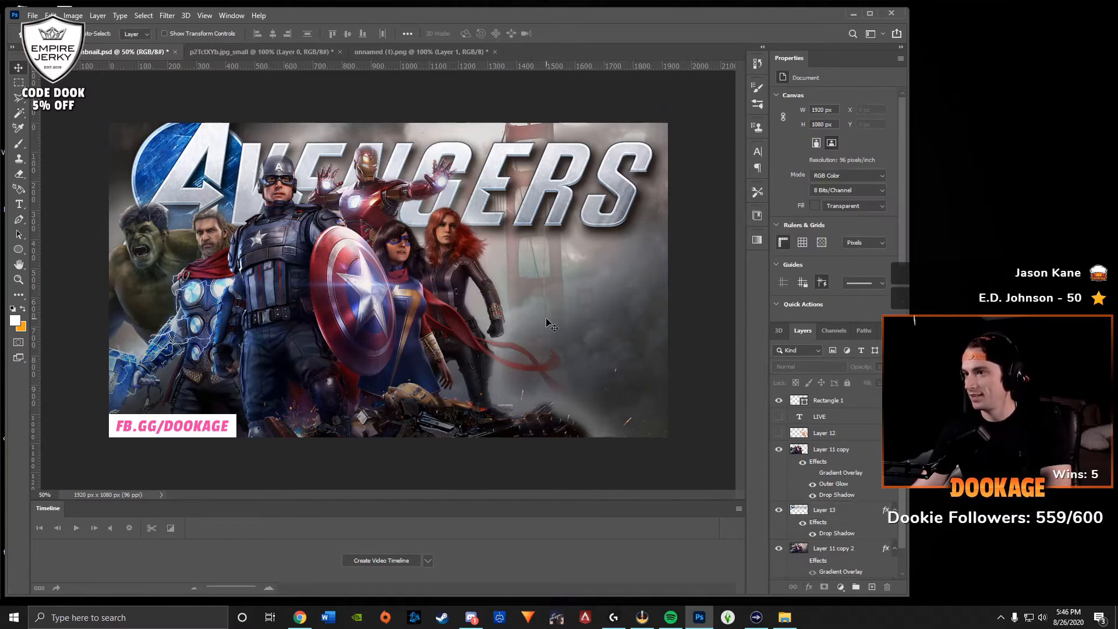
Duplicate the background layer Layer 11 copy 2 under the default copy name.
{"action": "left_click", "coordinate": [548, 314]}
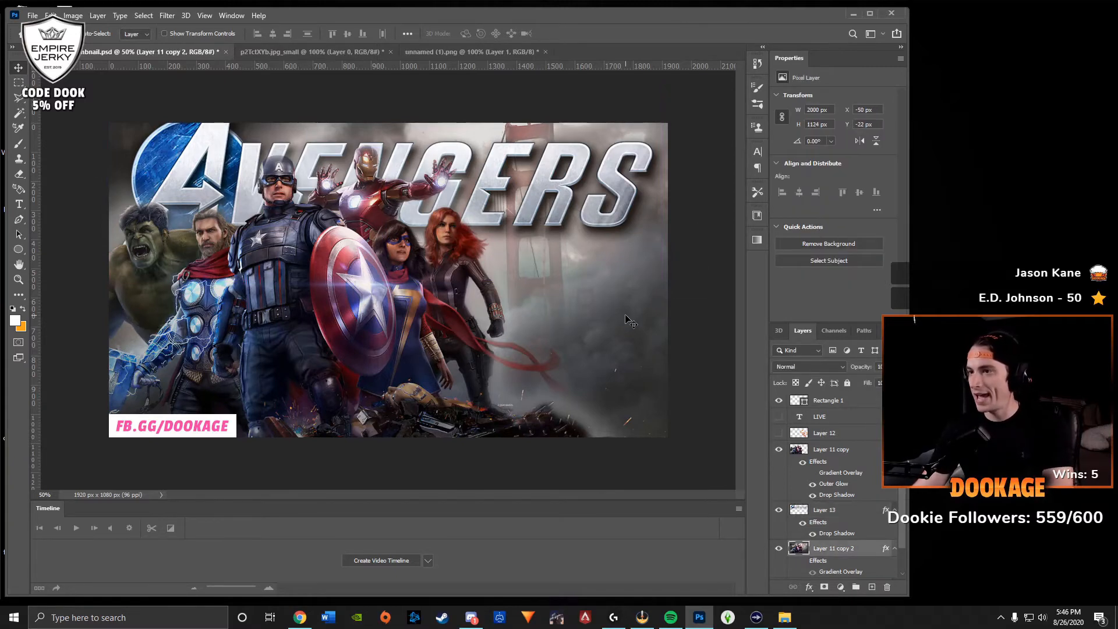
{"action": "left_click", "coordinate": [457, 279]}
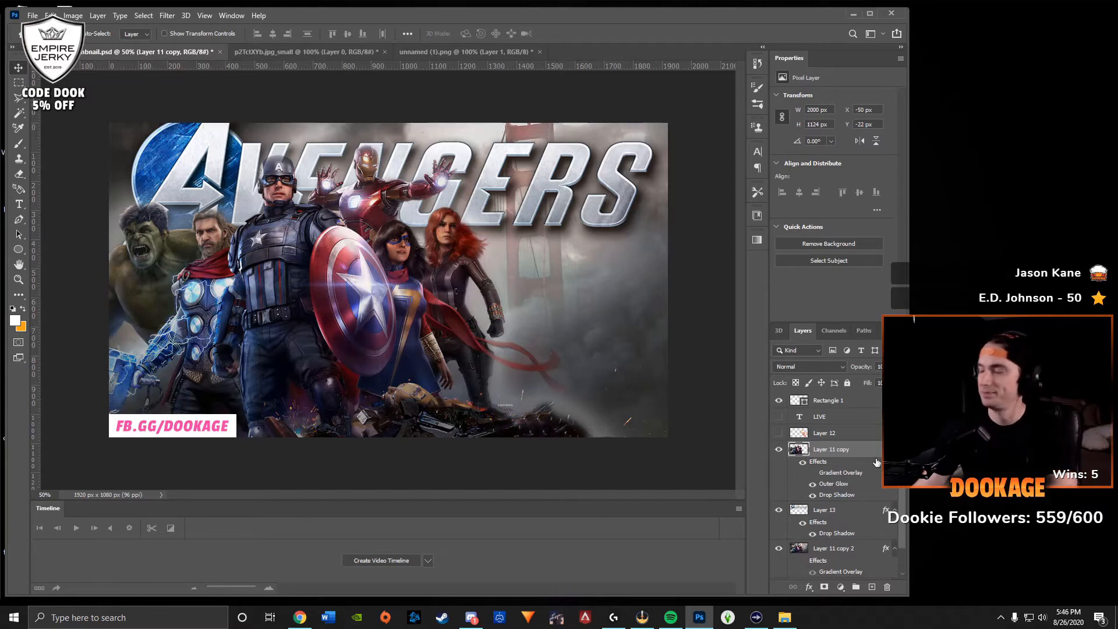
{"action": "left_click", "coordinate": [832, 549]}
{"action": "right_click", "coordinate": [847, 548]}
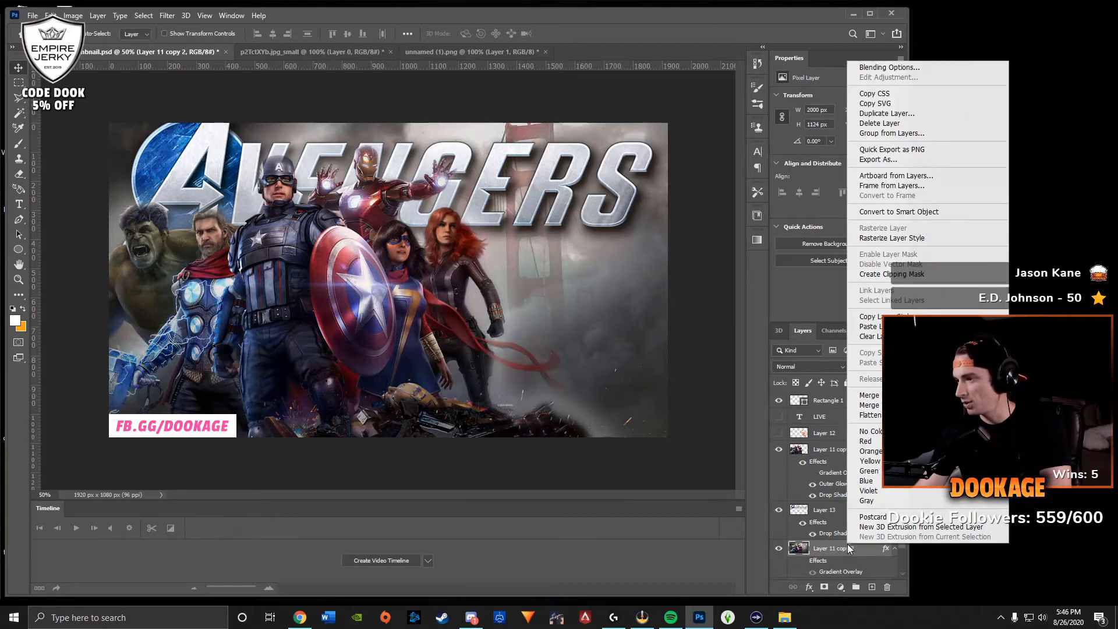
{"action": "left_click", "coordinate": [886, 113]}
{"action": "key", "text": "Return"}
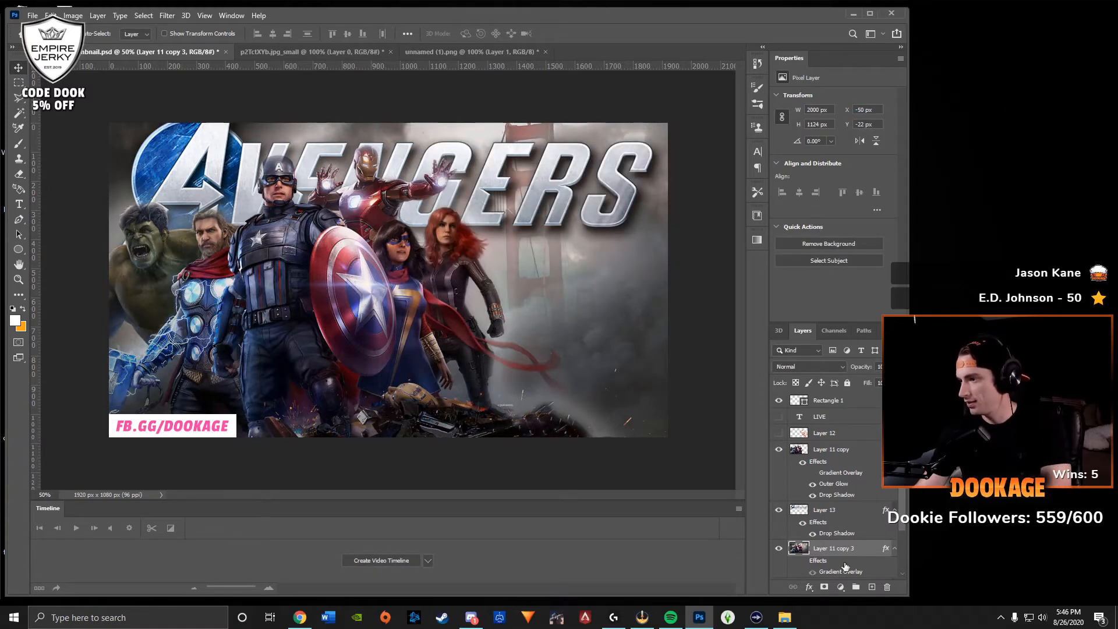
Delete the background duplicate Layer 11 copy 2 from the layer stack.
{"action": "scroll", "coordinate": [854, 534], "scroll_direction": "down", "scroll_amount": 3}
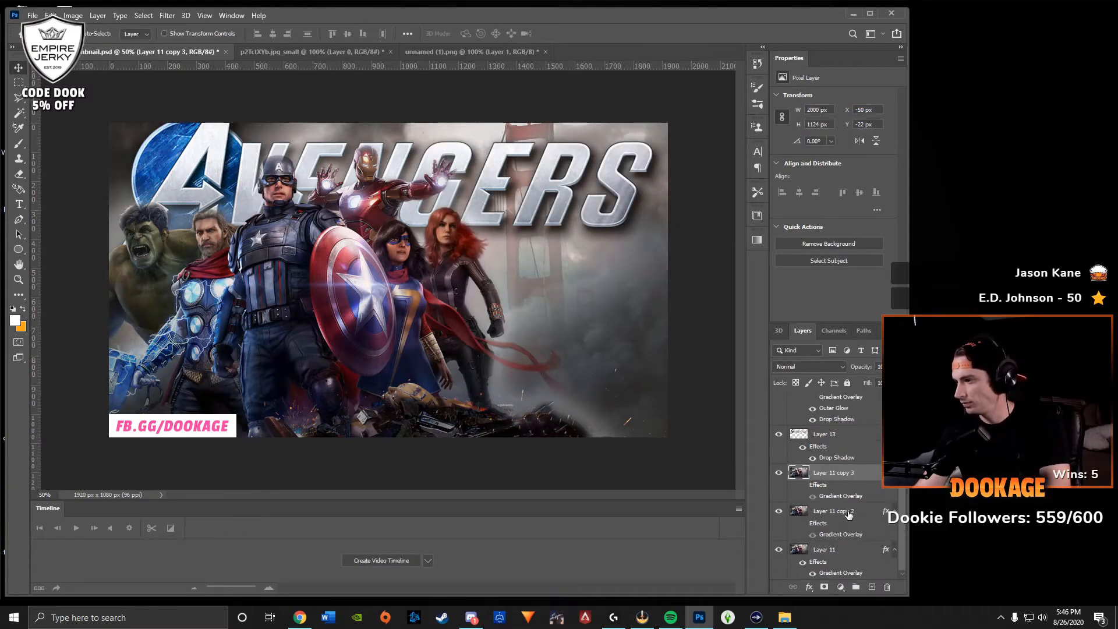
{"action": "left_click", "coordinate": [849, 511]}
{"action": "key", "text": "Delete"}
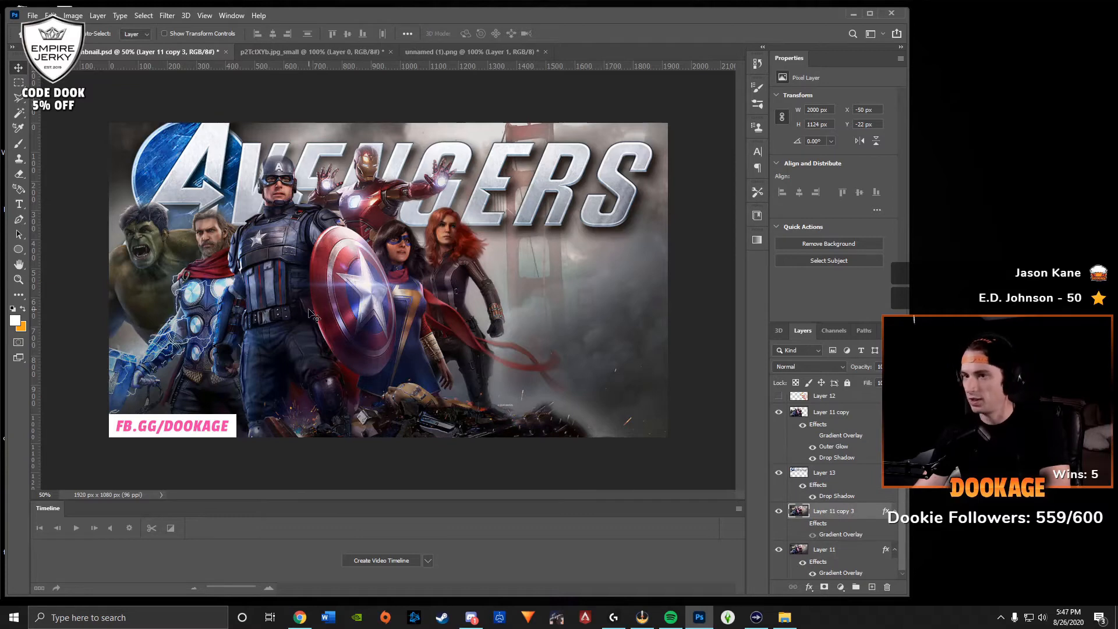
Retouch Captain America's helmet around the A emblem on Layer 11 copy with the Clone Stamp tool.
{"action": "left_click", "coordinate": [18, 158]}
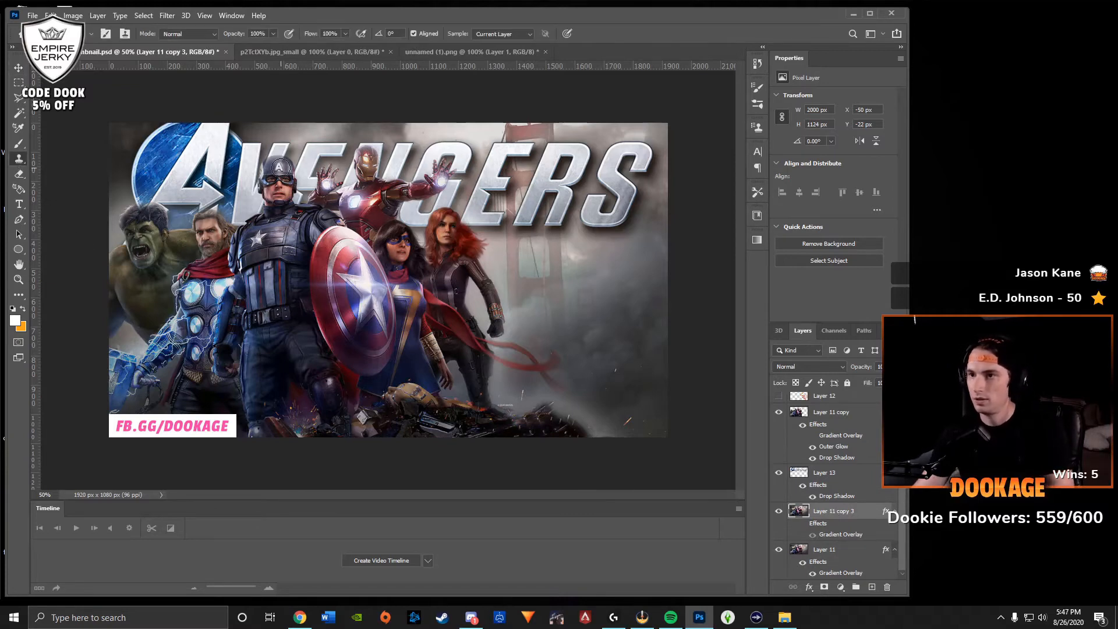
{"action": "key", "text": "super"}
{"action": "key", "text": "Escape"}
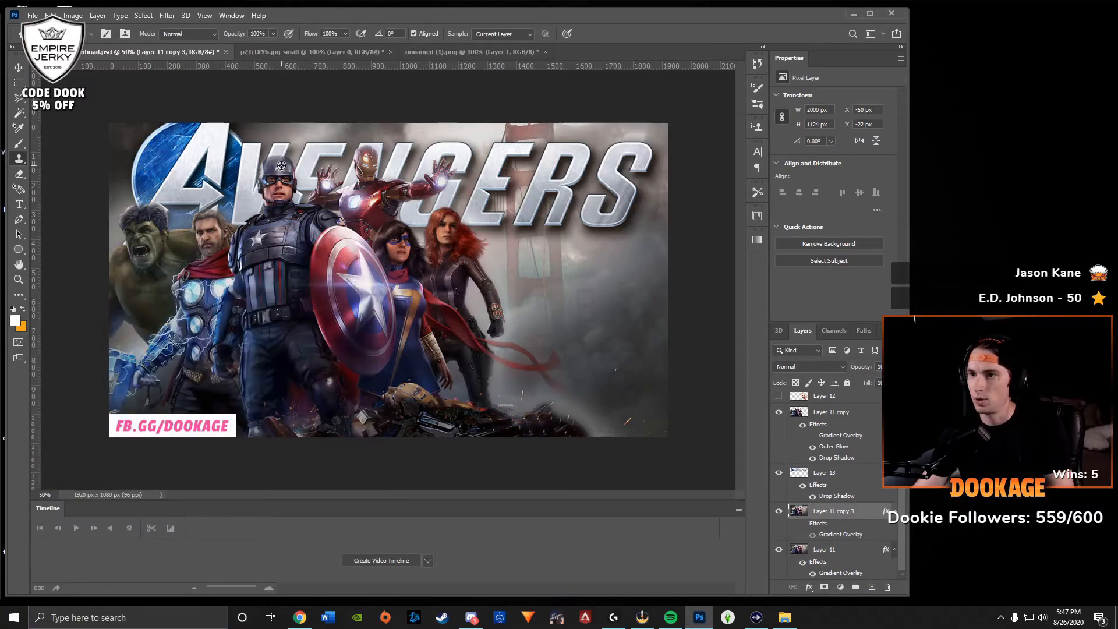
{"action": "left_click", "coordinate": [825, 414]}
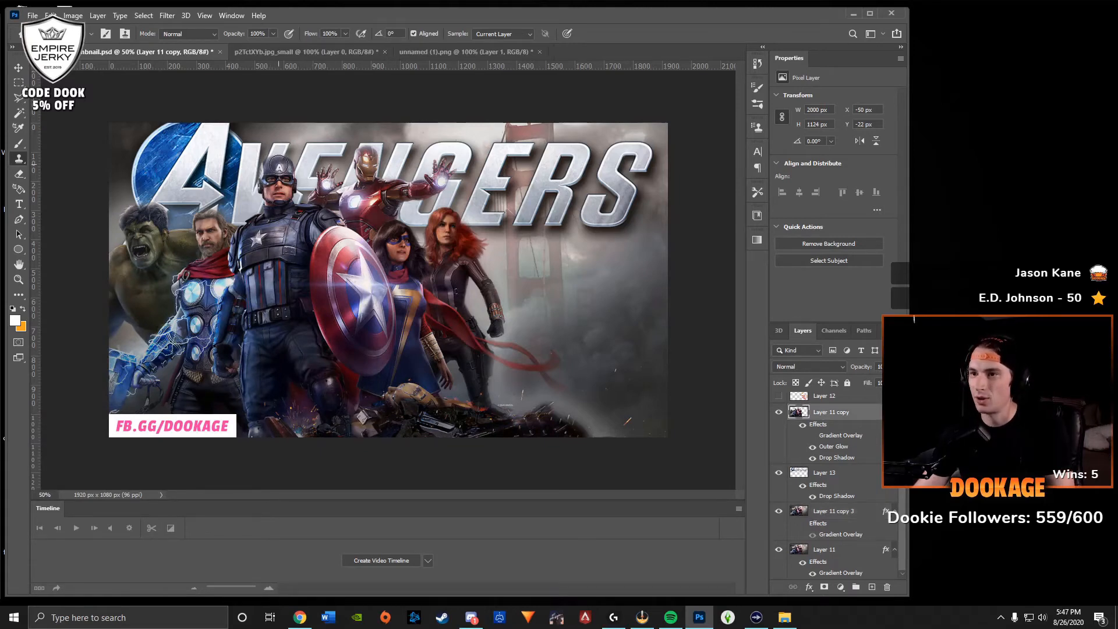
{"action": "left_click", "coordinate": [284, 186]}
{"action": "key", "text": "ctrl+plus"}
{"action": "key", "text": "ctrl+plus"}
{"action": "key", "text": "ctrl+plus"}
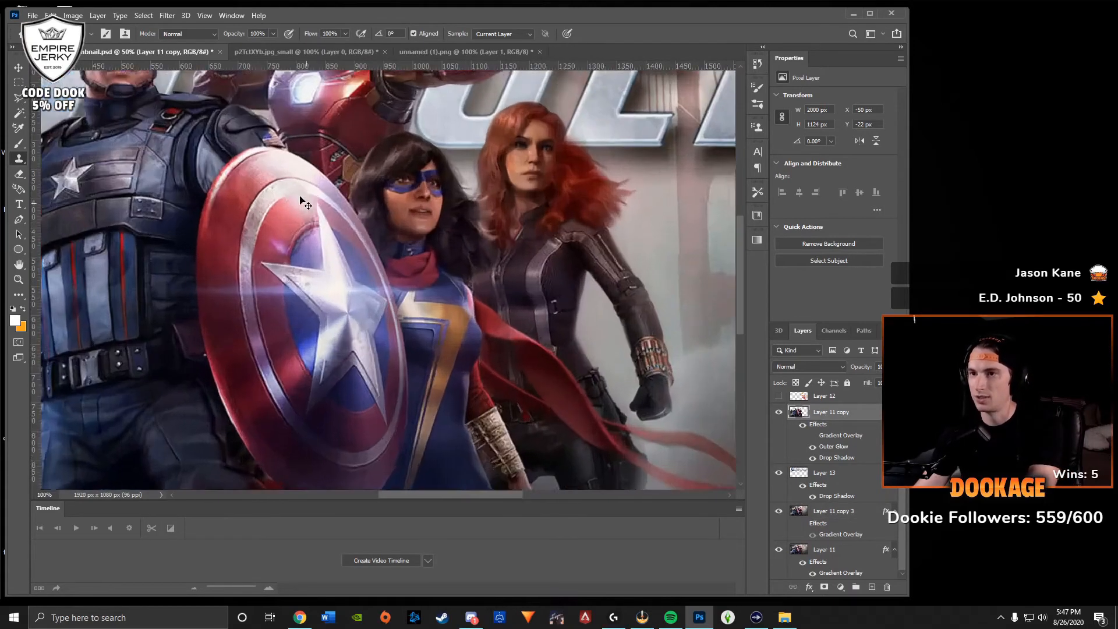
{"action": "left_click_drag", "start_coordinate": [303, 202], "coordinate": [507, 366]}
{"action": "mouse_move", "coordinate": [224, 110]}
{"action": "left_mouse_down"}
{"action": "mouse_move", "coordinate": [363, 212]}
{"action": "mouse_move", "coordinate": [487, 365]}
{"action": "left_mouse_up"}
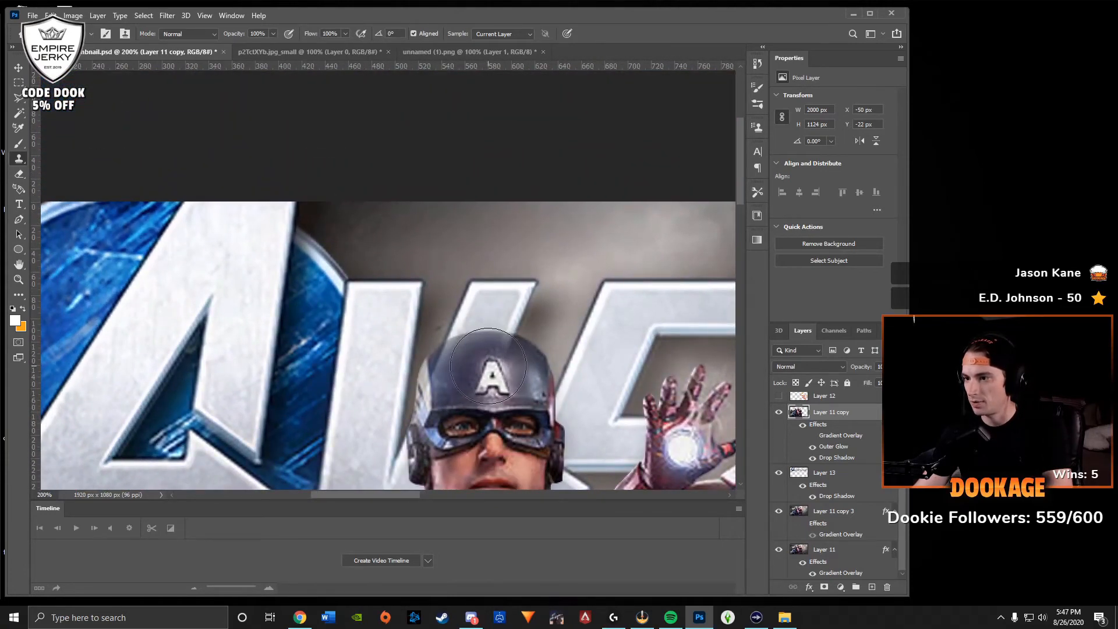
{"action": "left_click", "coordinate": [488, 365]}
{"action": "mouse_move", "coordinate": [487, 365]}
{"action": "left_mouse_down"}
{"action": "mouse_move", "coordinate": [463, 377]}
{"action": "mouse_move", "coordinate": [493, 374]}
{"action": "left_mouse_up"}
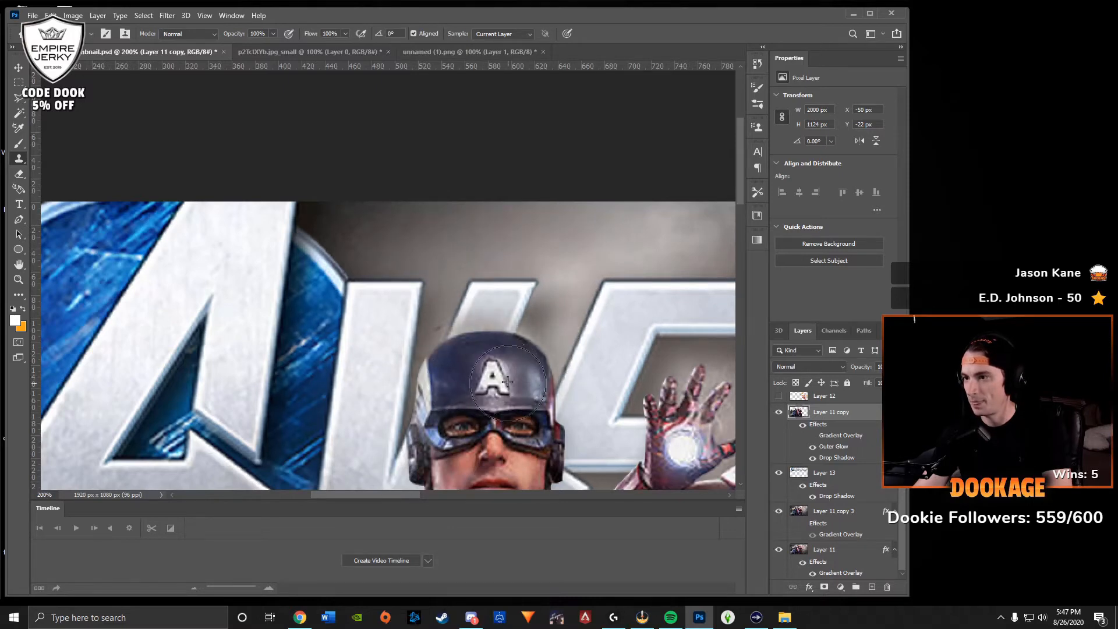
Clone over Iron Man's helmet and Thor's hair and forehead on Layer 11 copy.
{"action": "left_click_drag", "start_coordinate": [464, 394], "coordinate": [296, 225]}
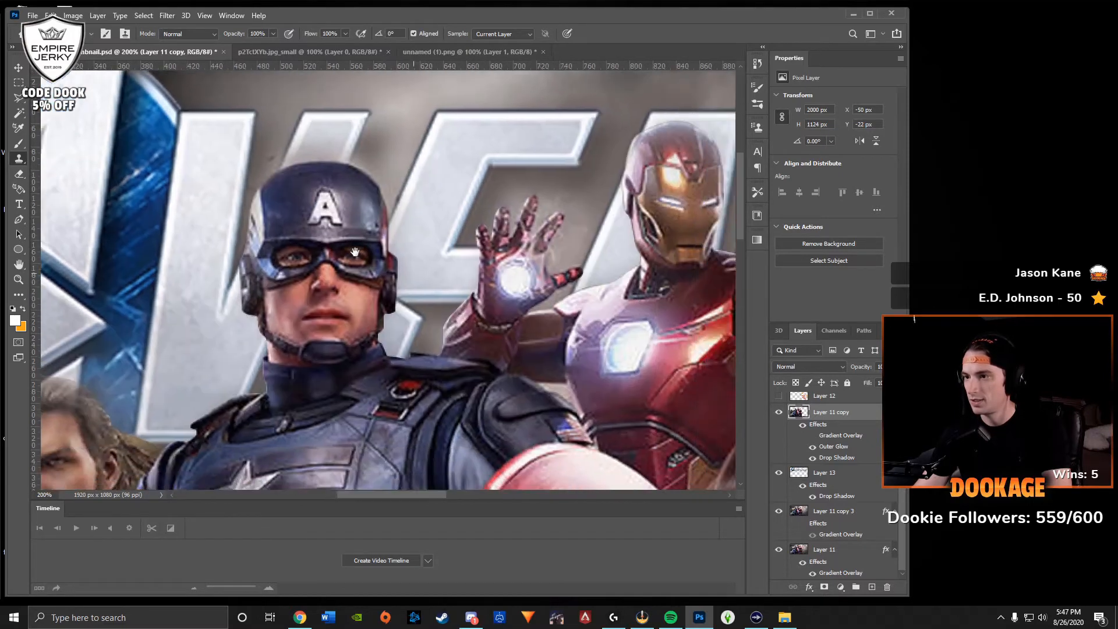
{"action": "left_click_drag", "start_coordinate": [567, 248], "coordinate": [411, 283]}
{"action": "mouse_move", "coordinate": [515, 192]}
{"action": "left_mouse_down"}
{"action": "mouse_move", "coordinate": [508, 198]}
{"action": "mouse_move", "coordinate": [526, 187]}
{"action": "mouse_move", "coordinate": [521, 201]}
{"action": "left_mouse_up"}
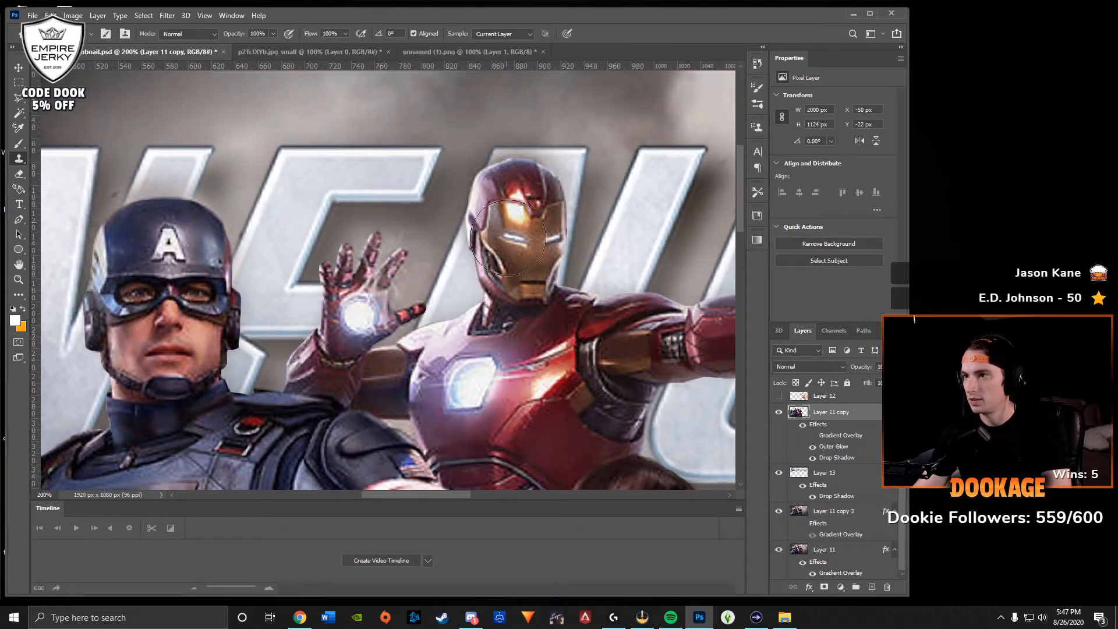
{"action": "left_click_drag", "start_coordinate": [213, 364], "coordinate": [681, 208]}
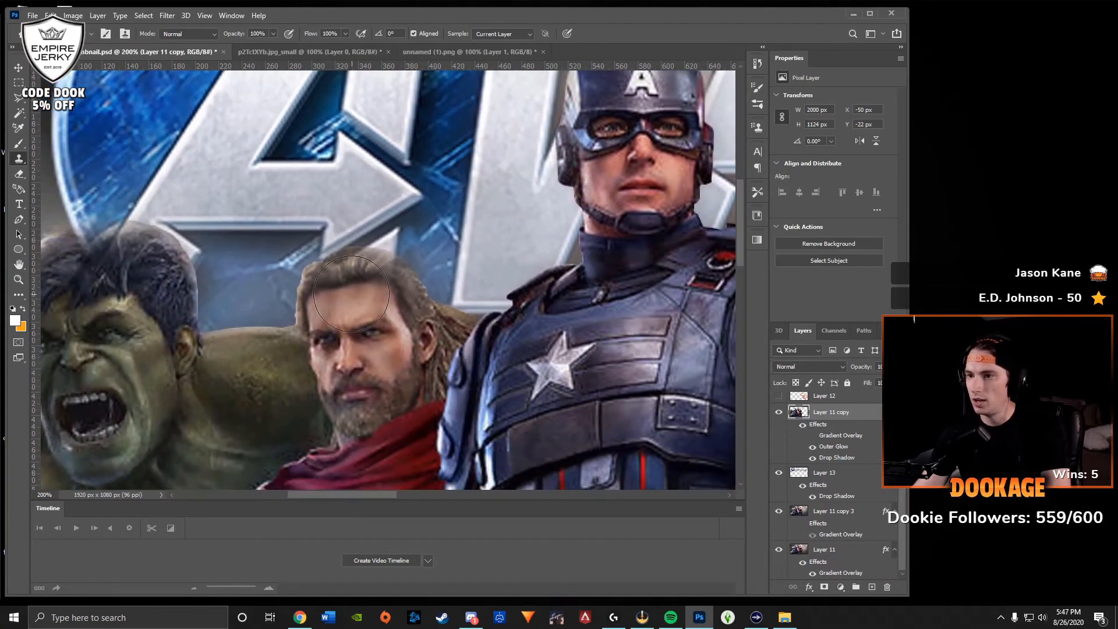
{"action": "left_click_drag", "start_coordinate": [362, 290], "coordinate": [389, 315]}
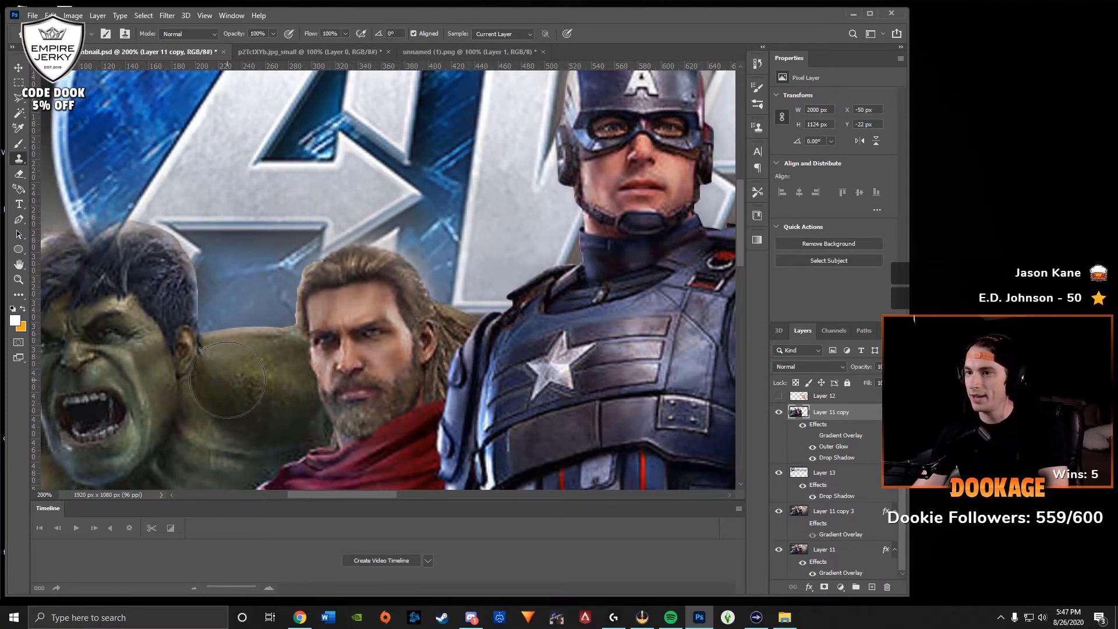
Clone over the Hulk's hair and brow on Layer 11 copy.
{"action": "mouse_move", "coordinate": [147, 270]}
{"action": "left_mouse_down"}
{"action": "mouse_move", "coordinate": [87, 256]}
{"action": "mouse_move", "coordinate": [87, 273]}
{"action": "left_mouse_up"}
{"action": "left_click_drag", "start_coordinate": [115, 335], "coordinate": [327, 347]}
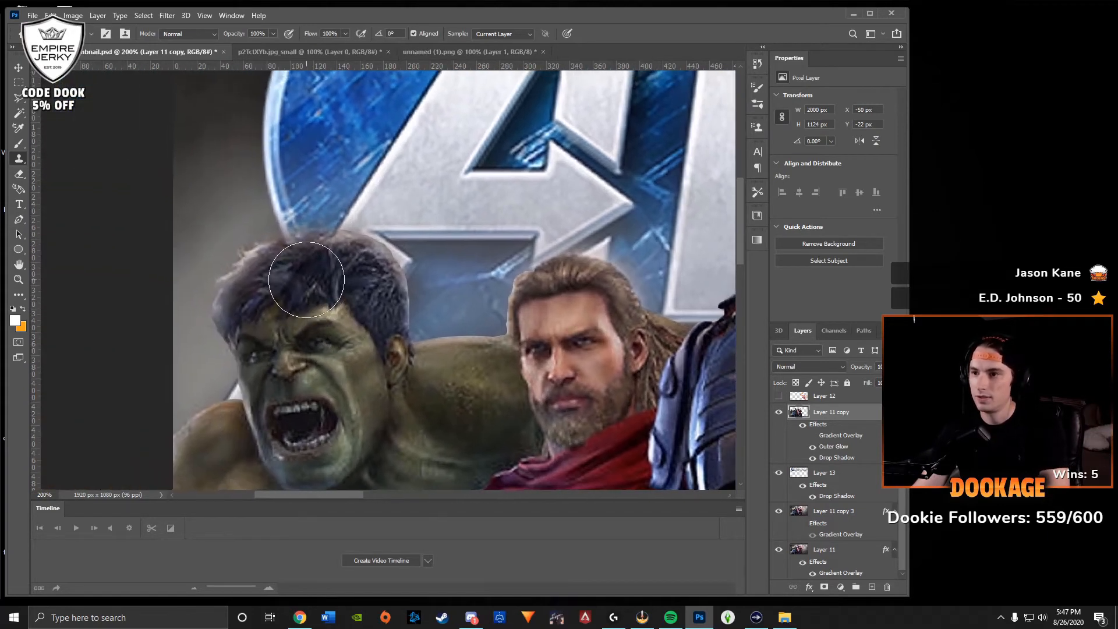
{"action": "mouse_move", "coordinate": [268, 285]}
{"action": "left_mouse_down"}
{"action": "mouse_move", "coordinate": [251, 347]}
{"action": "mouse_move", "coordinate": [252, 305]}
{"action": "mouse_move", "coordinate": [290, 332]}
{"action": "left_mouse_up"}
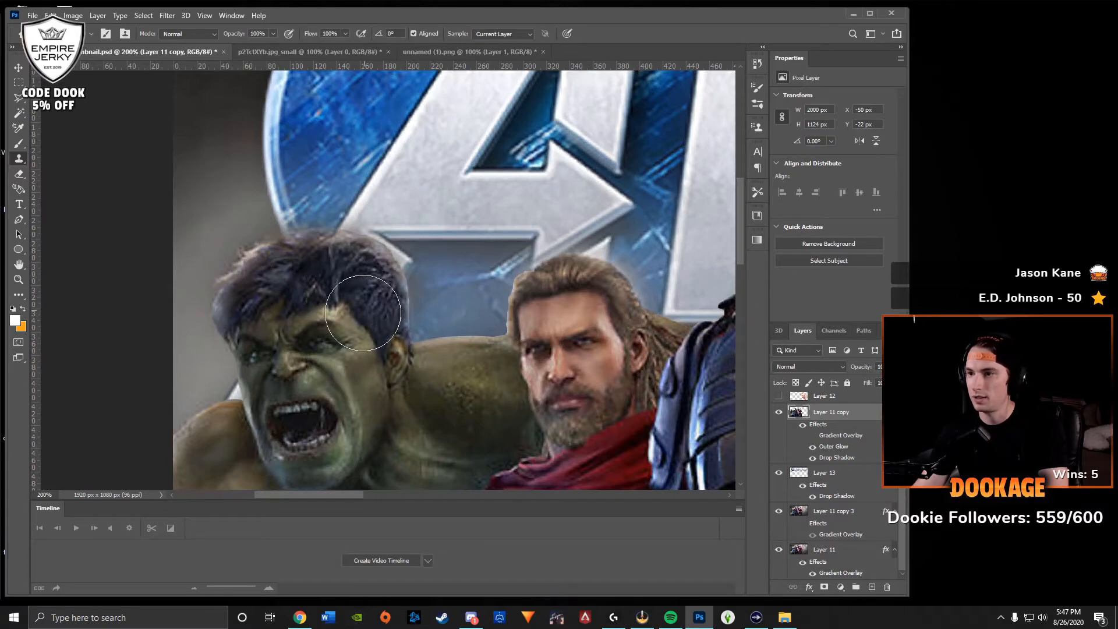
Erase the leftover fringe around the Hulk's hair using a Soft Round 23 px eraser with 0% hardness.
{"action": "left_click", "coordinate": [20, 172]}
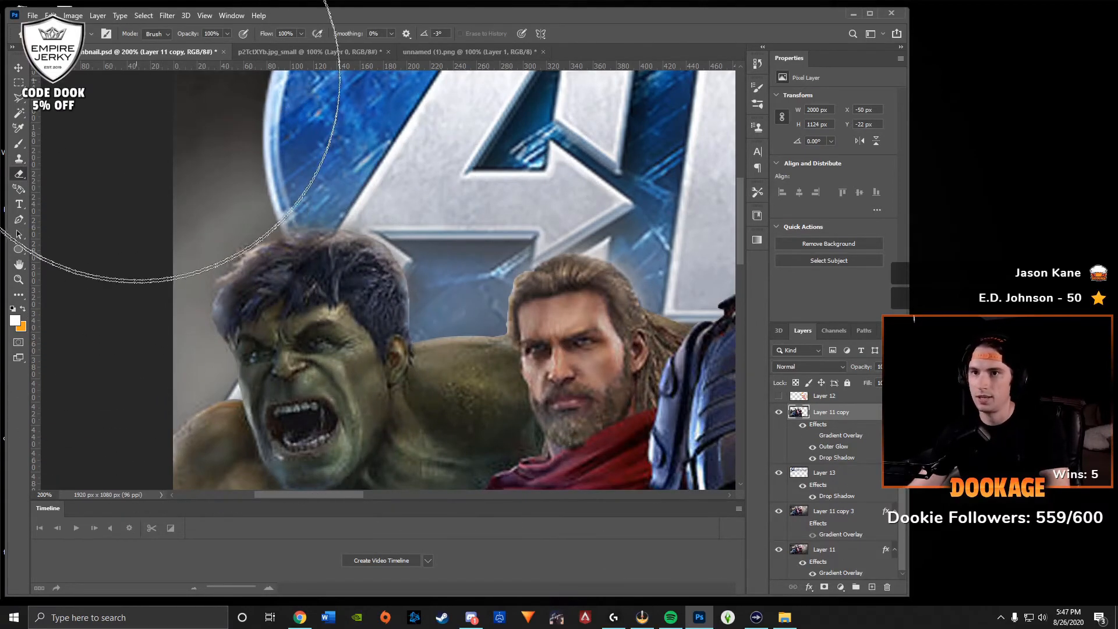
{"action": "left_click", "coordinate": [92, 34]}
{"action": "left_click", "coordinate": [81, 71]}
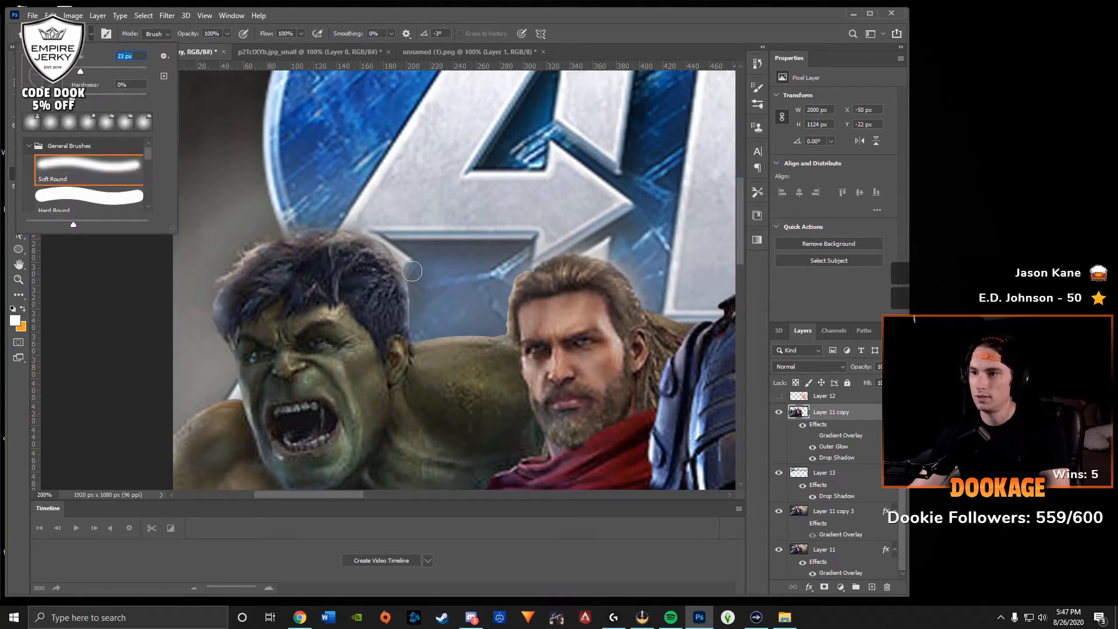
{"action": "left_click", "coordinate": [413, 316]}
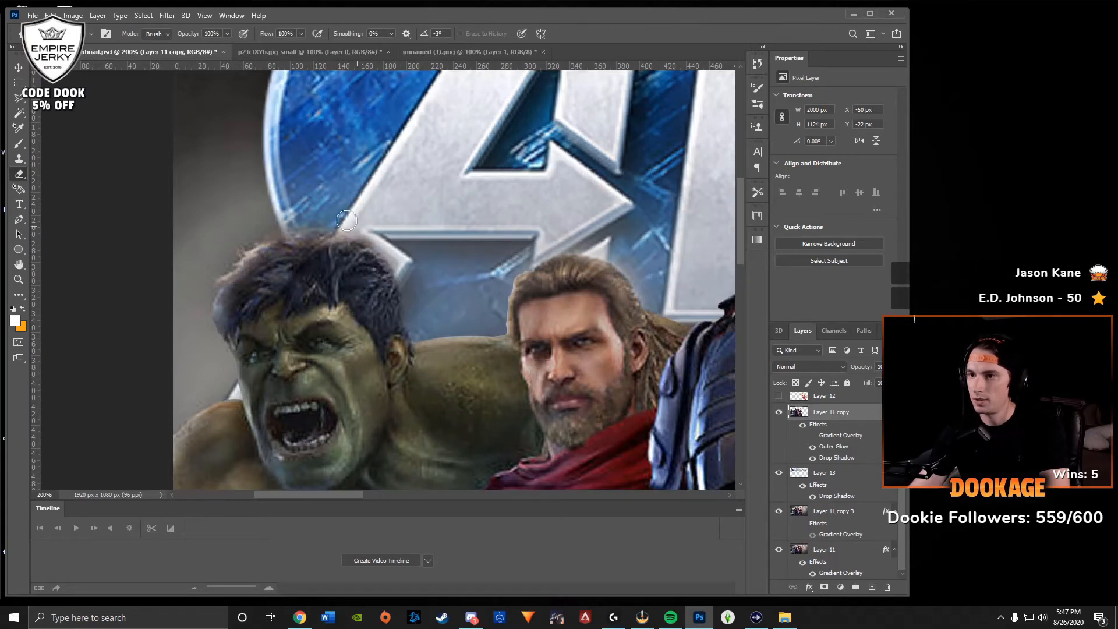
{"action": "scroll", "coordinate": [378, 419], "scroll_direction": "down", "scroll_amount": 3}
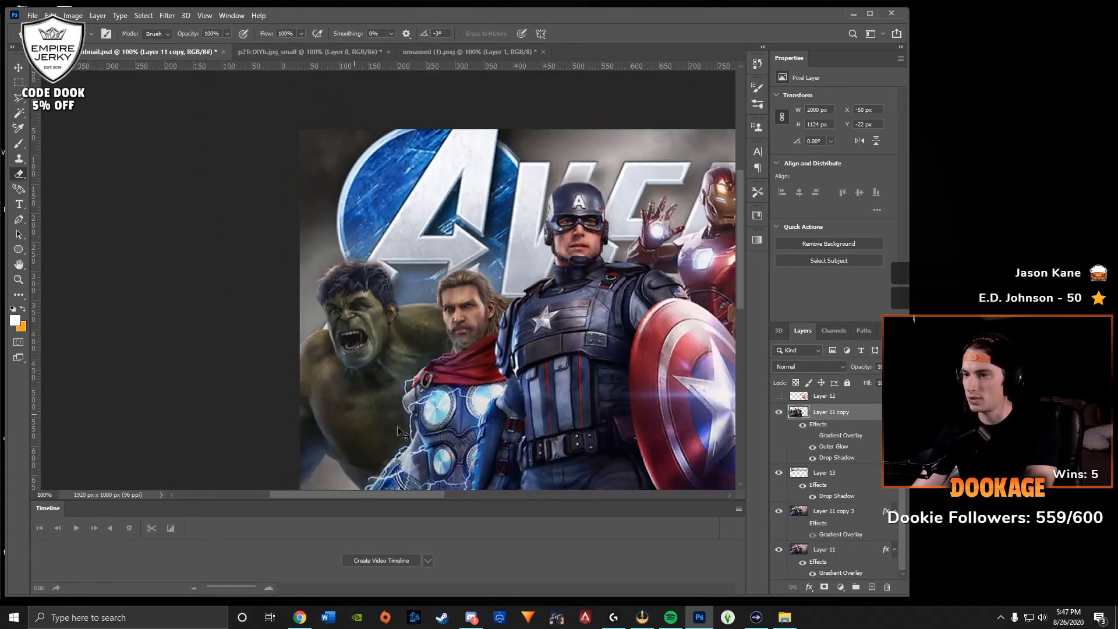
{"action": "scroll", "coordinate": [491, 410], "scroll_direction": "down", "scroll_amount": 1}
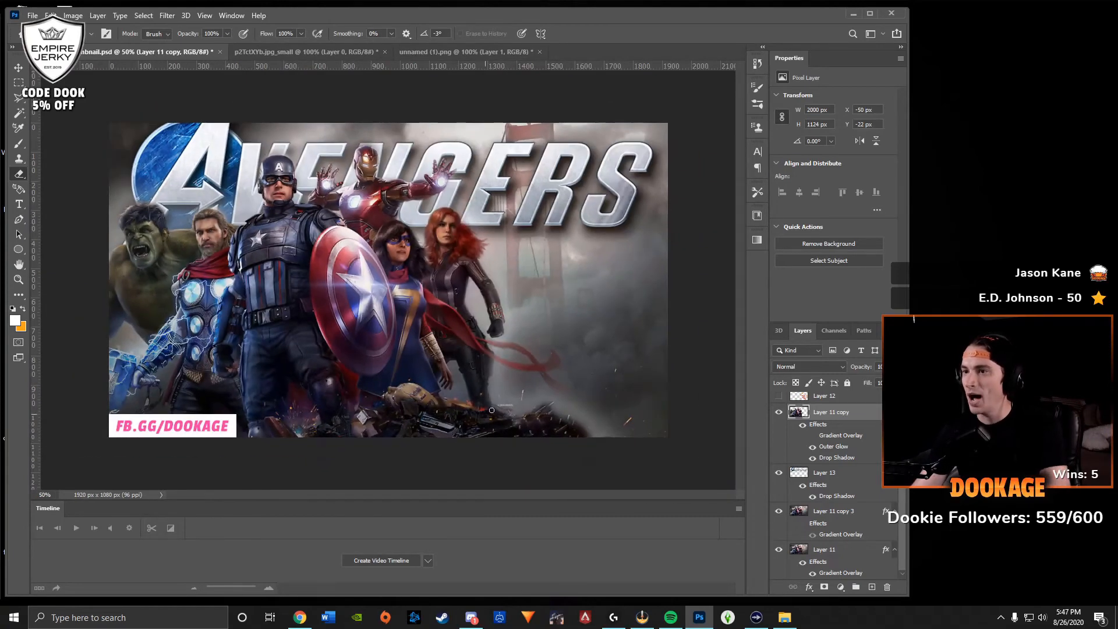
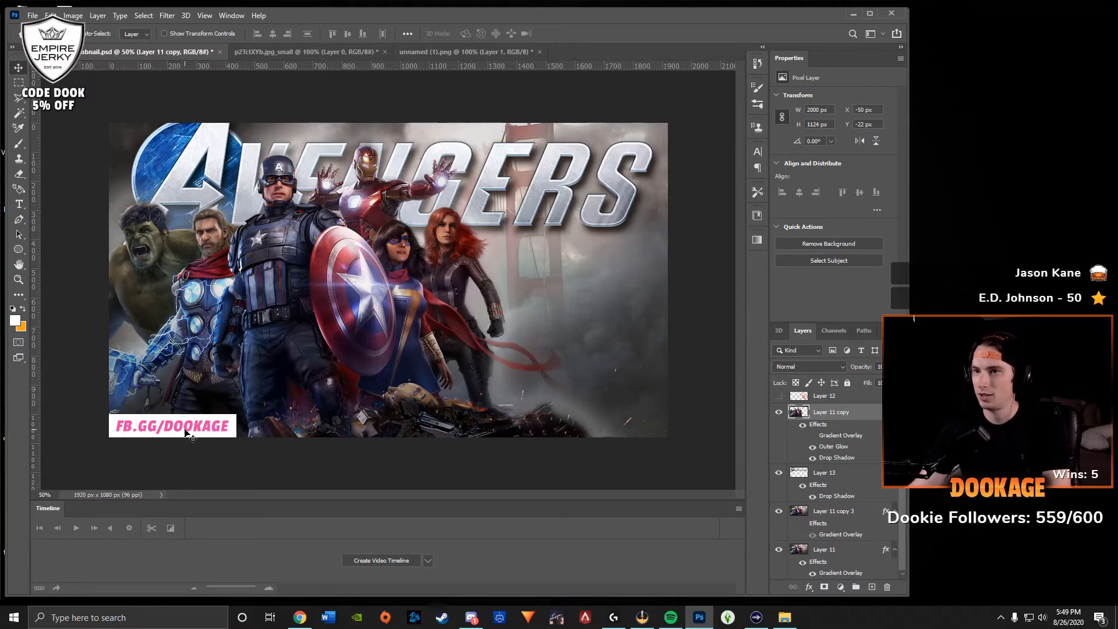
Save the thumbnail document and make the phoenix logo on Layer 12 visible.
{"action": "key", "text": "ctrl+s"}
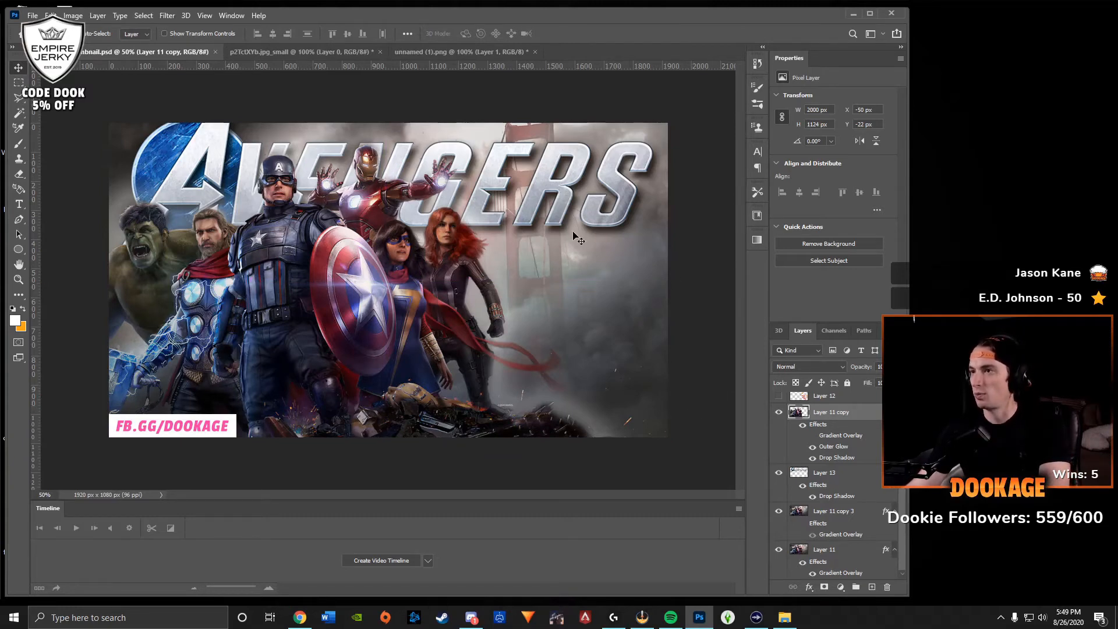
{"action": "key", "text": "alt+Tab"}
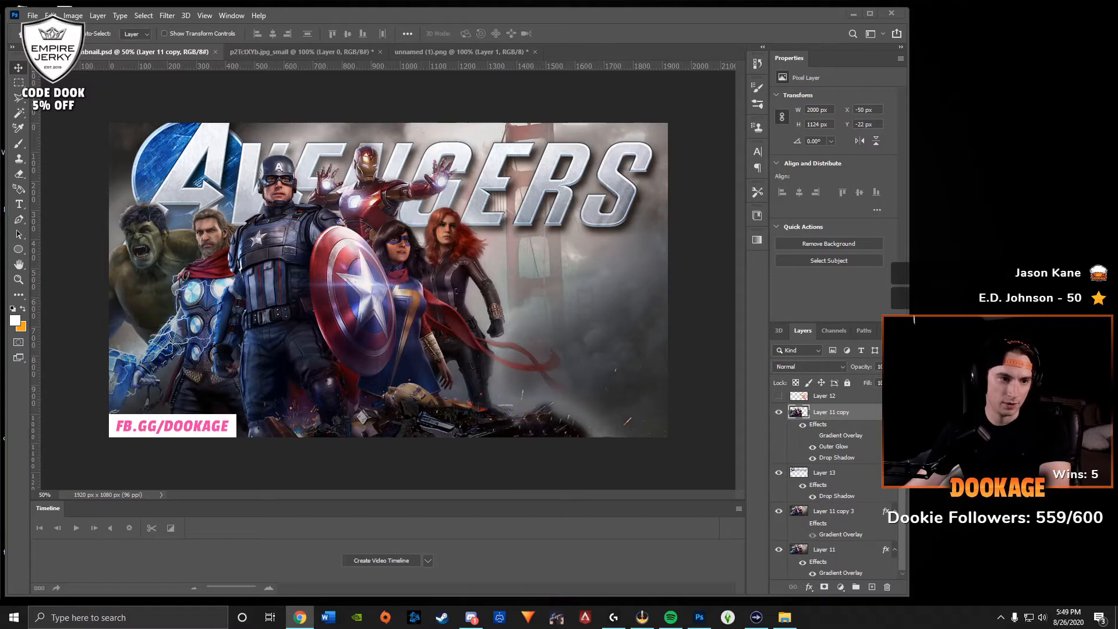
{"action": "left_click", "coordinate": [779, 396]}
{"action": "left_click", "coordinate": [778, 396]}
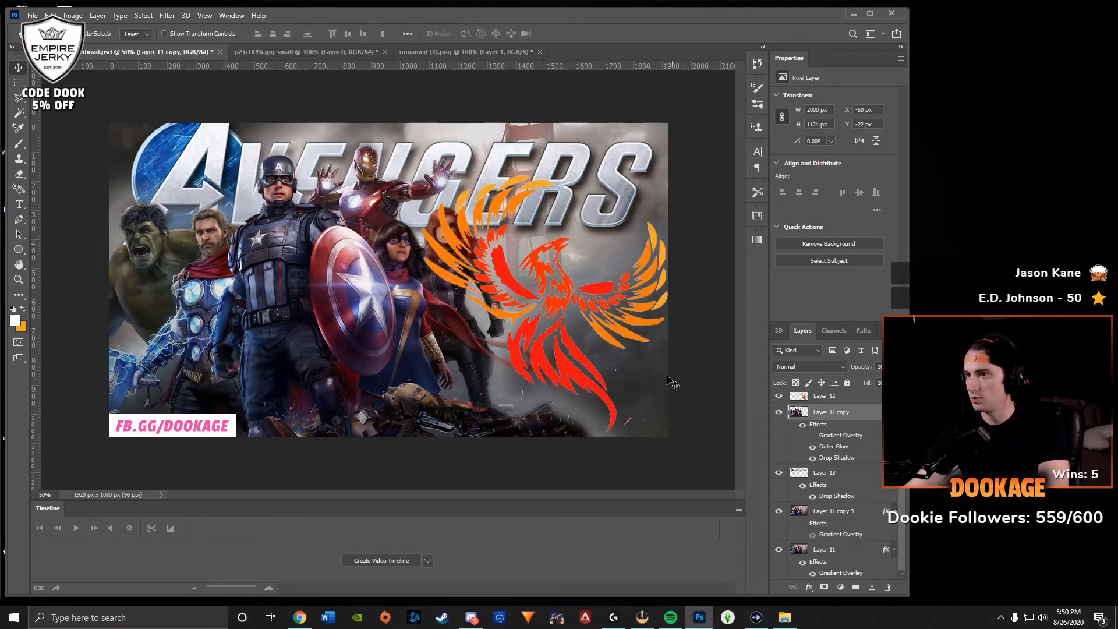
Compare the background with and without Layer 11 copy 3 and delete that duplicate layer.
{"action": "left_click", "coordinate": [555, 318]}
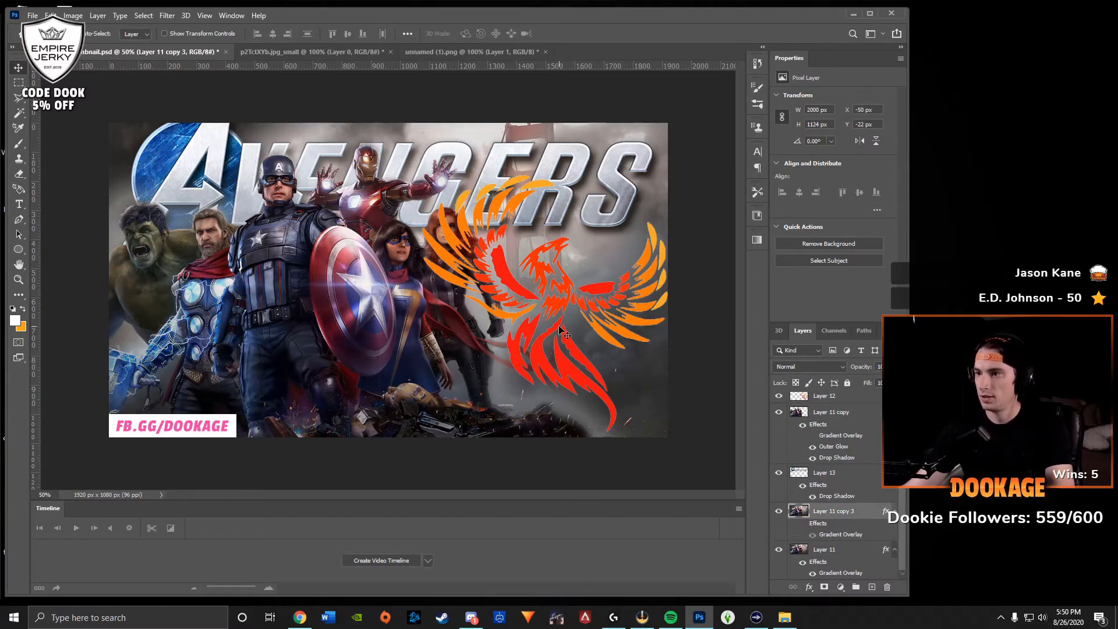
{"action": "key", "text": "ctrl+bracketleft"}
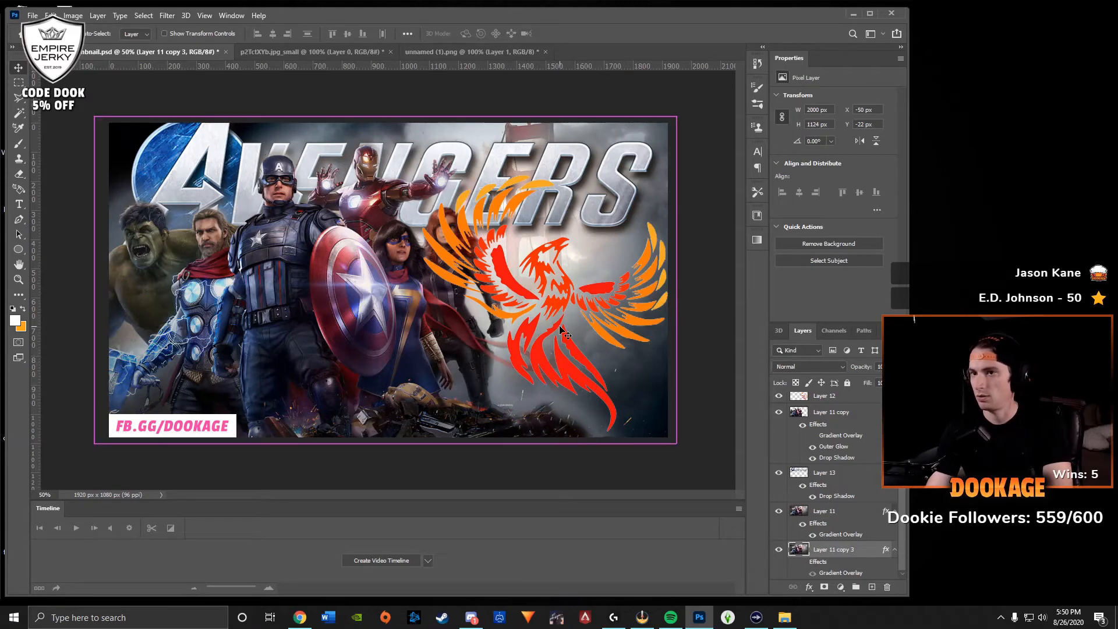
{"action": "key", "text": "ctrl+bracketright"}
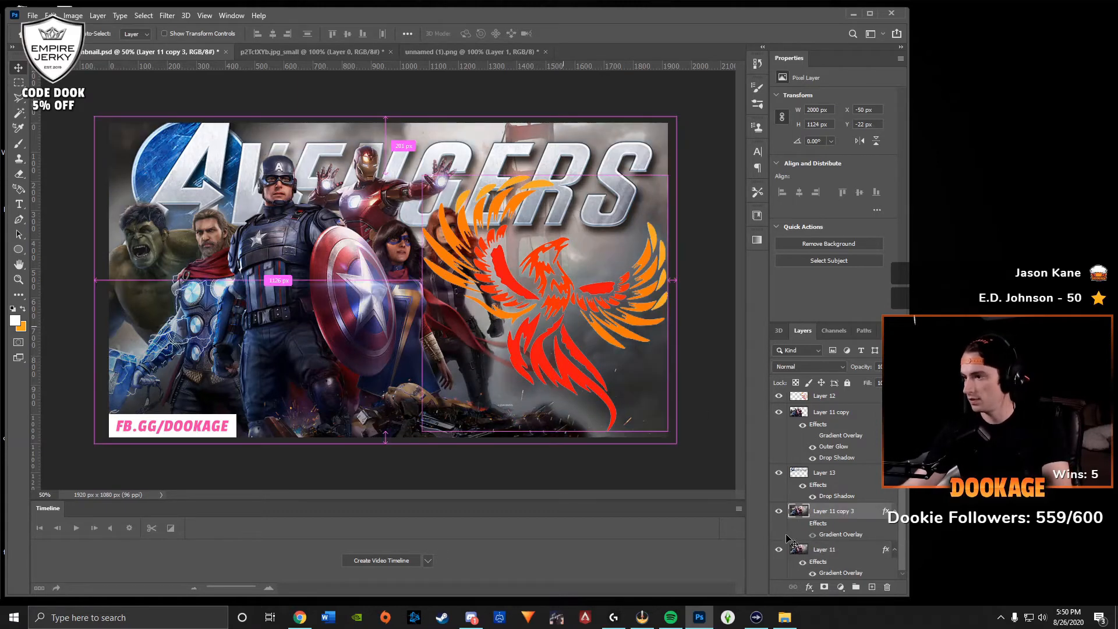
{"action": "left_click", "coordinate": [780, 511]}
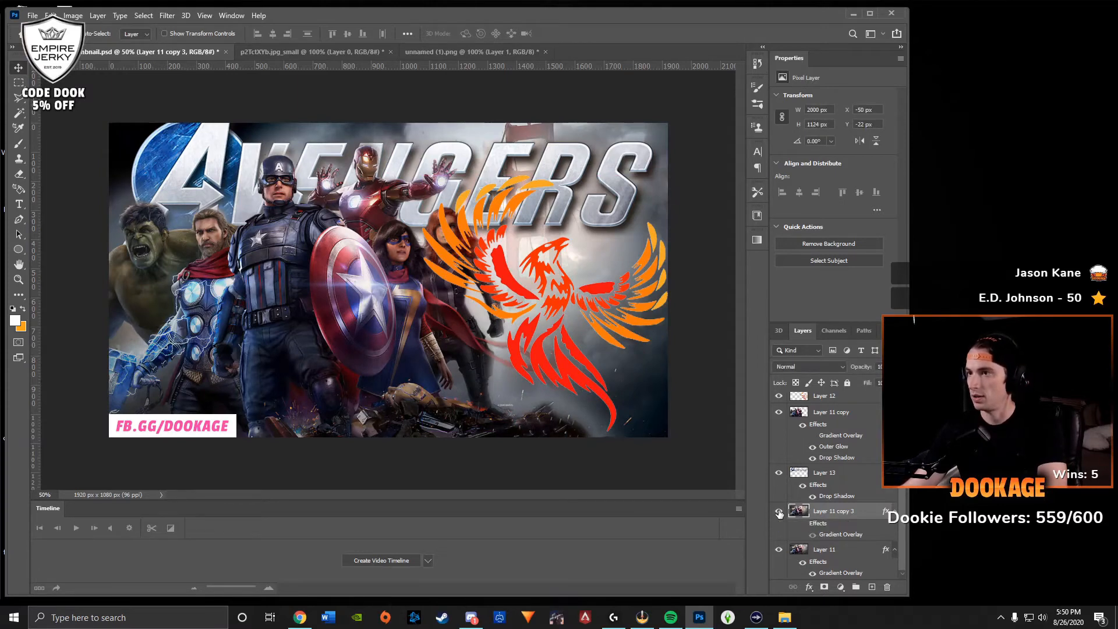
{"action": "left_click", "coordinate": [779, 512]}
{"action": "left_click", "coordinate": [779, 511]}
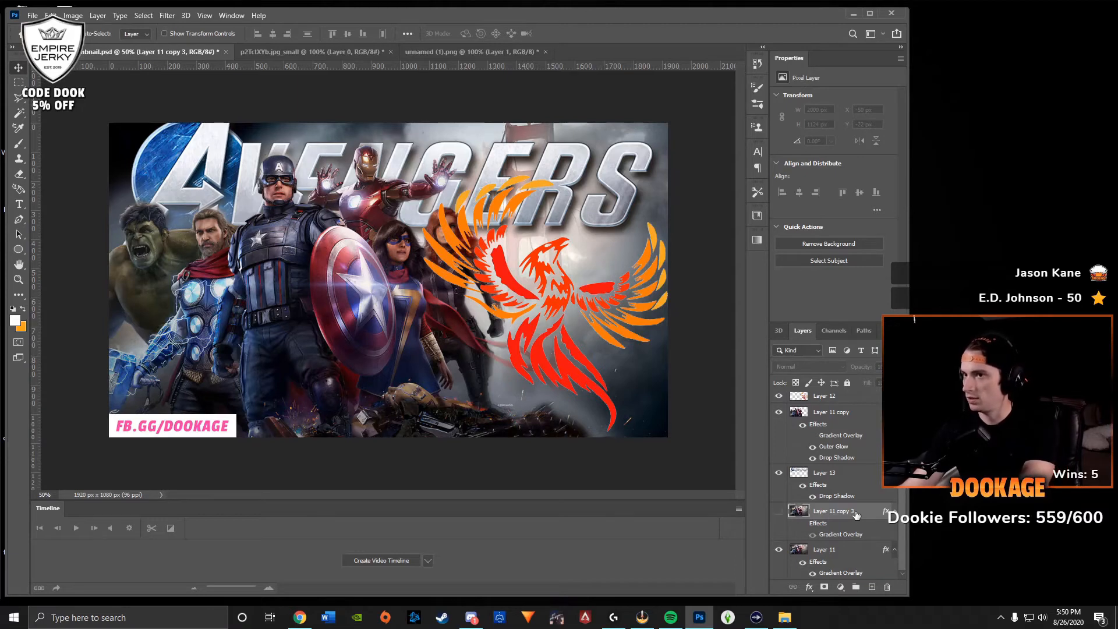
{"action": "key", "text": "Delete"}
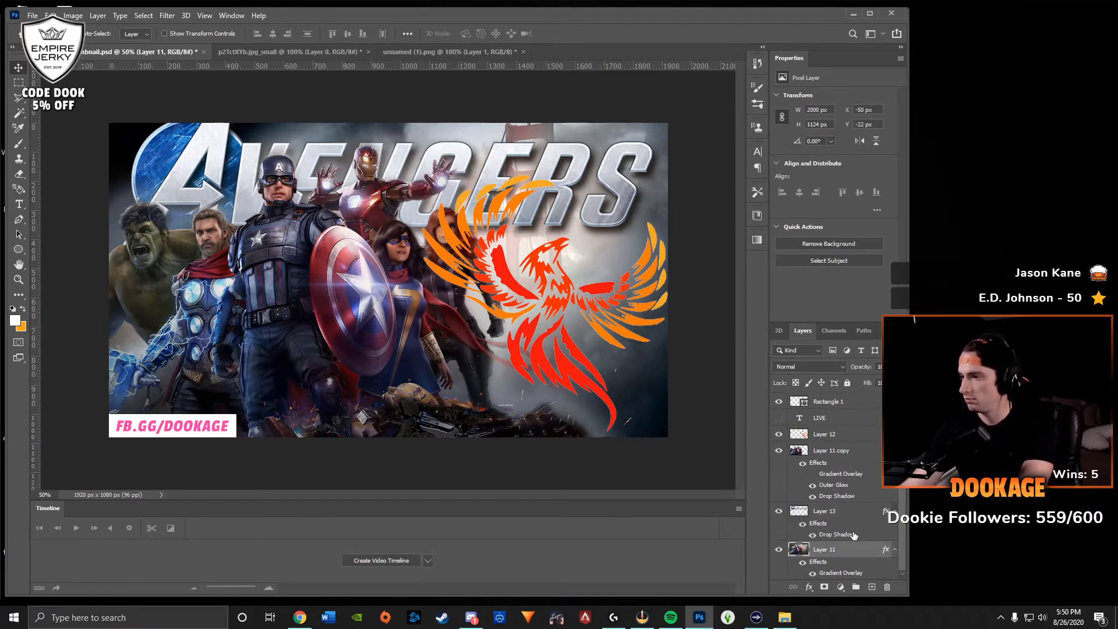
Duplicate Layer 11 under the default copy name and place the duplicate directly above Layer 11 copy.
{"action": "left_click", "coordinate": [803, 563]}
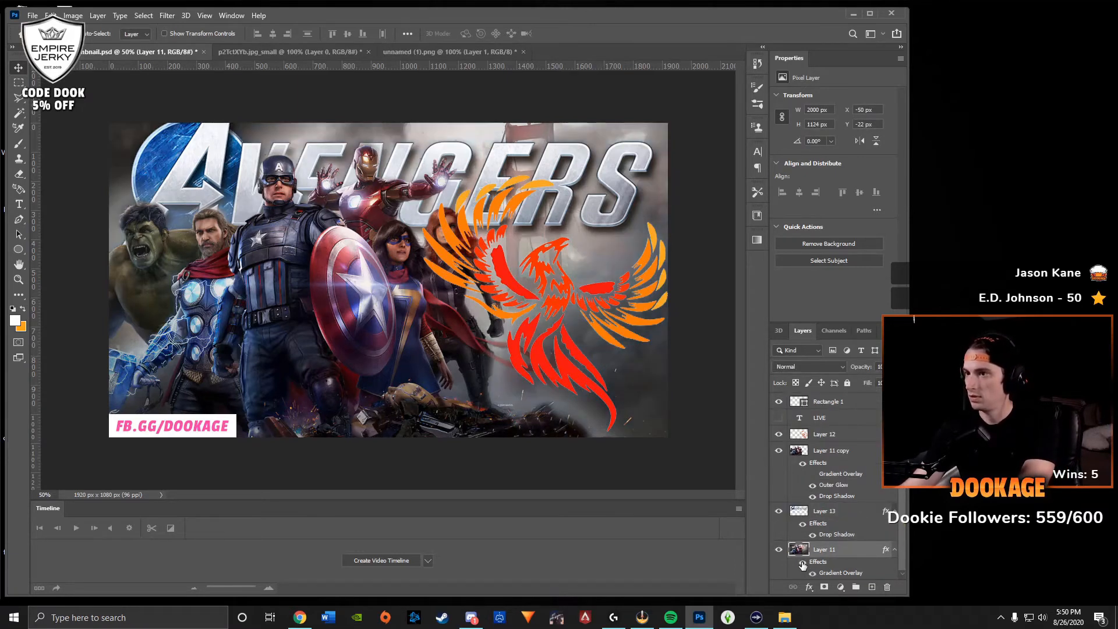
{"action": "left_click", "coordinate": [802, 562]}
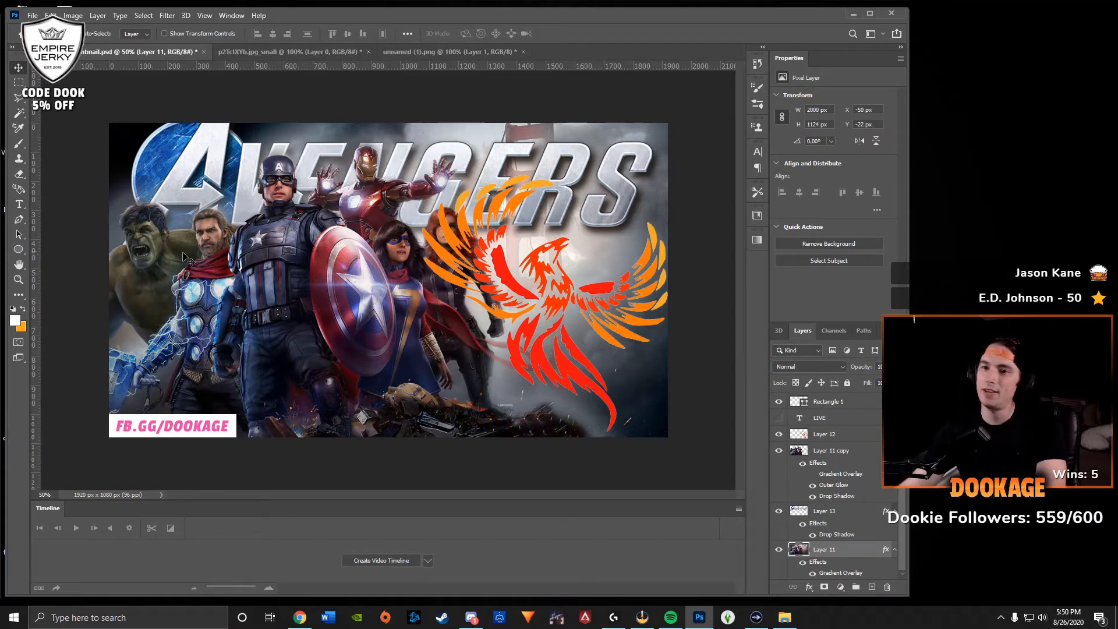
{"action": "right_click", "coordinate": [840, 554]}
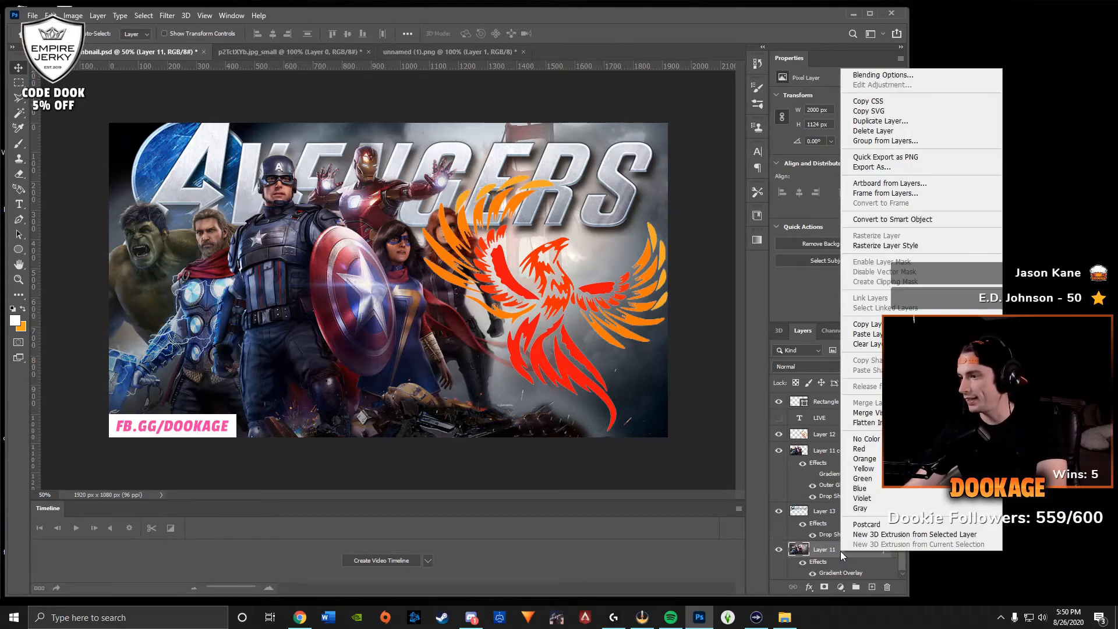
{"action": "left_click", "coordinate": [856, 102]}
{"action": "key", "text": "Return"}
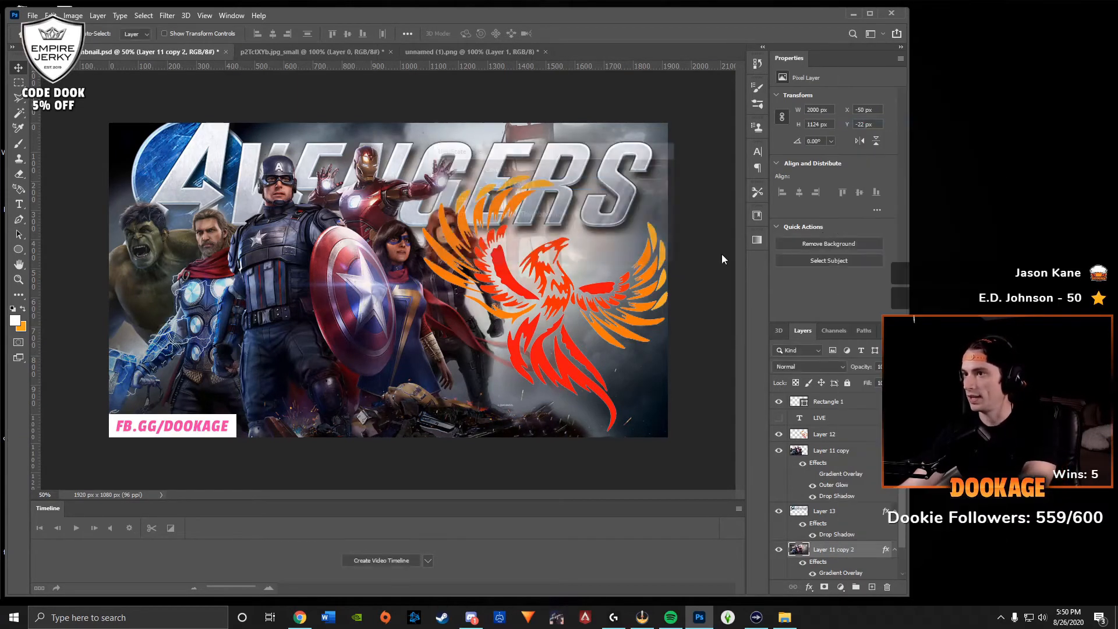
{"action": "left_click_drag", "start_coordinate": [862, 553], "coordinate": [829, 446]}
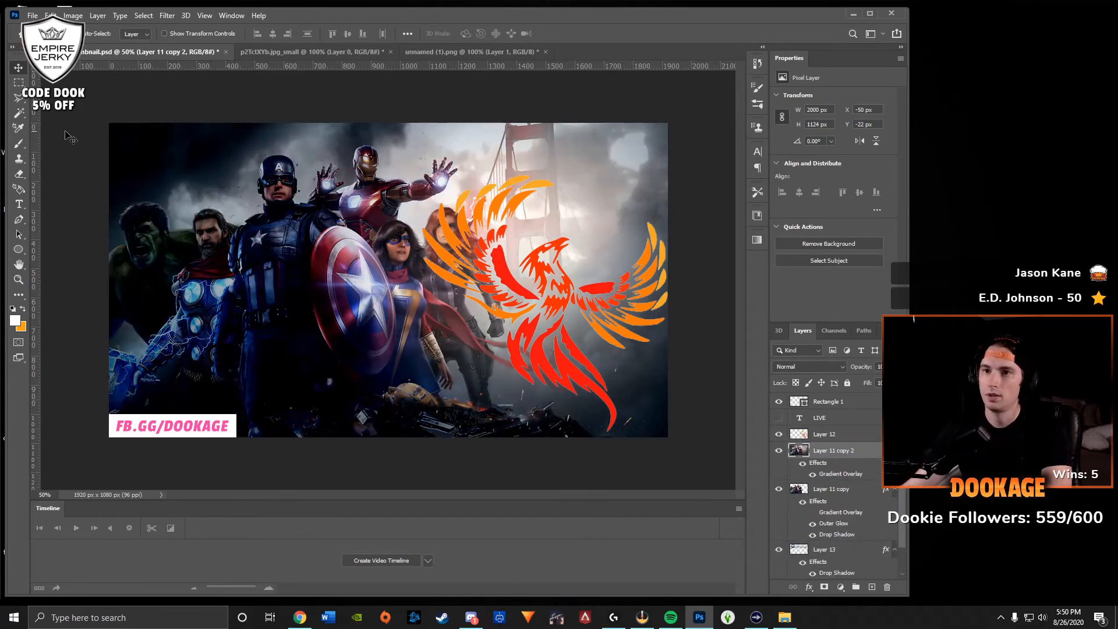
Lasso the bridge area on Layer 11 copy 2, delete everything outside it, and move the layer directly below Layer 11 copy.
{"action": "left_click", "coordinate": [18, 97]}
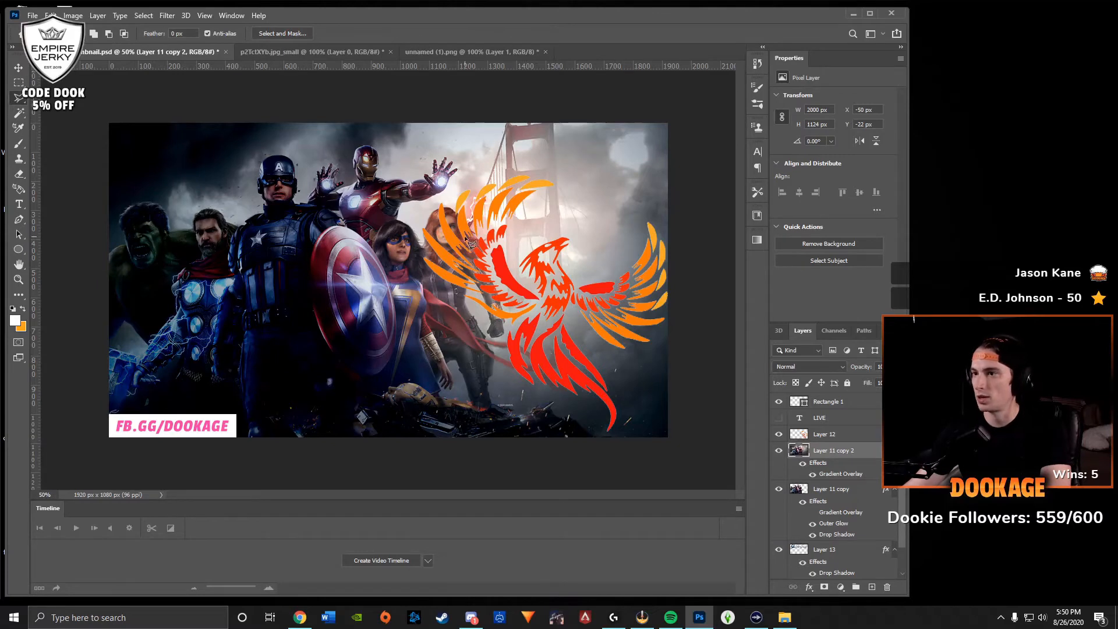
{"action": "mouse_move", "coordinate": [503, 143]}
{"action": "left_mouse_down"}
{"action": "mouse_move", "coordinate": [555, 118]}
{"action": "mouse_move", "coordinate": [591, 296]}
{"action": "mouse_move", "coordinate": [565, 305]}
{"action": "mouse_move", "coordinate": [570, 357]}
{"action": "mouse_move", "coordinate": [494, 343]}
{"action": "left_mouse_up"}
{"action": "left_click_drag", "start_coordinate": [445, 291], "coordinate": [459, 236]}
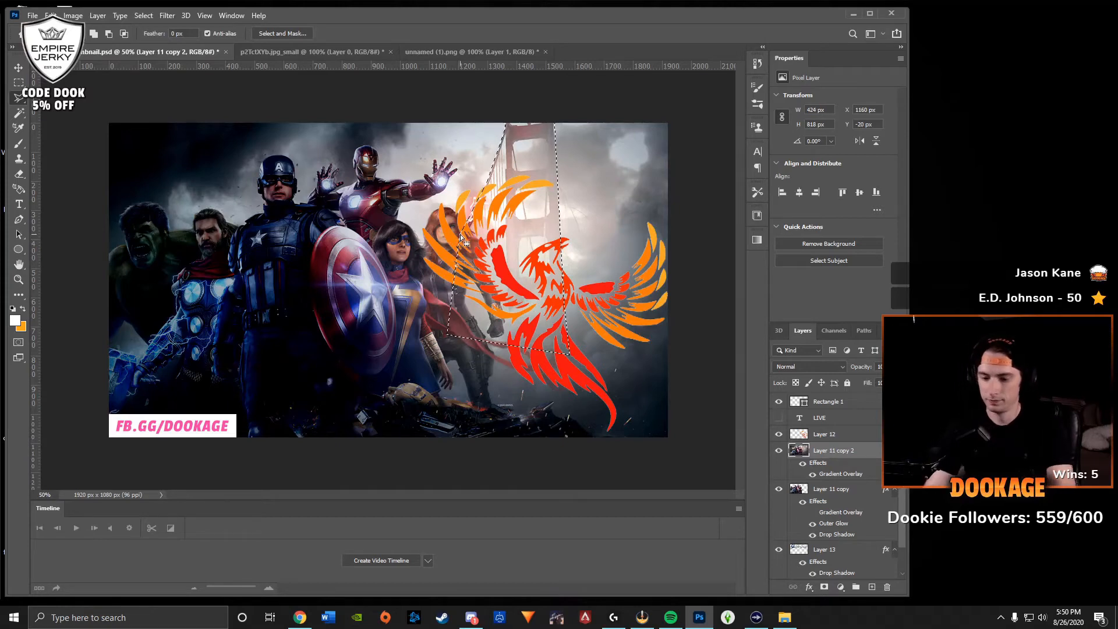
{"action": "key", "text": "ctrl+shift+i"}
{"action": "key", "text": "Delete"}
{"action": "key", "text": "ctrl+d"}
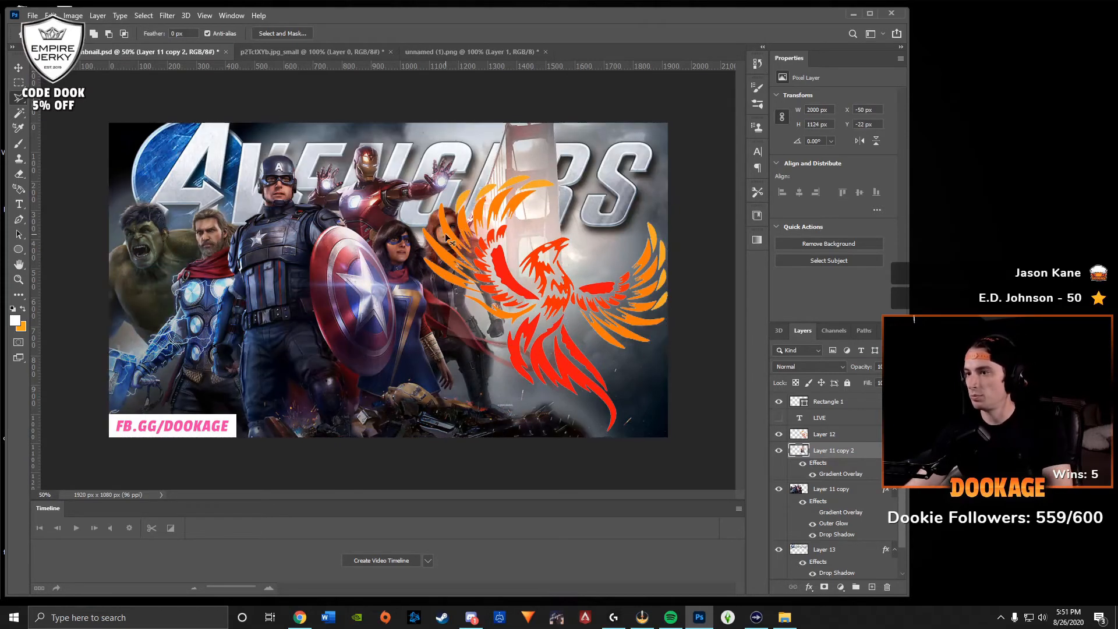
{"action": "key", "text": "ctrl+bracketleft"}
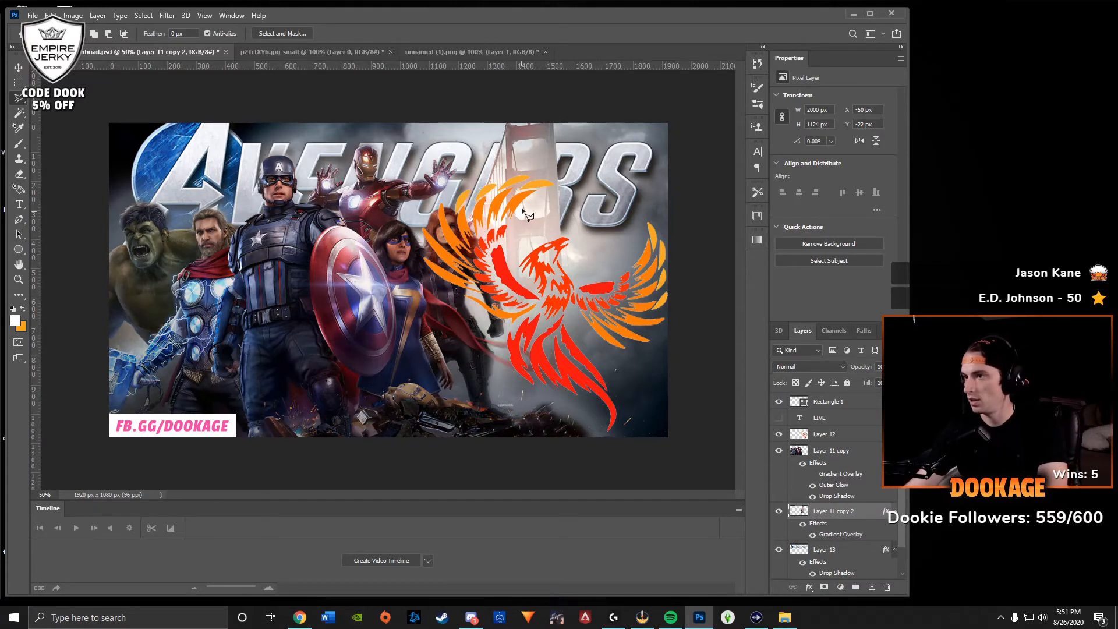
{"action": "double_click", "coordinate": [866, 513]}
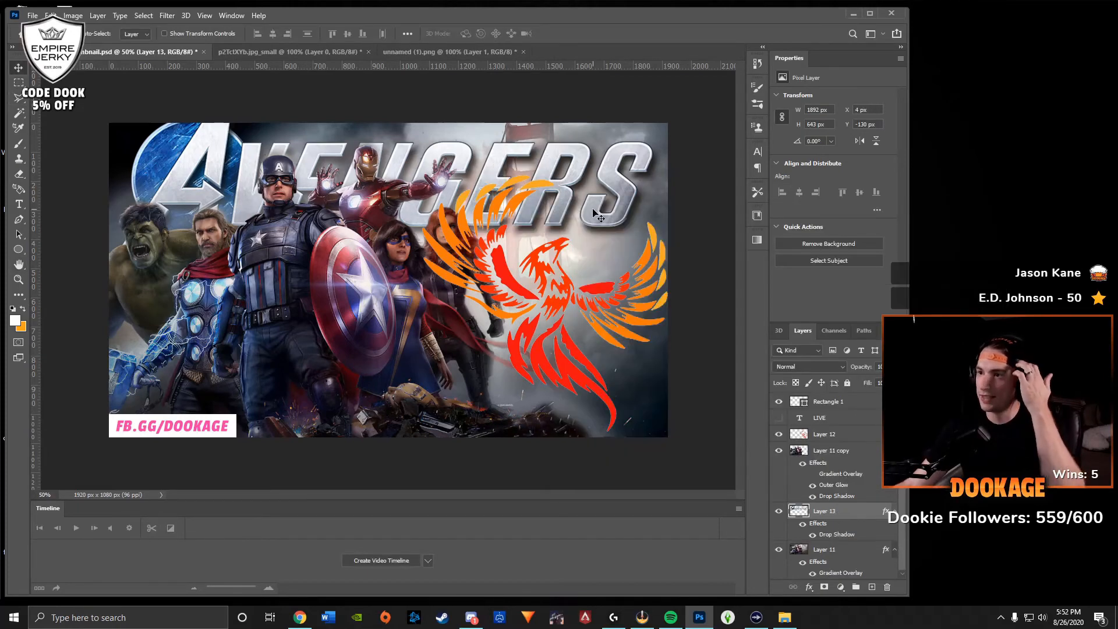
Compare the heroes on Layer 11 copy with and without their Outer Glow effect.
{"action": "left_click", "coordinate": [450, 252]}
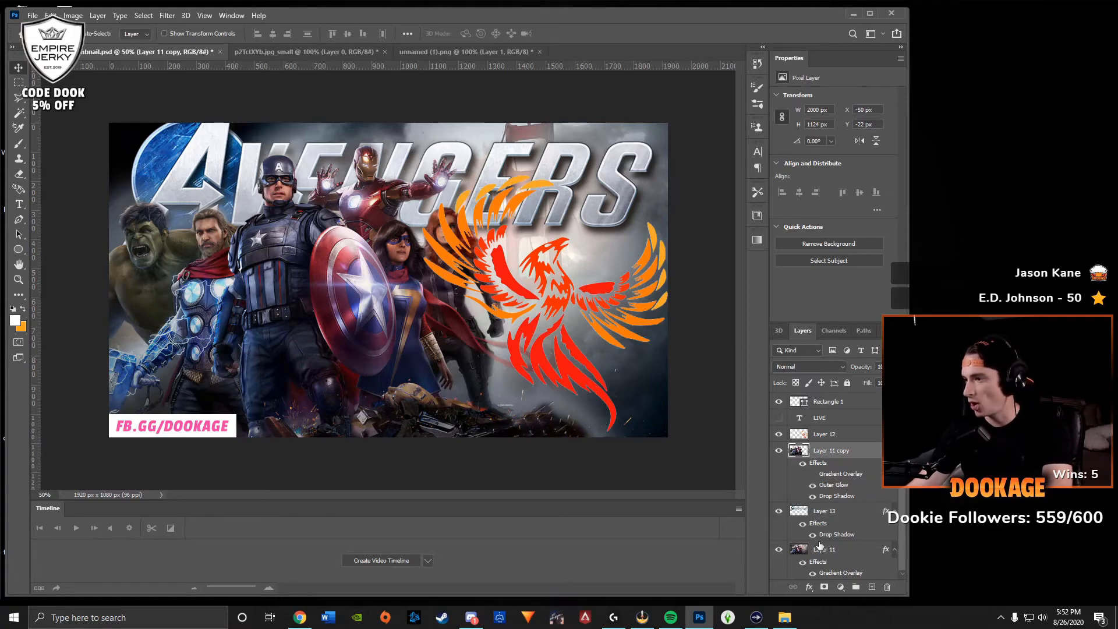
{"action": "double_click", "coordinate": [839, 496]}
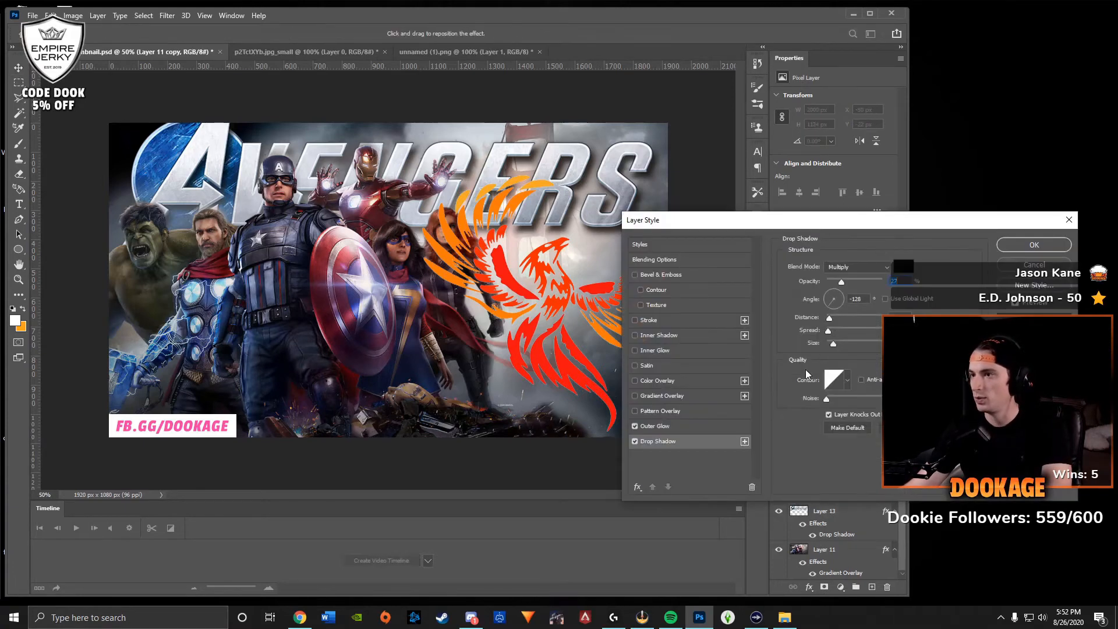
{"action": "left_click", "coordinate": [635, 428]}
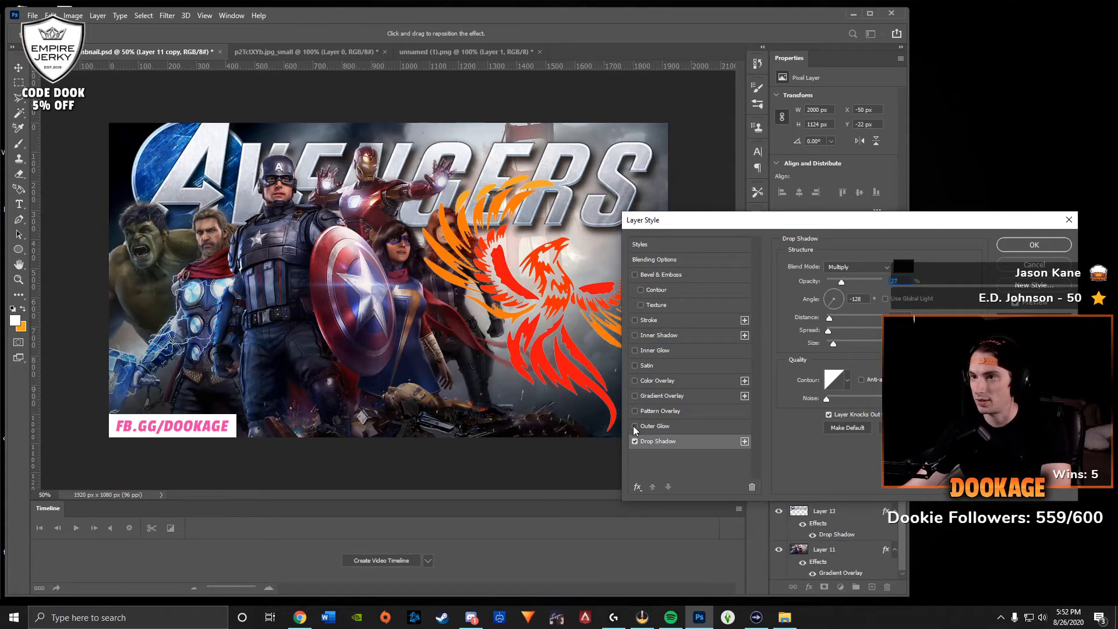
{"action": "left_click", "coordinate": [634, 428]}
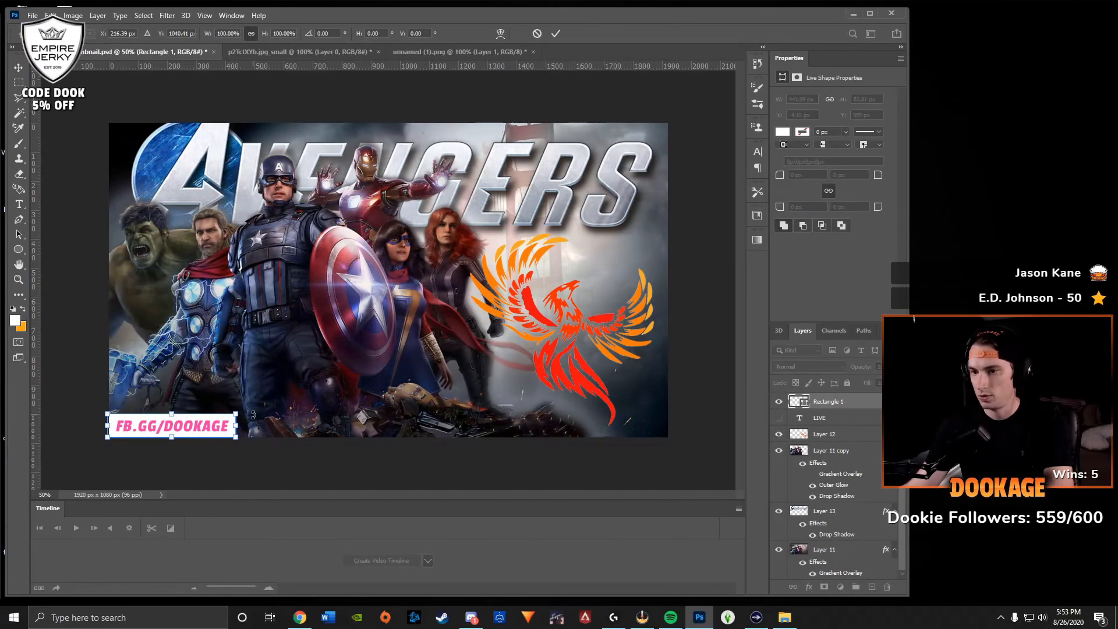
Scale Rectangle 1 to about 465%, rotate it about -2.6°, and place it as a slanted white band across the bottom of the canvas.
{"action": "left_click_drag", "start_coordinate": [237, 437], "coordinate": [688, 386]}
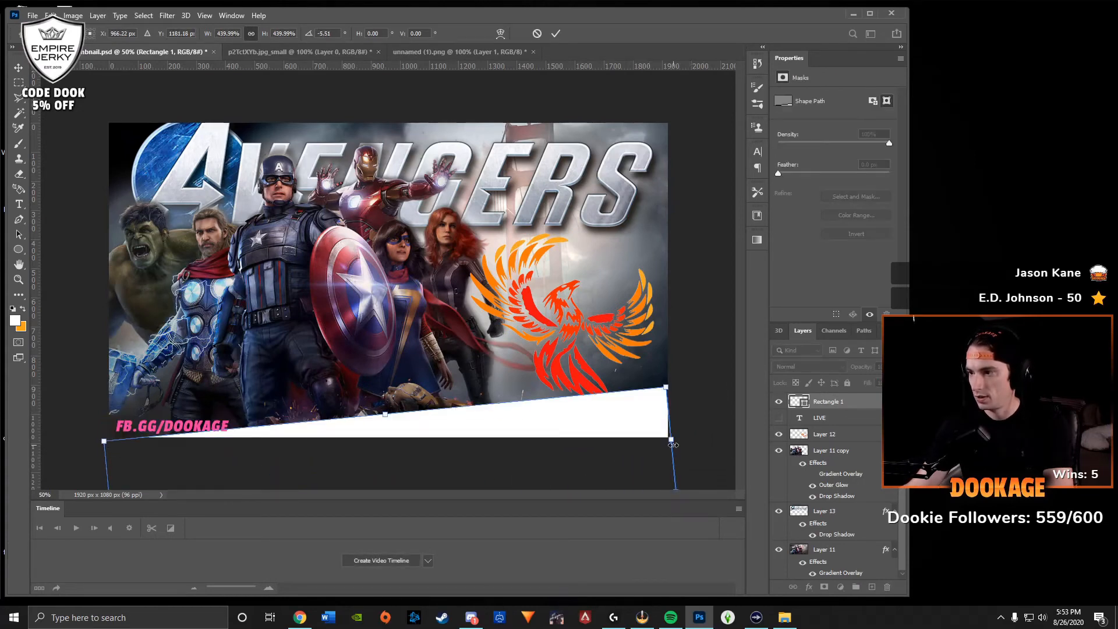
{"action": "left_click_drag", "start_coordinate": [672, 442], "coordinate": [701, 436]}
{"action": "left_click_drag", "start_coordinate": [633, 427], "coordinate": [612, 412]}
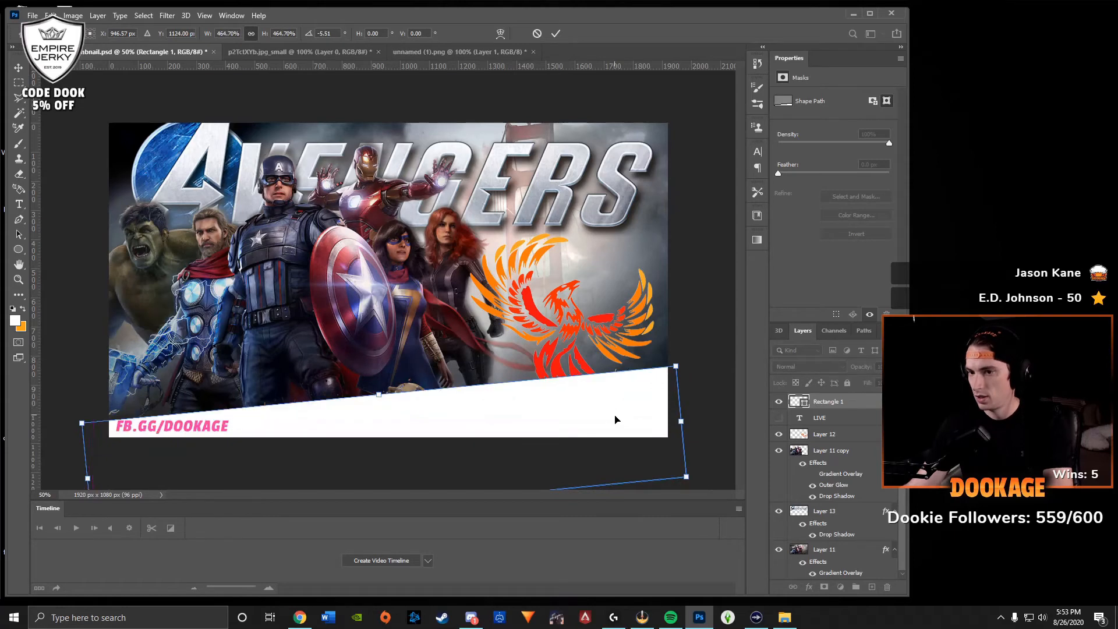
{"action": "left_click_drag", "start_coordinate": [686, 364], "coordinate": [687, 391]}
{"action": "left_click_drag", "start_coordinate": [624, 413], "coordinate": [591, 419]}
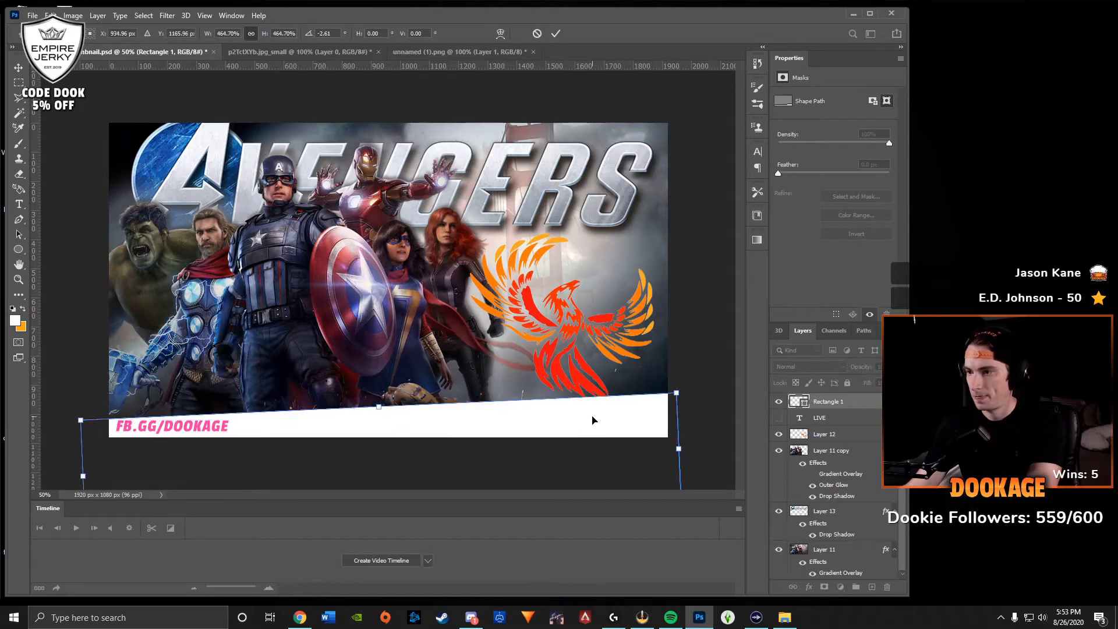
{"action": "key", "text": "Return"}
{"action": "left_click", "coordinate": [603, 227]}
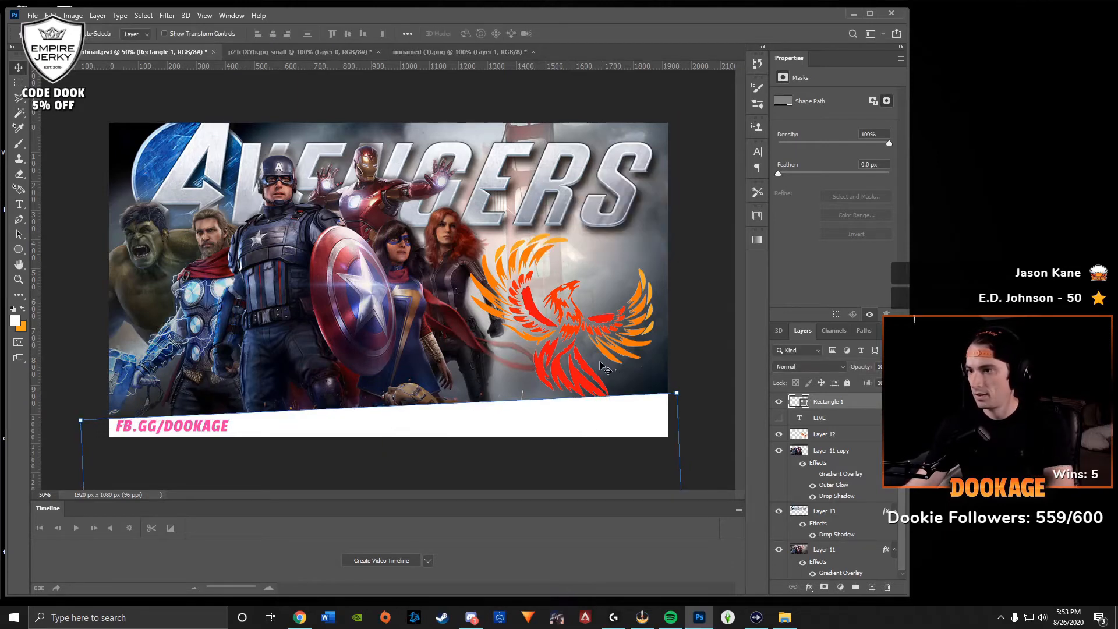
Move the FB.GG/DOOKAGE text along the white band to the area below the phoenix.
{"action": "left_click", "coordinate": [207, 431]}
{"action": "double_click", "coordinate": [207, 431]}
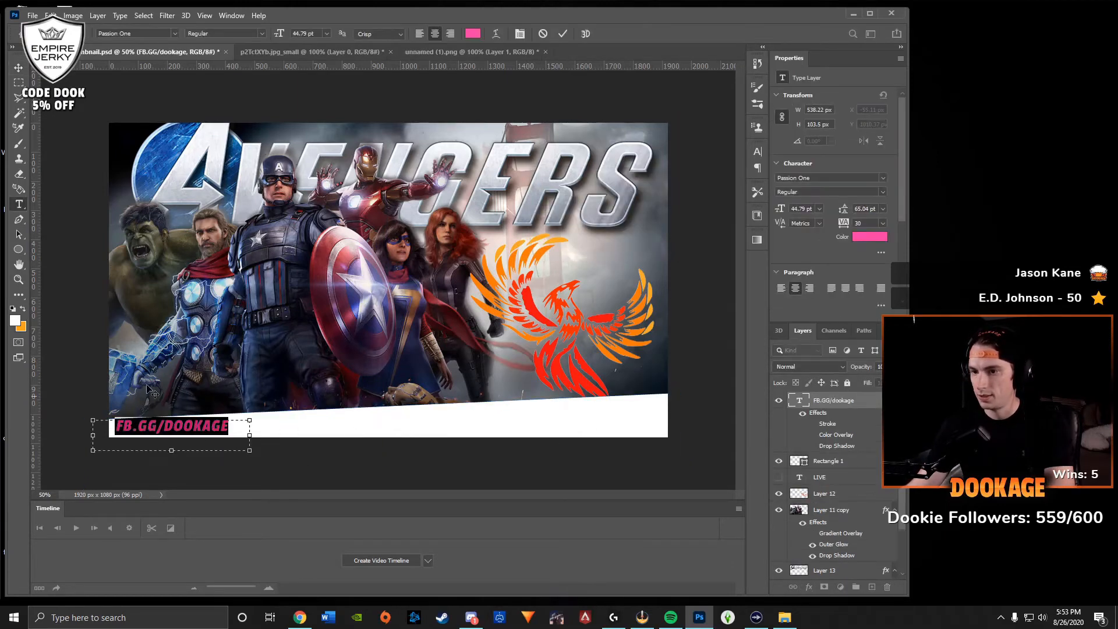
{"action": "left_click", "coordinate": [186, 426]}
{"action": "key", "text": "ctrl+Return"}
{"action": "left_click_drag", "start_coordinate": [230, 435], "coordinate": [514, 421]}
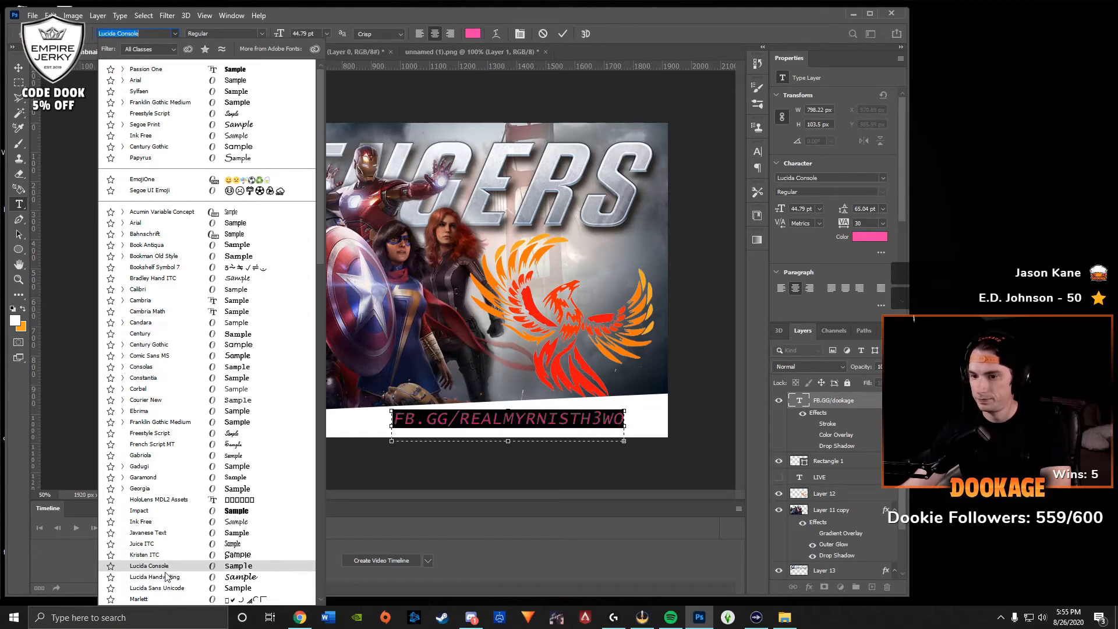
Set the channel link text to the Mistral font at 50 pt and move it near the right end of the white band.
{"action": "scroll", "coordinate": [165, 576], "scroll_direction": "down", "scroll_amount": 5}
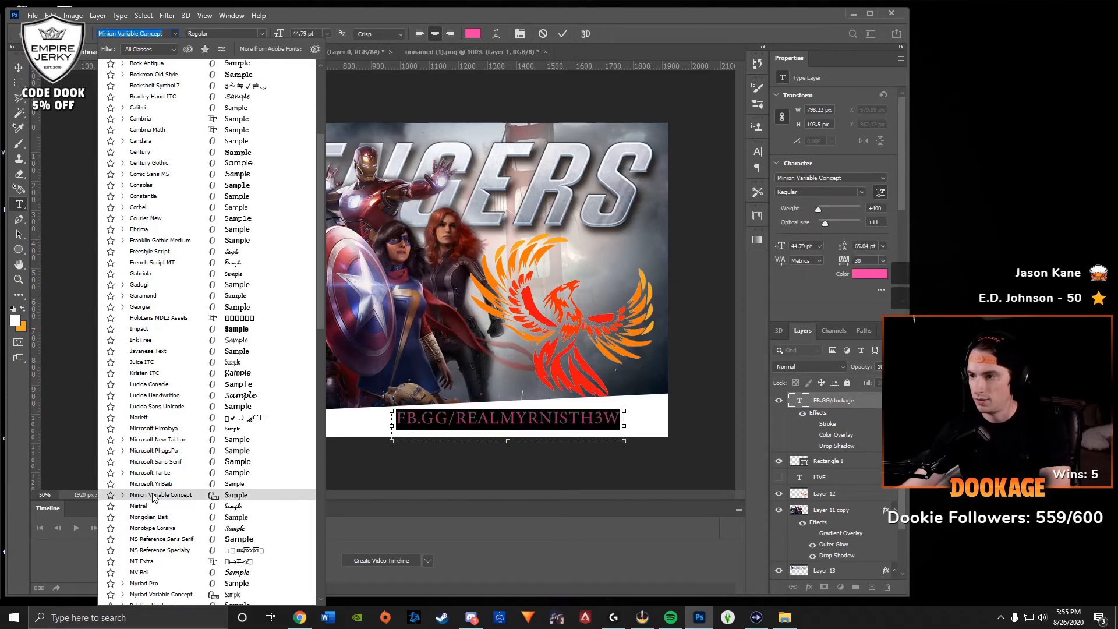
{"action": "left_click", "coordinate": [155, 505]}
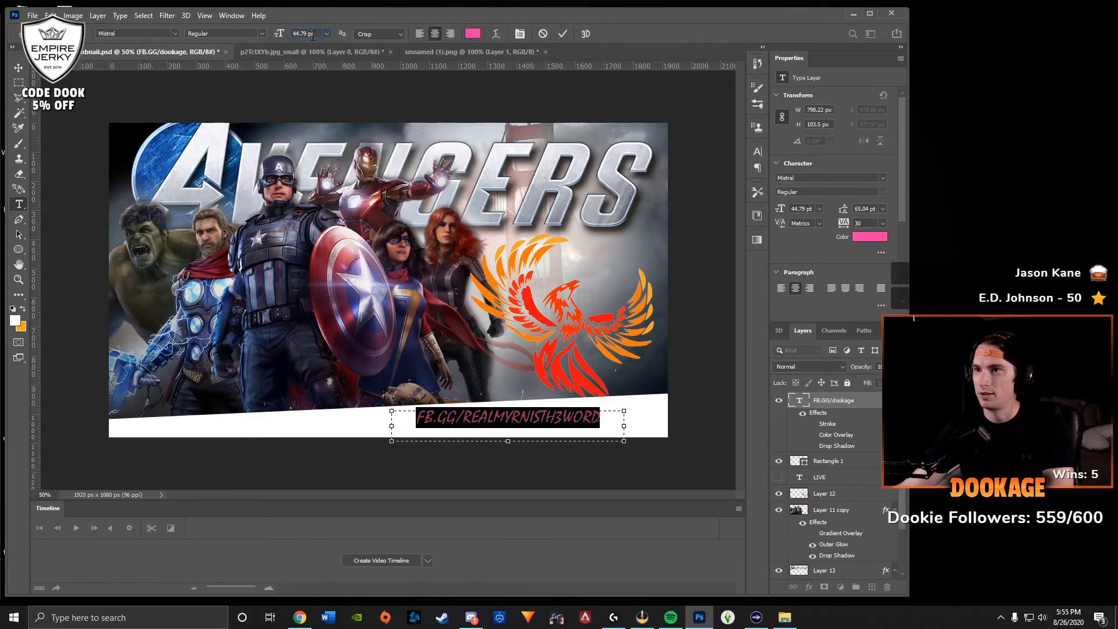
{"action": "type", "text": "50"}
{"action": "key", "text": "Return"}
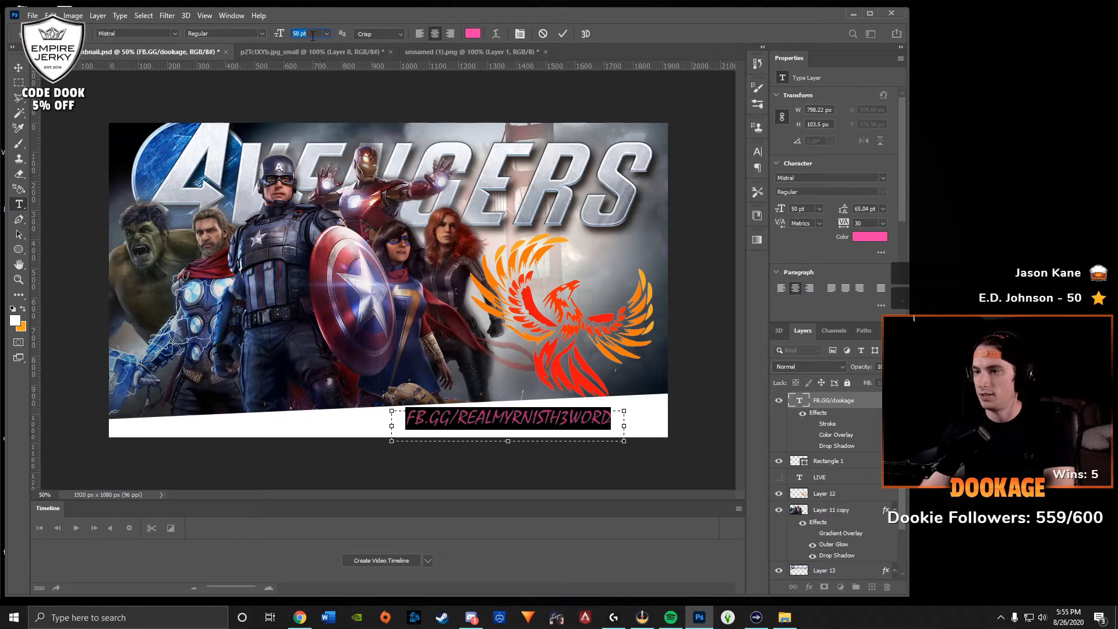
{"action": "left_click", "coordinate": [609, 391]}
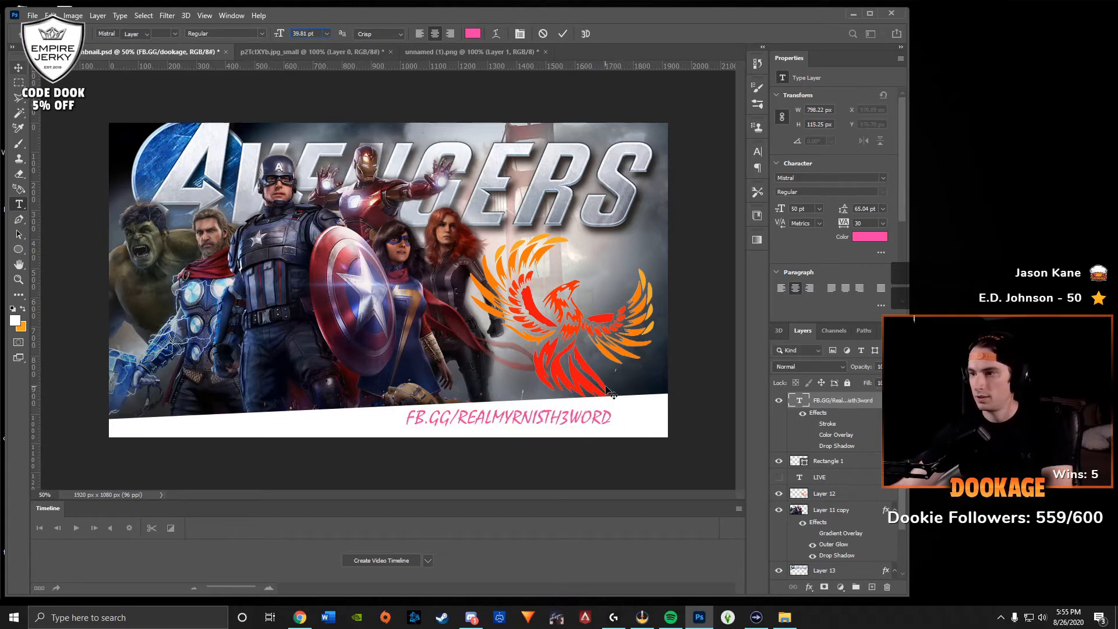
{"action": "key", "text": "v"}
{"action": "left_click_drag", "start_coordinate": [612, 416], "coordinate": [653, 418]}
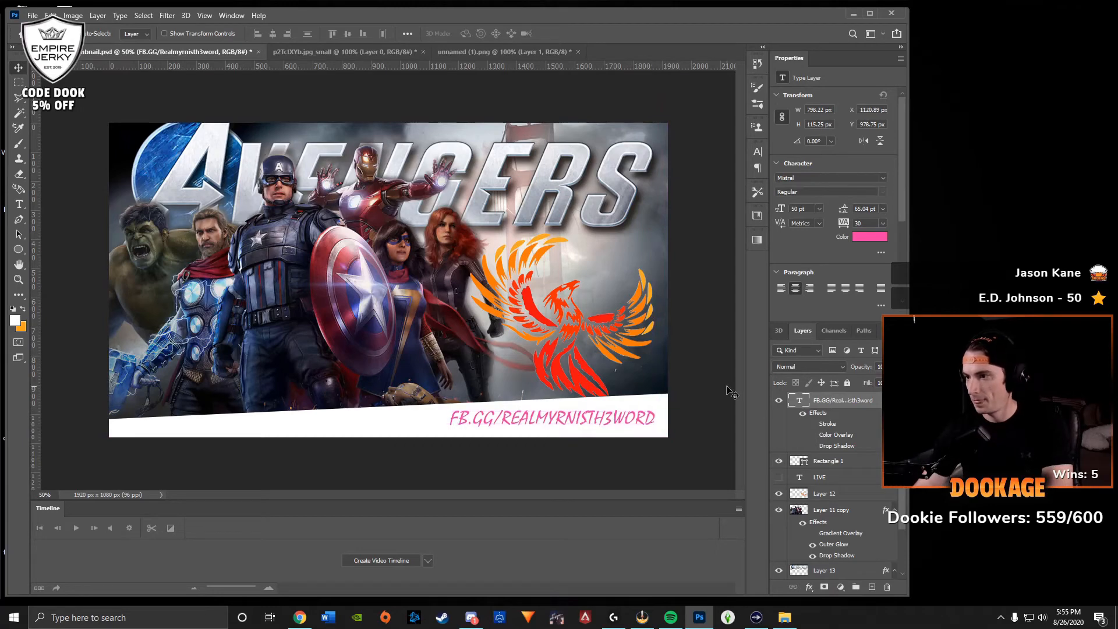
Recolour the channel link text with the red sampled from the phoenix's tail.
{"action": "double_click", "coordinate": [579, 419]}
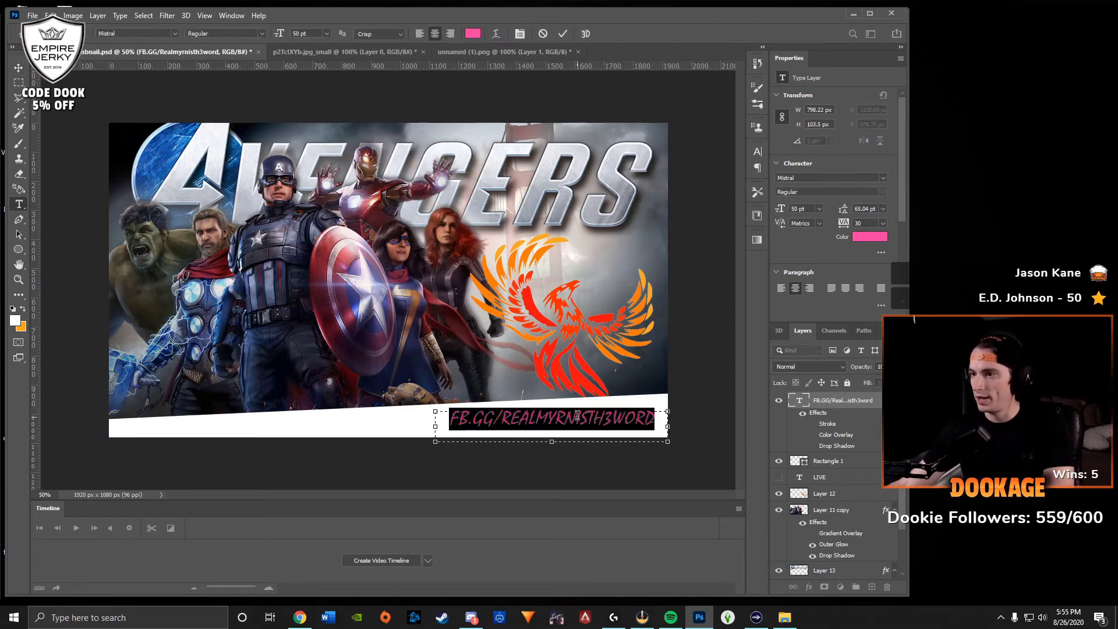
{"action": "left_click", "coordinate": [23, 308]}
{"action": "left_click", "coordinate": [16, 320]}
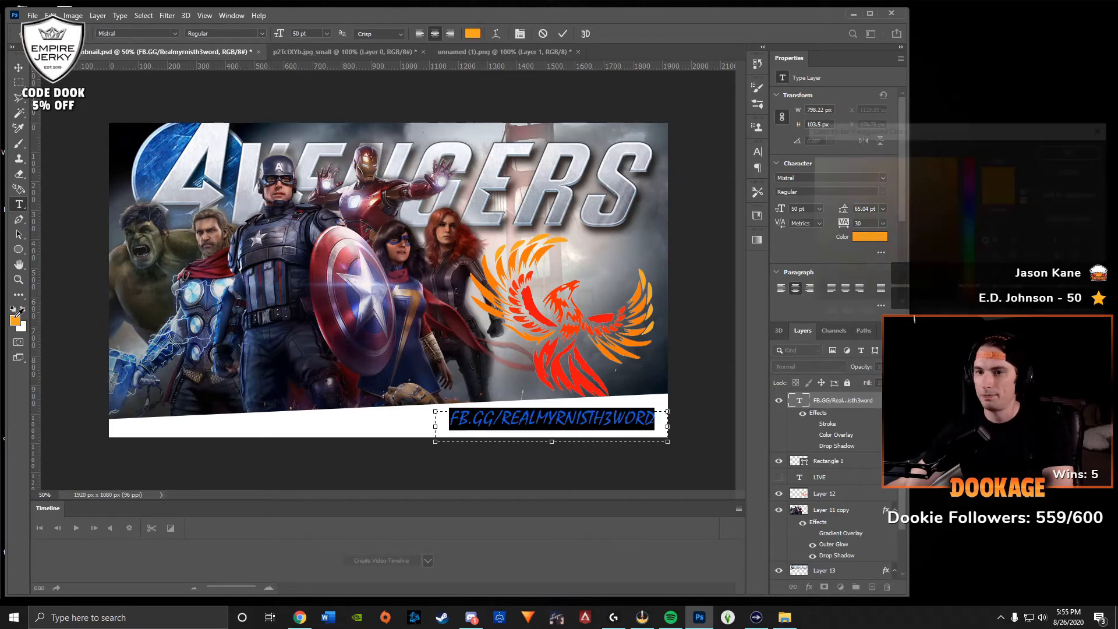
{"action": "left_click", "coordinate": [558, 367]}
{"action": "left_click", "coordinate": [1073, 149]}
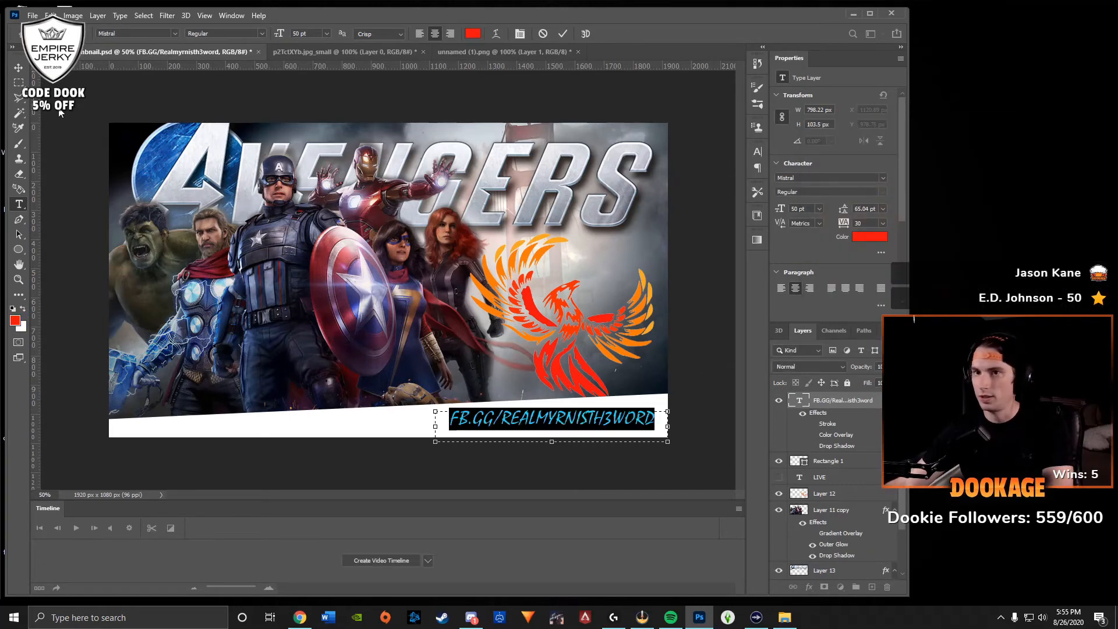
{"action": "left_click", "coordinate": [18, 67]}
Add a Gradient Overlay to the Rectangle 1 band and set its style to Linear.
{"action": "left_click", "coordinate": [826, 461]}
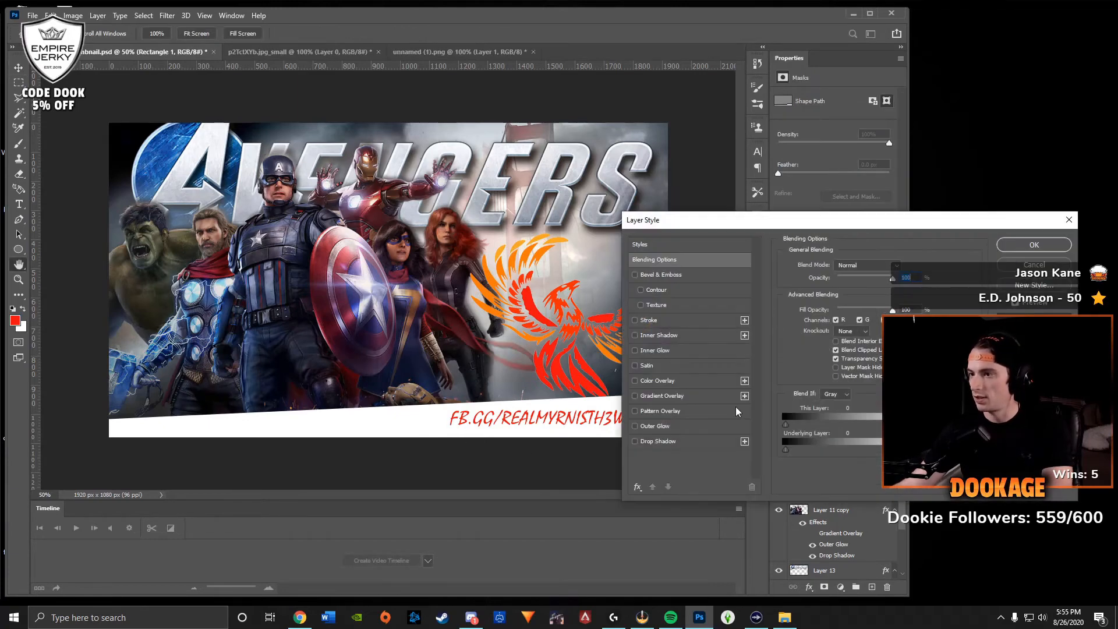
{"action": "left_click", "coordinate": [644, 398]}
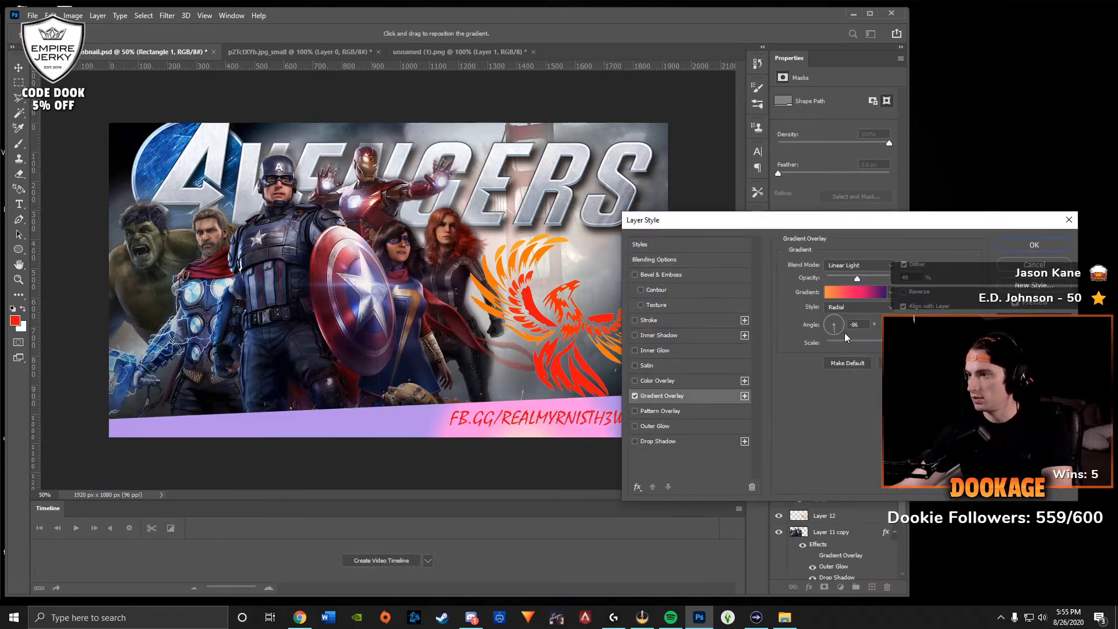
{"action": "left_click", "coordinate": [867, 291]}
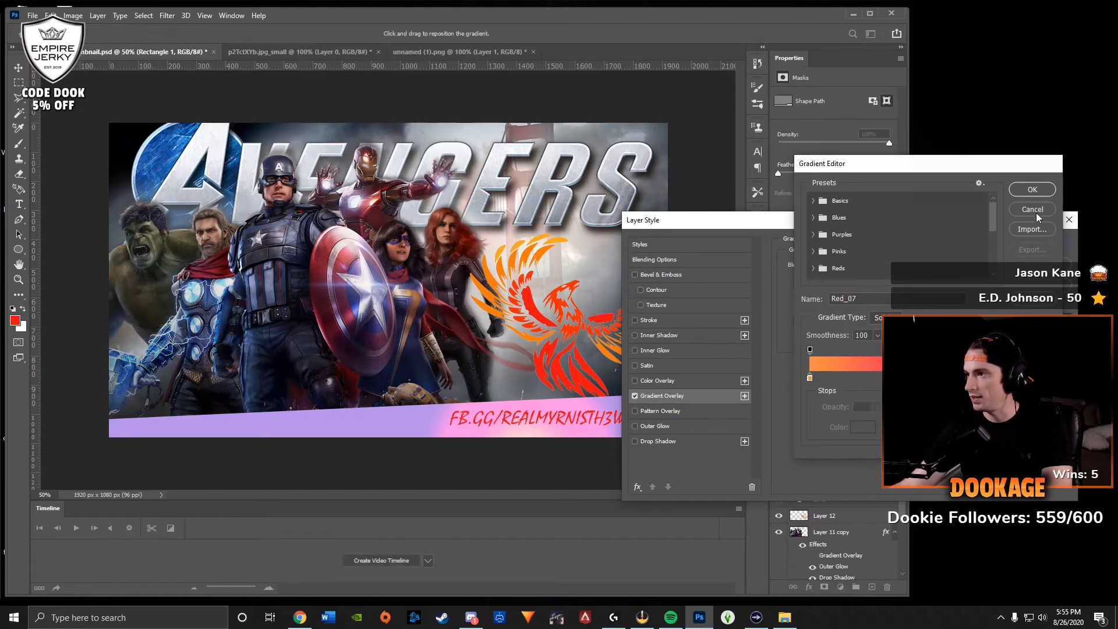
{"action": "left_click", "coordinate": [1033, 210]}
{"action": "left_click", "coordinate": [850, 297]}
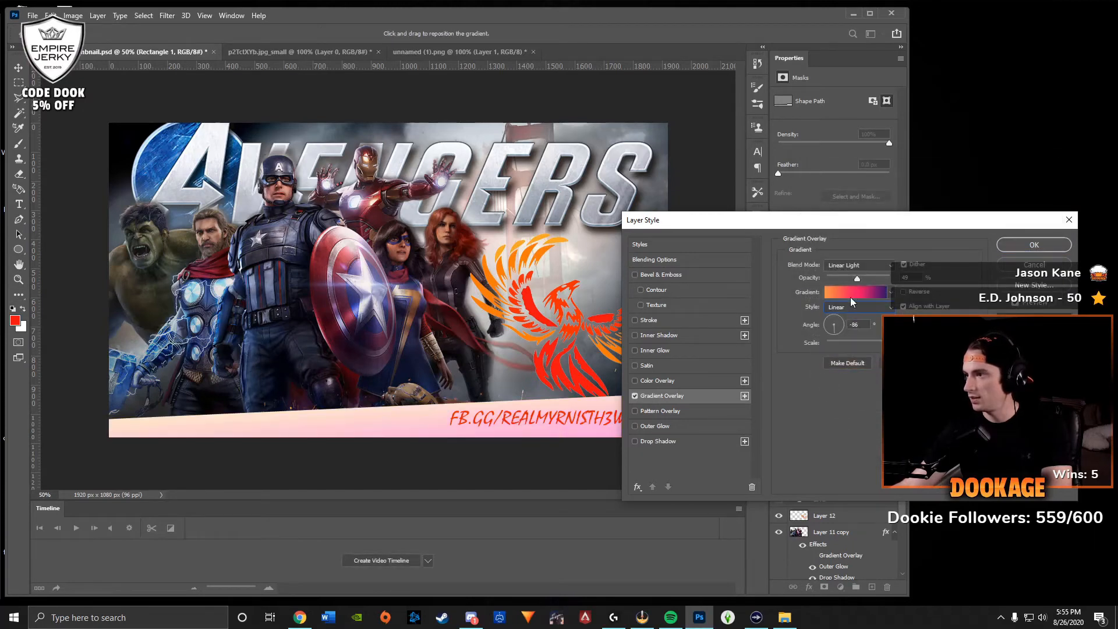
Change the overlay gradient's starting stop to the red sampled from the phoenix's tail.
{"action": "left_click", "coordinate": [851, 292]}
{"action": "double_click", "coordinate": [810, 378]}
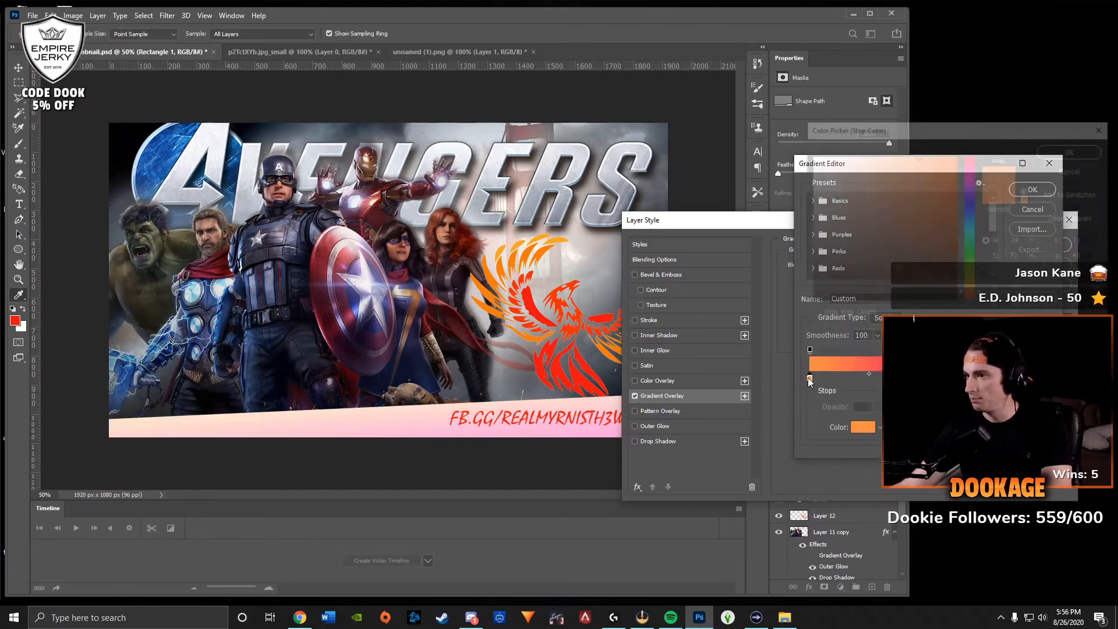
{"action": "left_click", "coordinate": [586, 373]}
{"action": "left_click", "coordinate": [1066, 150]}
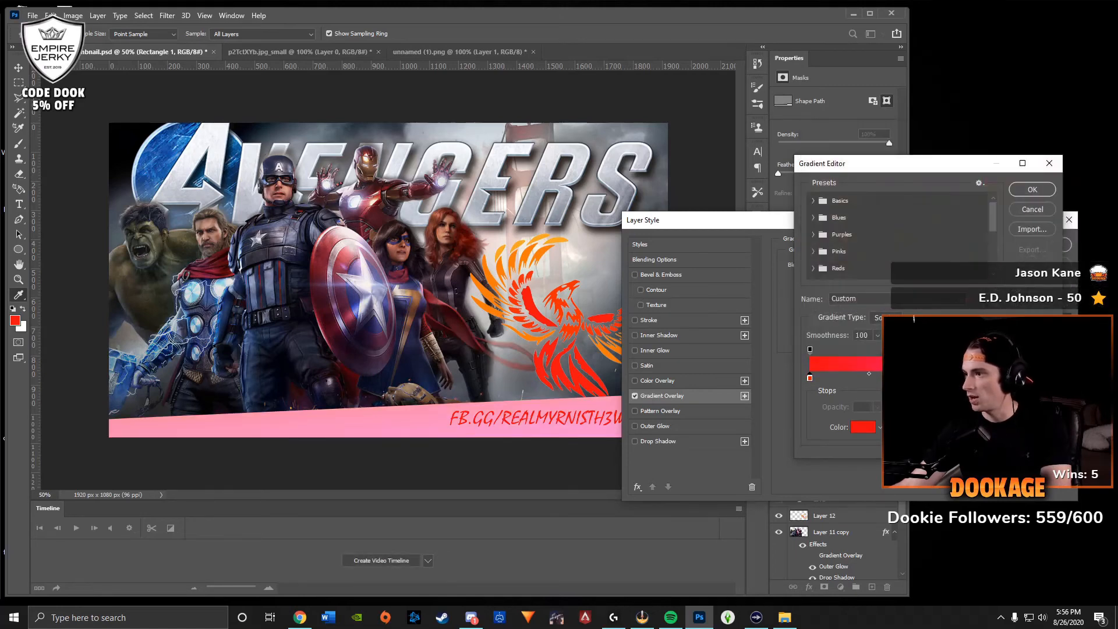
Replace the gradient's pink stop with orange and its purple stop with lighter orange, both sampled from the phoenix's feathers.
{"action": "left_click", "coordinate": [863, 426]}
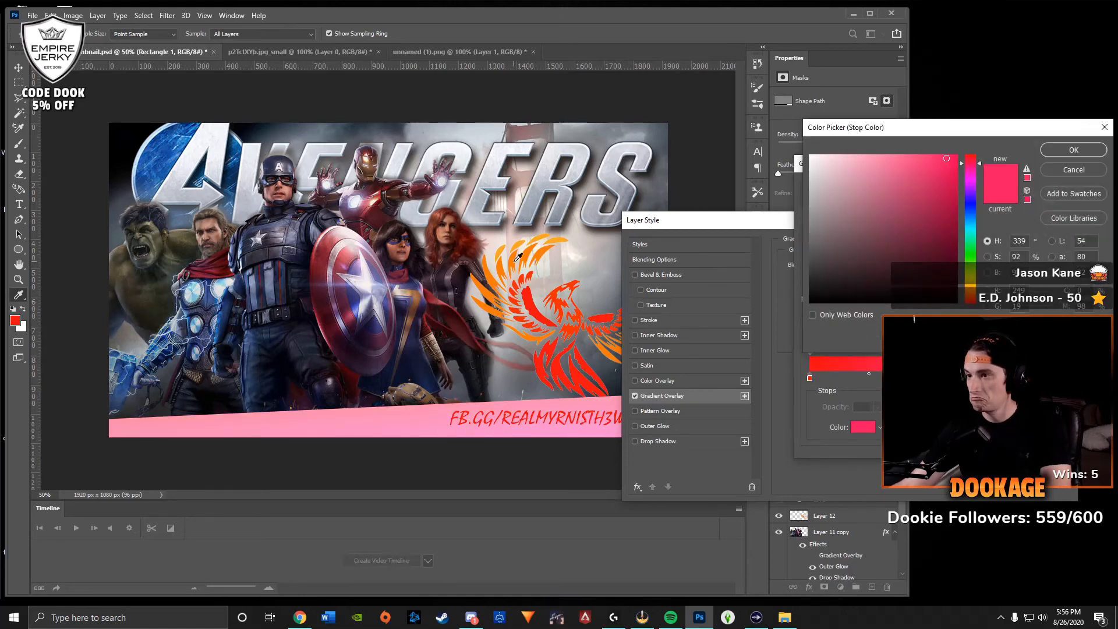
{"action": "left_click", "coordinate": [531, 251]}
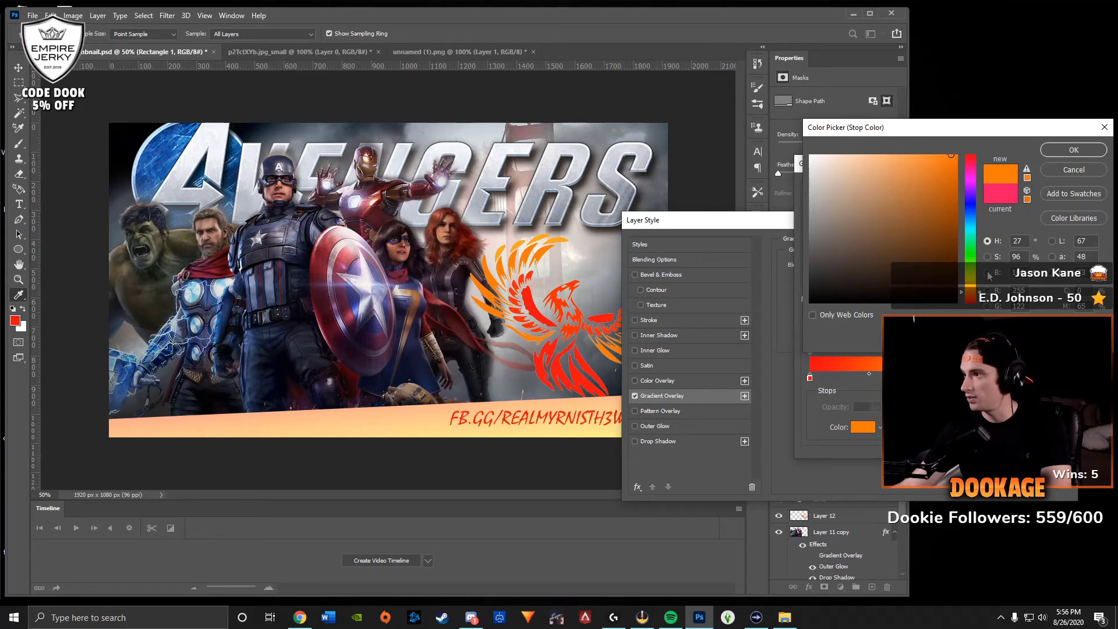
{"action": "left_click", "coordinate": [1073, 150]}
{"action": "left_click", "coordinate": [863, 427]}
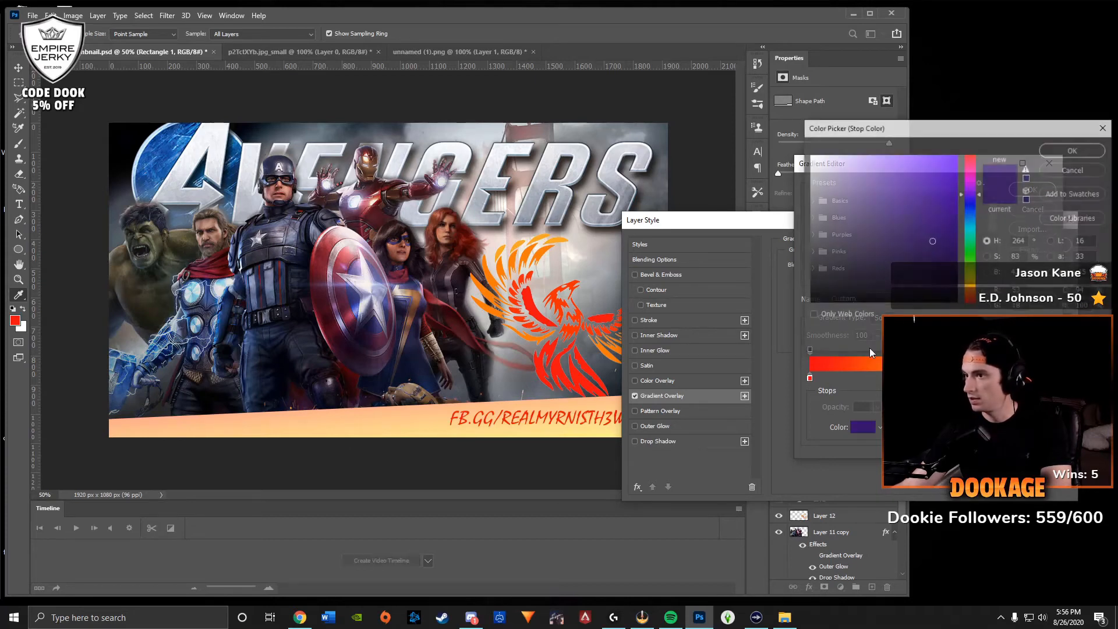
{"action": "left_click", "coordinate": [560, 237]}
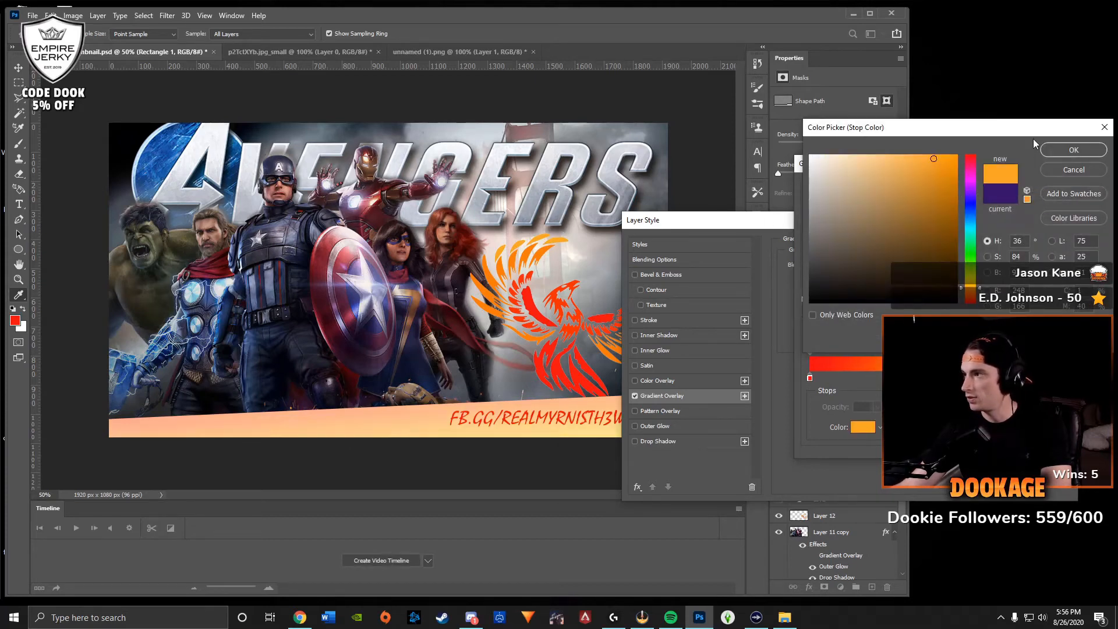
{"action": "left_click", "coordinate": [1071, 145]}
Move the gradient's red stop toward the orange end and apply the edited gradient.
{"action": "left_click_drag", "start_coordinate": [810, 377], "coordinate": [1036, 379]}
{"action": "left_click", "coordinate": [1047, 378]}
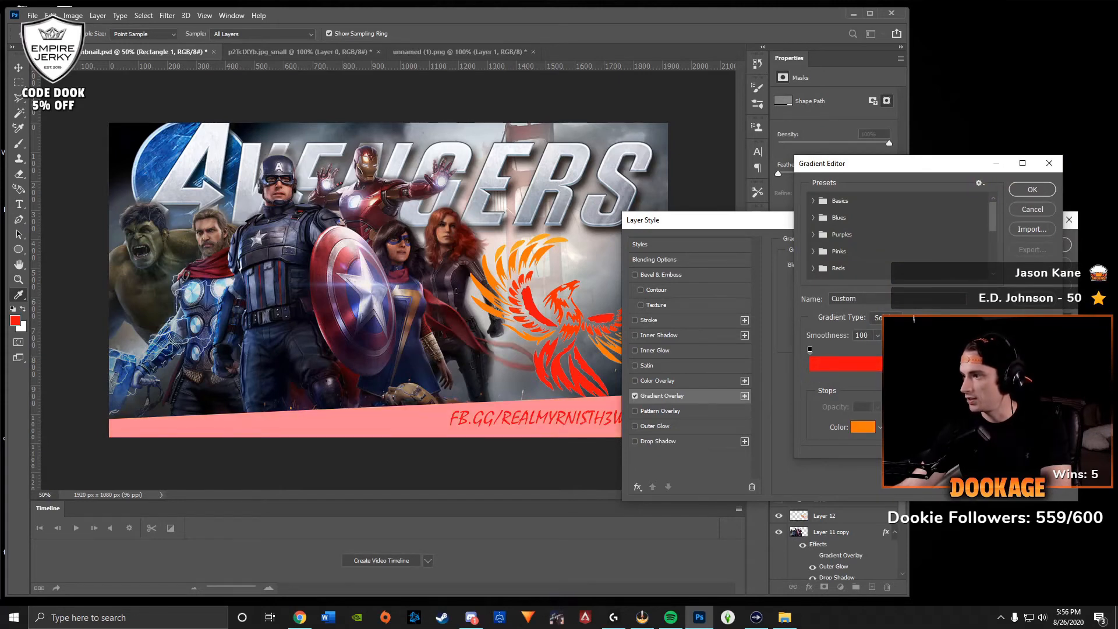
{"action": "left_click", "coordinate": [1032, 190]}
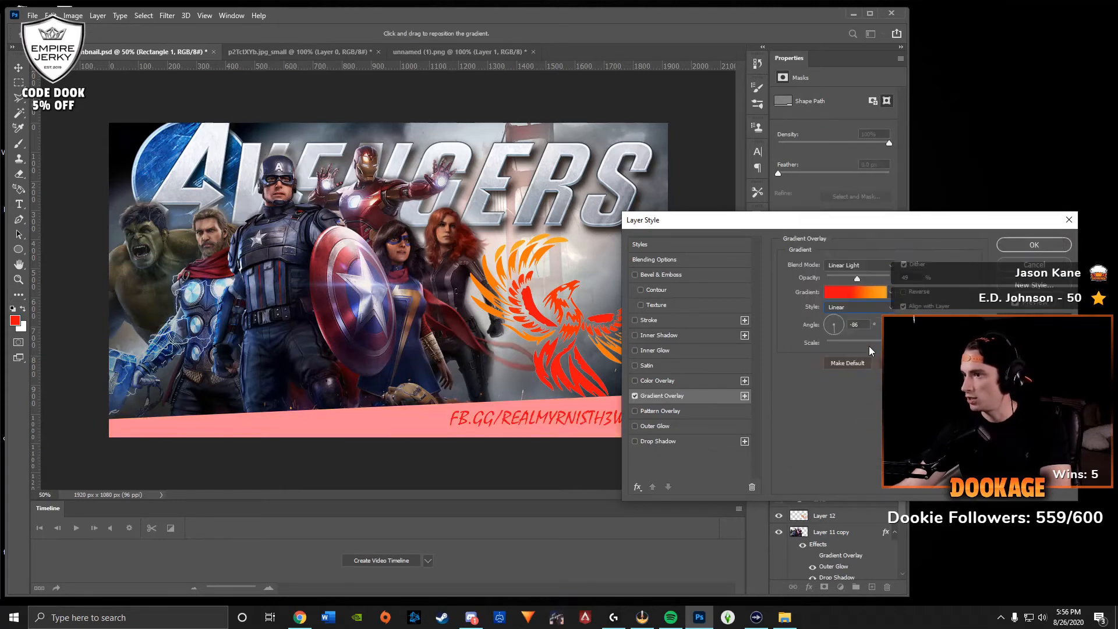
Set the Rectangle 1 Gradient Overlay to 100% opacity with the Normal blend mode and apply it.
{"action": "left_click_drag", "start_coordinate": [857, 278], "coordinate": [927, 279]}
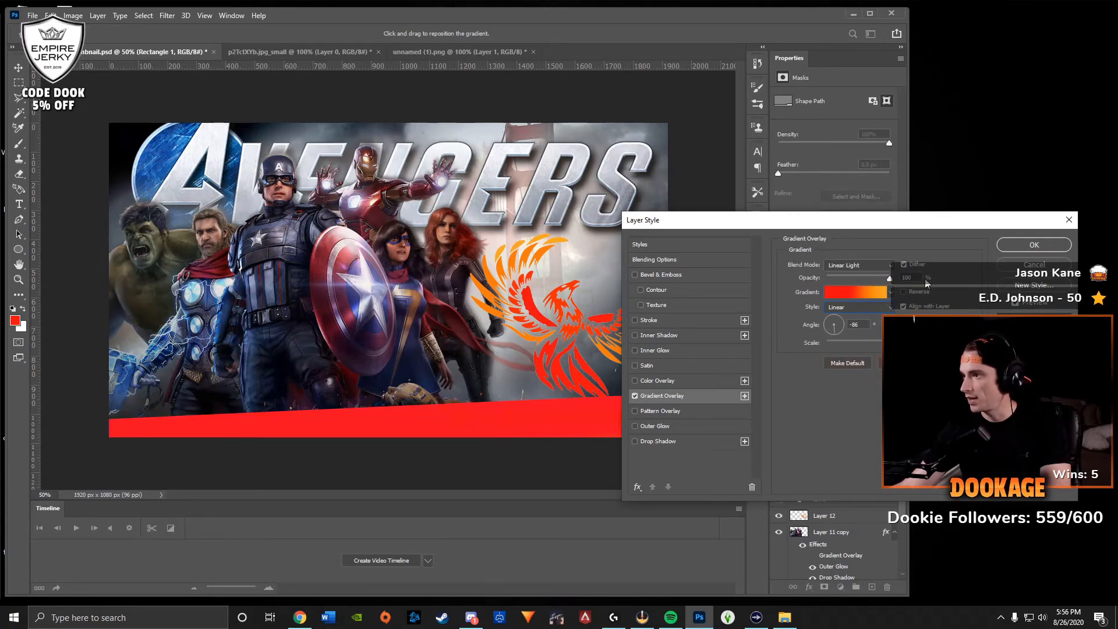
{"action": "left_click", "coordinate": [853, 264]}
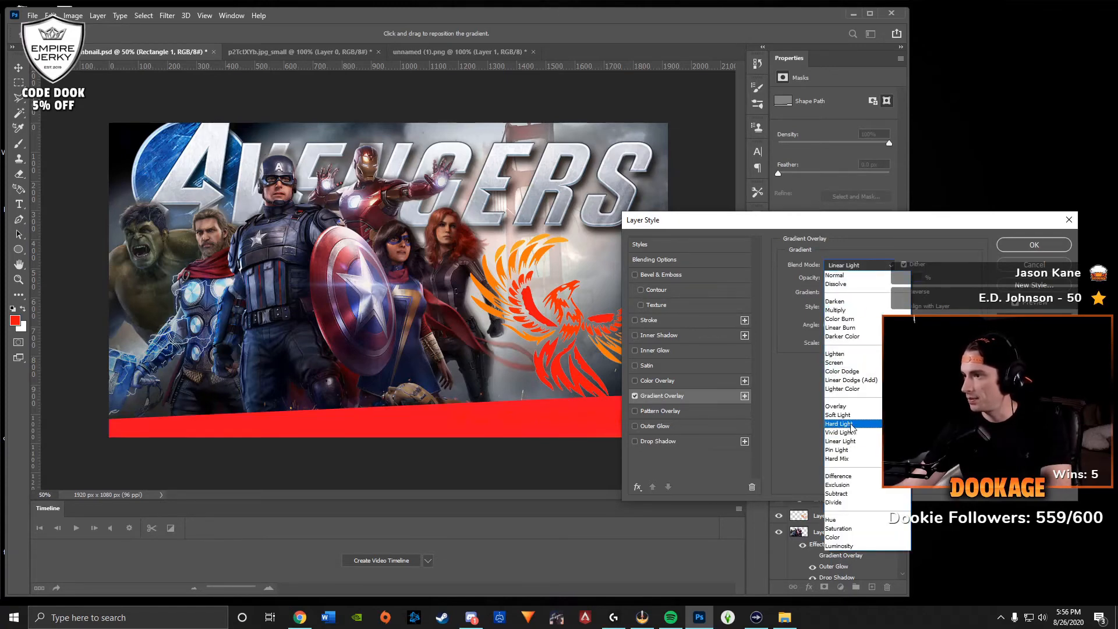
{"action": "left_click", "coordinate": [851, 313]}
{"action": "left_click", "coordinate": [864, 266]}
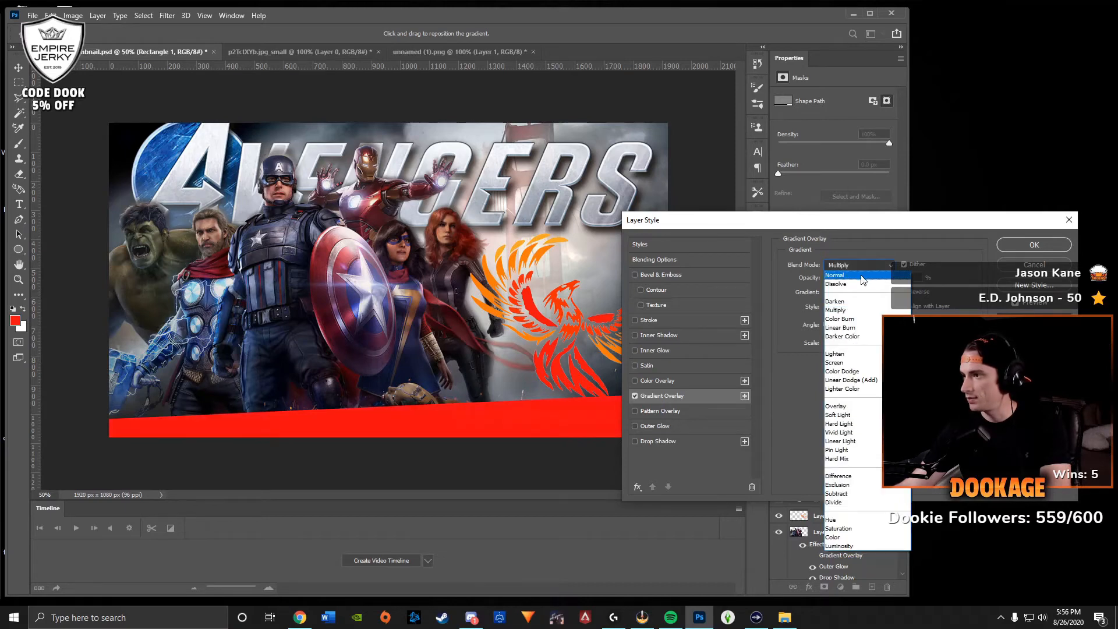
{"action": "left_click", "coordinate": [864, 275]}
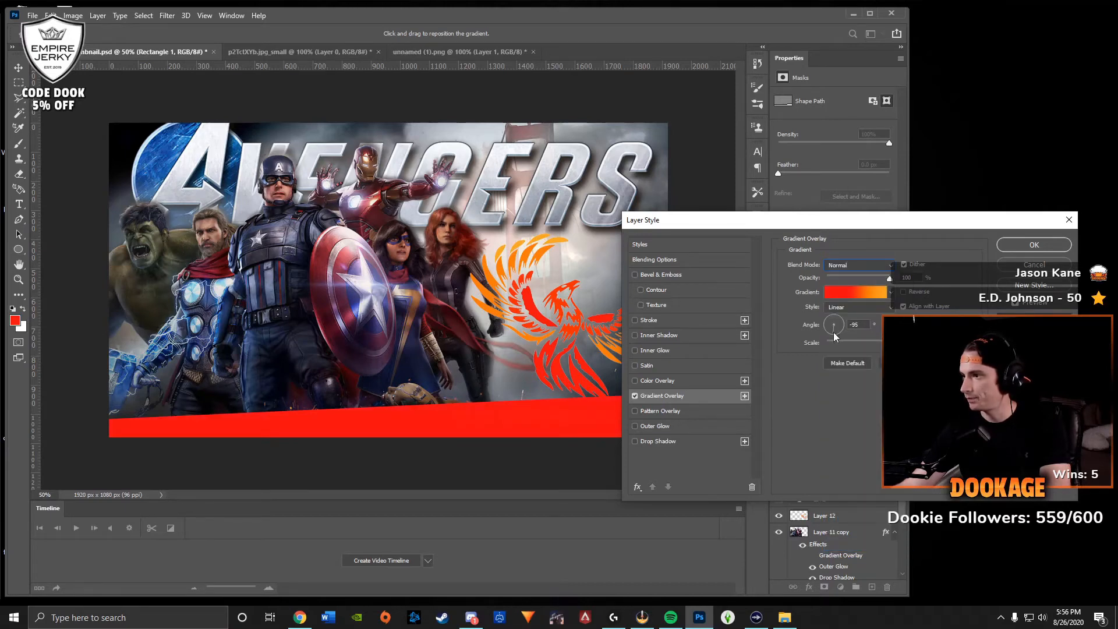
{"action": "left_click", "coordinate": [1019, 250]}
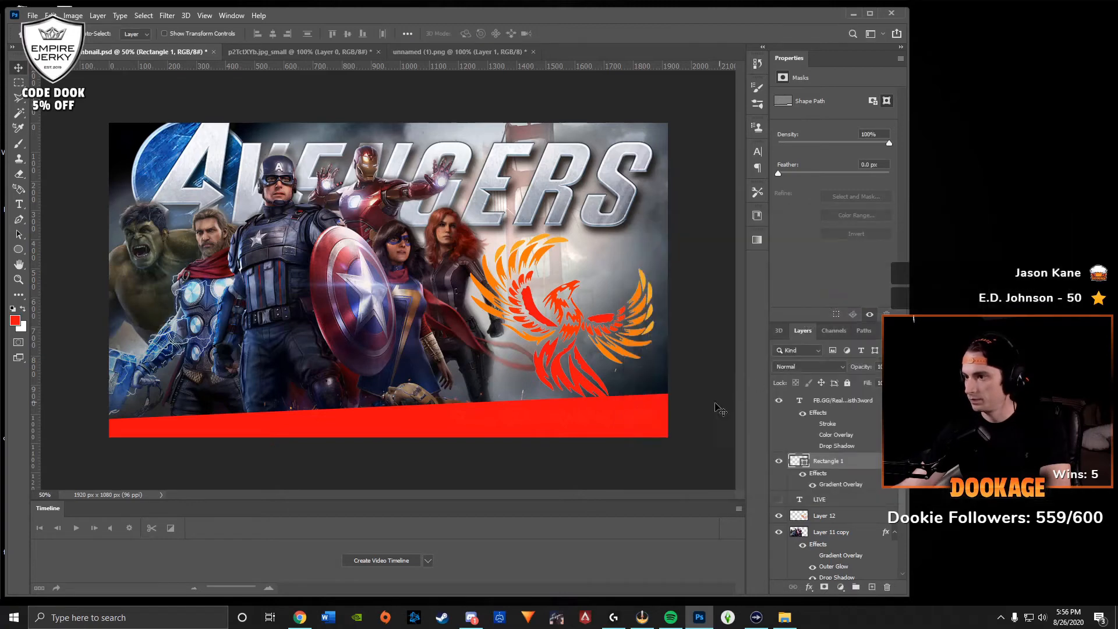
Edit the Rectangle 1 overlay gradient so its red stop sits at the start and the orange stop moves closer to it.
{"action": "double_click", "coordinate": [853, 484]}
{"action": "left_click", "coordinate": [850, 295]}
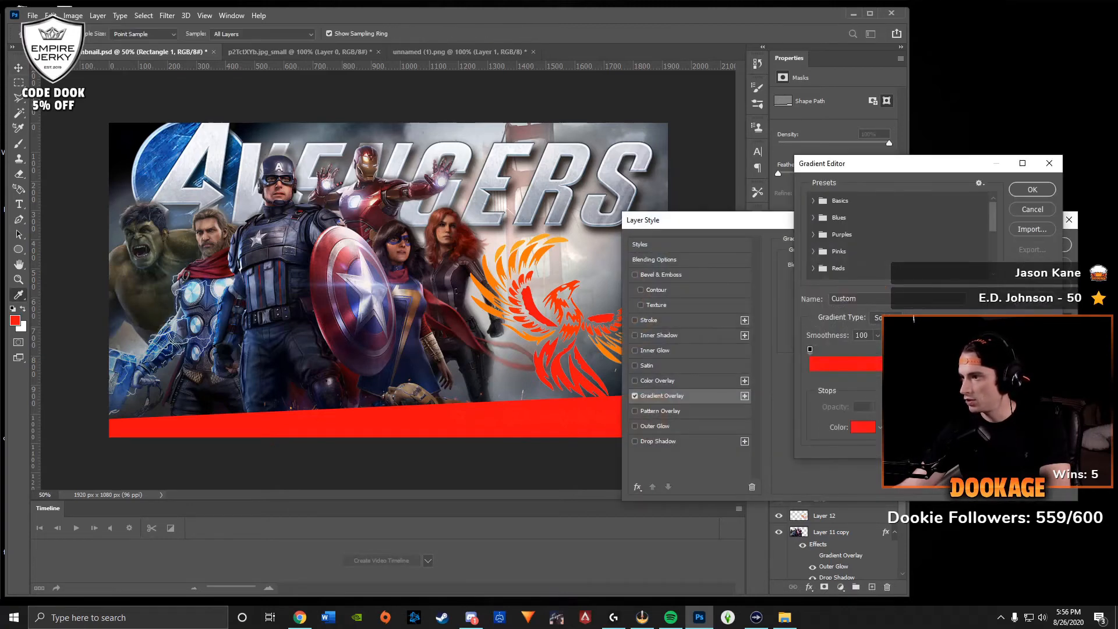
{"action": "left_click_drag", "start_coordinate": [883, 377], "coordinate": [771, 373]}
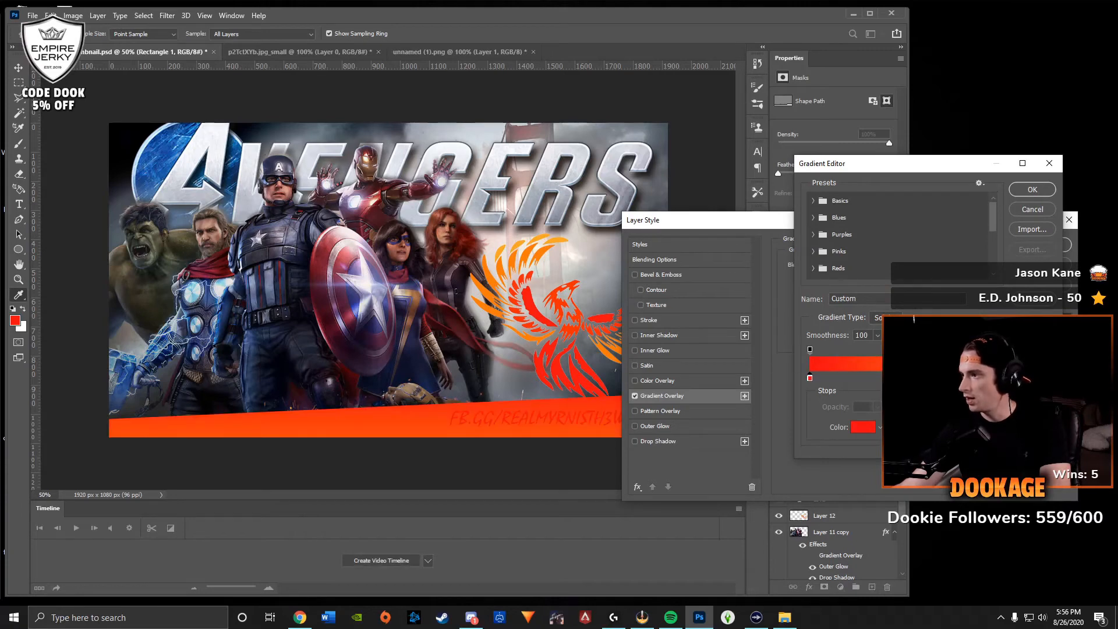
{"action": "left_click_drag", "start_coordinate": [978, 377], "coordinate": [940, 377]}
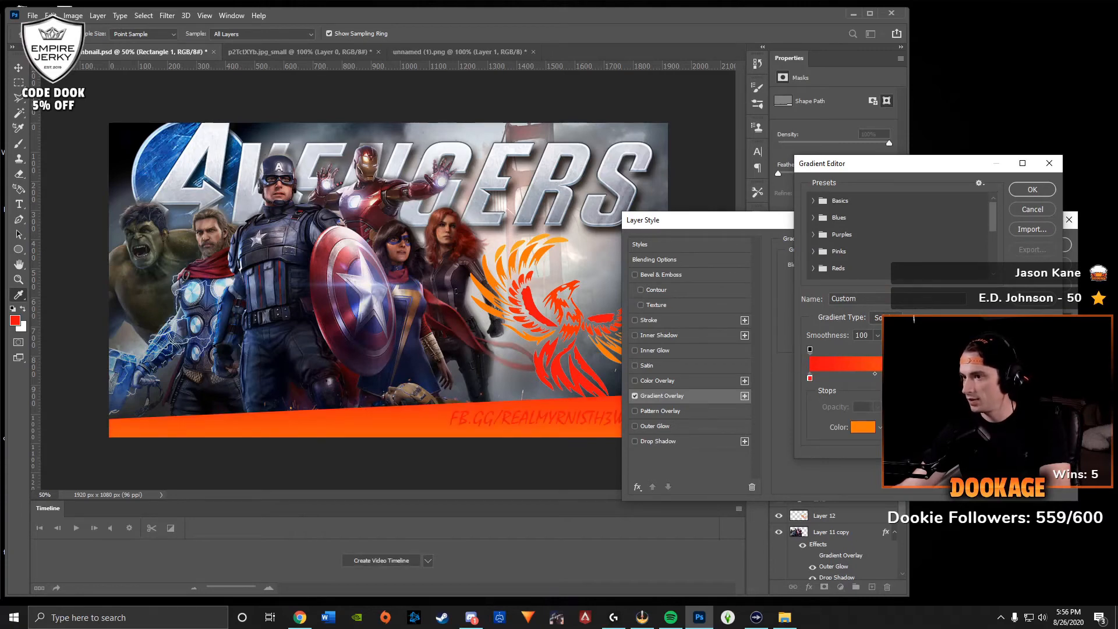
{"action": "left_click", "coordinate": [1034, 191]}
{"action": "left_click", "coordinate": [1034, 245]}
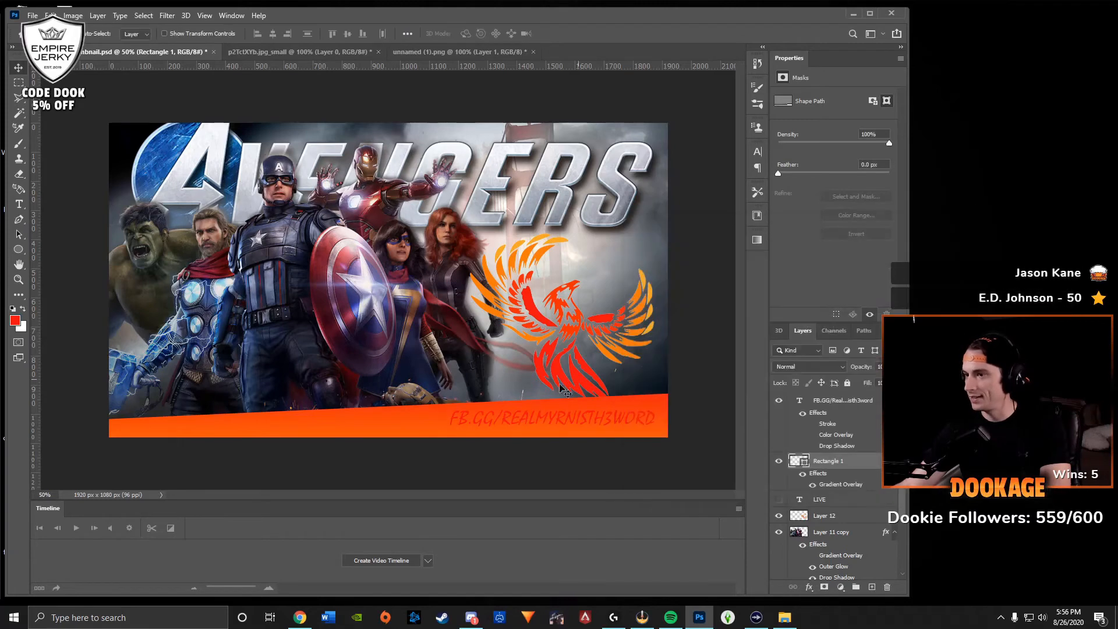
Change the channel link text's color from red to white.
{"action": "double_click", "coordinate": [559, 411]}
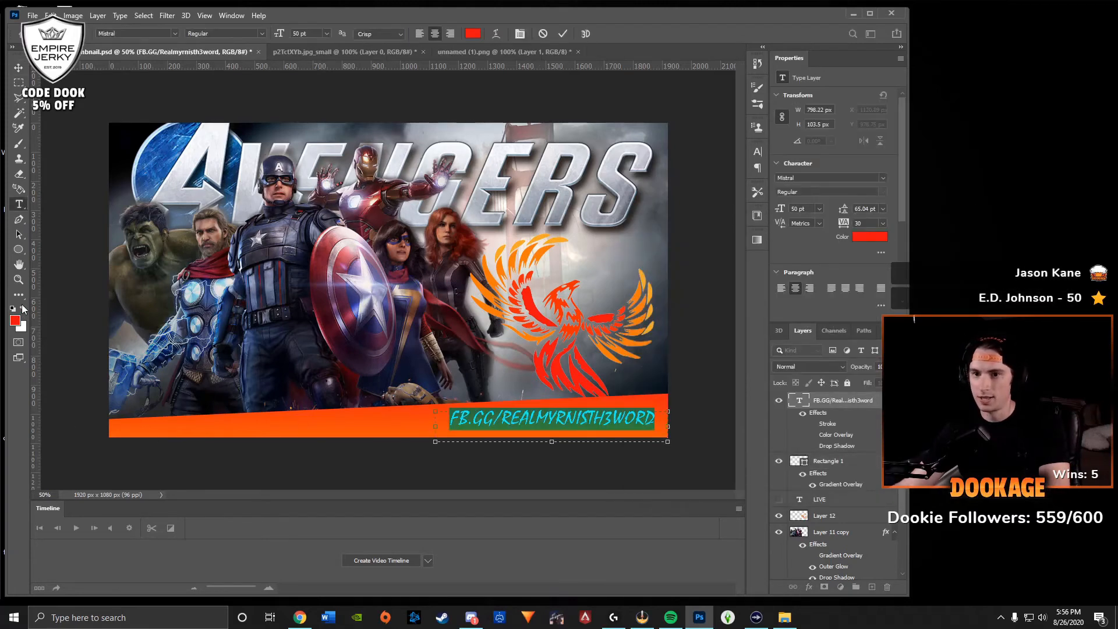
{"action": "left_click", "coordinate": [19, 68]}
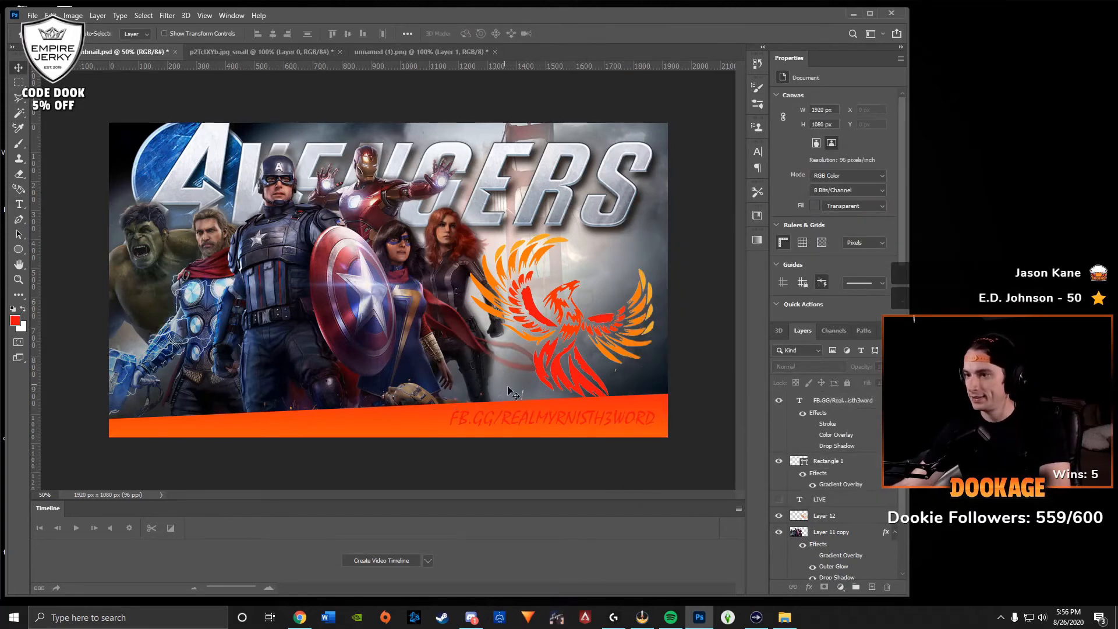
{"action": "double_click", "coordinate": [551, 416]}
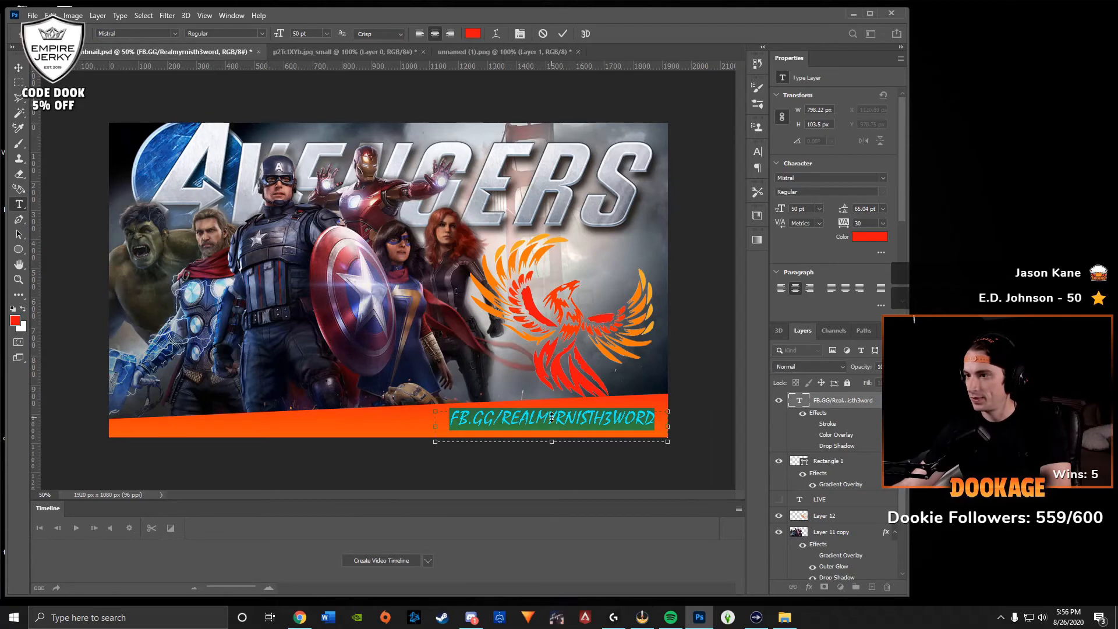
{"action": "left_click", "coordinate": [20, 70]}
{"action": "double_click", "coordinate": [601, 429]}
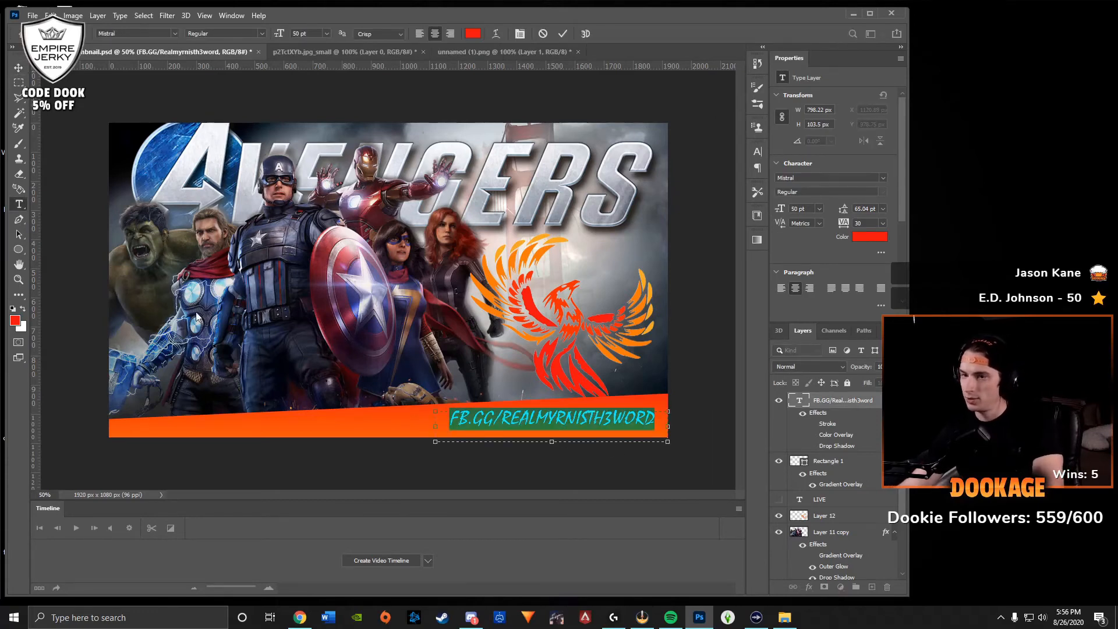
{"action": "left_click", "coordinate": [25, 310]}
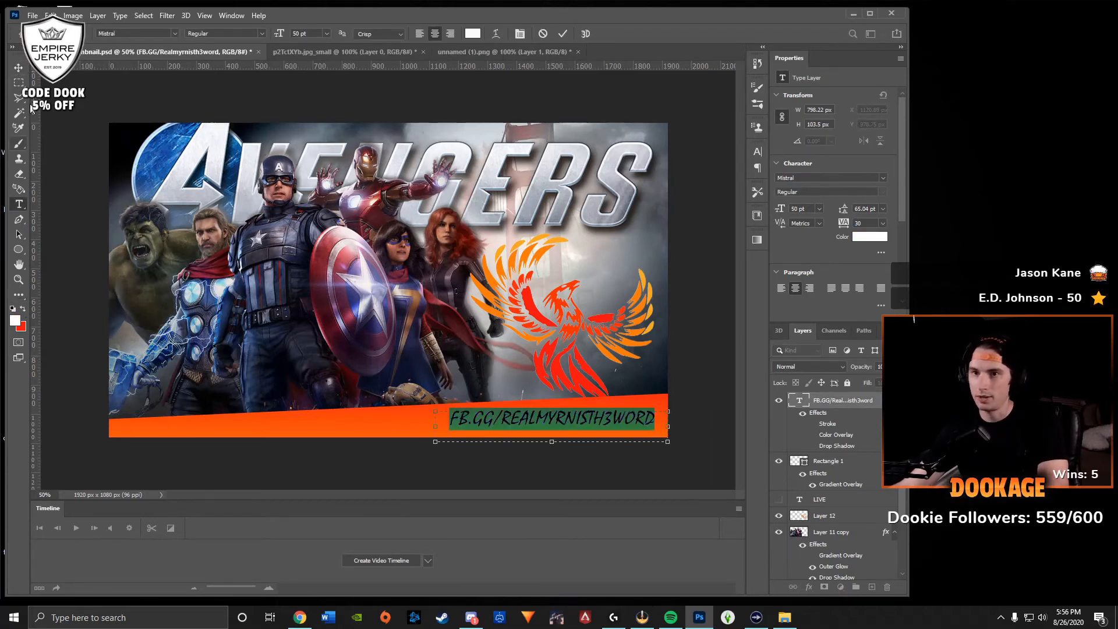
{"action": "left_click", "coordinate": [18, 68]}
{"action": "left_click", "coordinate": [105, 166]}
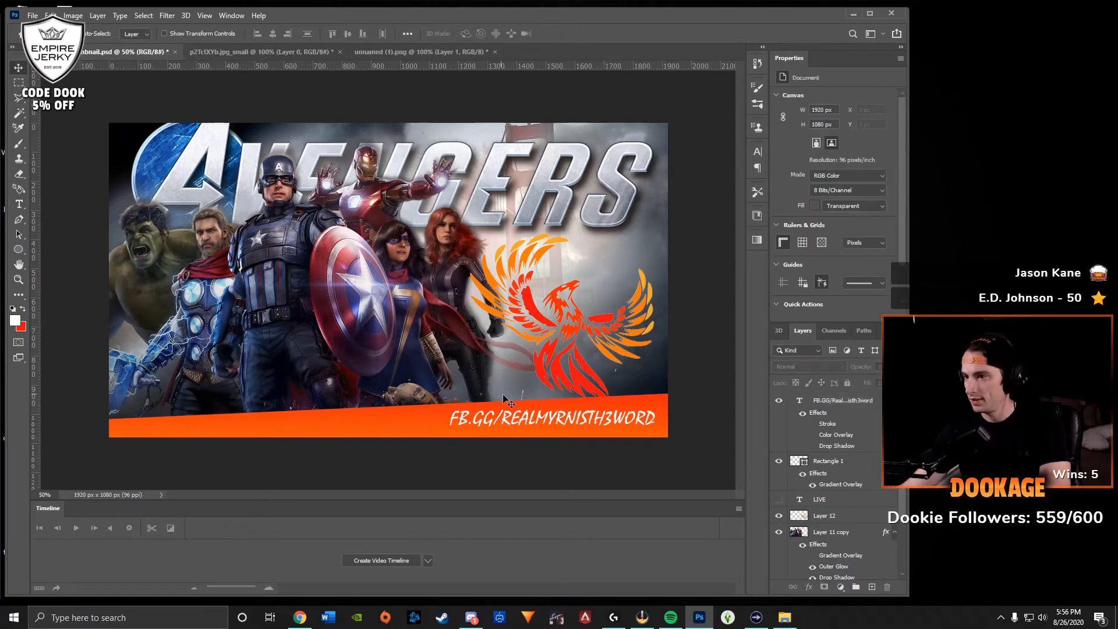
Nudge the channel link text slightly lower within the slanted band, to a Y position of 982.75 px.
{"action": "left_click", "coordinate": [538, 420]}
{"action": "key", "text": "shift+Down"}
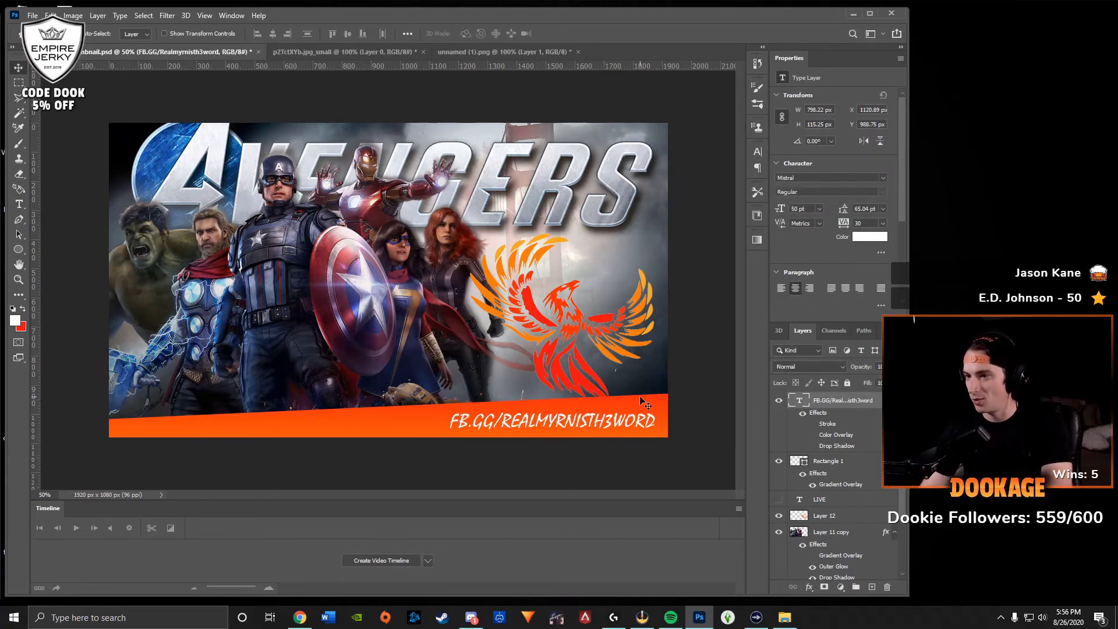
{"action": "key", "text": "Up"}
{"action": "key", "text": "Up"}
{"action": "key", "text": "Up"}
{"action": "key", "text": "Up"}
{"action": "key", "text": "Up"}
{"action": "key", "text": "Up"}
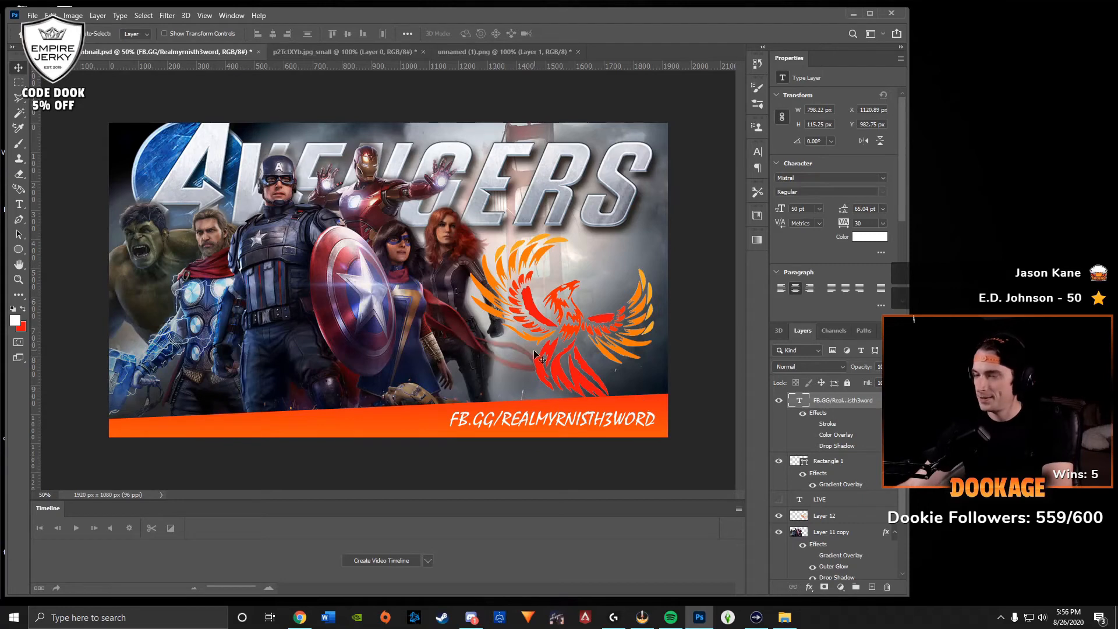
Scale the phoenix logo down to about 558 × 582 px and place it just above the band's right end.
{"action": "left_click", "coordinate": [582, 366]}
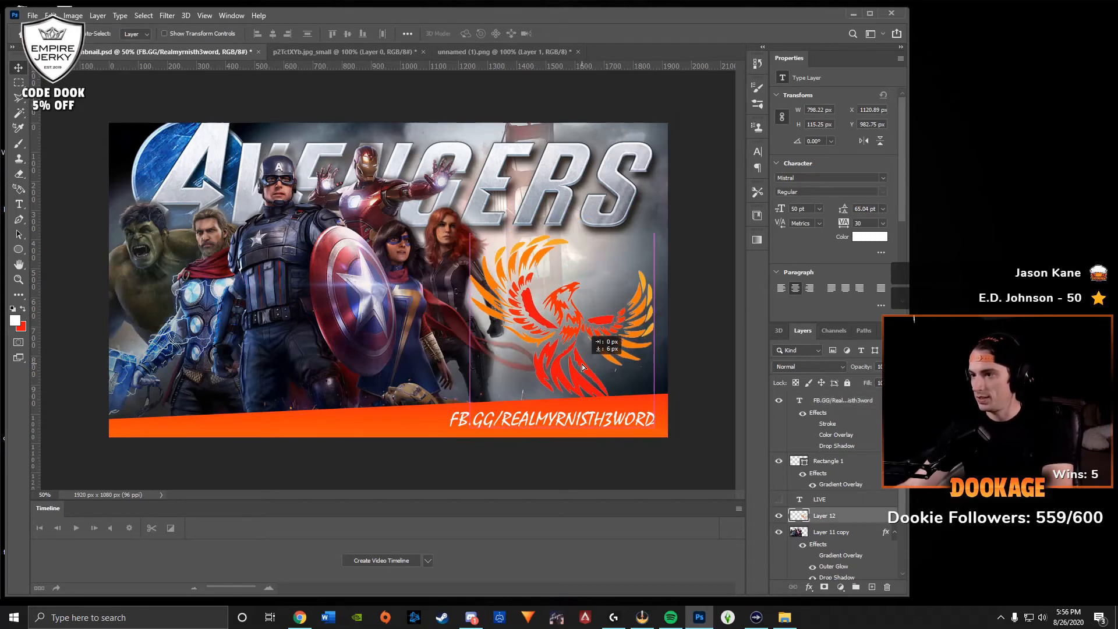
{"action": "key", "text": "ctrl+t"}
{"action": "left_click_drag", "start_coordinate": [564, 236], "coordinate": [570, 263]}
{"action": "left_click_drag", "start_coordinate": [577, 364], "coordinate": [590, 365]}
{"action": "key", "text": "Return"}
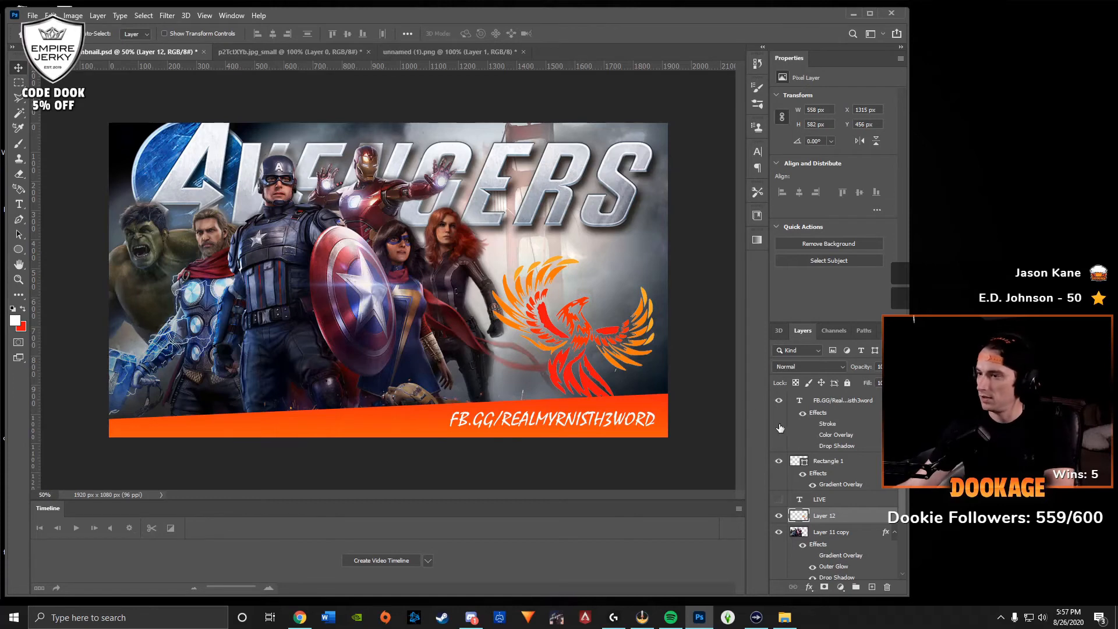
Duplicate the Rectangle 1 band and use Free Transform to place the copy along the canvas's upper edge.
{"action": "left_click", "coordinate": [656, 403]}
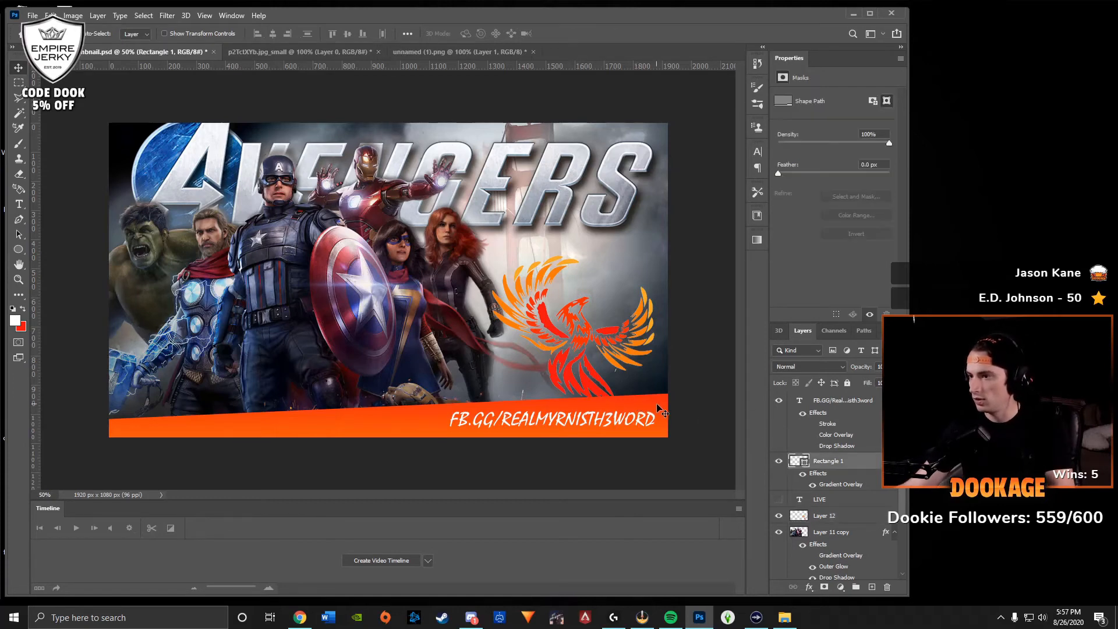
{"action": "left_click_drag", "start_coordinate": [658, 404], "coordinate": [633, 170]}
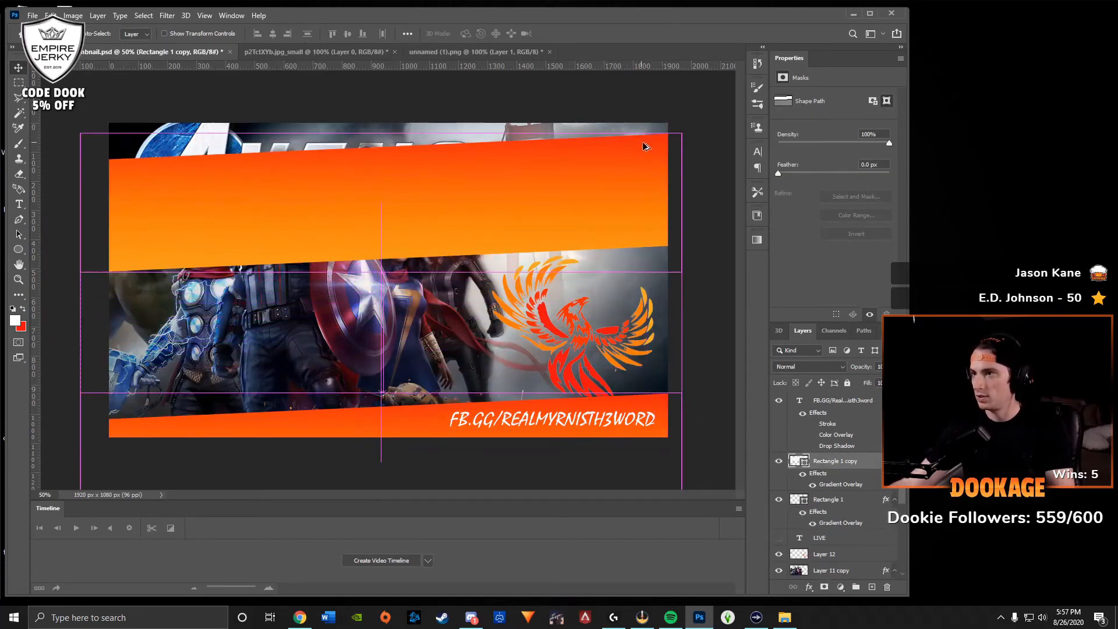
{"action": "key", "text": "ctrl+t"}
{"action": "left_click_drag", "start_coordinate": [698, 120], "coordinate": [270, 217]}
{"action": "left_click_drag", "start_coordinate": [333, 242], "coordinate": [293, 123]}
{"action": "key", "text": "Return"}
Move the Rectangle 1 copy layer down the stack to sit behind the Avengers title, directly above Layer 11.
{"action": "key", "text": "ctrl+bracketleft"}
{"action": "key", "text": "ctrl+bracketleft"}
{"action": "key", "text": "ctrl+bracketleft"}
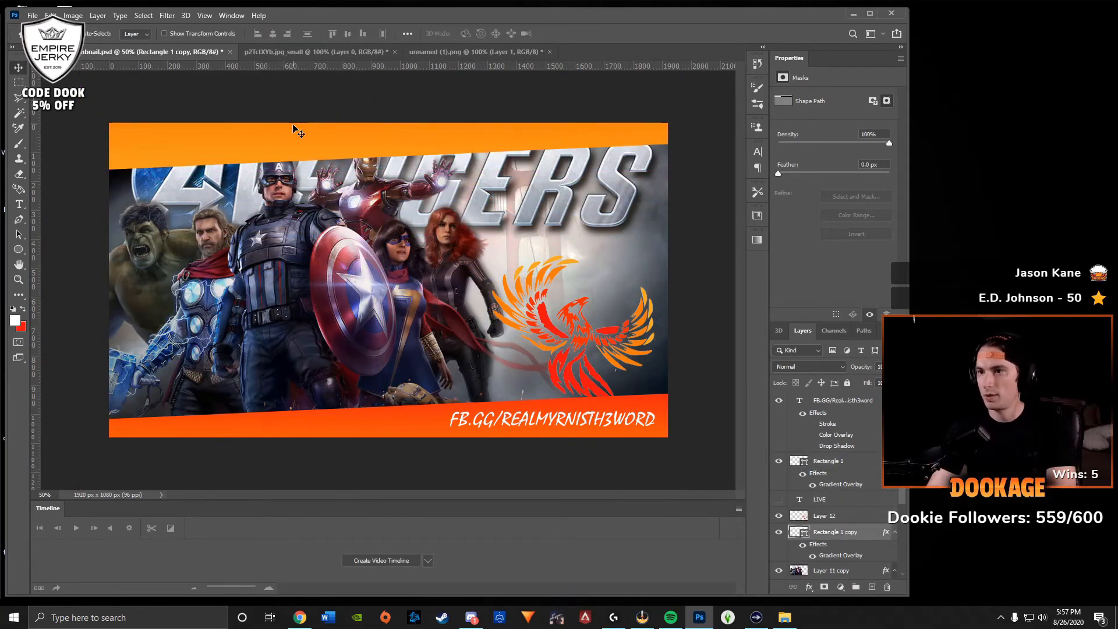
{"action": "key", "text": "ctrl+bracketleft"}
{"action": "key", "text": "ctrl+bracketleft"}
{"action": "key", "text": "ctrl+bracketleft"}
{"action": "key", "text": "ctrl+bracketright"}
{"action": "key", "text": "ctrl+bracketright"}
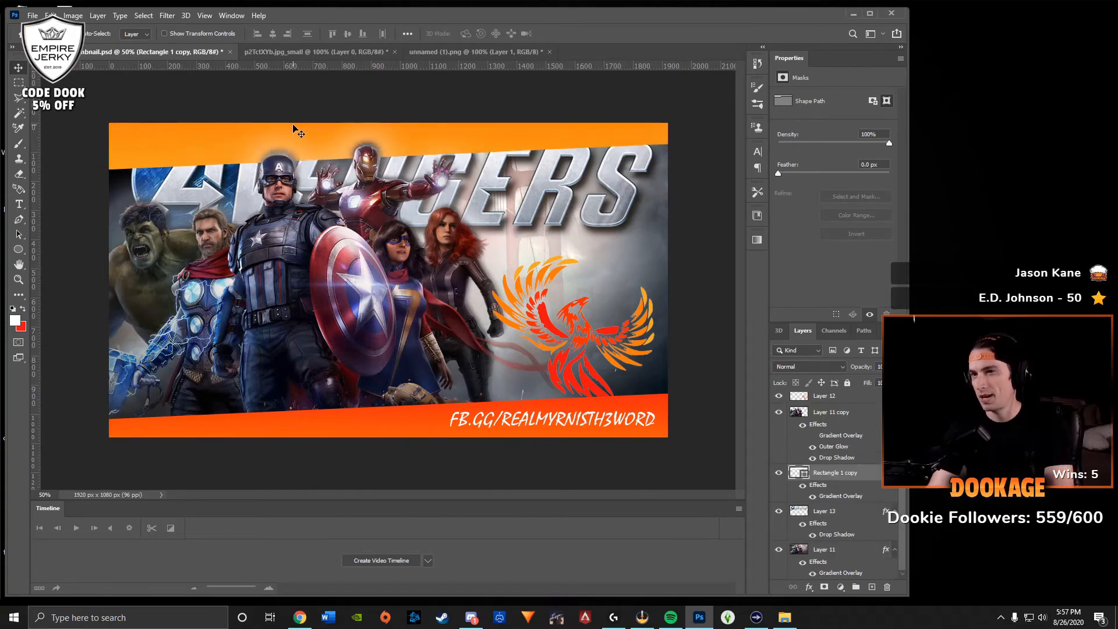
{"action": "key", "text": "ctrl+bracketleft"}
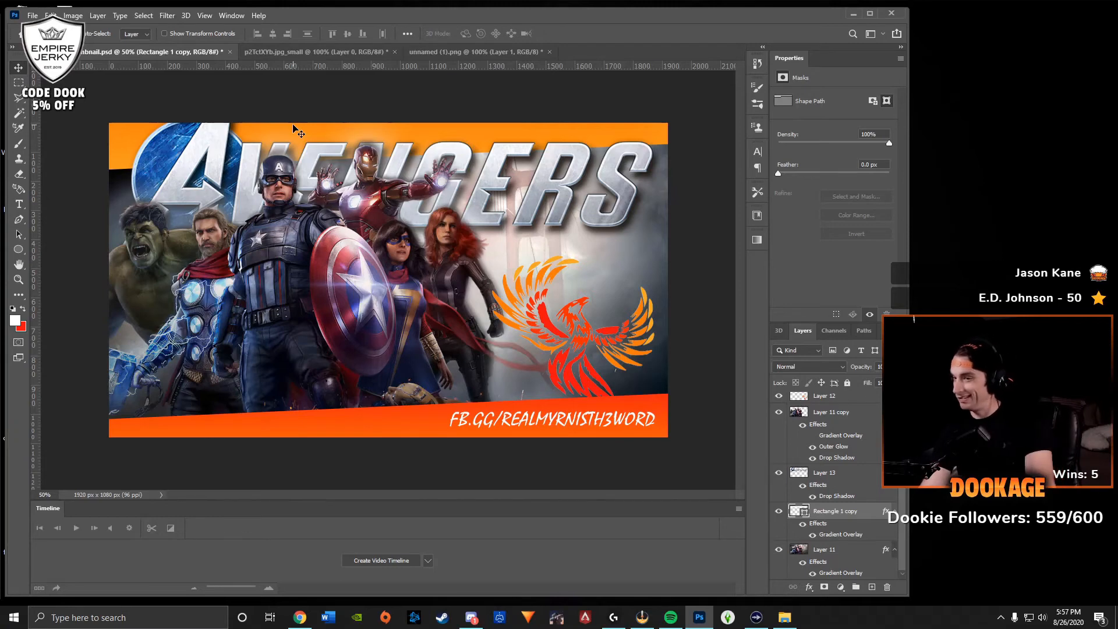
Nudge the upper band copy upward until only a narrow slanted strip remains behind the Avengers title.
{"action": "key", "text": "shift+Up"}
{"action": "key", "text": "shift+Up"}
{"action": "key", "text": "shift+Up"}
{"action": "key", "text": "shift+Up"}
{"action": "key", "text": "shift+Up"}
{"action": "key", "text": "shift+Up"}
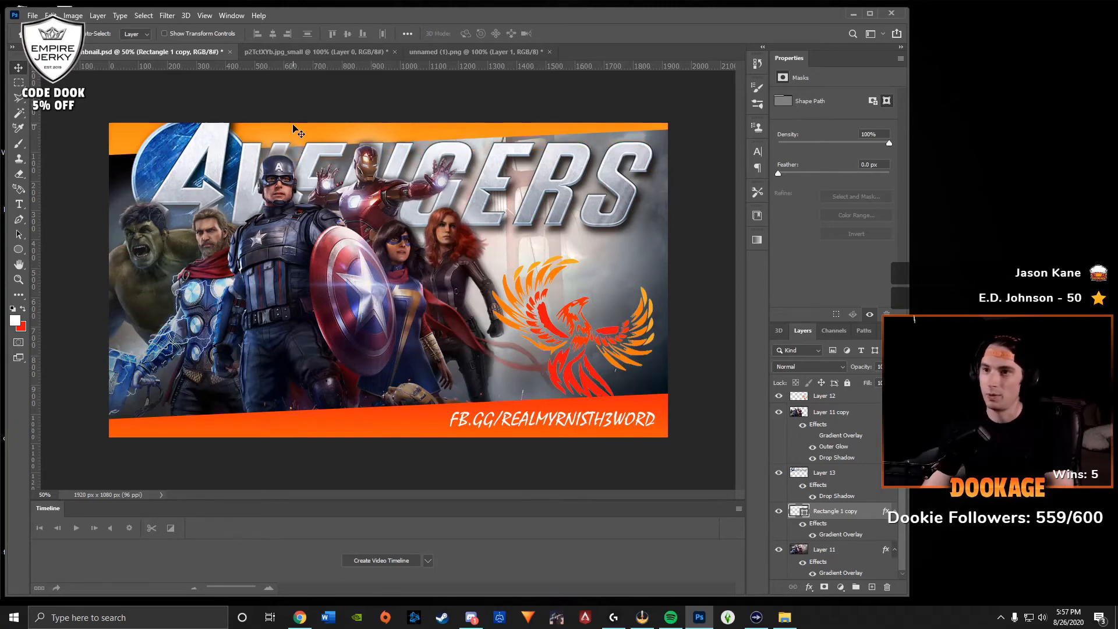
{"action": "key", "text": "shift+Down"}
{"action": "key", "text": "shift+Up"}
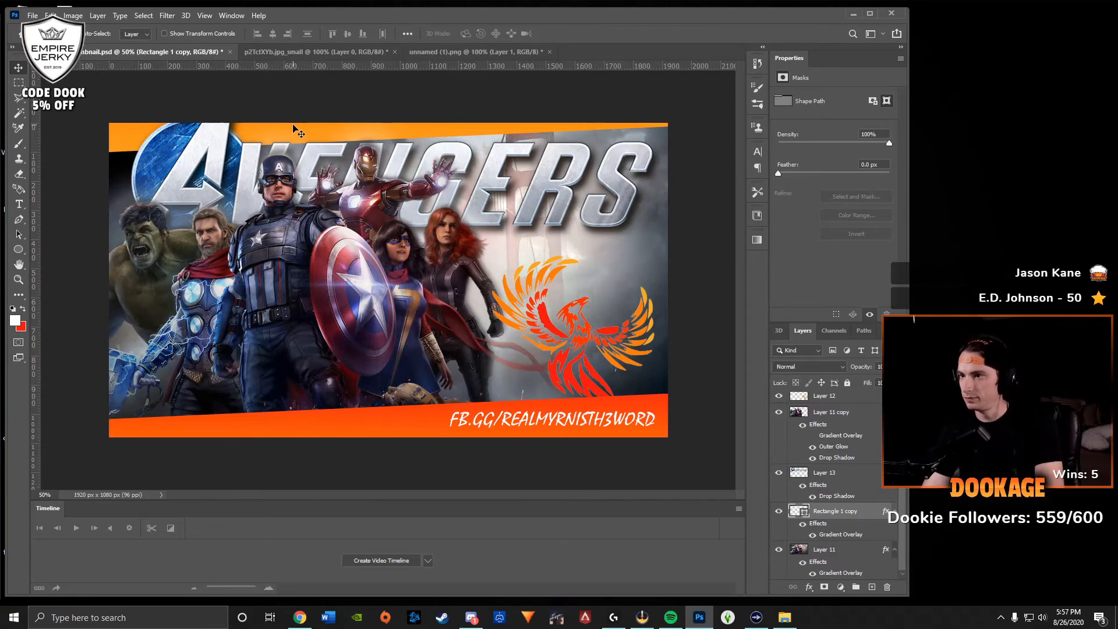
{"action": "key", "text": "shift+Up"}
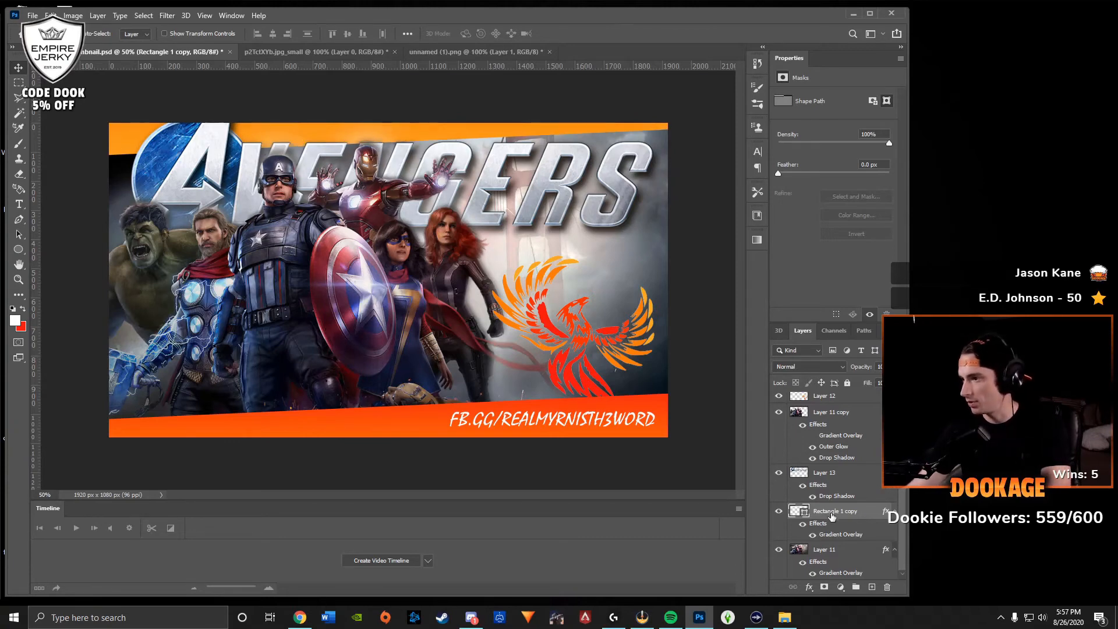
Reverse the Gradient Overlay on the Rectangle 1 copy band and apply it.
{"action": "double_click", "coordinate": [822, 536]}
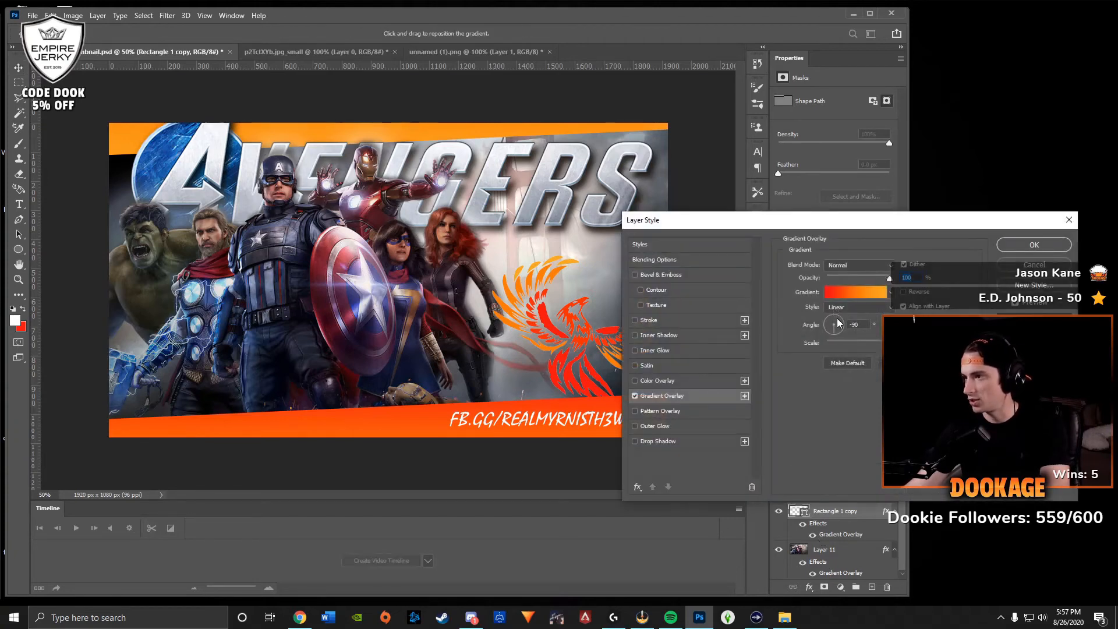
{"action": "left_click", "coordinate": [903, 293]}
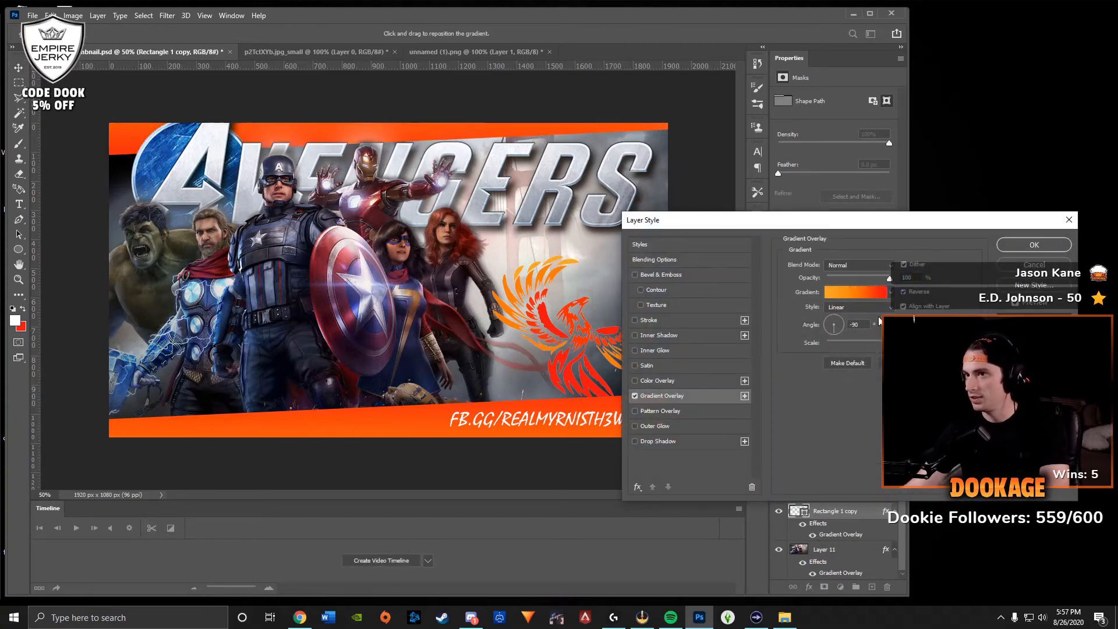
{"action": "key", "text": "Return"}
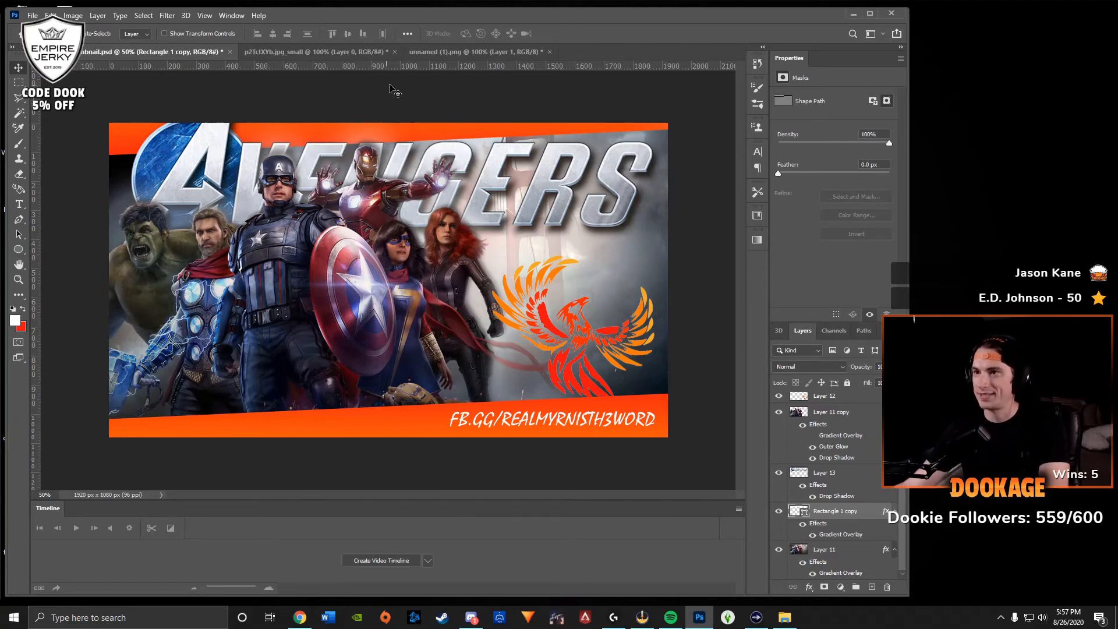
Close the phoenix source image and the unnamed (1).png Avengers logo document without saving changes.
{"action": "left_click", "coordinate": [378, 52]}
{"action": "left_click", "coordinate": [394, 52]}
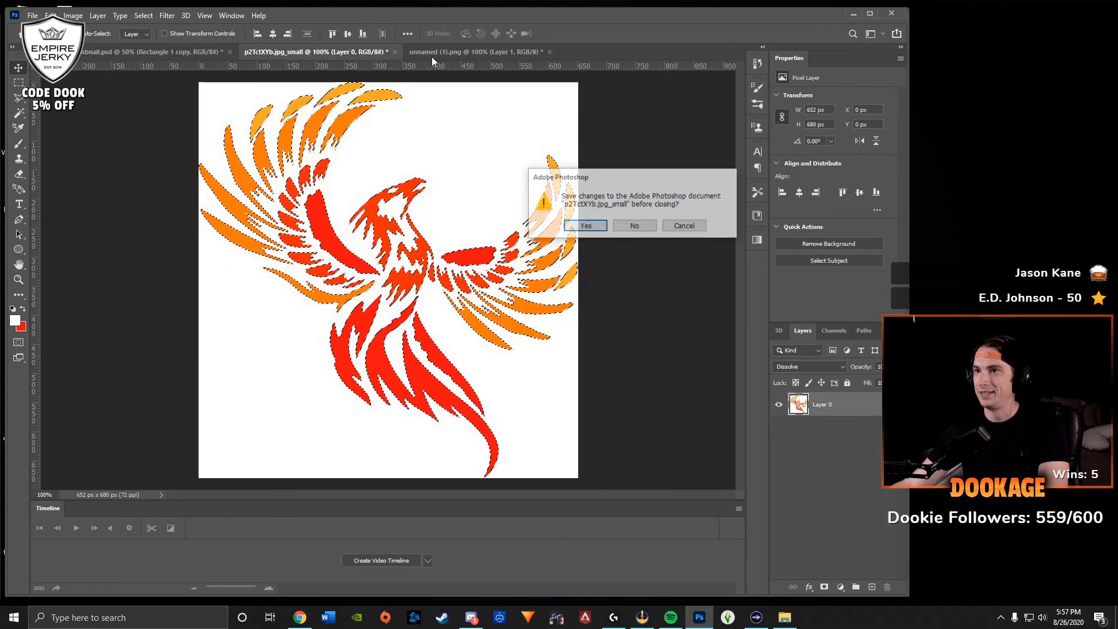
{"action": "left_click", "coordinate": [634, 225]}
{"action": "left_click", "coordinate": [347, 51]}
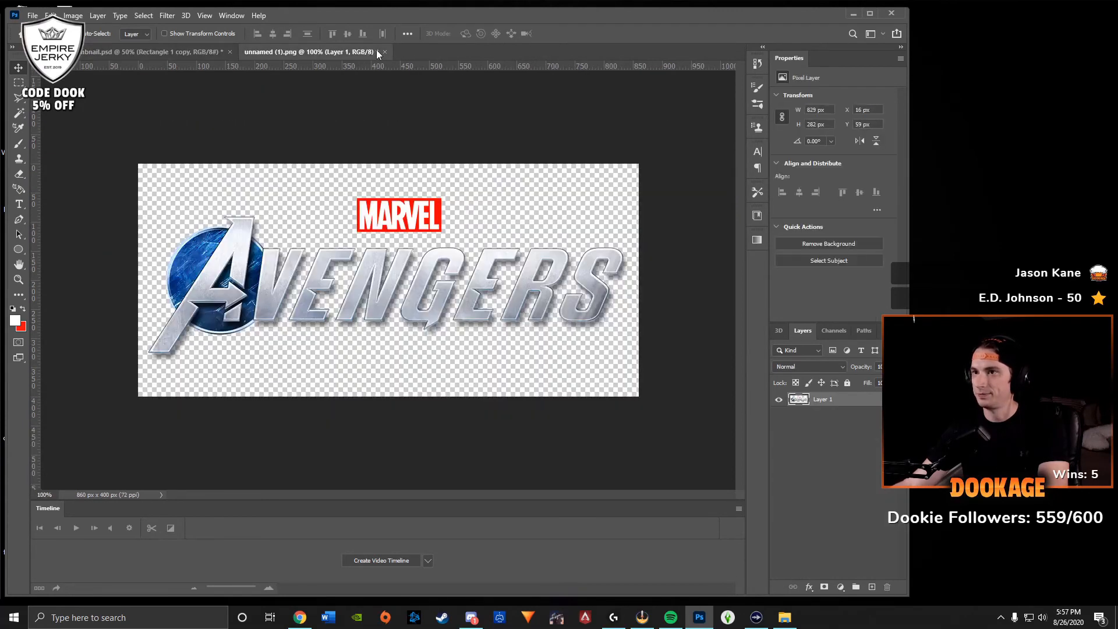
{"action": "left_click", "coordinate": [382, 52]}
{"action": "left_click", "coordinate": [634, 226]}
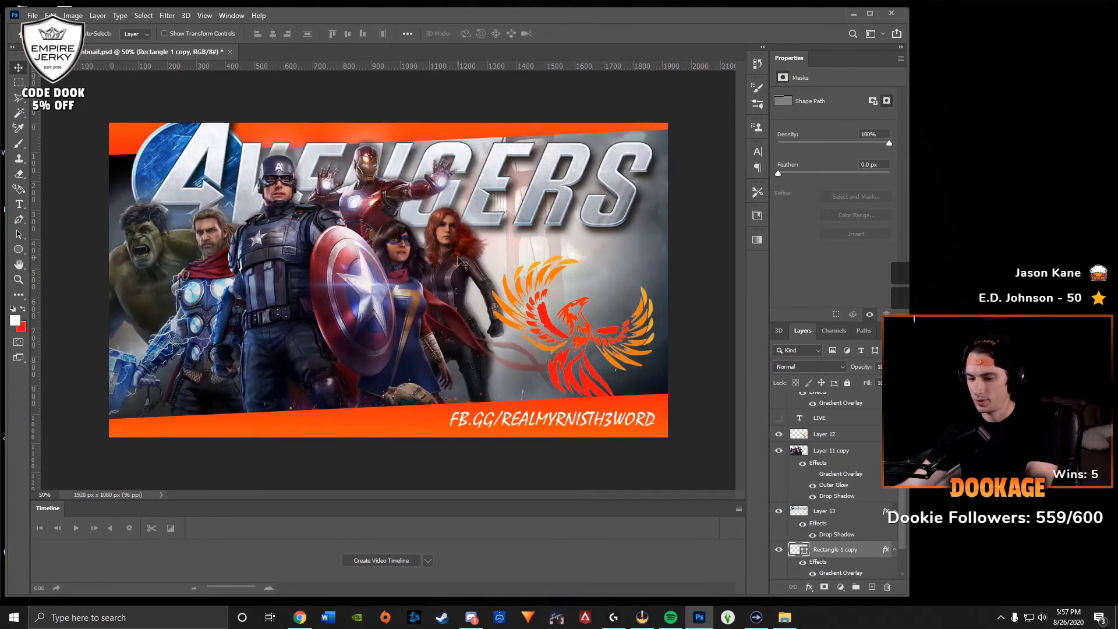
Open RIO2eyDI.jpg_small from the desktop's avengers folder and convert its locked background into an editable layer.
{"action": "key", "text": "ctrl+o"}
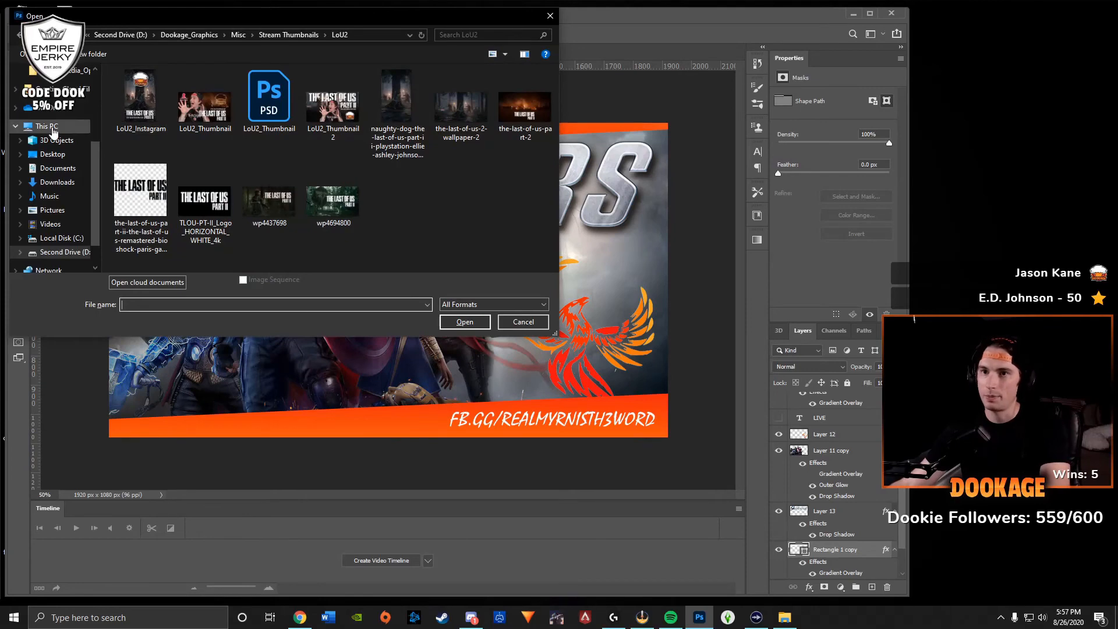
{"action": "scroll", "coordinate": [61, 133], "scroll_direction": "up", "scroll_amount": 3}
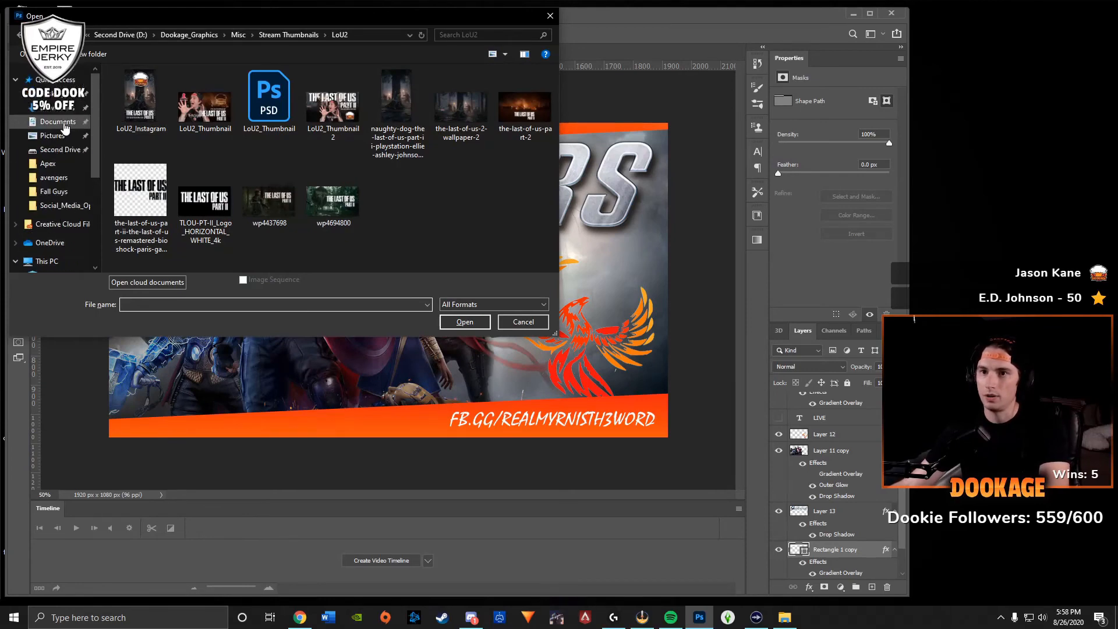
{"action": "left_click", "coordinate": [58, 95]}
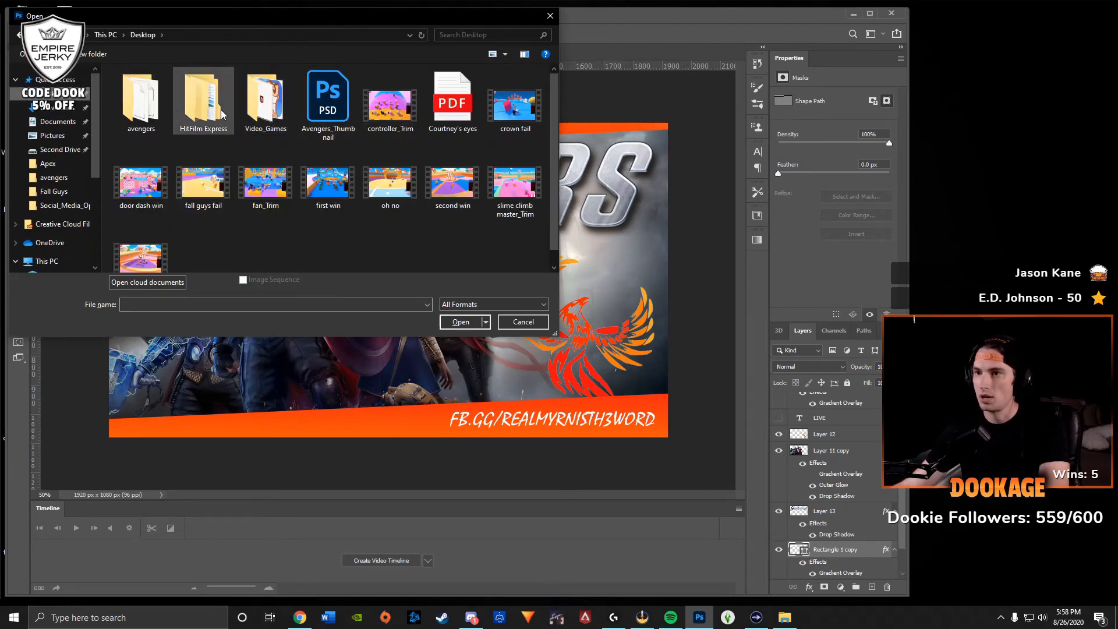
{"action": "double_click", "coordinate": [142, 109]}
{"action": "left_click", "coordinate": [274, 111]}
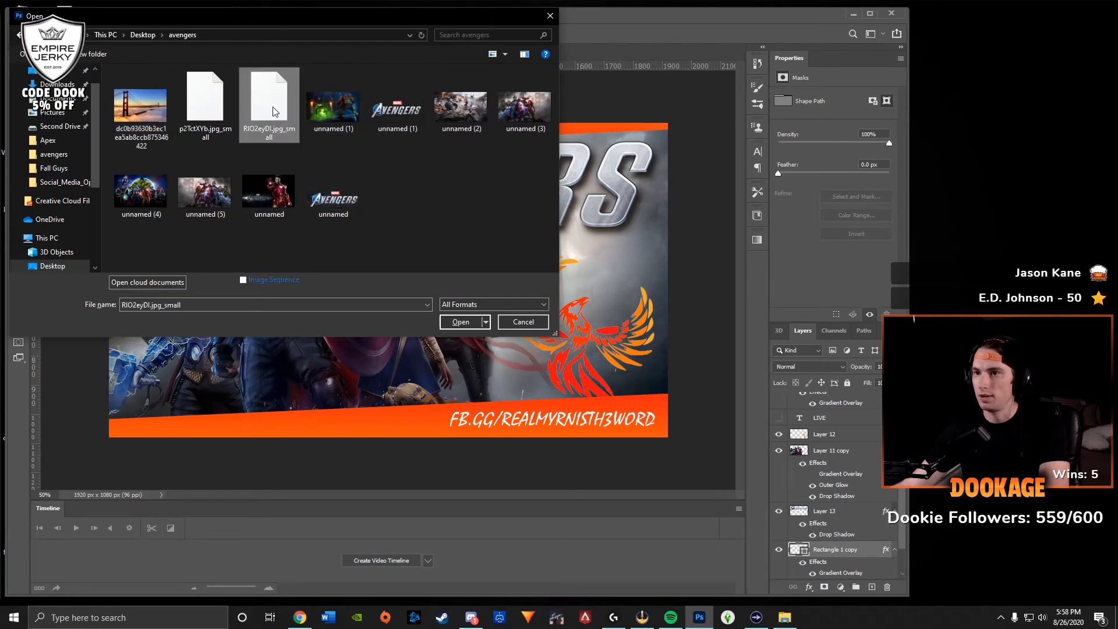
{"action": "double_click", "coordinate": [270, 112]}
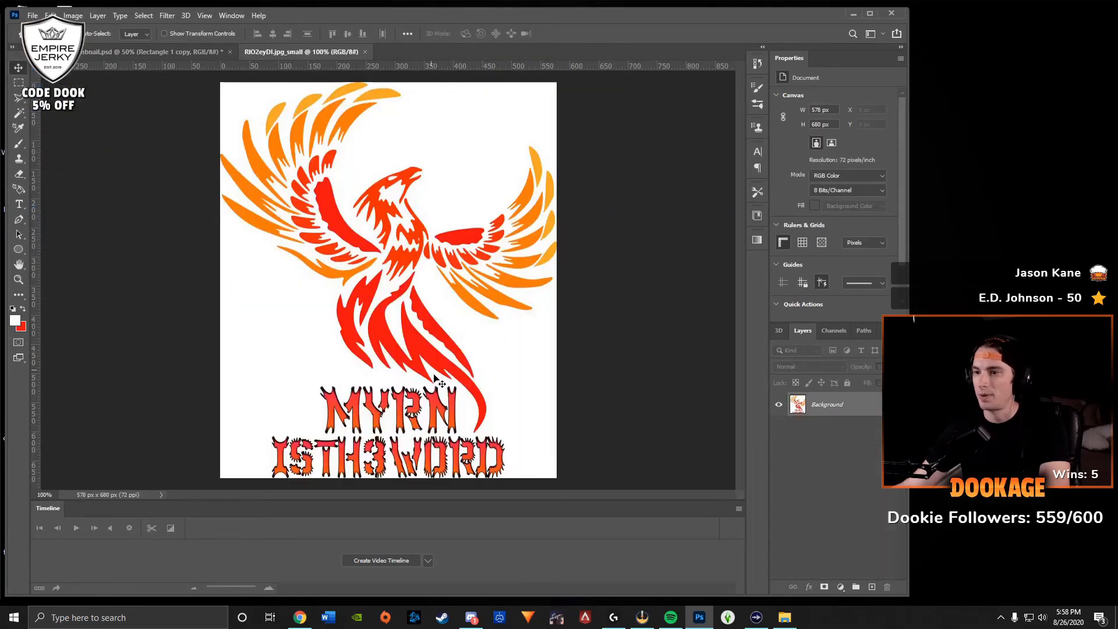
{"action": "double_click", "coordinate": [862, 411]}
{"action": "key", "text": "Return"}
{"action": "left_click", "coordinate": [21, 115]}
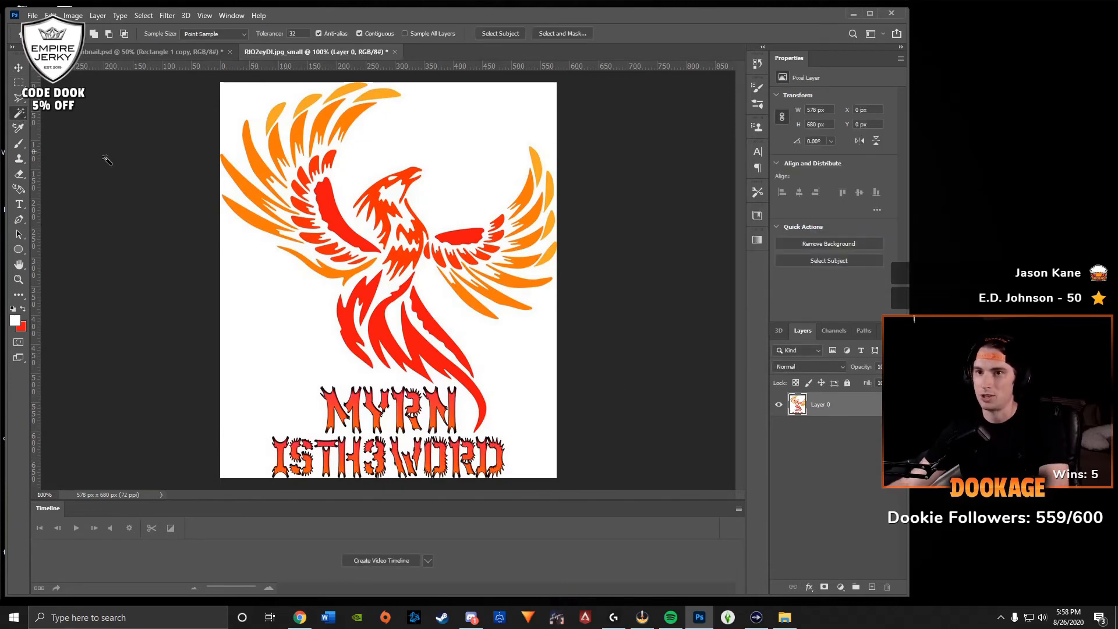
{"action": "left_click", "coordinate": [253, 291]}
{"action": "left_click", "coordinate": [158, 16]}
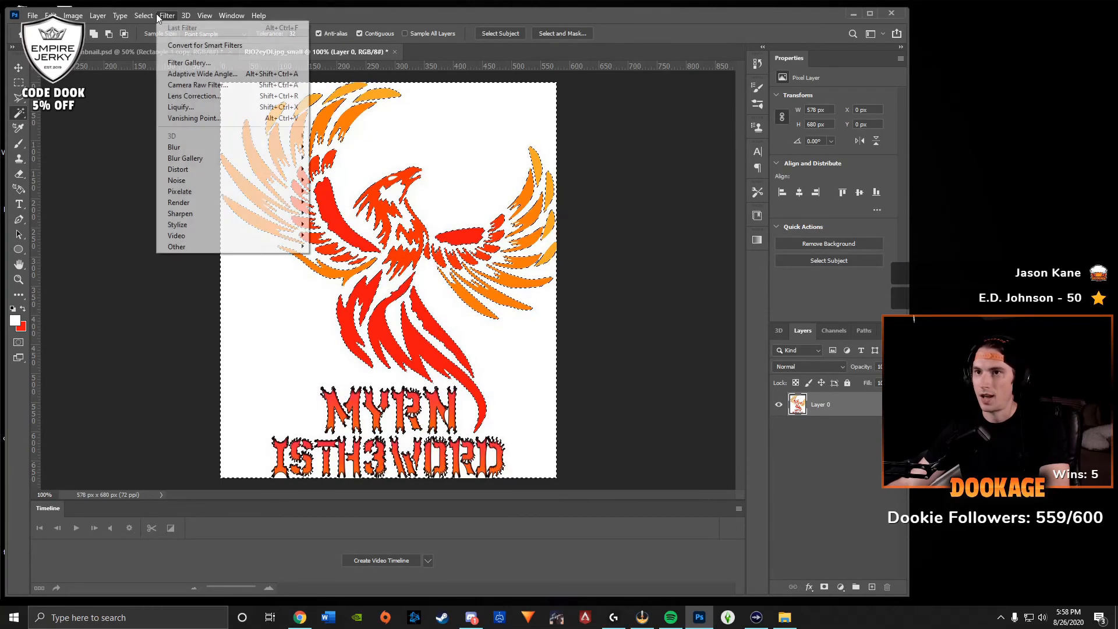
{"action": "left_click", "coordinate": [160, 17]}
{"action": "key", "text": "ctrl+d"}
Select the white background by Color Range with fuzziness 200, and invert the selection to the phoenix and lettering.
{"action": "left_click", "coordinate": [149, 17]}
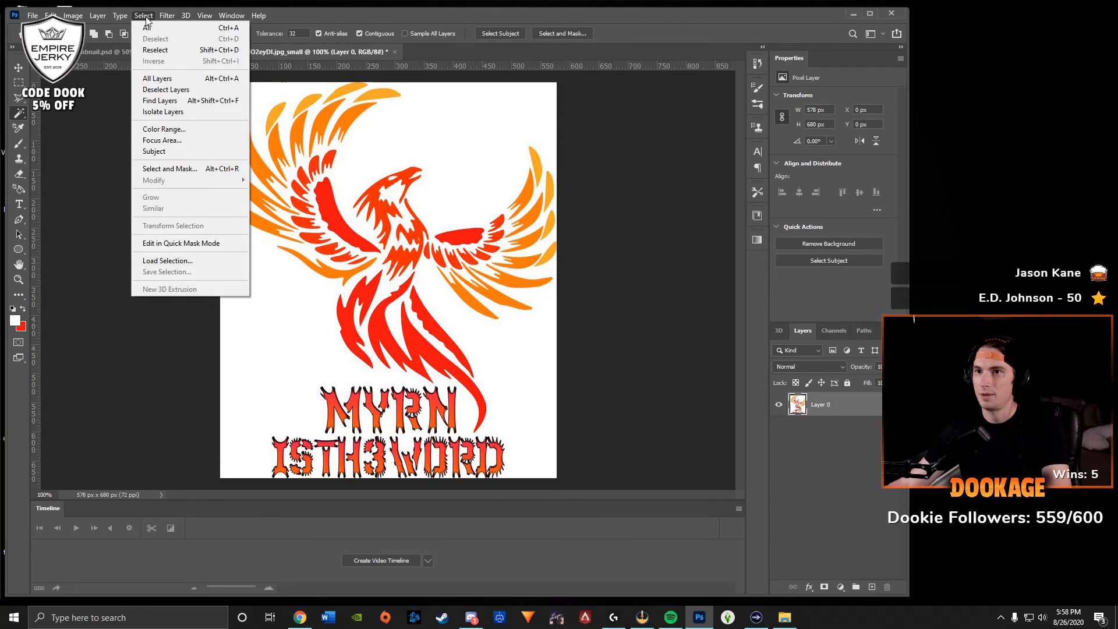
{"action": "left_click", "coordinate": [182, 130]}
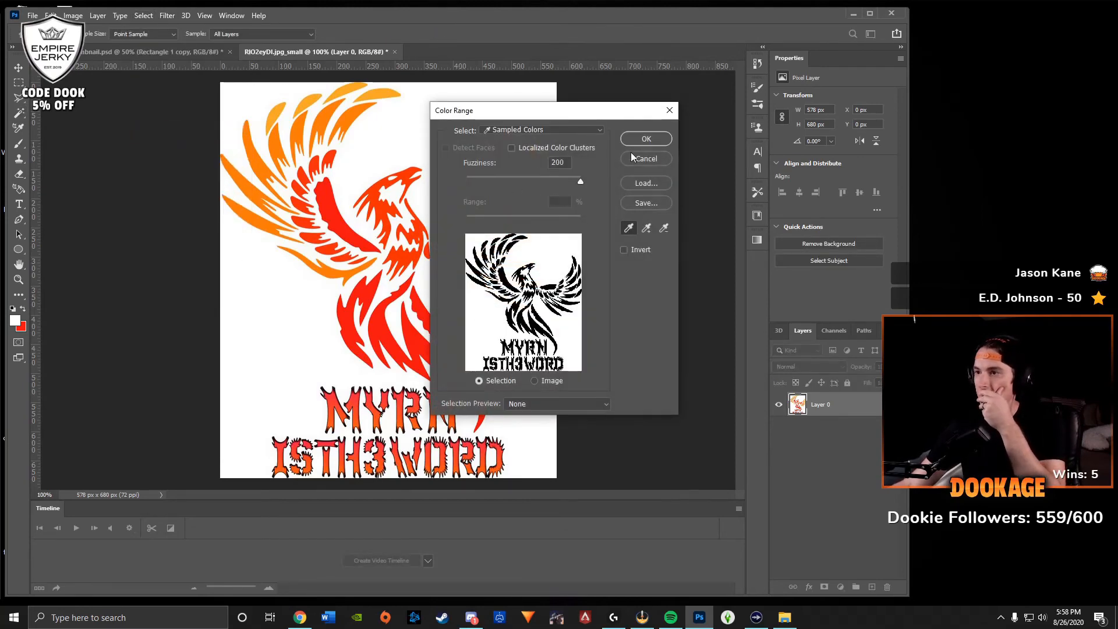
{"action": "left_click", "coordinate": [657, 139]}
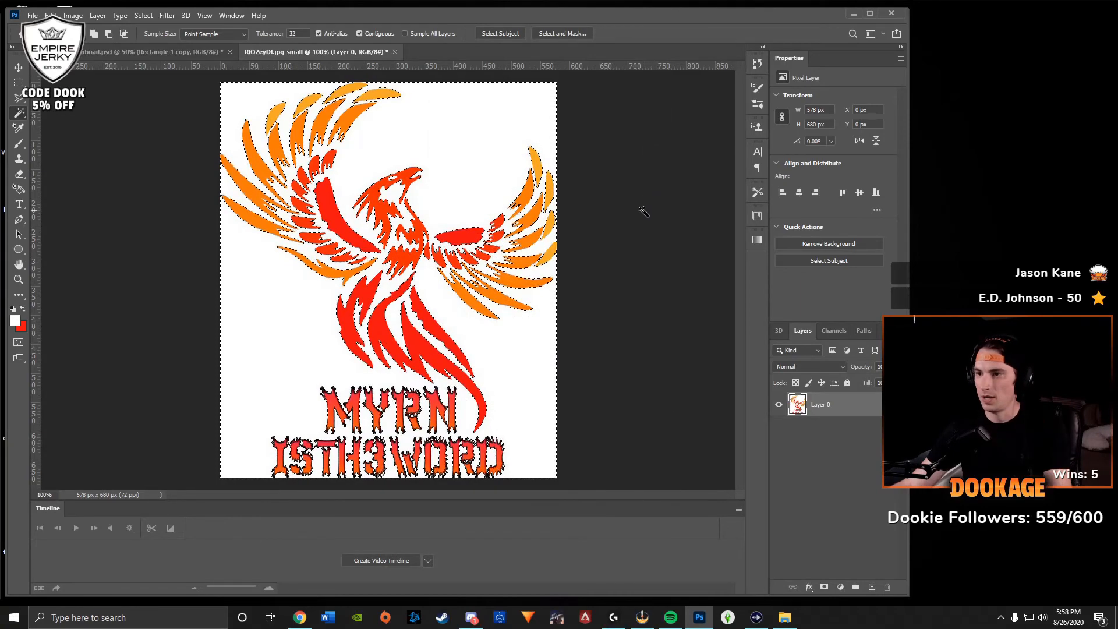
{"action": "key", "text": "ctrl+shift+i"}
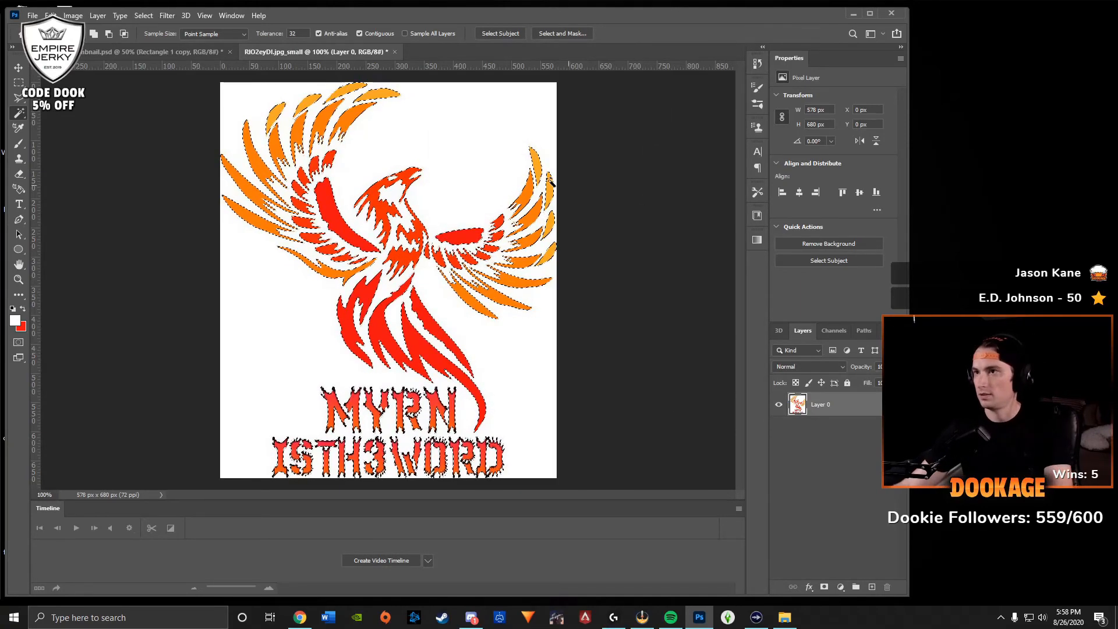
Paste the phoenix with its lettering into the thumbnail document and bring its layer to the top of the stack.
{"action": "left_click", "coordinate": [187, 55]}
{"action": "key", "text": "ctrl+v"}
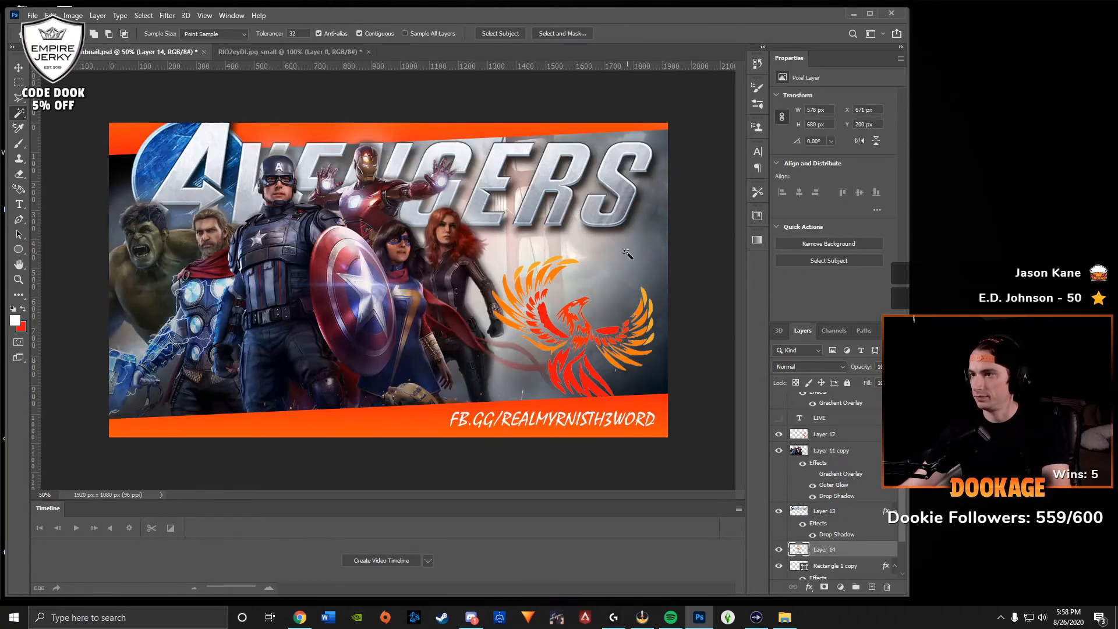
{"action": "key", "text": "v"}
{"action": "key", "text": "ctrl+v"}
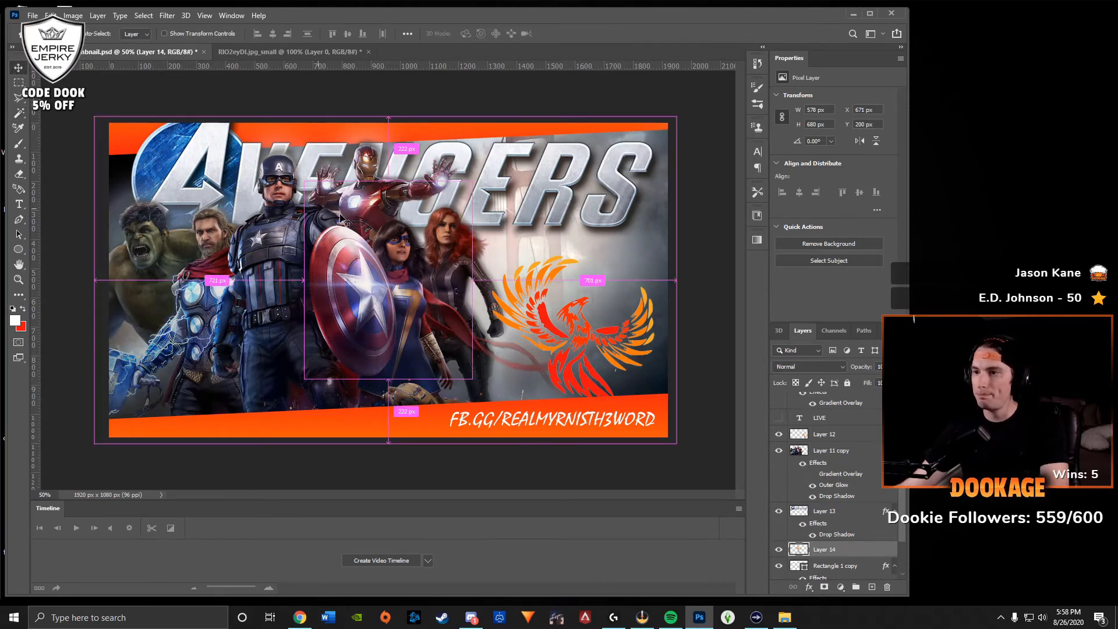
{"action": "key", "text": "ctrl+z"}
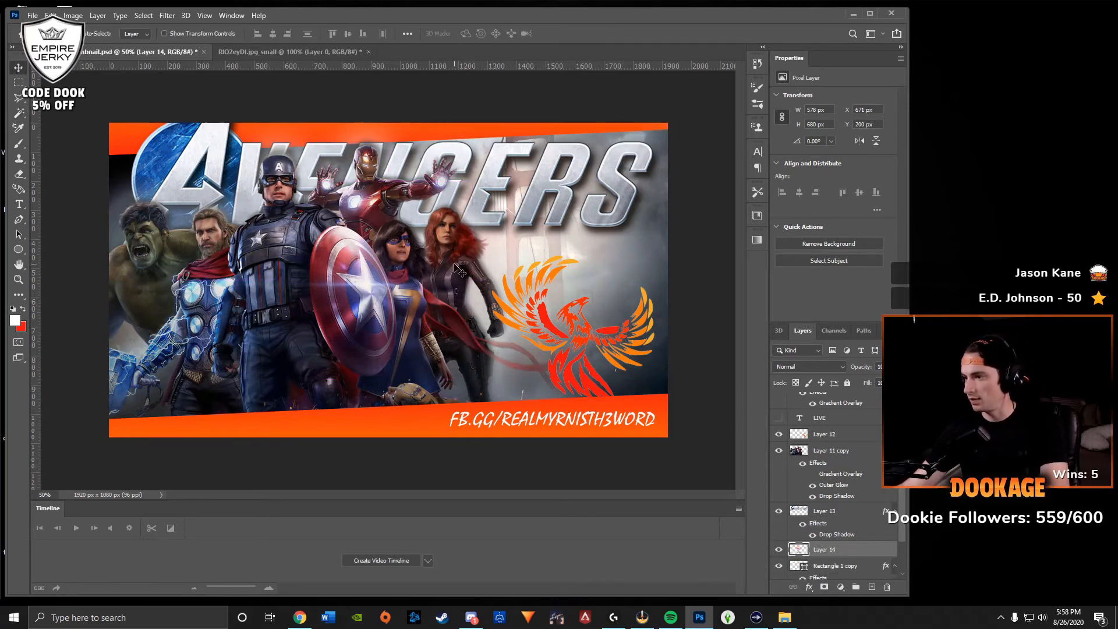
{"action": "key", "text": "ctrl+shift+]"}
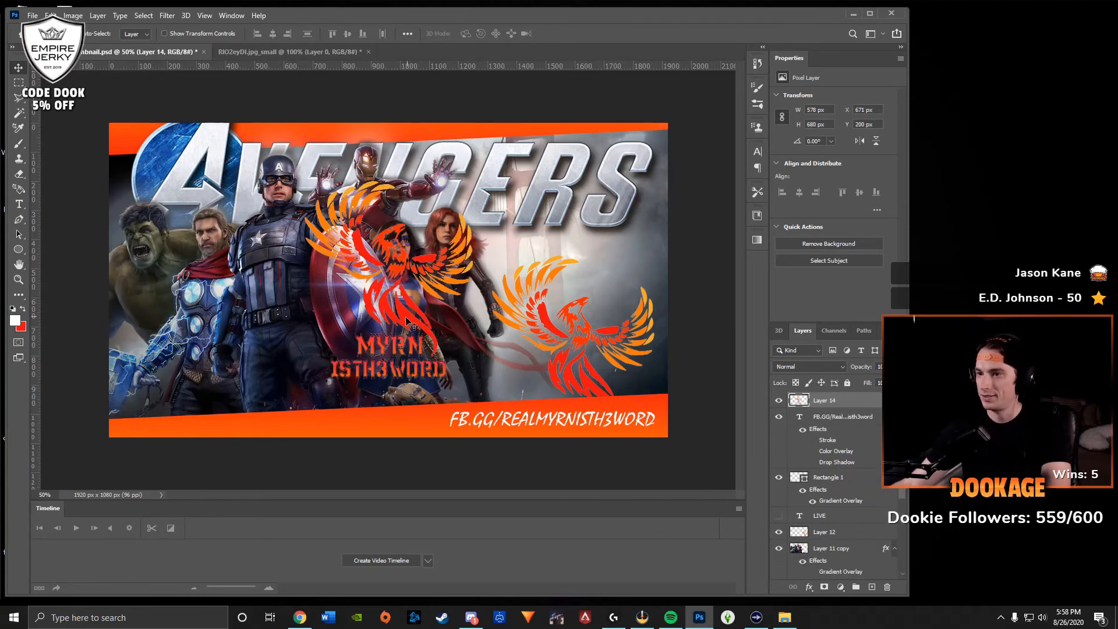
Move the pasted phoenix and lettering to the open area beside Black Widow, just above the lower orange band.
{"action": "left_click_drag", "start_coordinate": [452, 340], "coordinate": [549, 348]}
{"action": "key", "text": "ctrl+z"}
{"action": "left_click_drag", "start_coordinate": [414, 328], "coordinate": [597, 337]}
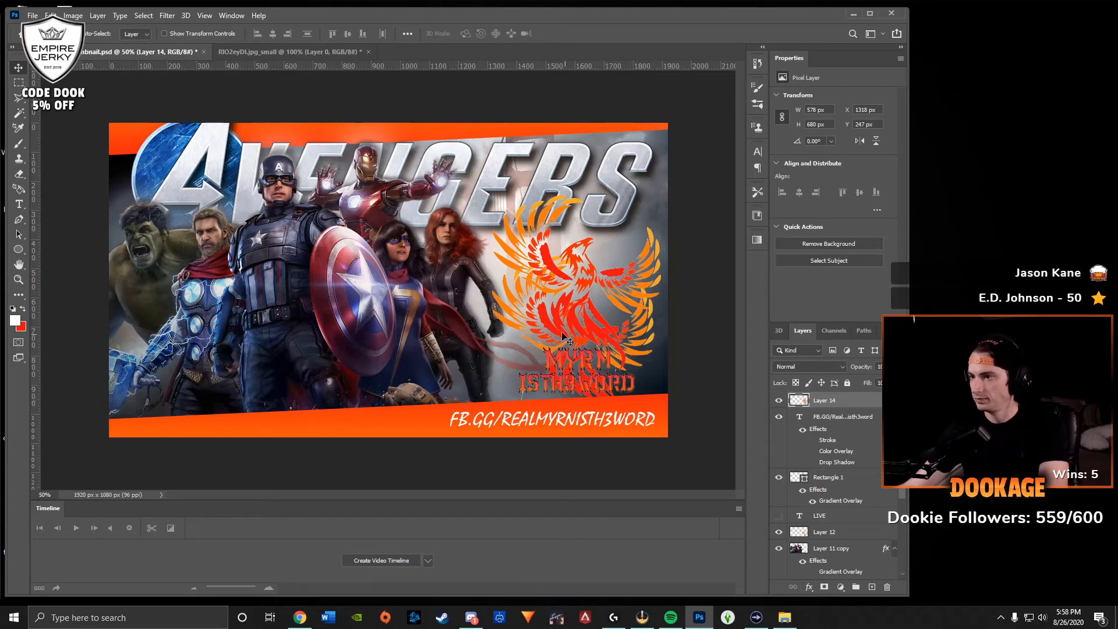
Hide the earlier phoenix on Layer 12 and delete the Rectangle 1 copy band behind the Avengers title.
{"action": "left_click", "coordinate": [824, 532]}
{"action": "left_click", "coordinate": [779, 532]}
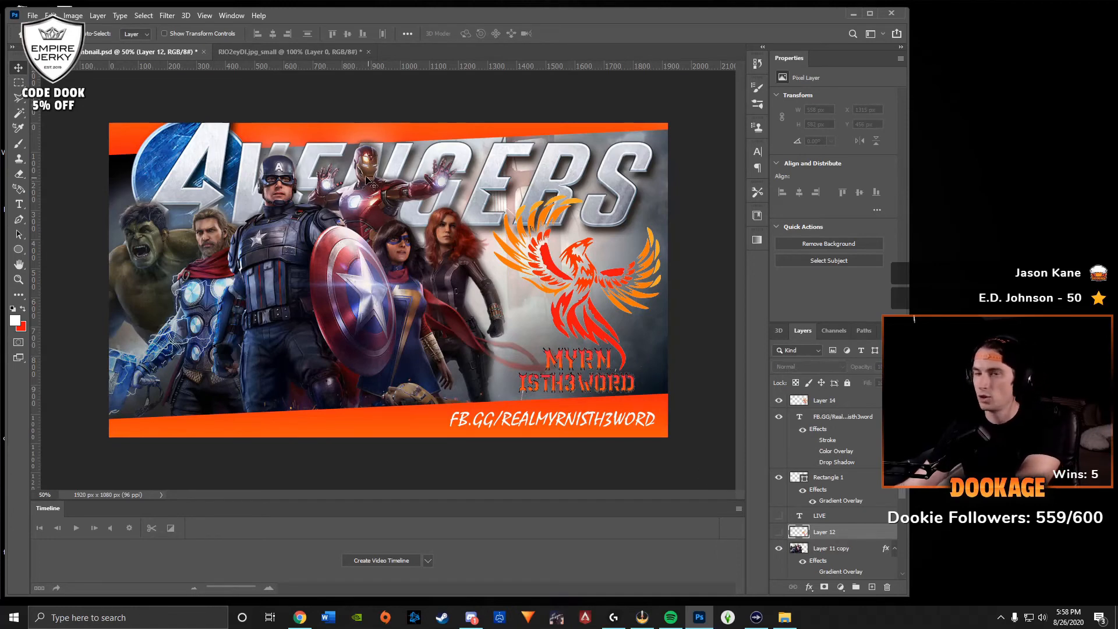
{"action": "left_click", "coordinate": [116, 134]}
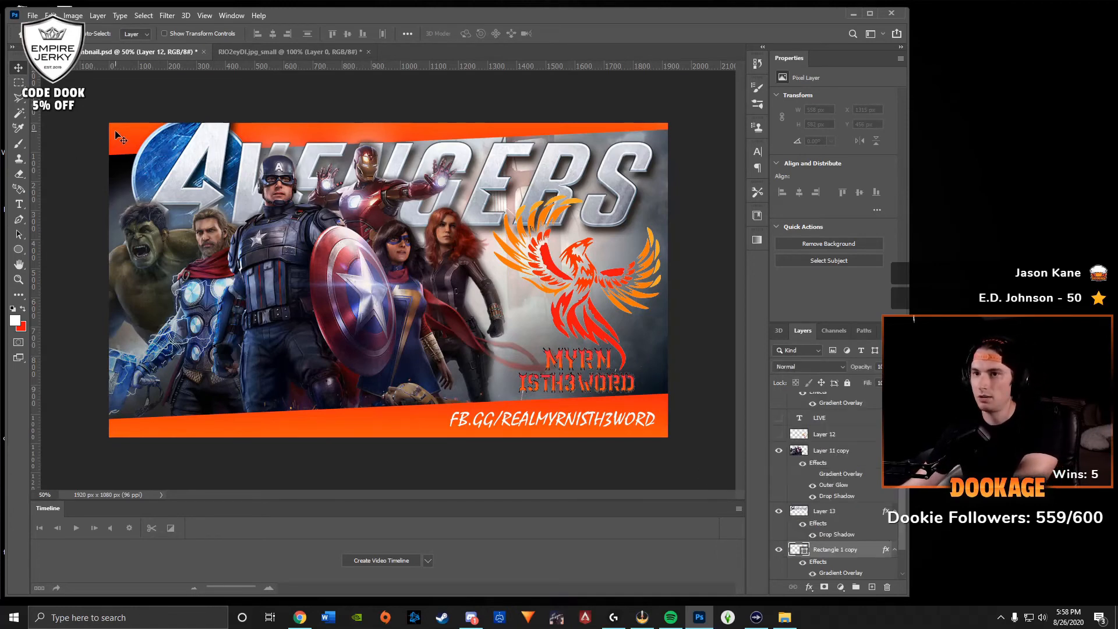
{"action": "key", "text": "Delete"}
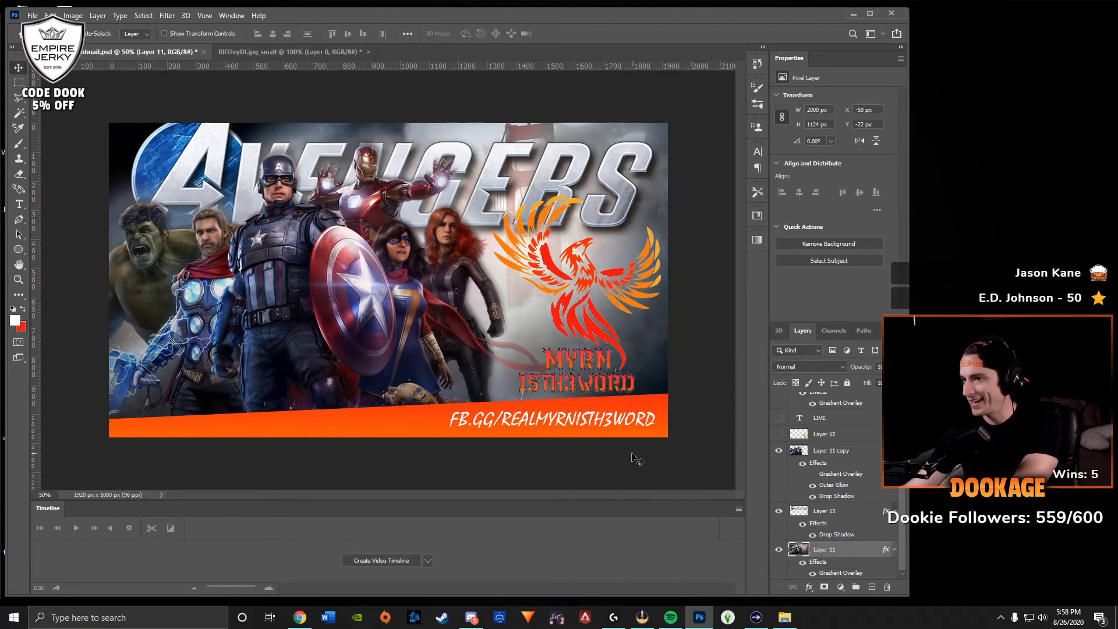
Add a black Multiply drop shadow to the lower orange band, Rectangle 1, and lower the shadow's opacity slightly.
{"action": "left_click", "coordinate": [395, 434]}
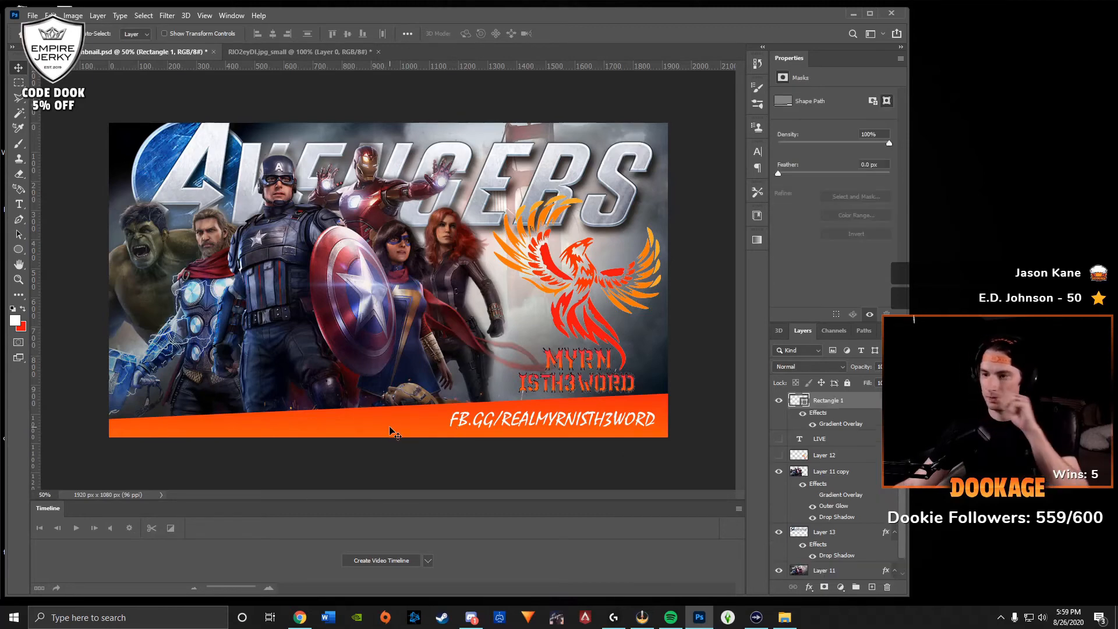
{"action": "double_click", "coordinate": [851, 408]}
{"action": "left_click", "coordinate": [652, 442]}
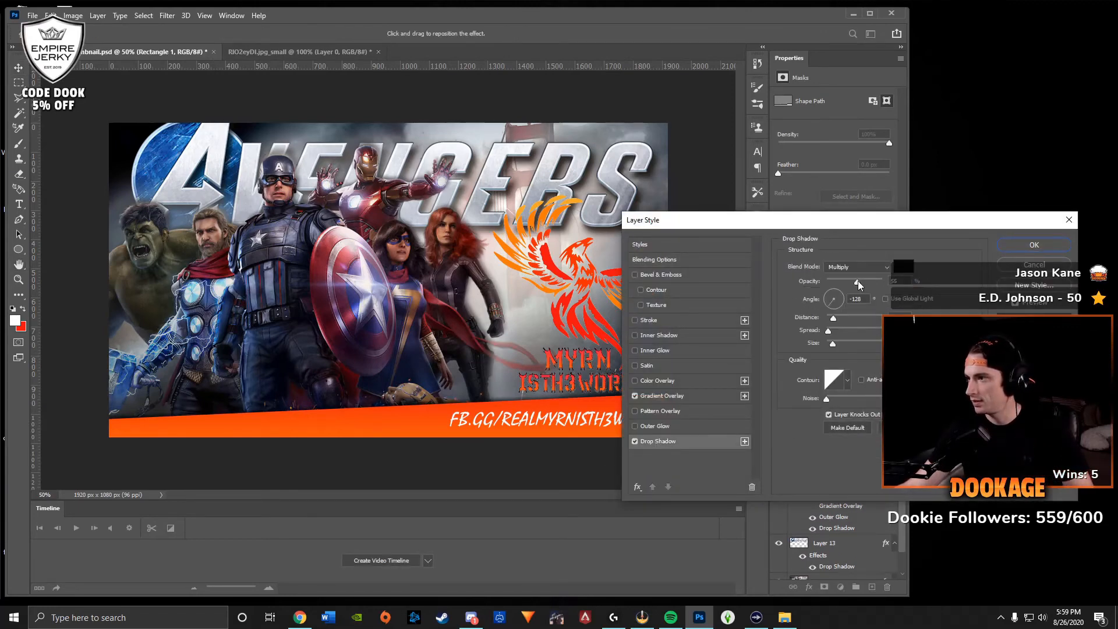
{"action": "left_click_drag", "start_coordinate": [857, 281], "coordinate": [856, 281]}
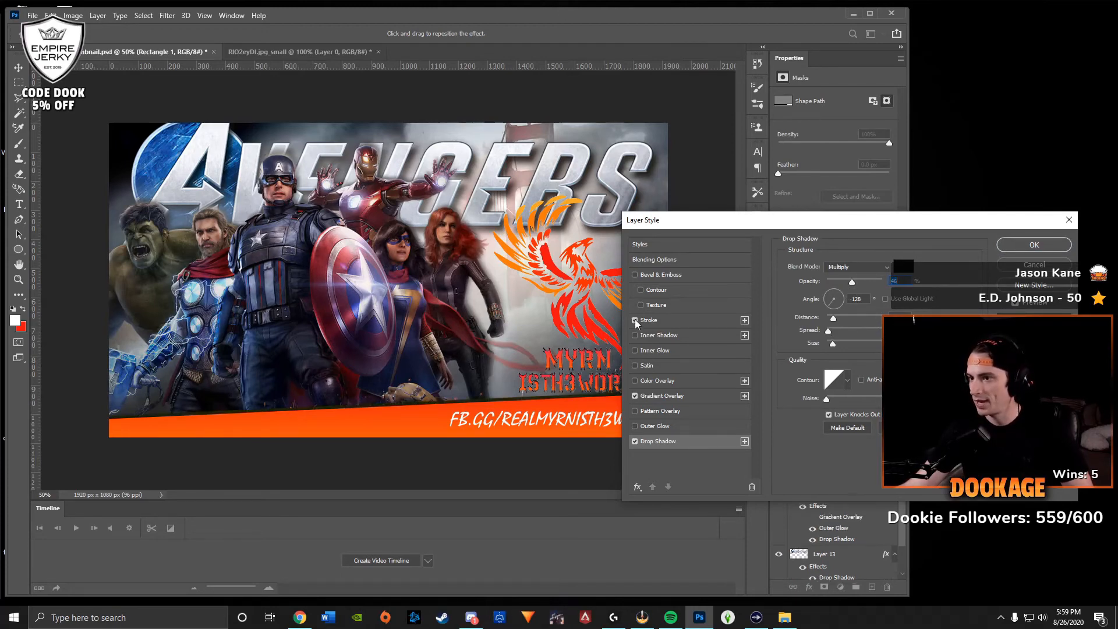
Add a thin white outside stroke to the lower orange band and apply the layer style.
{"action": "left_click", "coordinate": [655, 321]}
{"action": "left_click", "coordinate": [812, 348]}
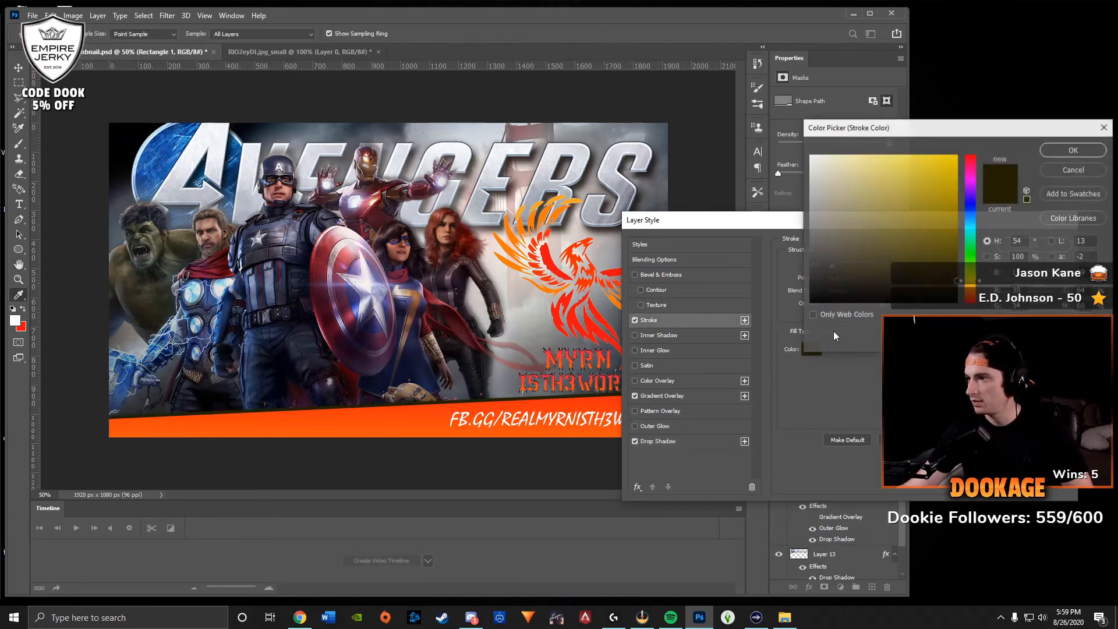
{"action": "left_click", "coordinate": [810, 156]}
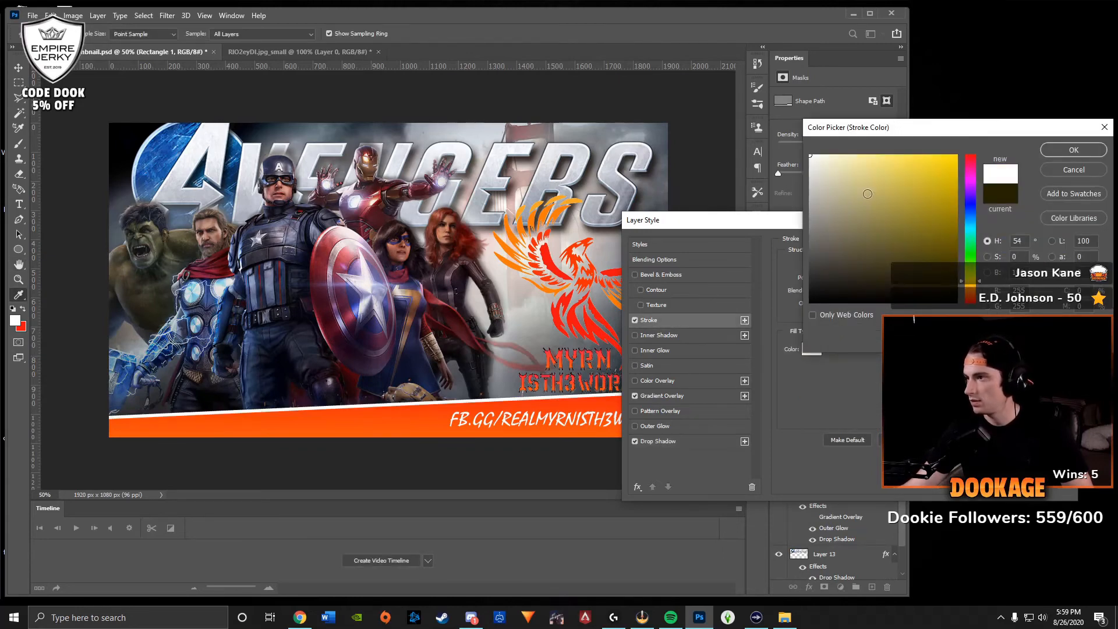
{"action": "left_click", "coordinate": [1053, 149]}
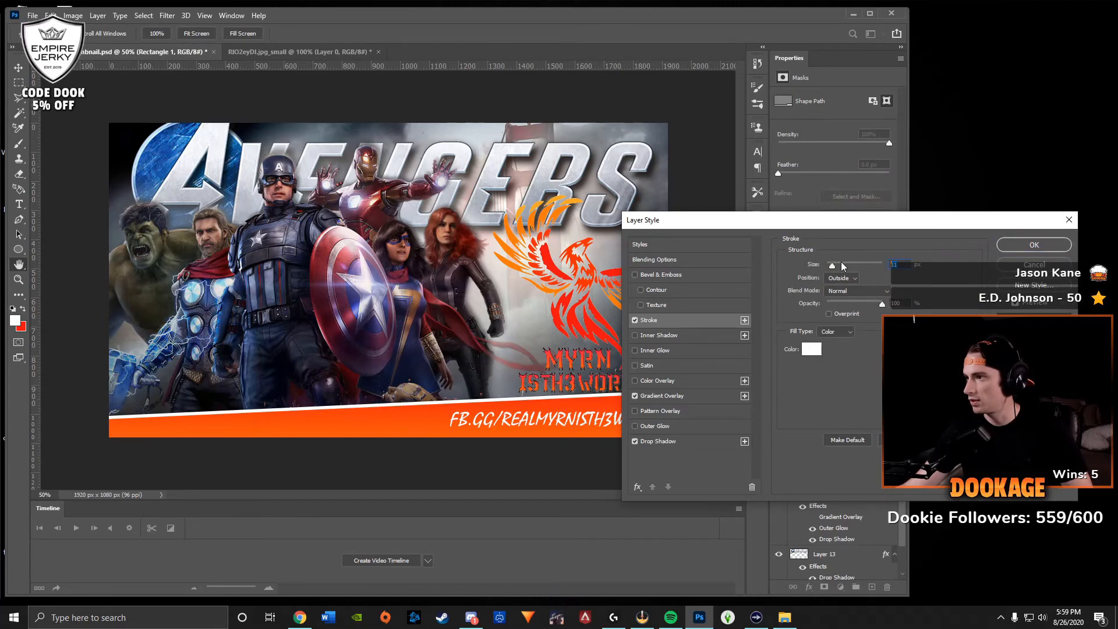
{"action": "key", "text": "Return"}
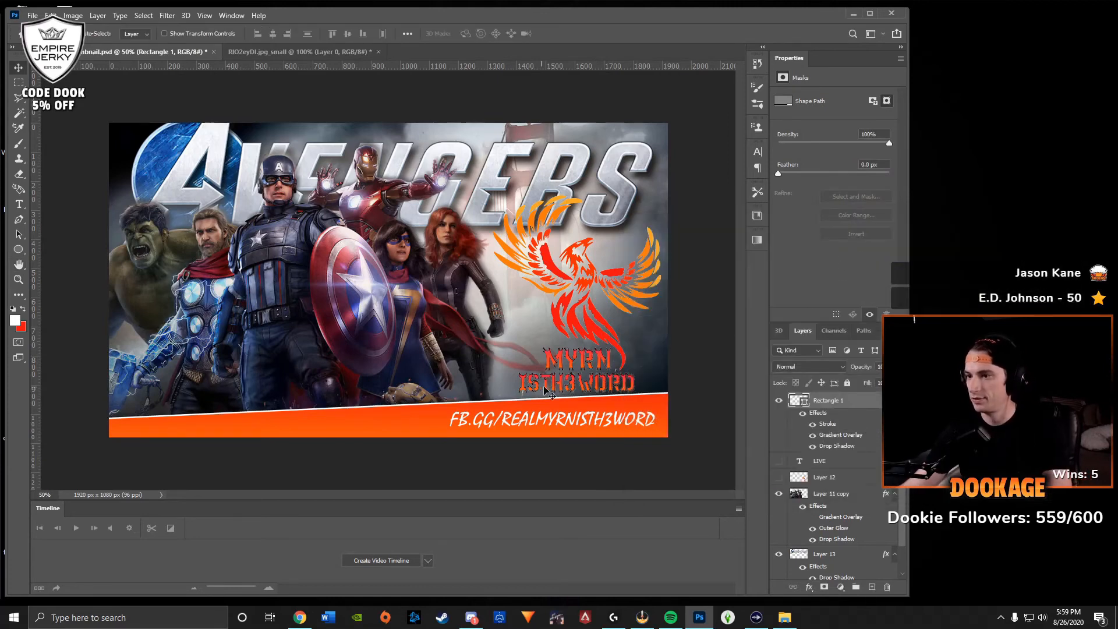
Close the RIO2eyDI.jpg_small source document without saving its changes.
{"action": "left_click", "coordinate": [693, 444]}
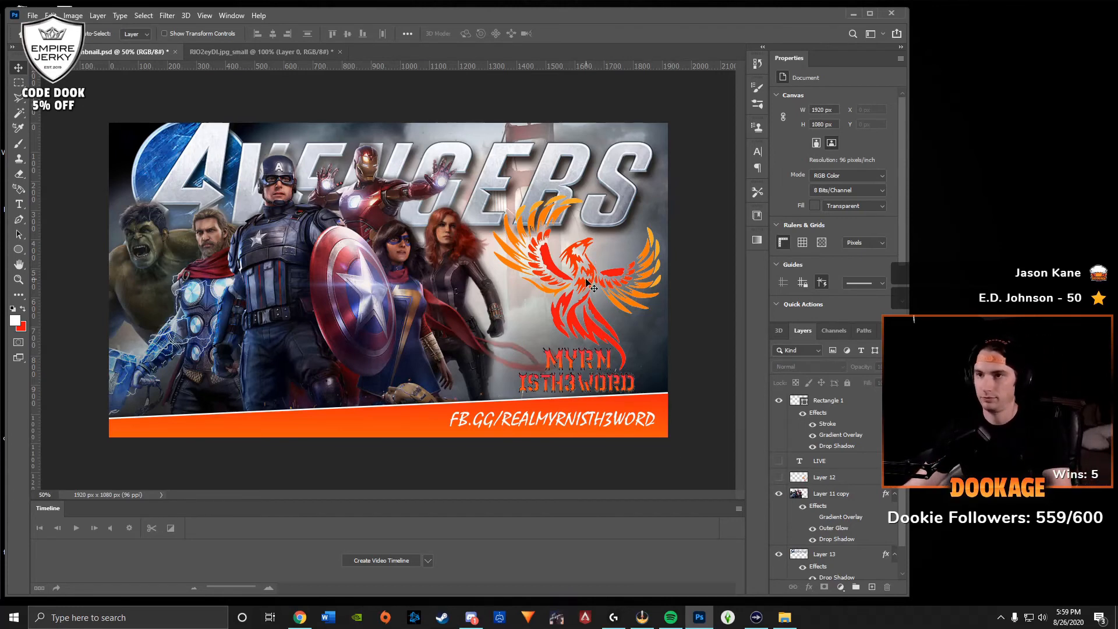
{"action": "left_click", "coordinate": [266, 53]}
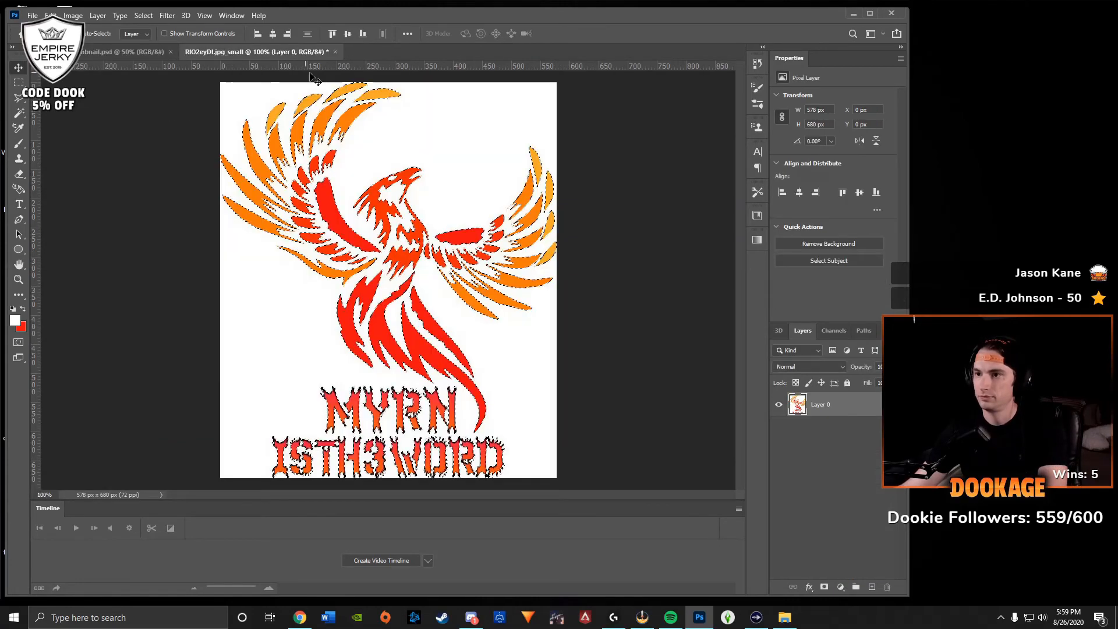
{"action": "left_click", "coordinate": [335, 52]}
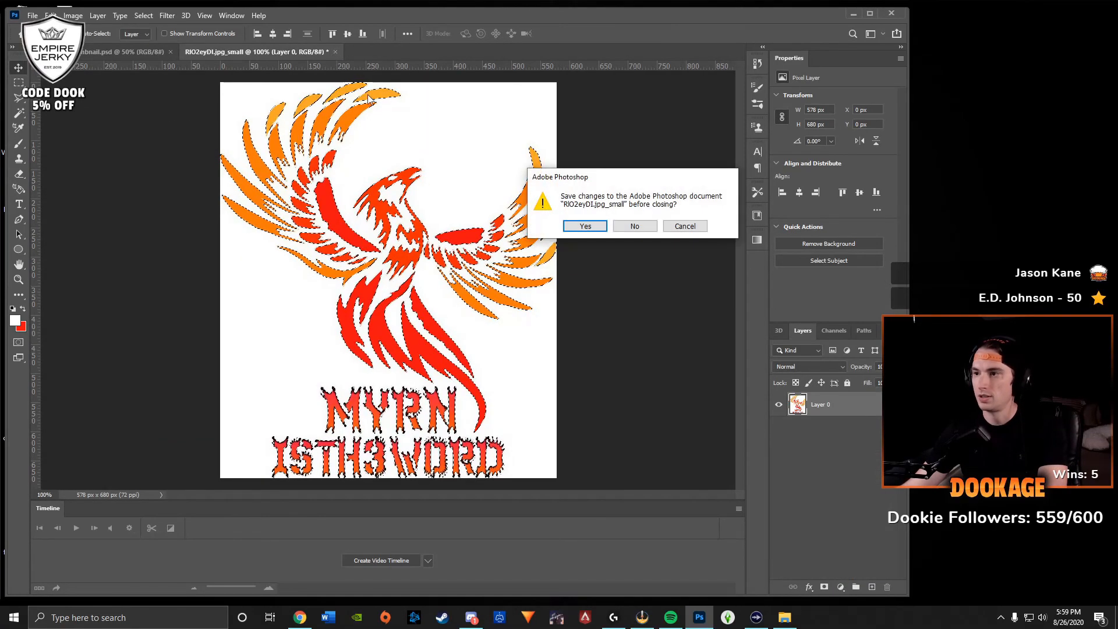
{"action": "left_click", "coordinate": [635, 227]}
Hide the lettered phoenix on Layer 14 and show the plain phoenix on Layer 12 again.
{"action": "left_click", "coordinate": [608, 366]}
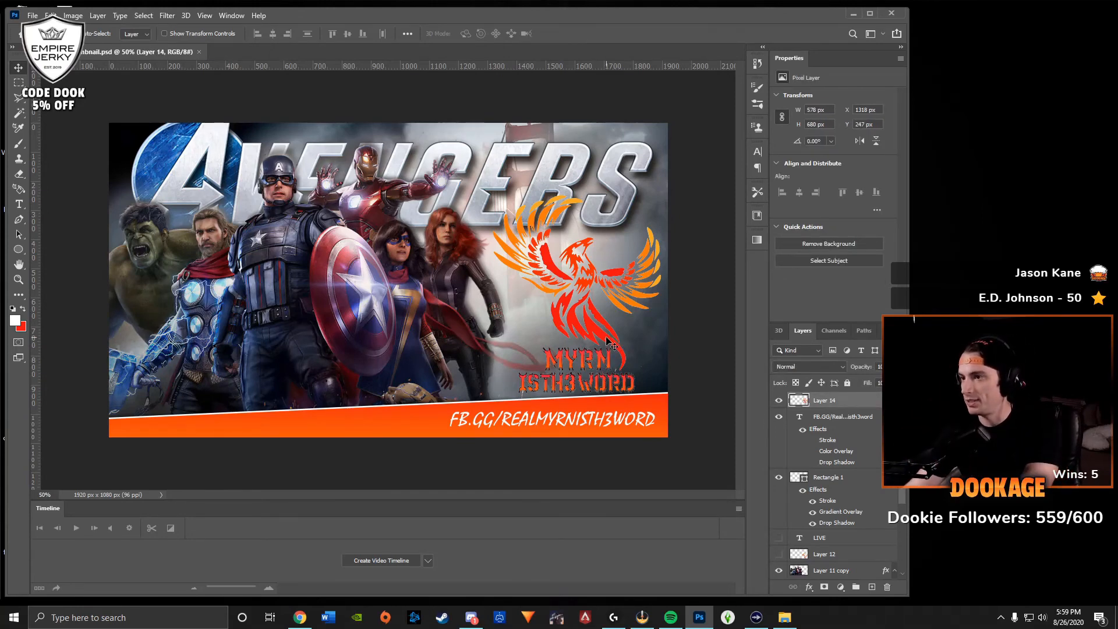
{"action": "left_click", "coordinate": [779, 401]}
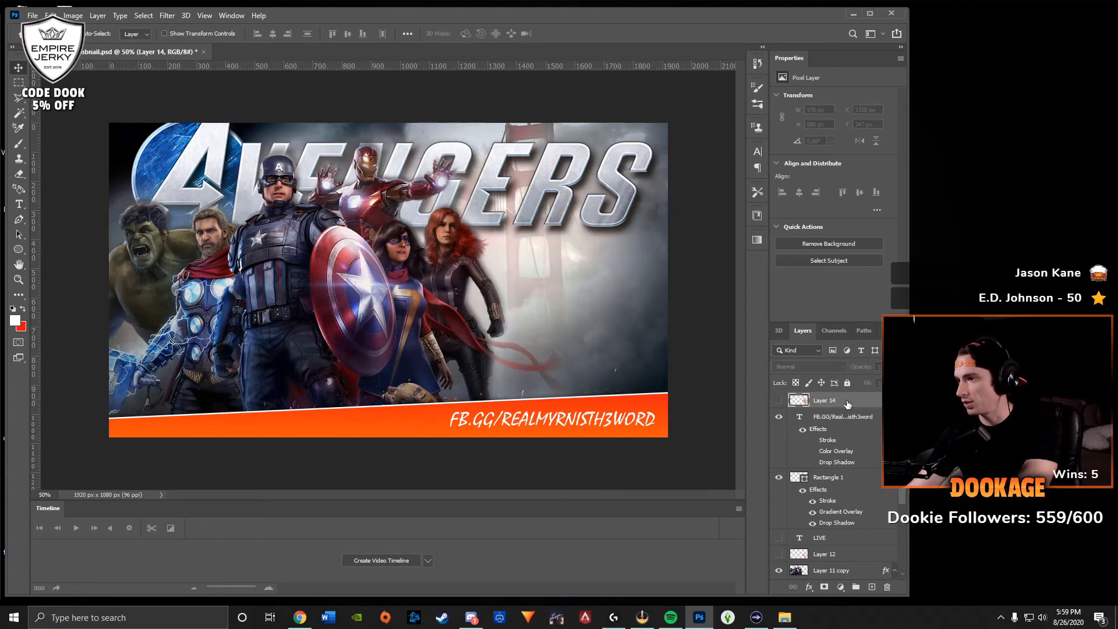
{"action": "scroll", "coordinate": [793, 468], "scroll_direction": "down", "scroll_amount": 3}
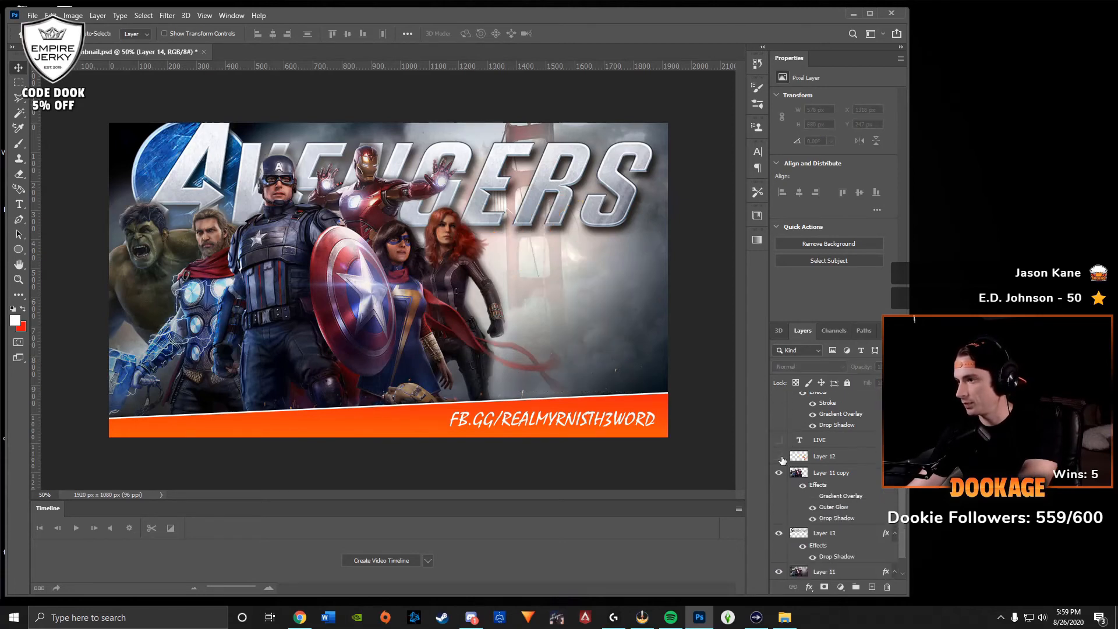
{"action": "left_click", "coordinate": [779, 456]}
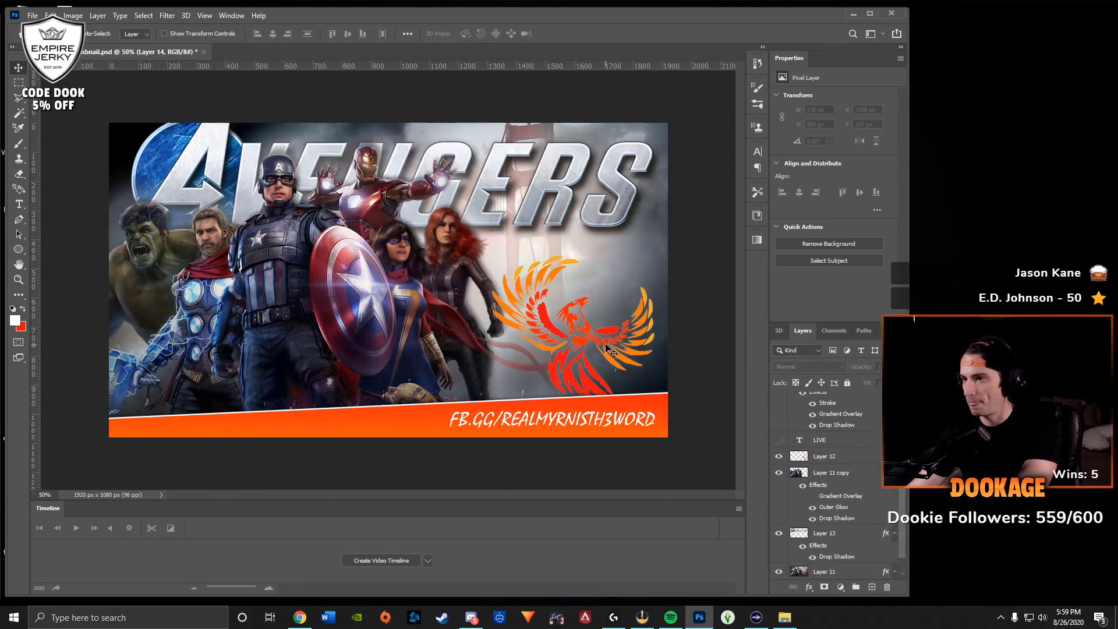
Enlarge the plain phoenix on Layer 12 to about 115% and reposition it just above the orange band.
{"action": "left_click_drag", "start_coordinate": [592, 370], "coordinate": [592, 358]}
{"action": "key", "text": "ctrl+t"}
{"action": "left_click_drag", "start_coordinate": [571, 244], "coordinate": [571, 218]}
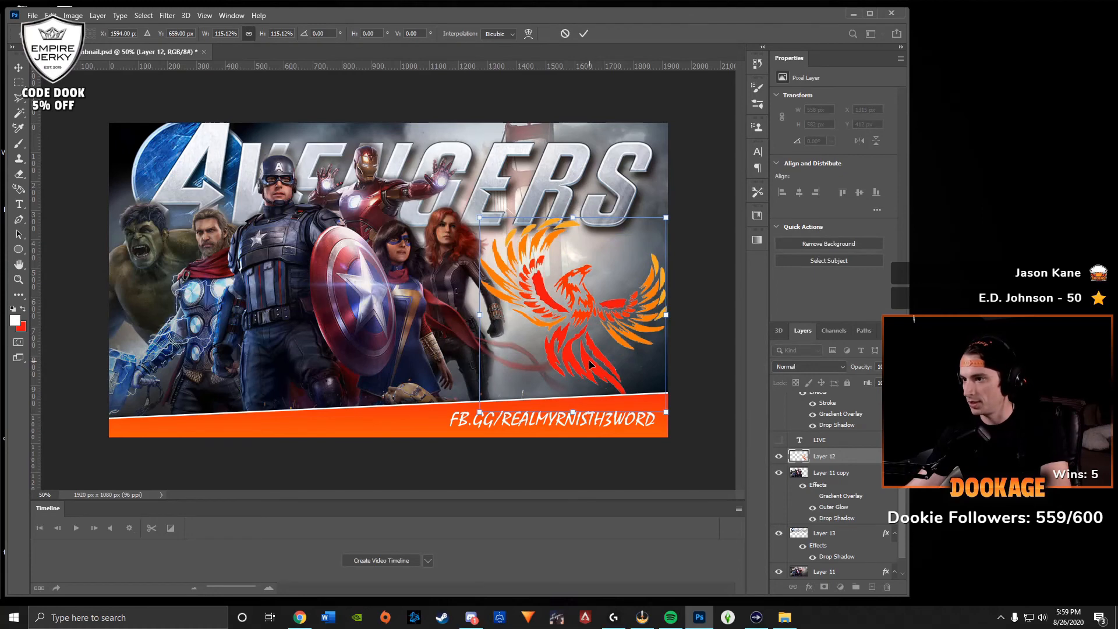
{"action": "left_click_drag", "start_coordinate": [590, 364], "coordinate": [587, 371]}
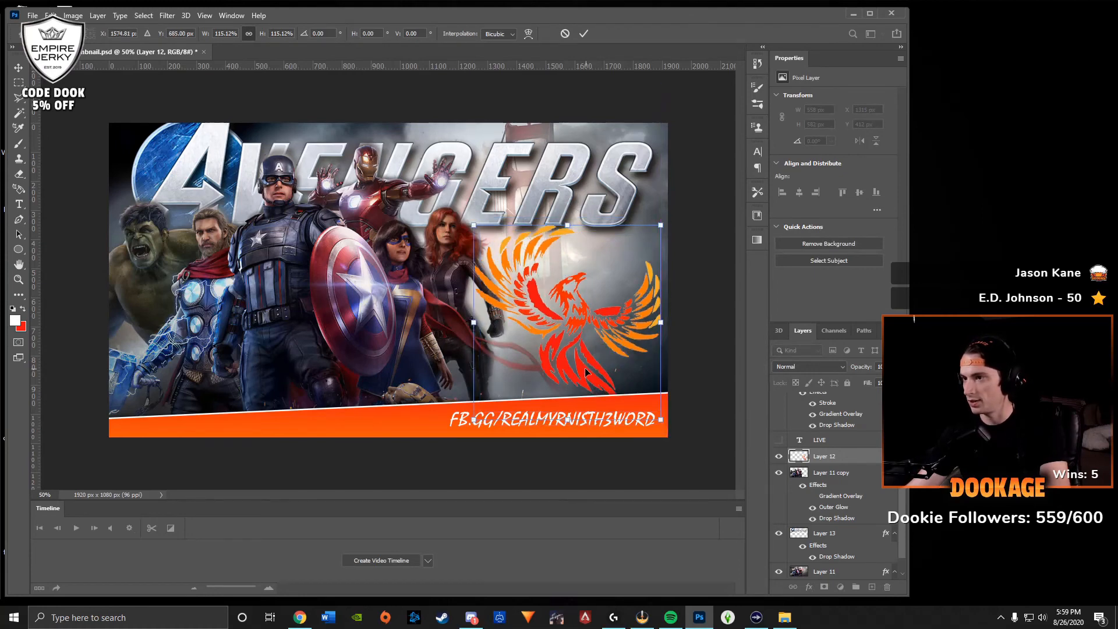
{"action": "key", "text": "Return"}
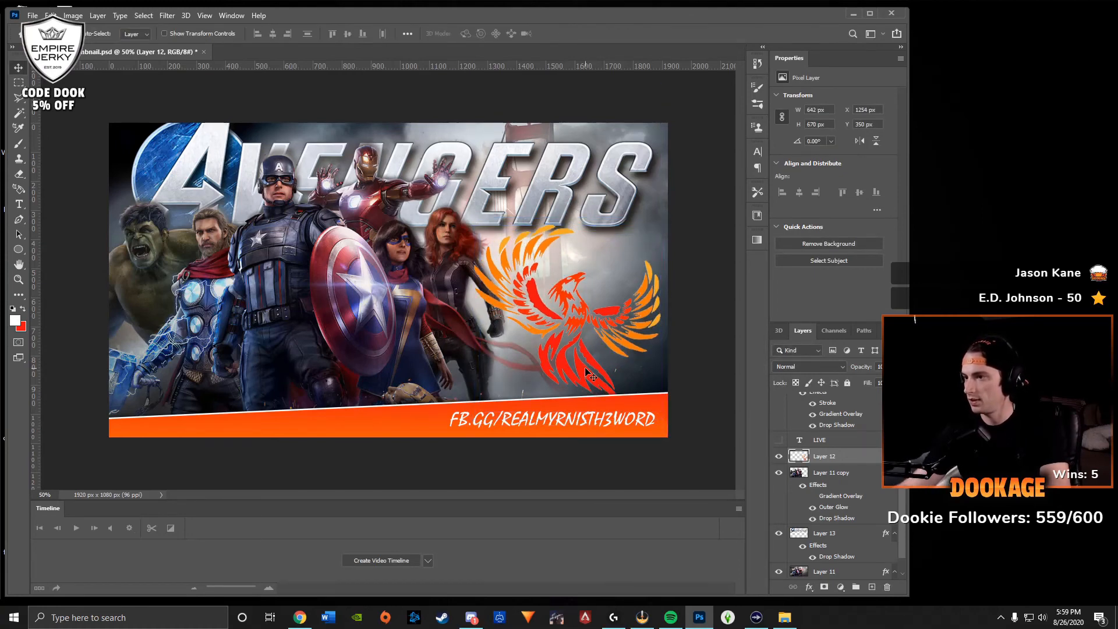
Hide the stroke and drop shadow effects on the lower orange band, Rectangle 1.
{"action": "left_click", "coordinate": [652, 413]}
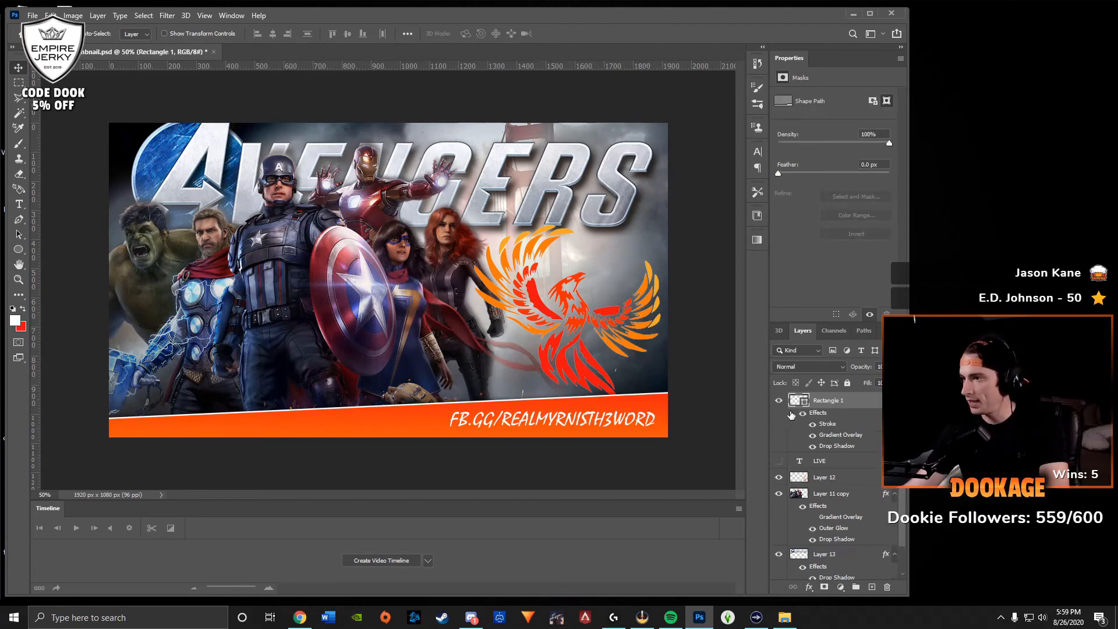
{"action": "left_click", "coordinate": [812, 424]}
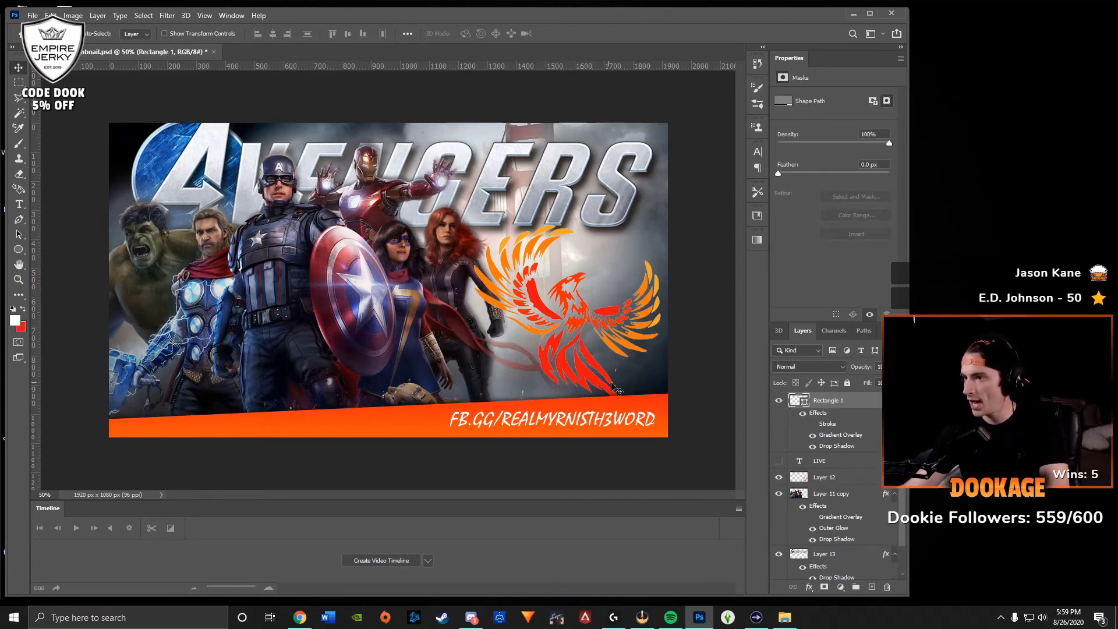
{"action": "left_click", "coordinate": [812, 446]}
{"action": "scroll", "coordinate": [812, 425], "scroll_direction": "up", "scroll_amount": 3}
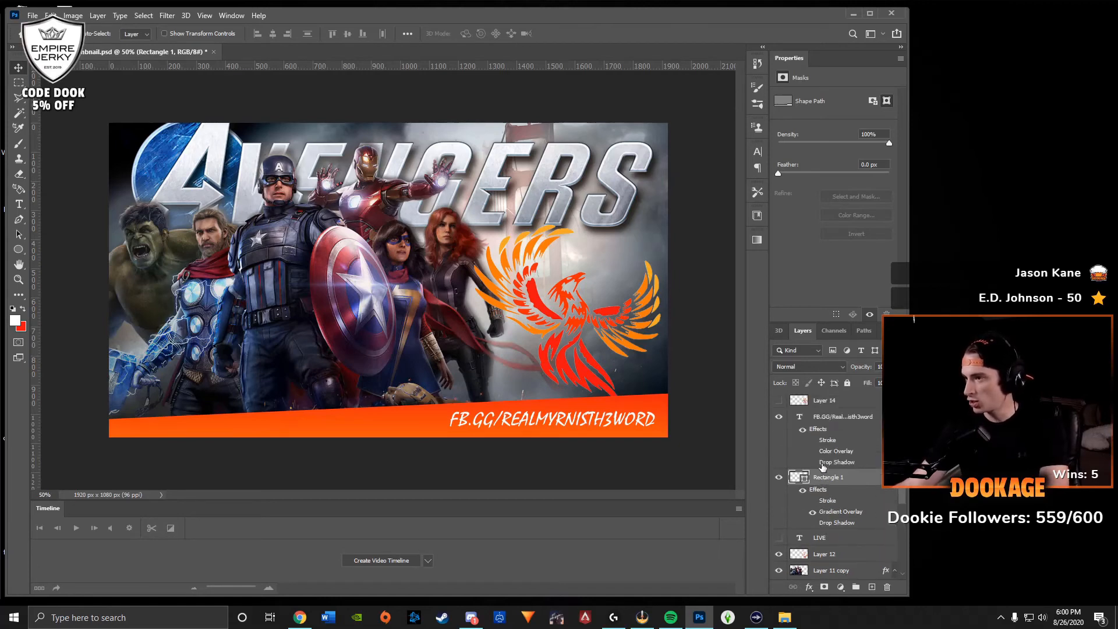
{"action": "scroll", "coordinate": [812, 460], "scroll_direction": "down", "scroll_amount": 2}
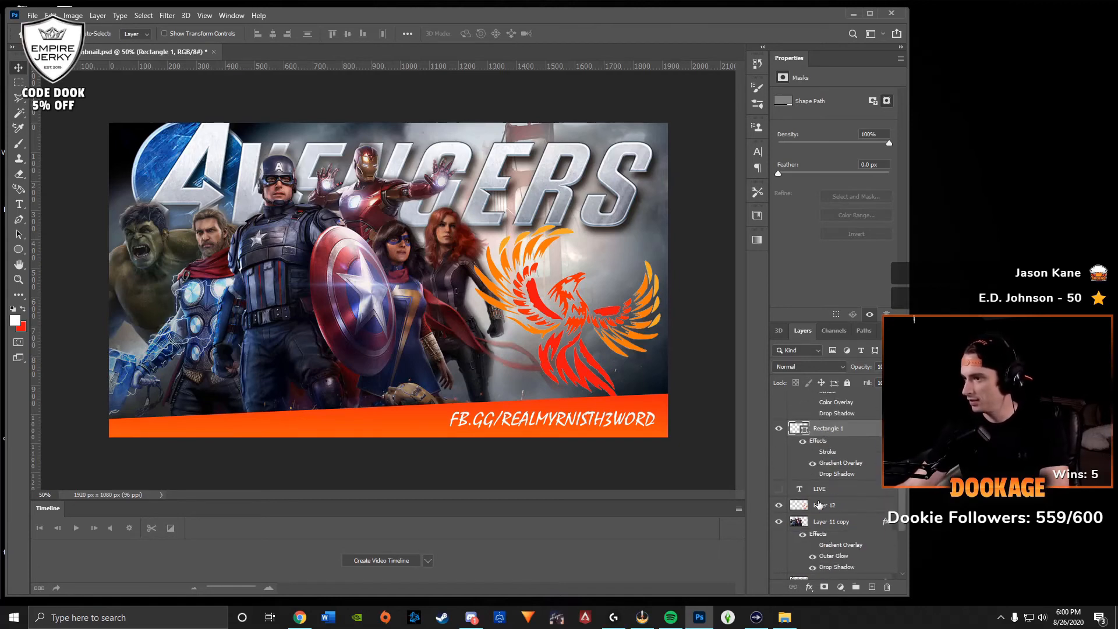
Merge the phoenix on Layer 12 with the orange band, Rectangle 1, into one layer.
{"action": "left_click", "coordinate": [779, 506]}
{"action": "left_click", "coordinate": [779, 506]}
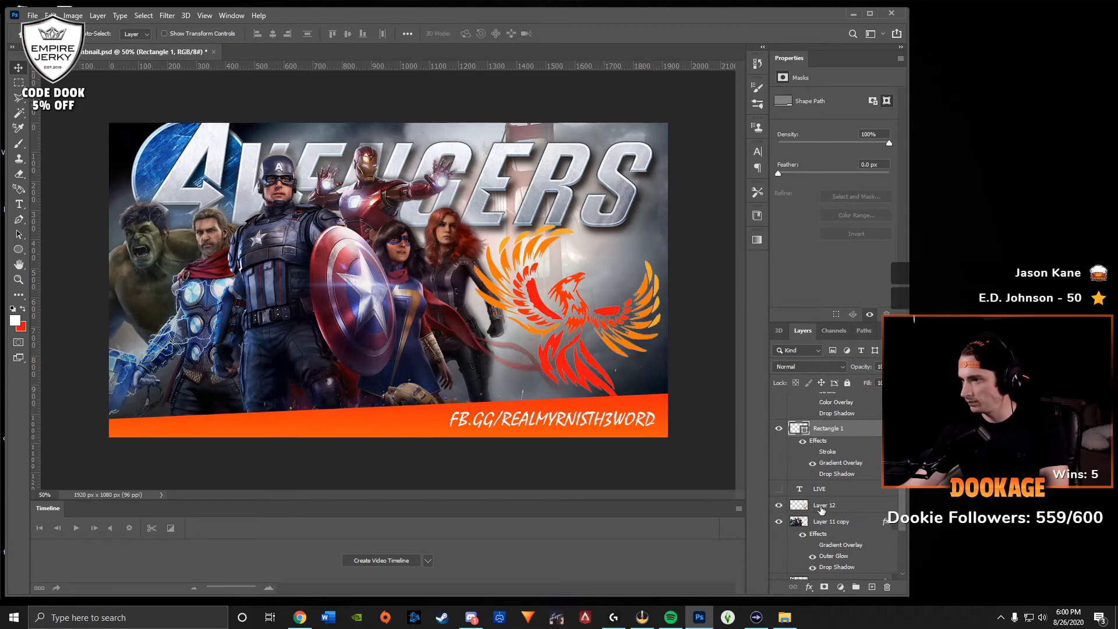
{"action": "left_click", "coordinate": [842, 506]}
{"action": "left_click", "coordinate": [851, 437], "text": "ctrl"}
{"action": "right_click", "coordinate": [851, 437]}
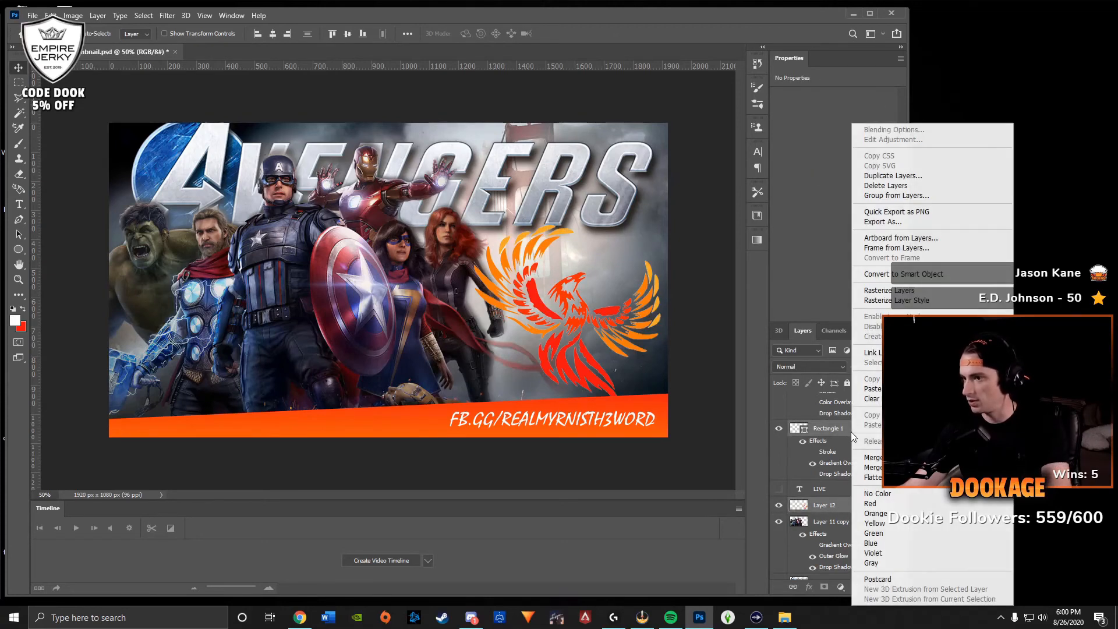
{"action": "left_click", "coordinate": [873, 457]}
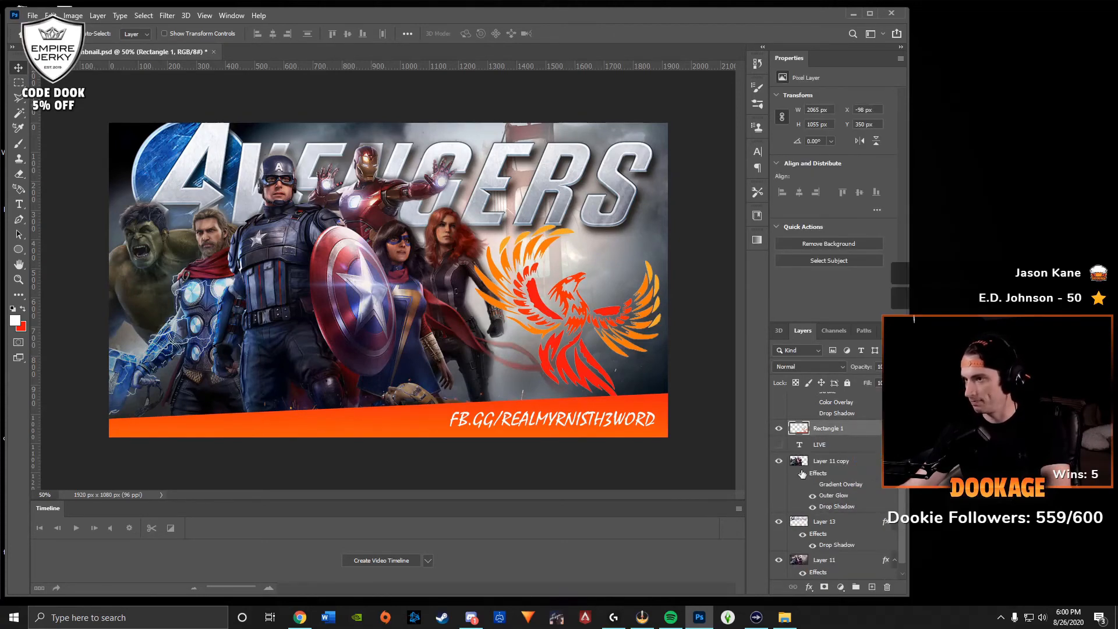
Add a black Multiply drop shadow and an outer glow to the merged Rectangle 1 layer.
{"action": "double_click", "coordinate": [848, 437]}
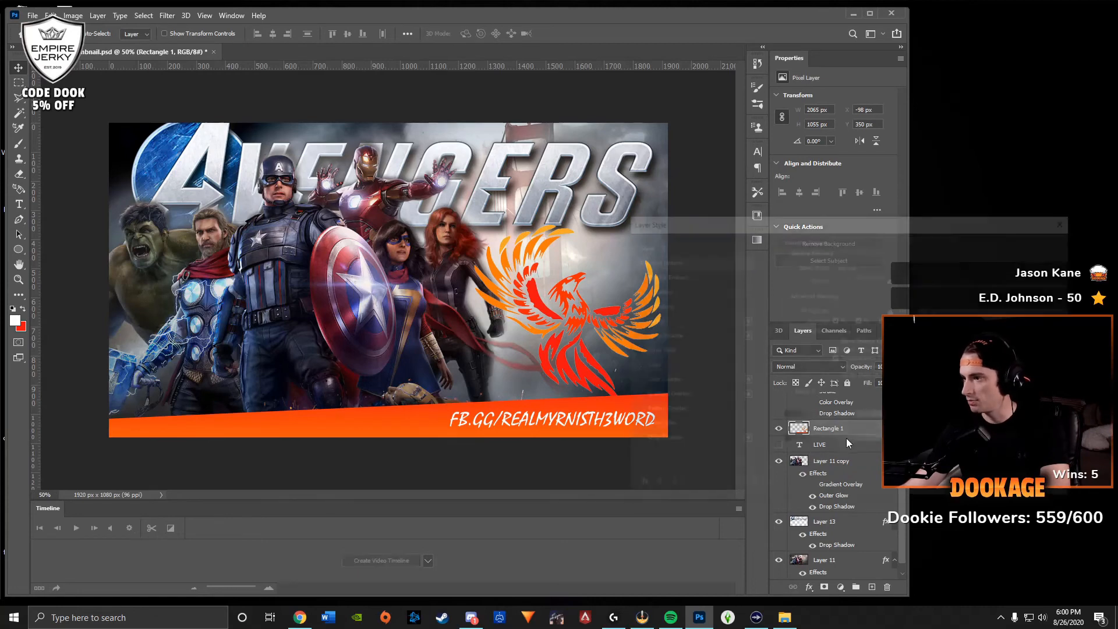
{"action": "left_click", "coordinate": [657, 441]}
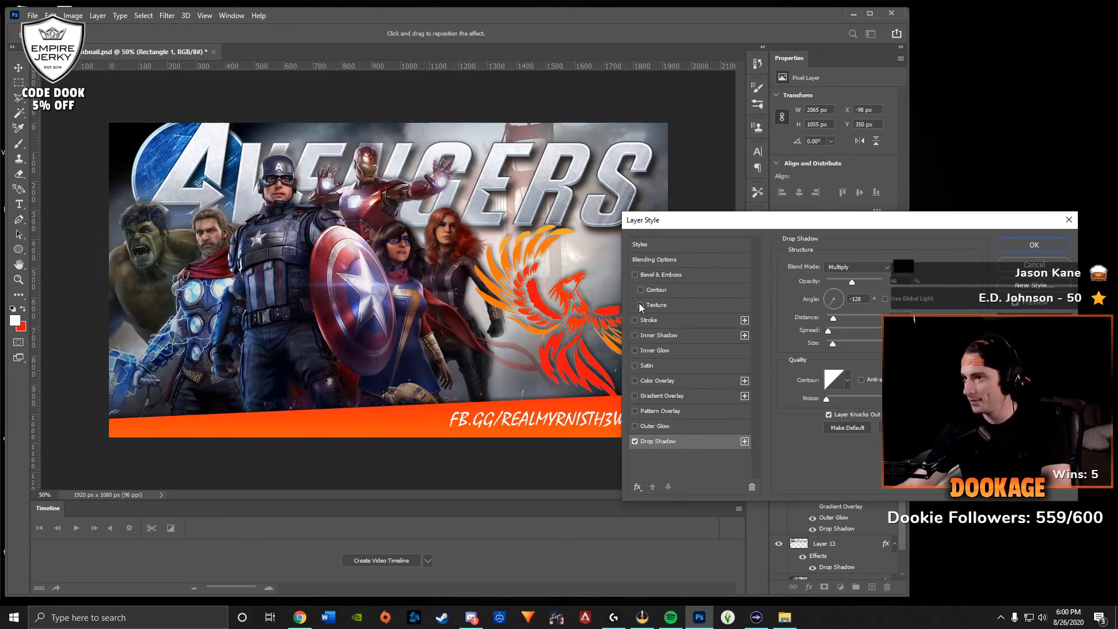
{"action": "left_click", "coordinate": [634, 426]}
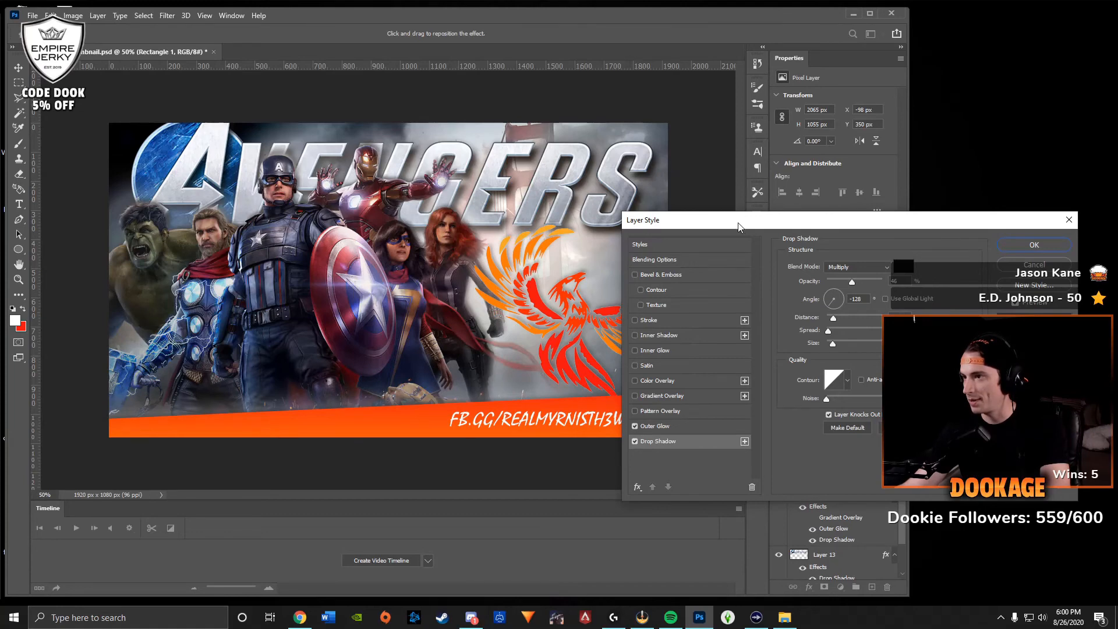
{"action": "left_click_drag", "start_coordinate": [739, 222], "coordinate": [826, 206]}
{"action": "left_click", "coordinate": [754, 409]}
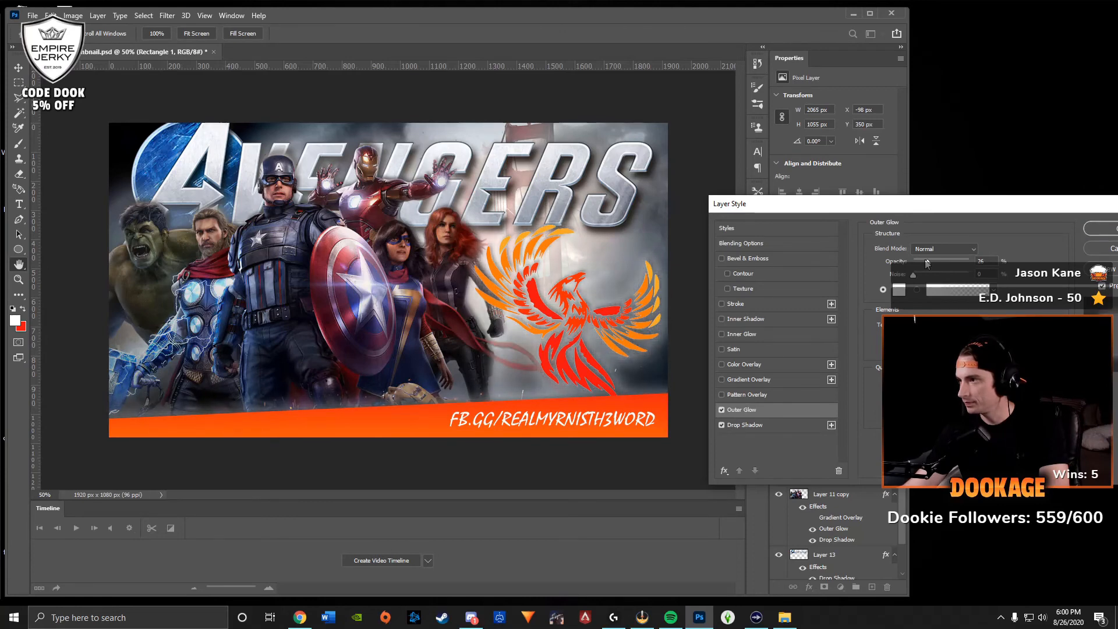
Make the outer glow pure red at about 75% opacity and apply the layer style.
{"action": "left_click_drag", "start_coordinate": [927, 265], "coordinate": [913, 264]}
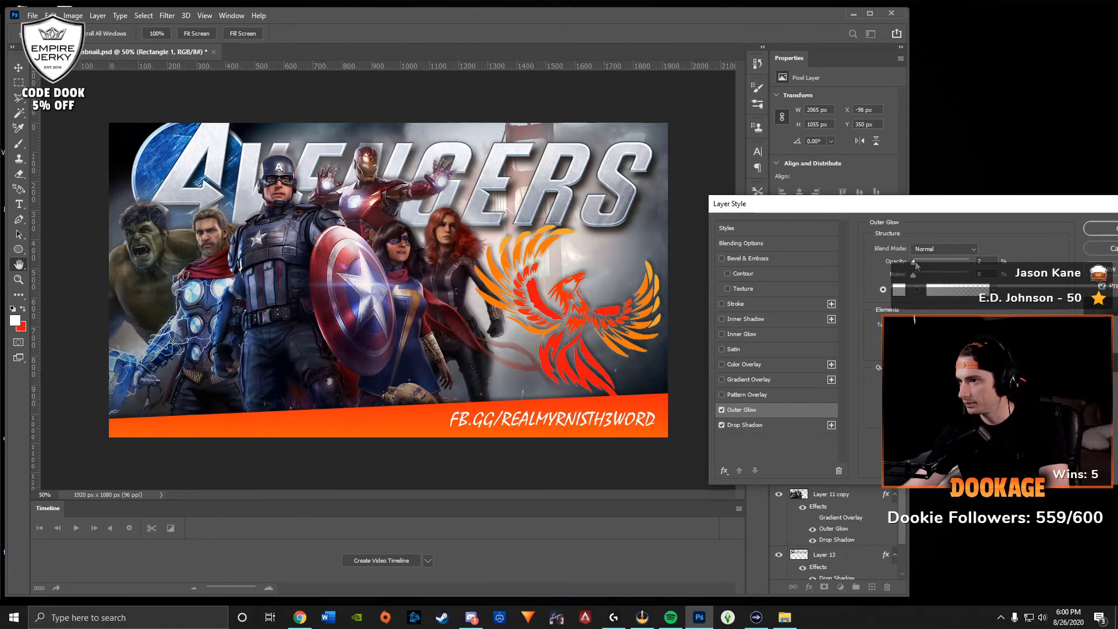
{"action": "left_click", "coordinate": [901, 287]}
{"action": "left_click", "coordinate": [957, 156]}
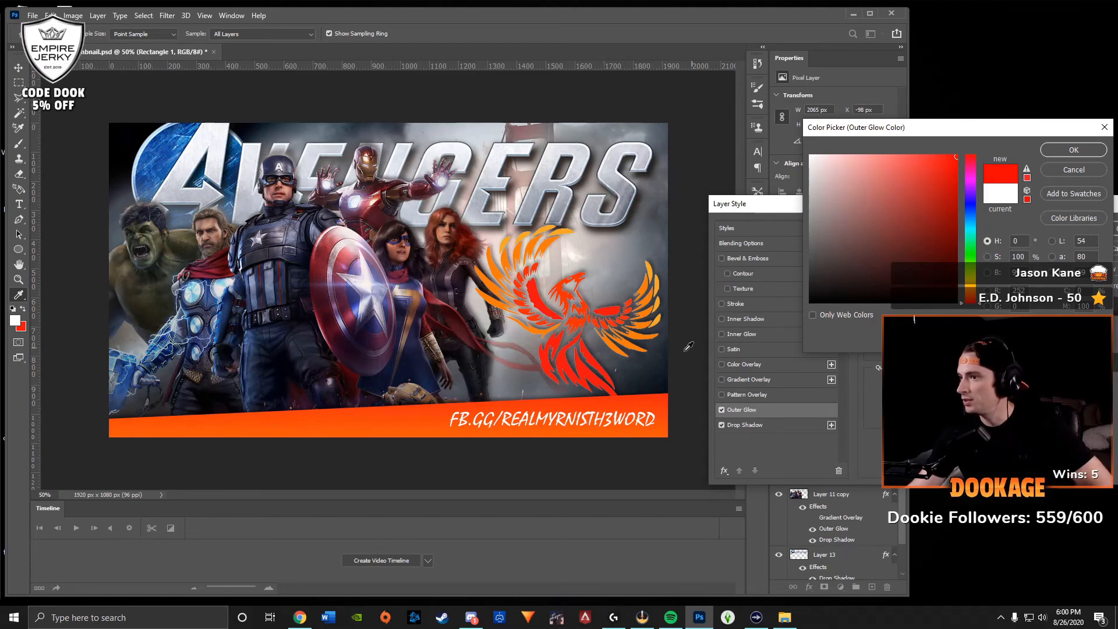
{"action": "left_click", "coordinate": [1073, 150]}
{"action": "left_click_drag", "start_coordinate": [940, 265], "coordinate": [928, 265]}
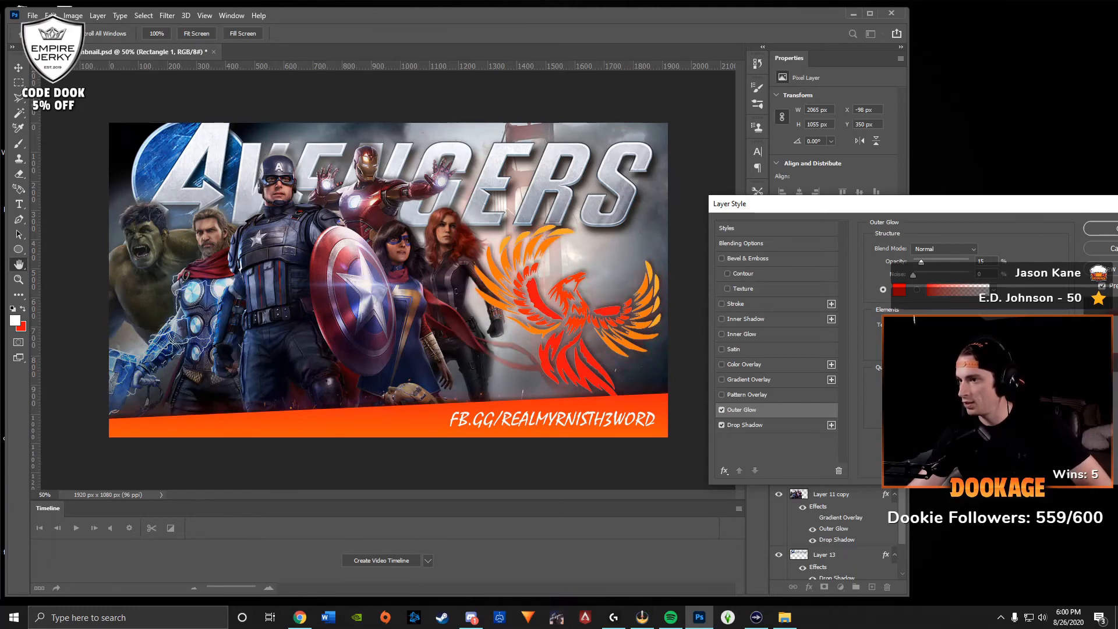
{"action": "left_click", "coordinate": [955, 262]}
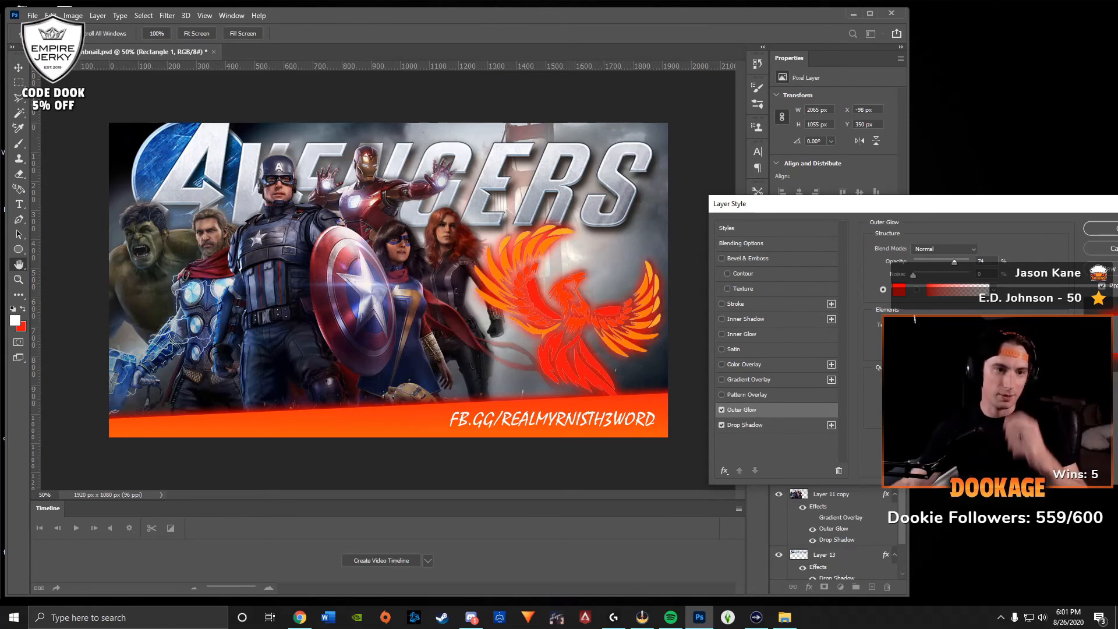
{"action": "key", "text": "alt+Tab"}
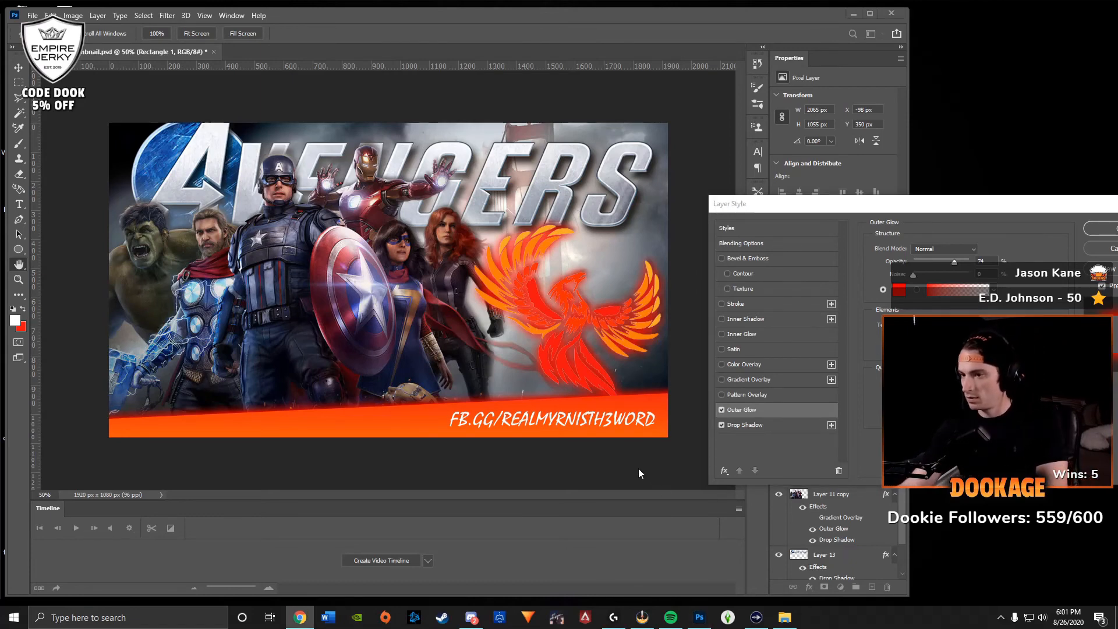
{"action": "left_click", "coordinate": [1090, 232]}
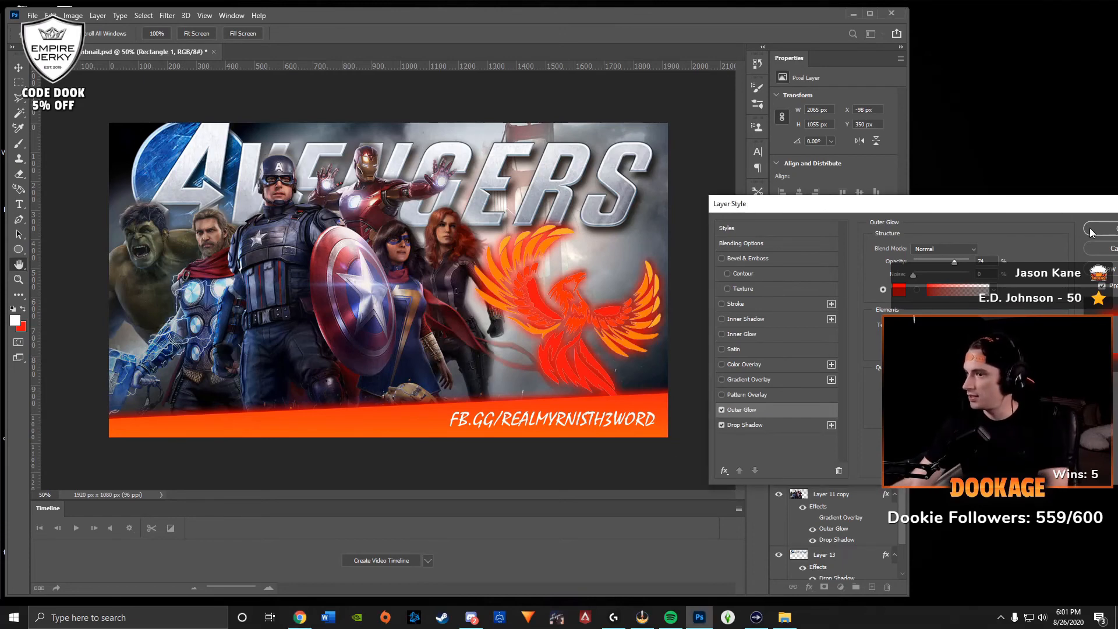
{"action": "left_click", "coordinate": [1091, 232]}
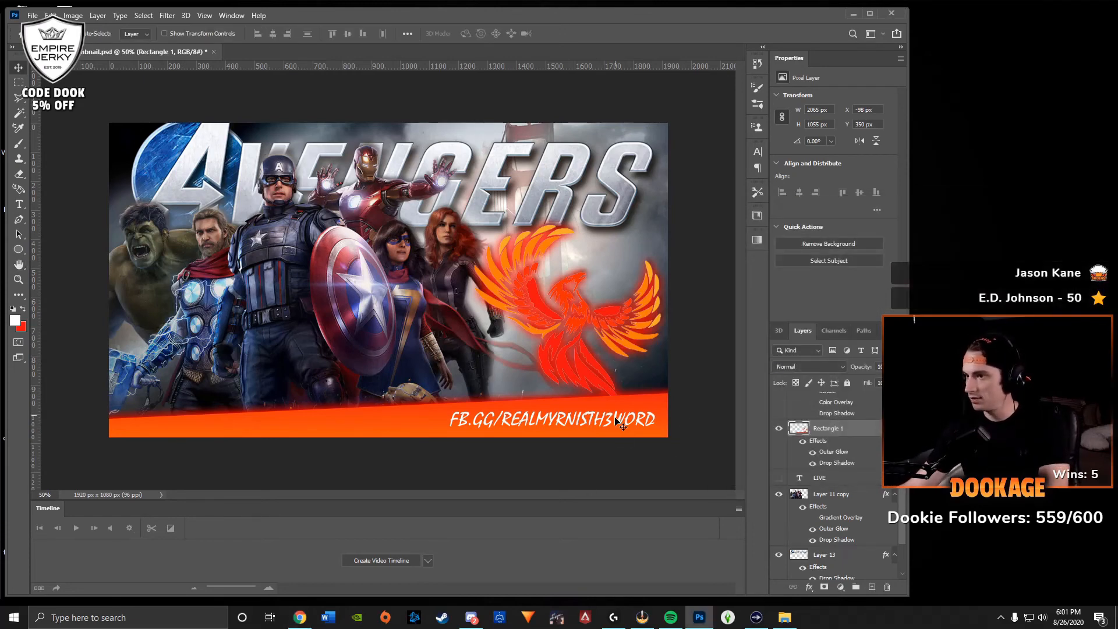
Duplicate the merged Rectangle 1 layer and hide the copy's outer glow while keeping its drop shadow.
{"action": "scroll", "coordinate": [833, 442], "scroll_direction": "up", "scroll_amount": 1}
{"action": "right_click", "coordinate": [854, 461]}
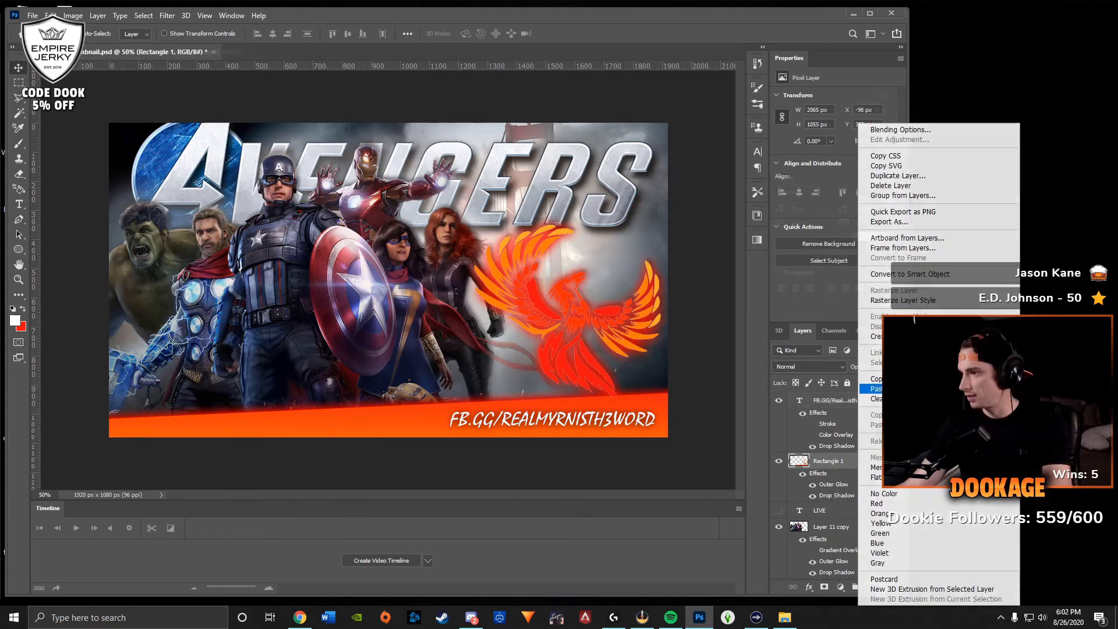
{"action": "left_click", "coordinate": [894, 178]}
{"action": "key", "text": "Return"}
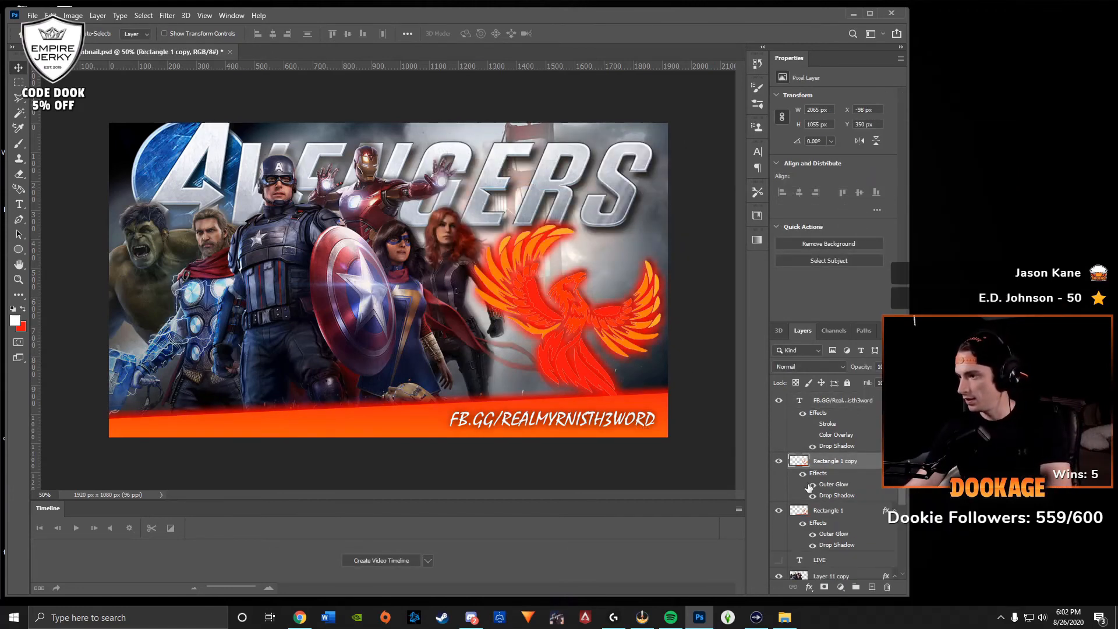
{"action": "left_click", "coordinate": [812, 484]}
{"action": "left_click", "coordinate": [813, 496]}
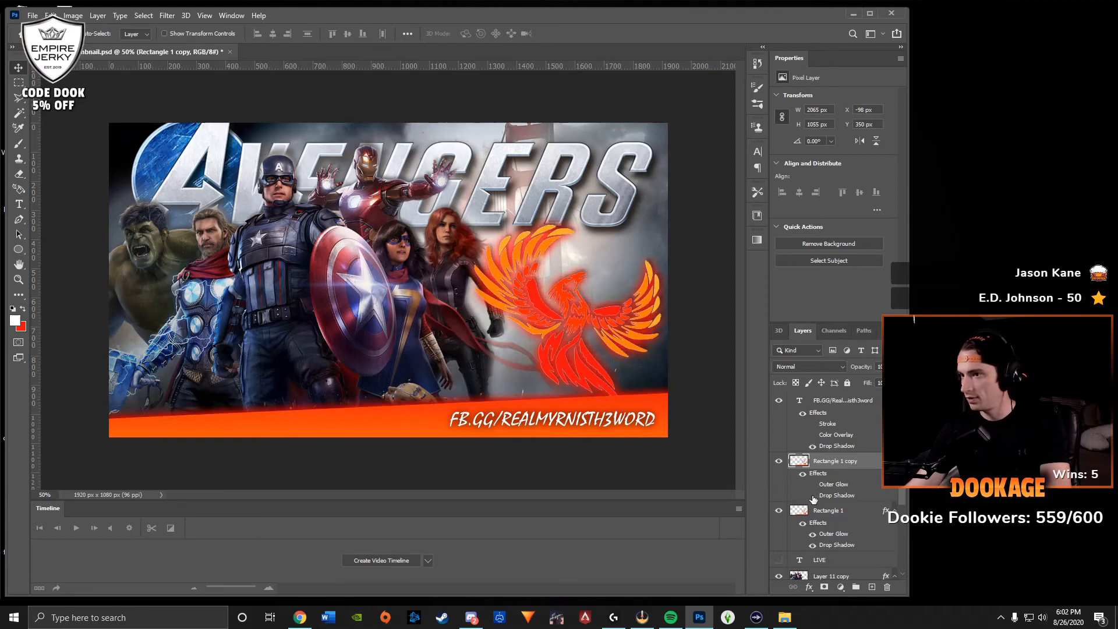
{"action": "left_click", "coordinate": [813, 496]}
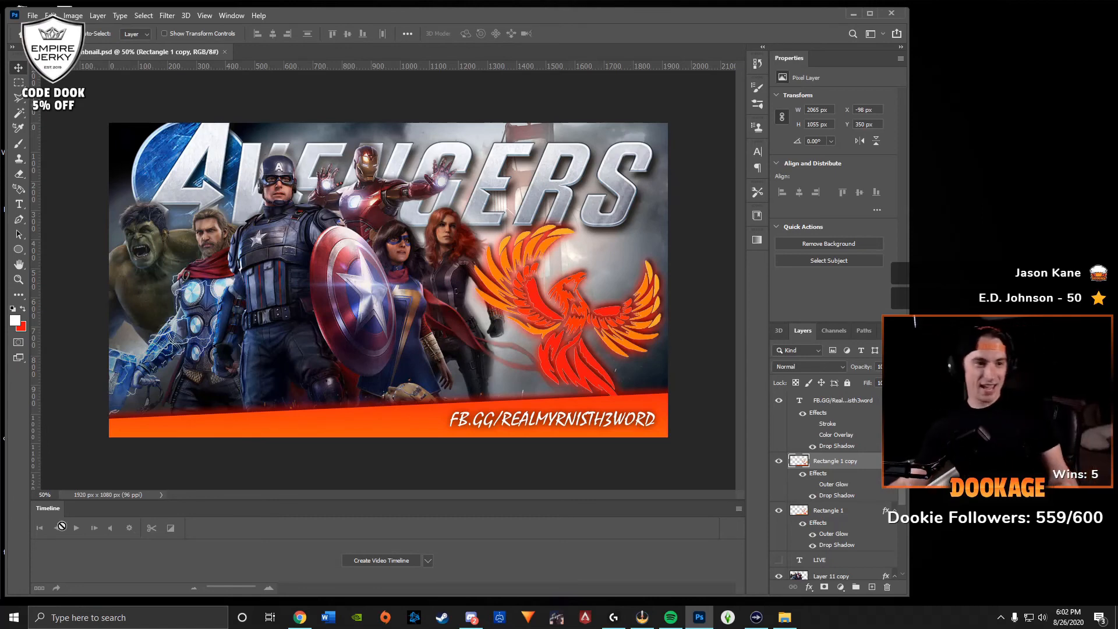
Open the fb G image from Dookage_Graphics > Social_Media_Optimized > Social Media Icons on the second drive.
{"action": "key", "text": "alt+Tab"}
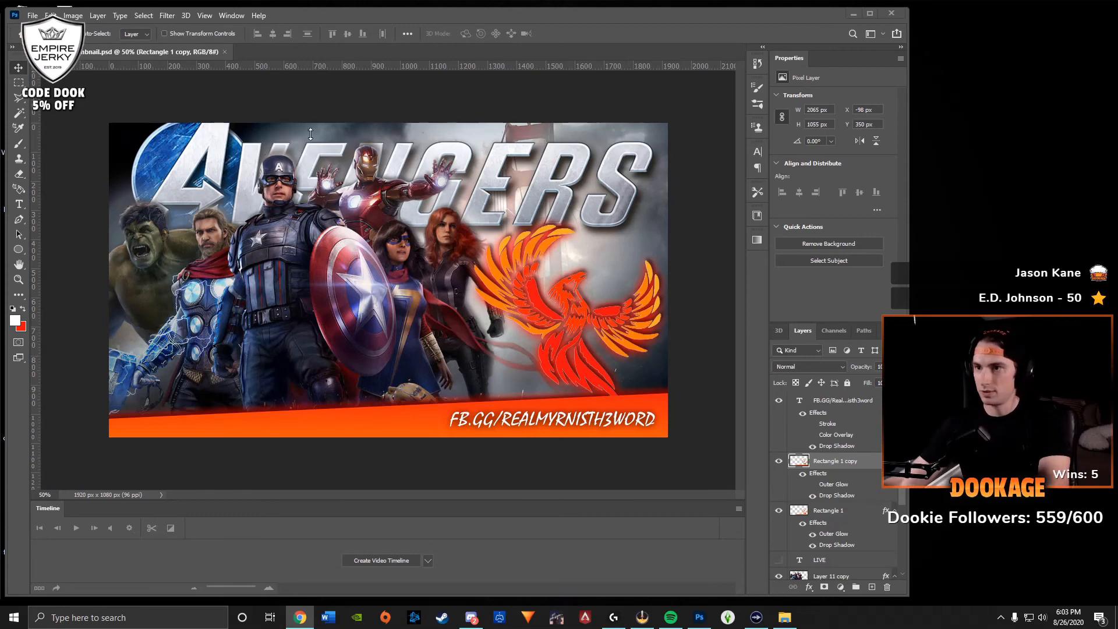
{"action": "key", "text": "ctrl+o"}
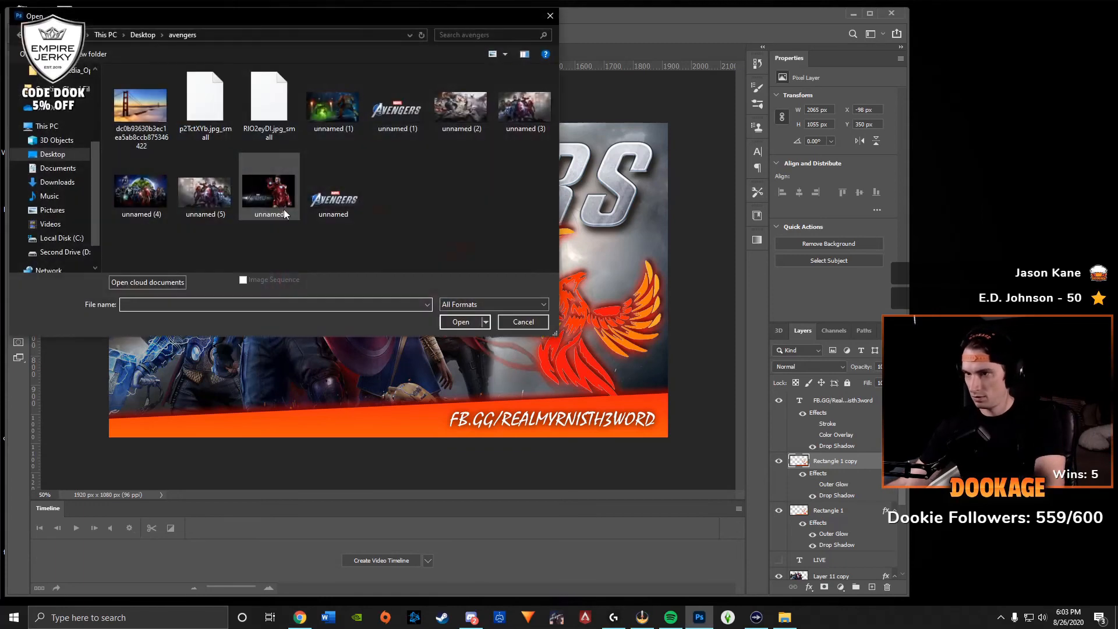
{"action": "key", "text": "alt+Up"}
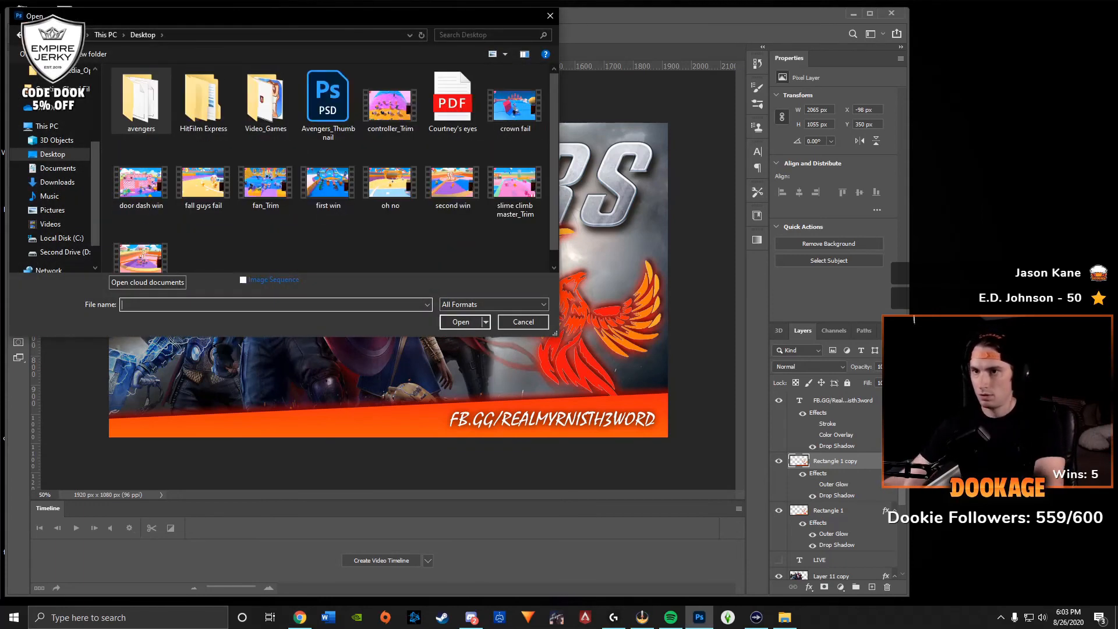
{"action": "key", "text": "alt+Up"}
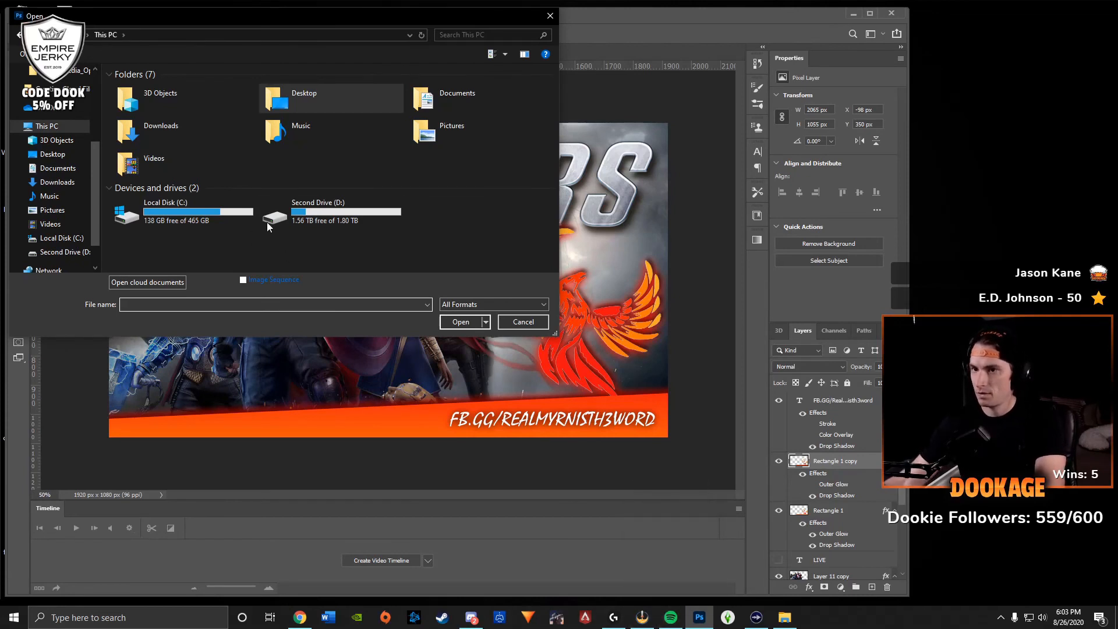
{"action": "double_click", "coordinate": [322, 218]}
{"action": "double_click", "coordinate": [142, 112]}
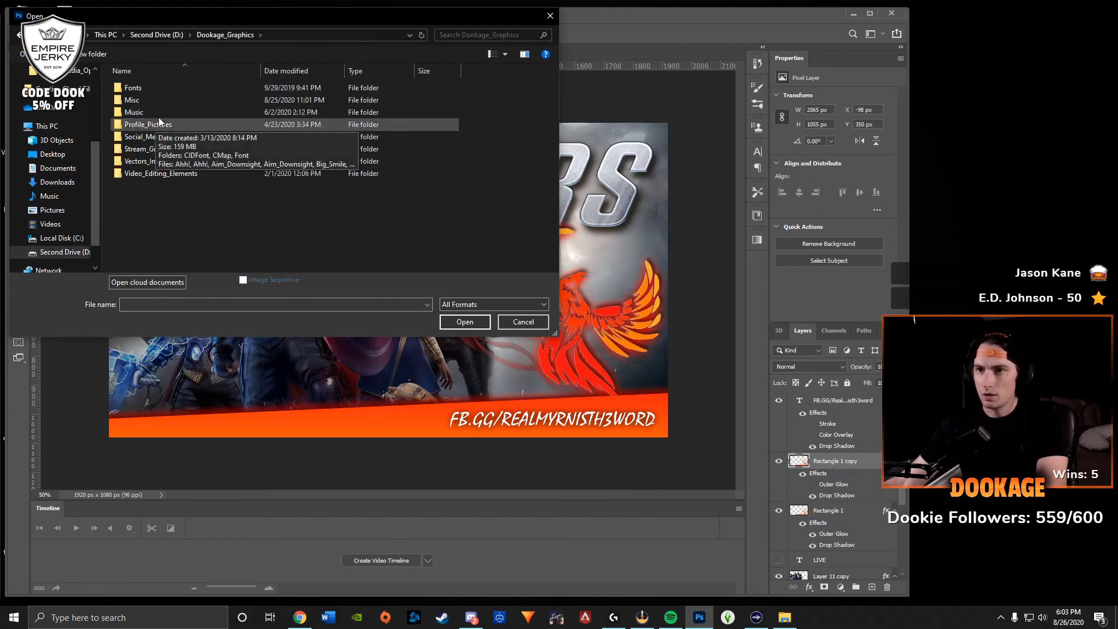
{"action": "double_click", "coordinate": [155, 137]}
{"action": "double_click", "coordinate": [195, 104]}
{"action": "double_click", "coordinate": [409, 99]}
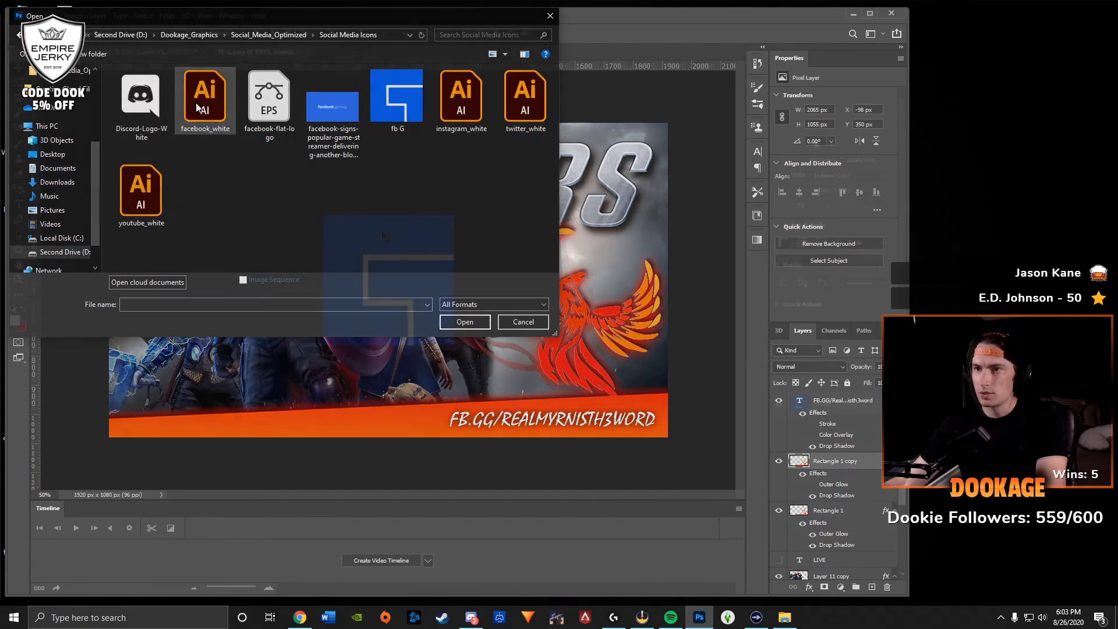
Convert the fb G.png document from indexed color to RGB Color mode.
{"action": "left_click", "coordinate": [73, 15]}
{"action": "mouse_move", "coordinate": [87, 28]}
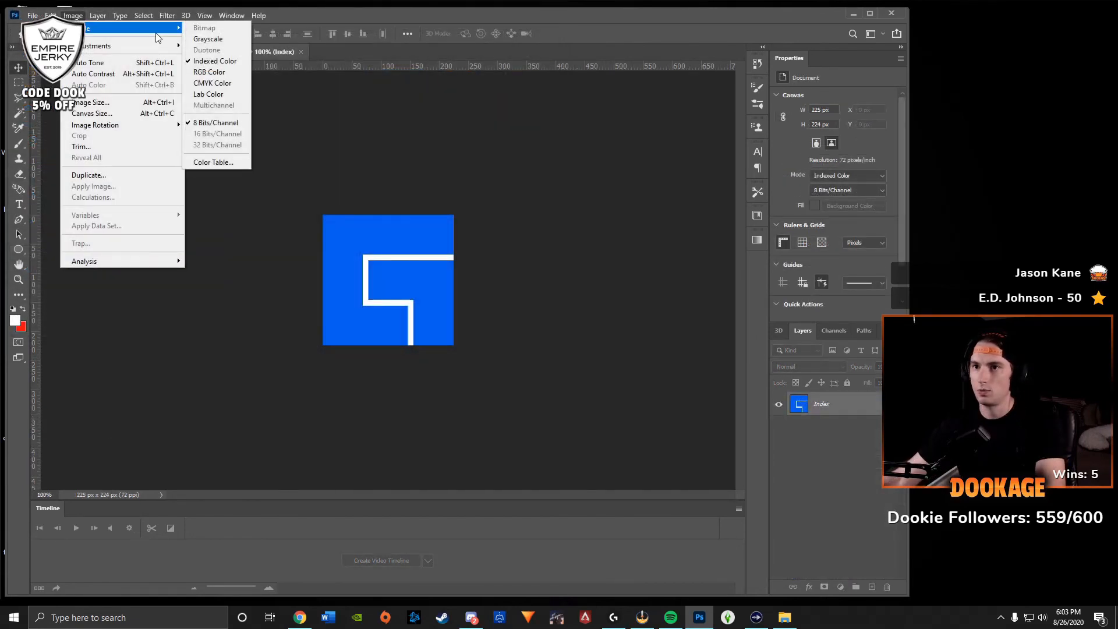
{"action": "left_click", "coordinate": [210, 82]}
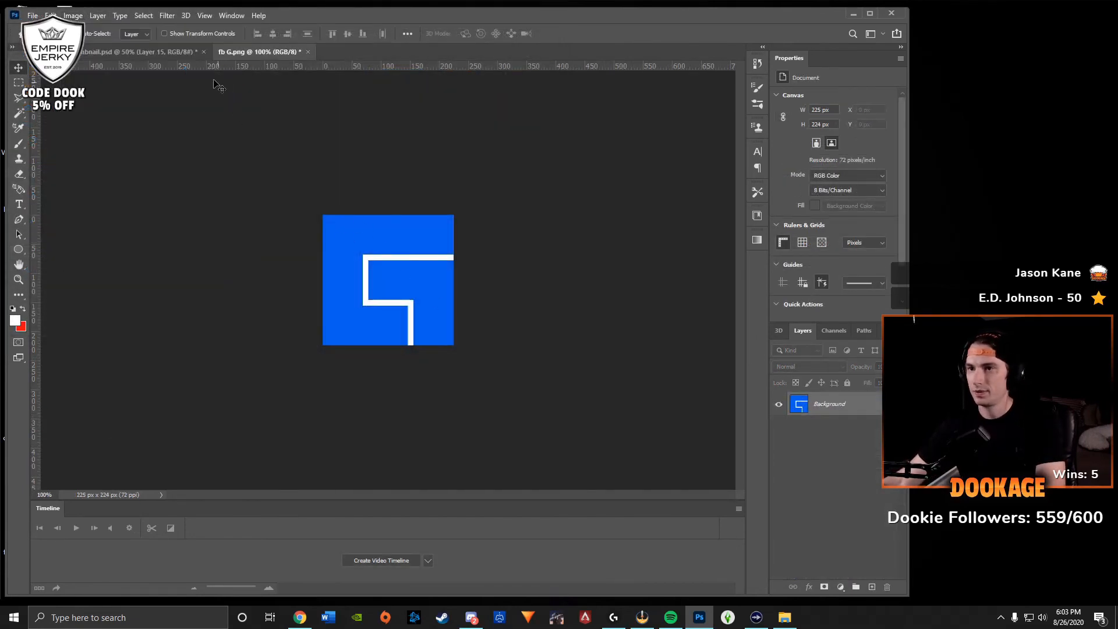
Return to the Avengers thumbnail document and undo the addition of Layer 15.
{"action": "left_click", "coordinate": [187, 52]}
{"action": "key", "text": "ctrl+z"}
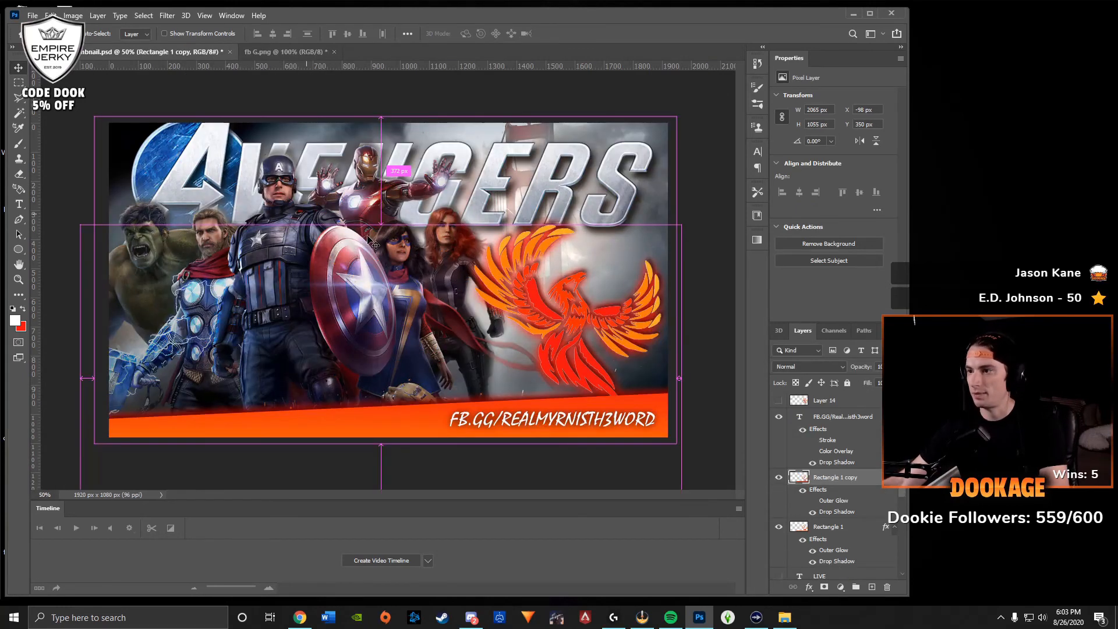
{"action": "key", "text": "z"}
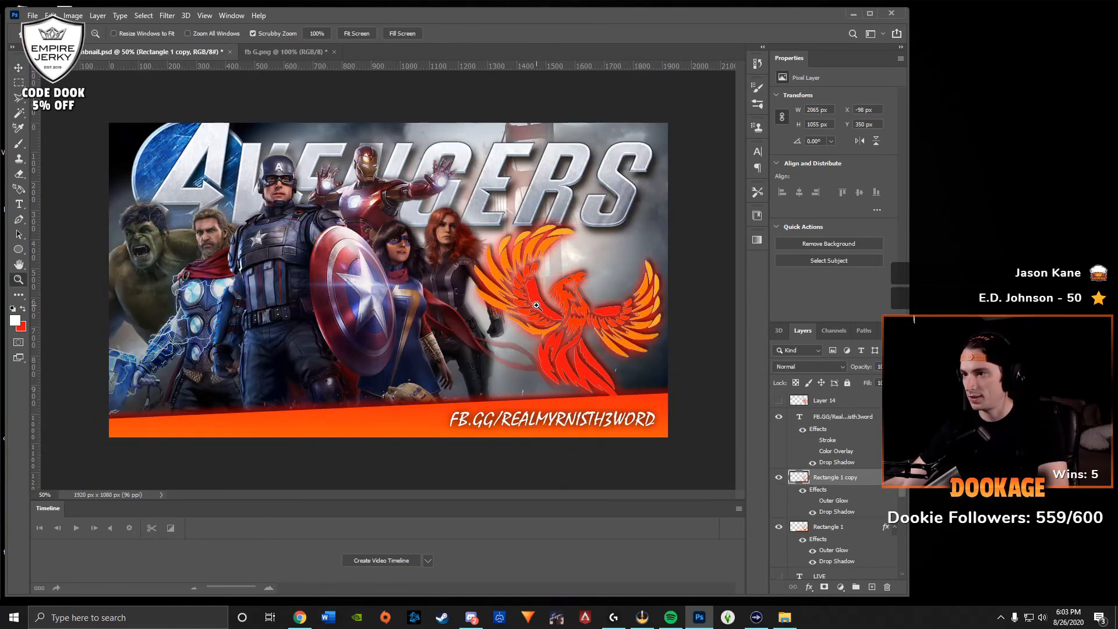
Bring the blue Facebook Gaming G image from fb G.png into the thumbnail as a new layer near the link band.
{"action": "key", "text": "v"}
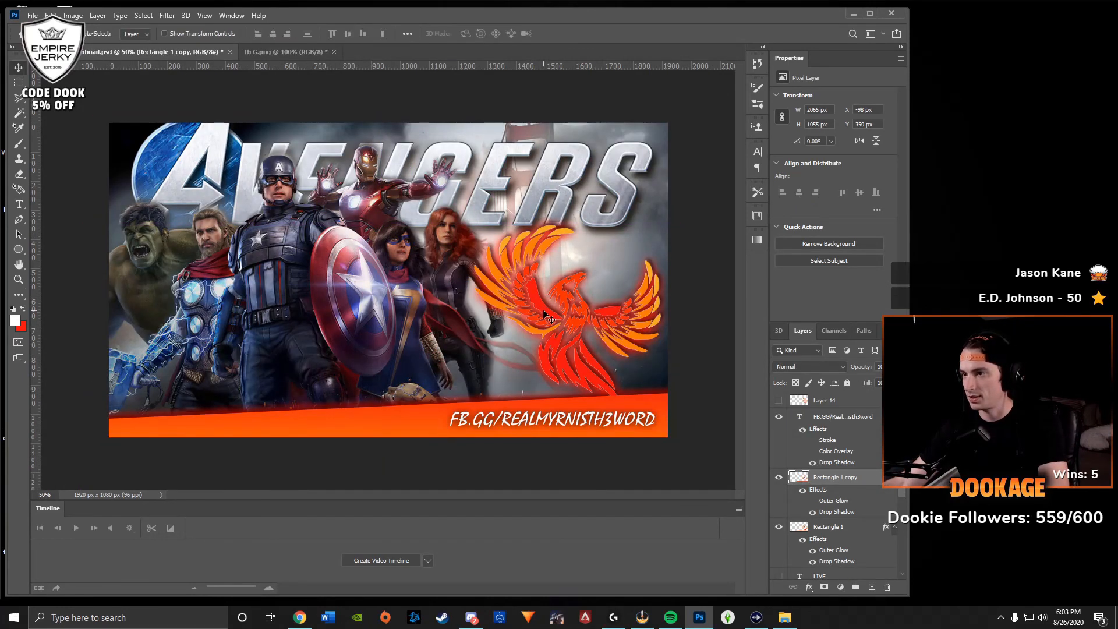
{"action": "left_click", "coordinate": [813, 502]}
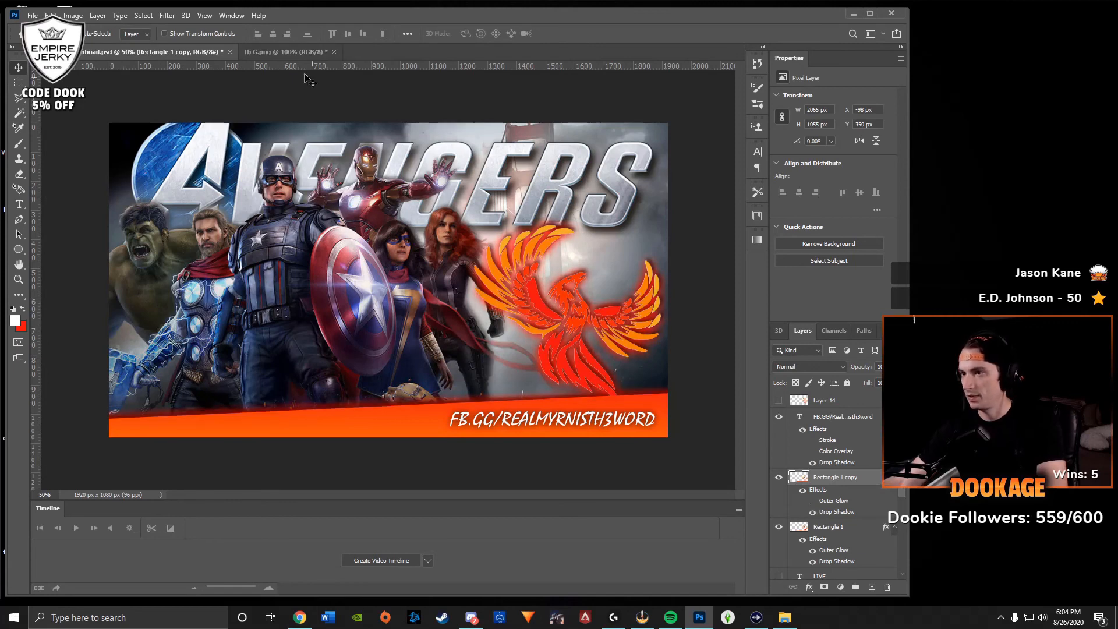
{"action": "left_click", "coordinate": [285, 52]}
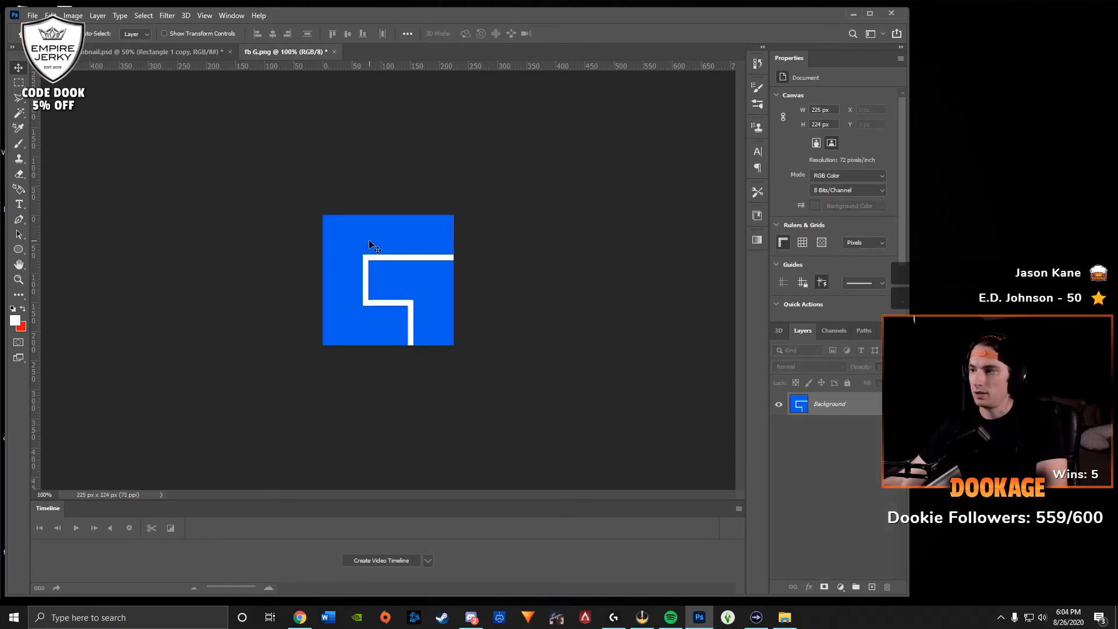
{"action": "left_click_drag", "start_coordinate": [156, 54], "coordinate": [426, 396]}
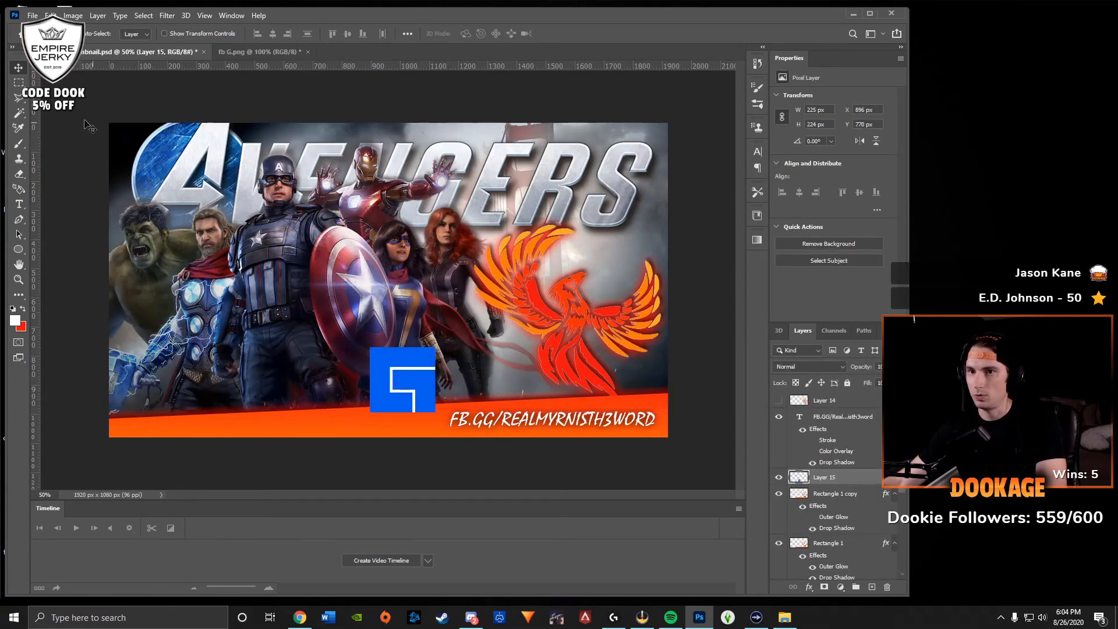
Select the white line inside the G icon with the Magic Wand, delete it and deselect.
{"action": "left_click", "coordinate": [21, 113]}
{"action": "left_click", "coordinate": [399, 374]}
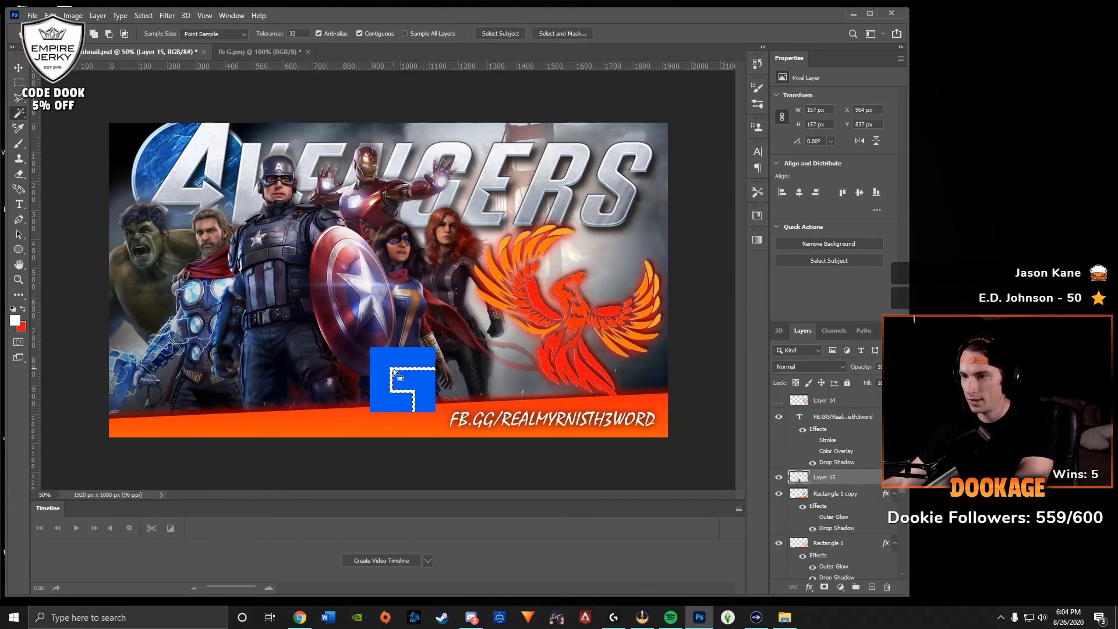
{"action": "key", "text": "Delete"}
{"action": "key", "text": "ctrl+d"}
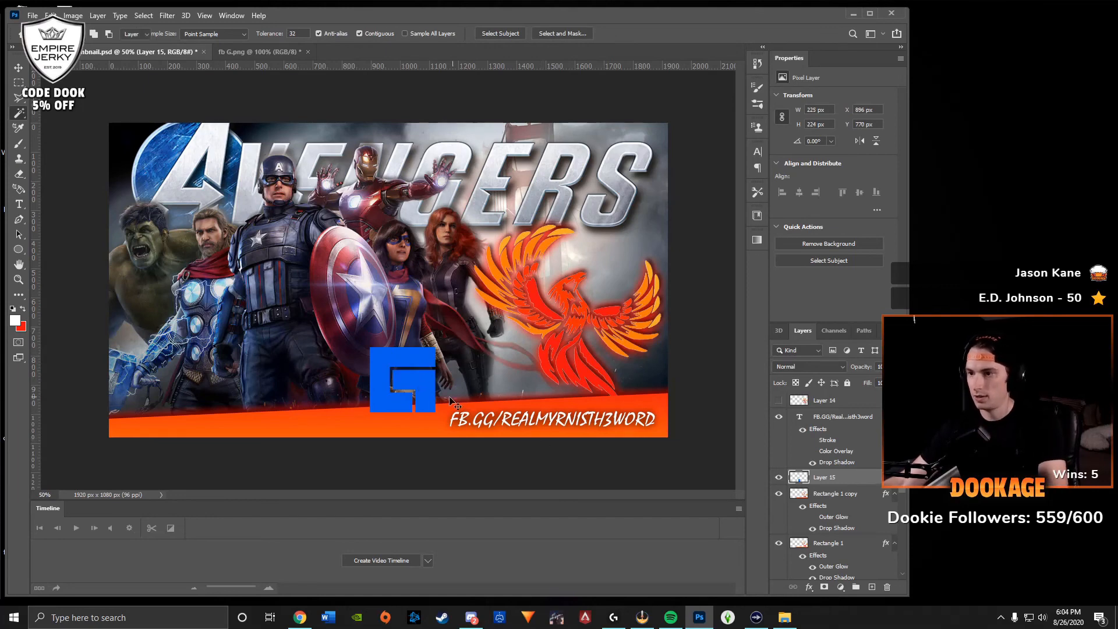
Add a white Color Overlay to the G icon layer.
{"action": "key", "text": "v"}
{"action": "double_click", "coordinate": [863, 479]}
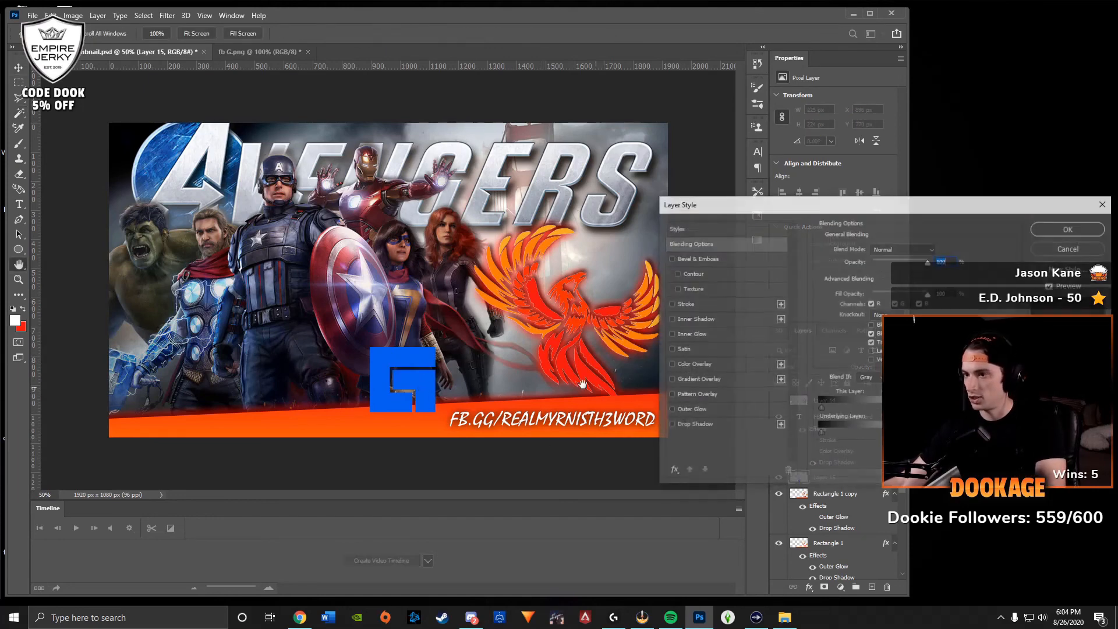
{"action": "left_click", "coordinate": [705, 365]}
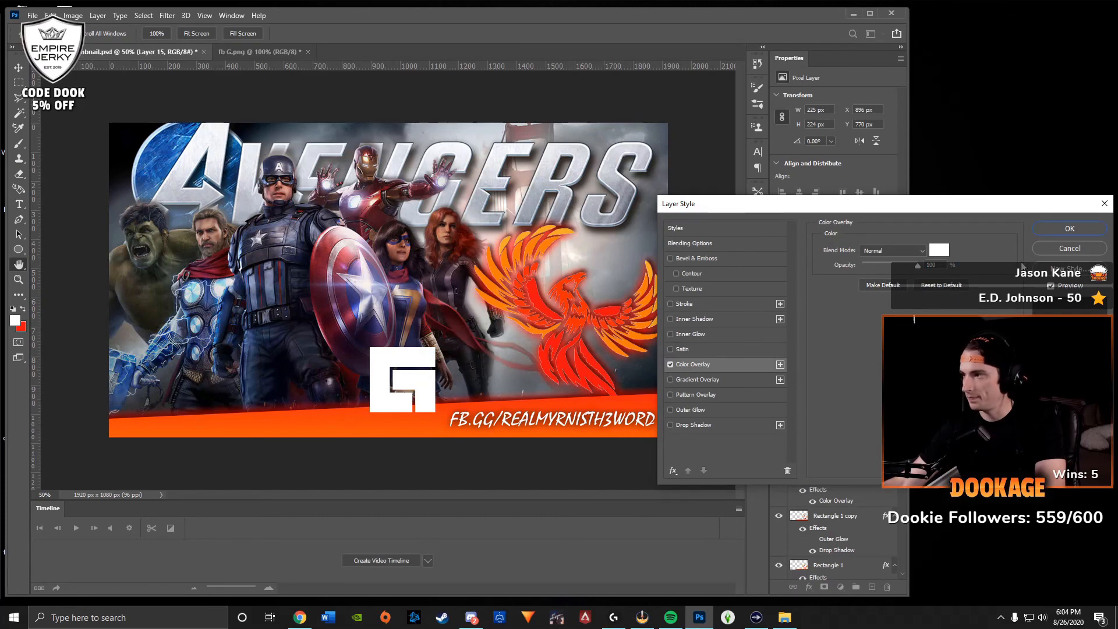
{"action": "left_click", "coordinate": [1070, 229]}
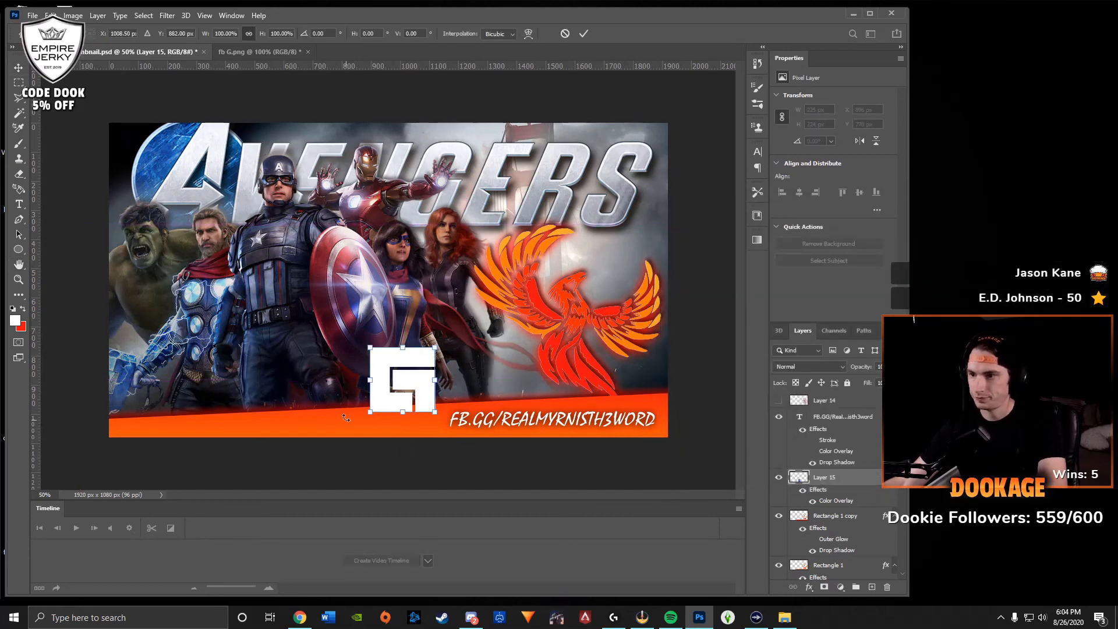
Scale the G icon to about 52% and place it beside the start of the link text on the orange band.
{"action": "key", "text": "ctrl+t"}
{"action": "left_click_drag", "start_coordinate": [404, 348], "coordinate": [435, 399]}
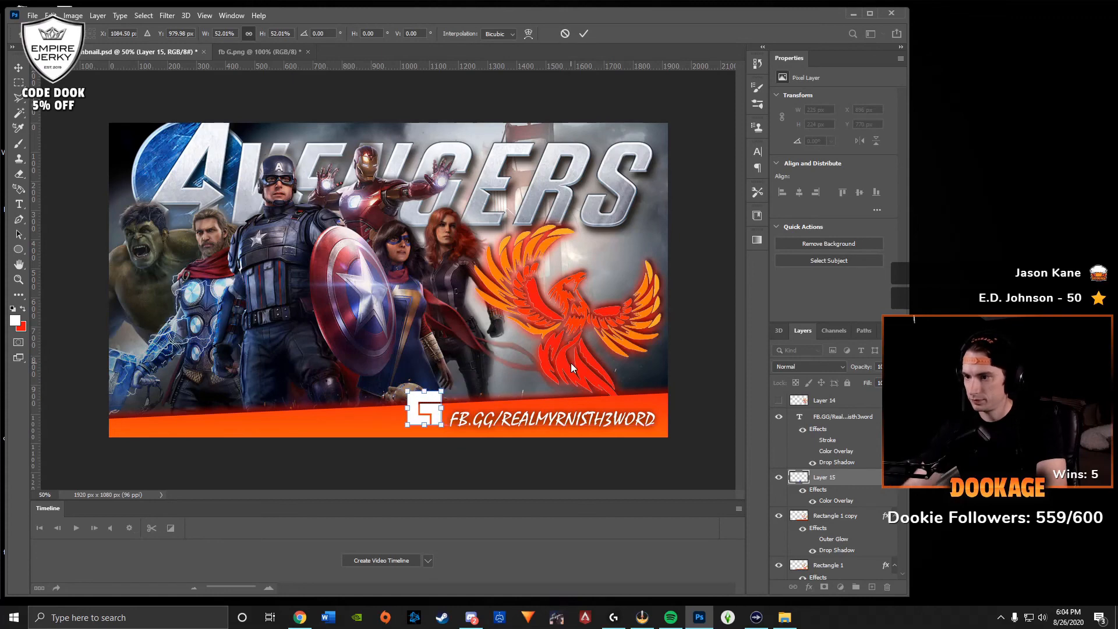
{"action": "key", "text": "Down"}
{"action": "key", "text": "Down"}
{"action": "key", "text": "Down"}
{"action": "key", "text": "Down"}
{"action": "key", "text": "Down"}
{"action": "key", "text": "Down"}
{"action": "key", "text": "Right"}
{"action": "key", "text": "Right"}
{"action": "key", "text": "Right"}
{"action": "key", "text": "Right"}
{"action": "key", "text": "Right"}
{"action": "key", "text": "Right"}
{"action": "key", "text": "Return"}
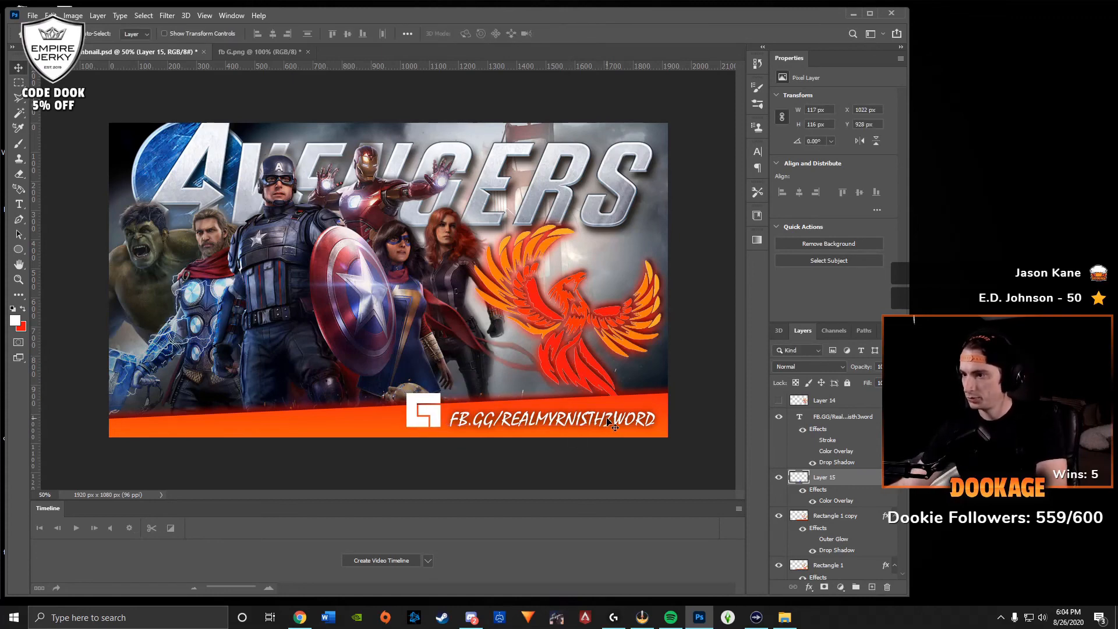
Copy the layer style of the link text onto the G icon layer and turn its Color Overlay on.
{"action": "left_click", "coordinate": [842, 417]}
{"action": "right_click", "coordinate": [837, 417]}
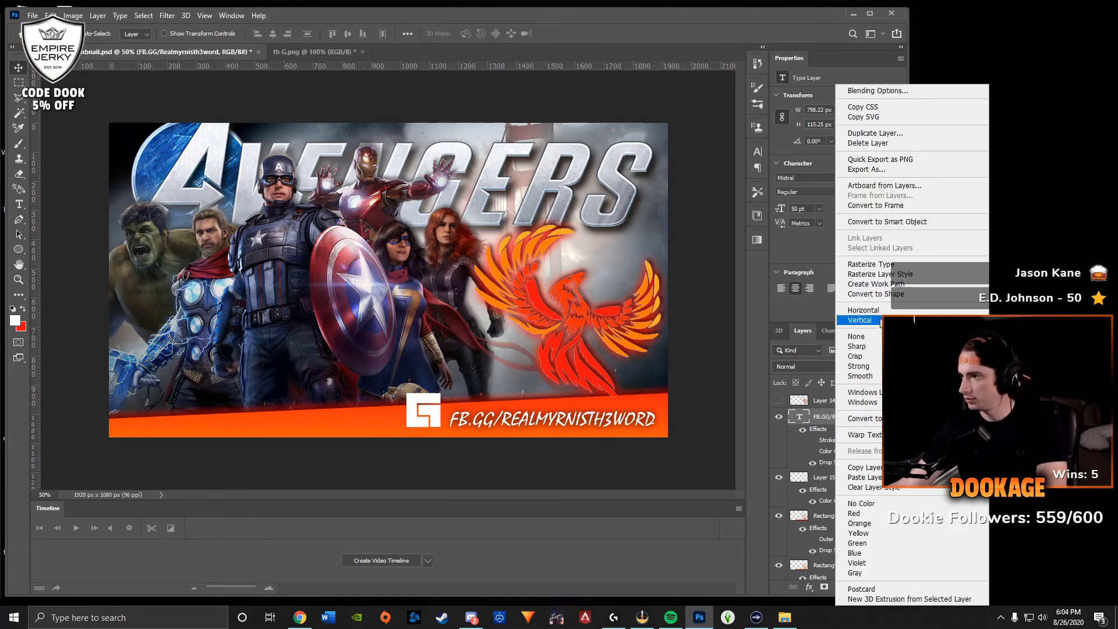
{"action": "left_click", "coordinate": [865, 467]}
{"action": "left_click", "coordinate": [434, 414]}
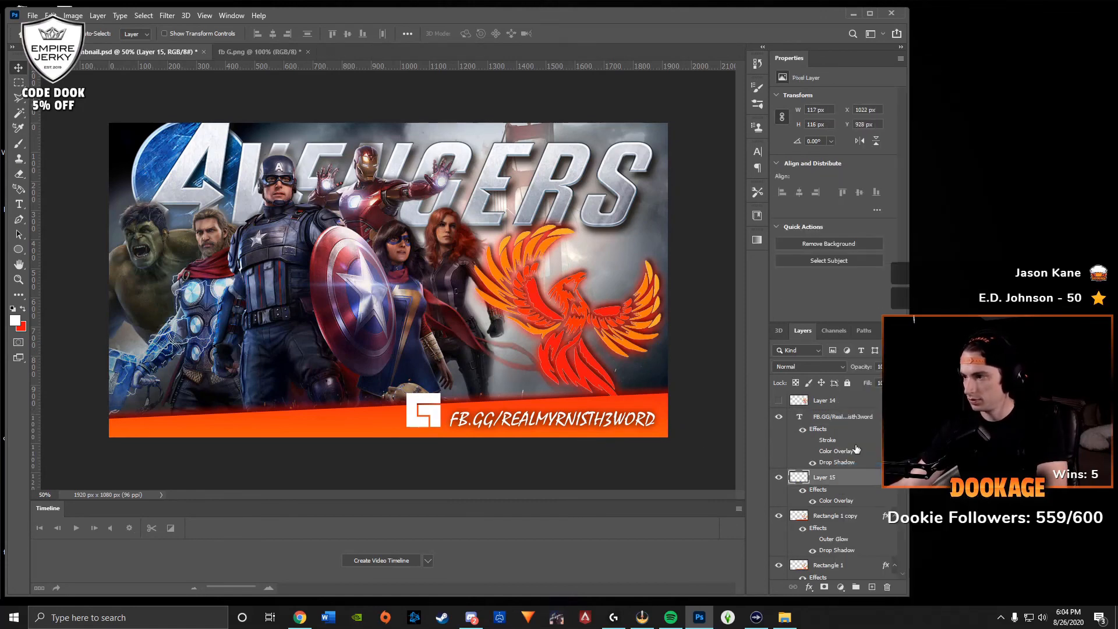
{"action": "right_click", "coordinate": [848, 477]}
{"action": "left_click", "coordinate": [864, 387]}
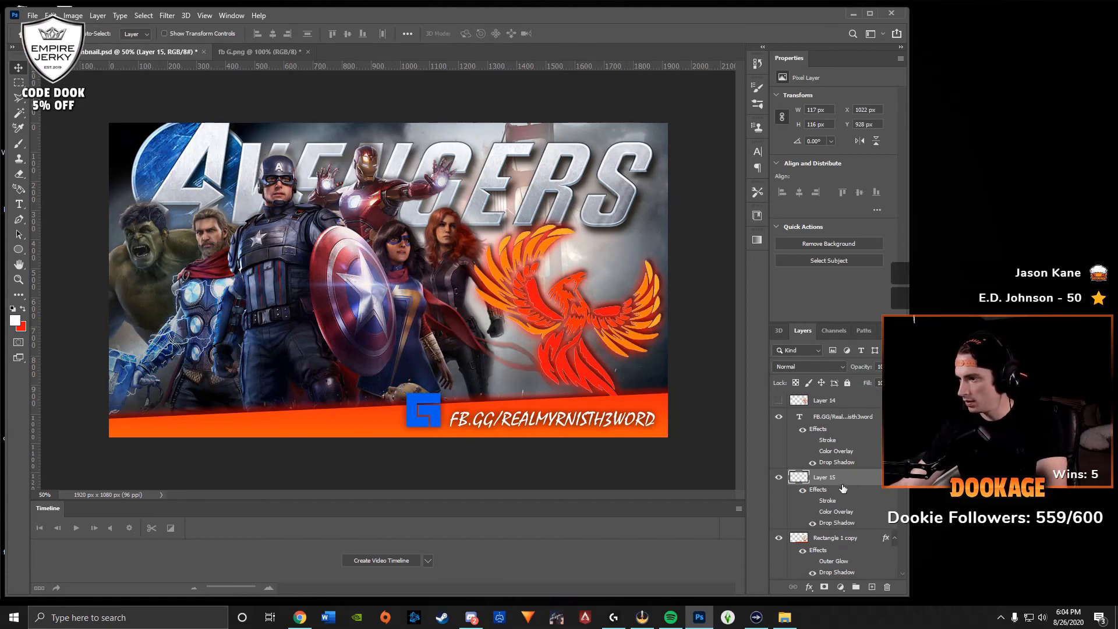
{"action": "left_click", "coordinate": [813, 512]}
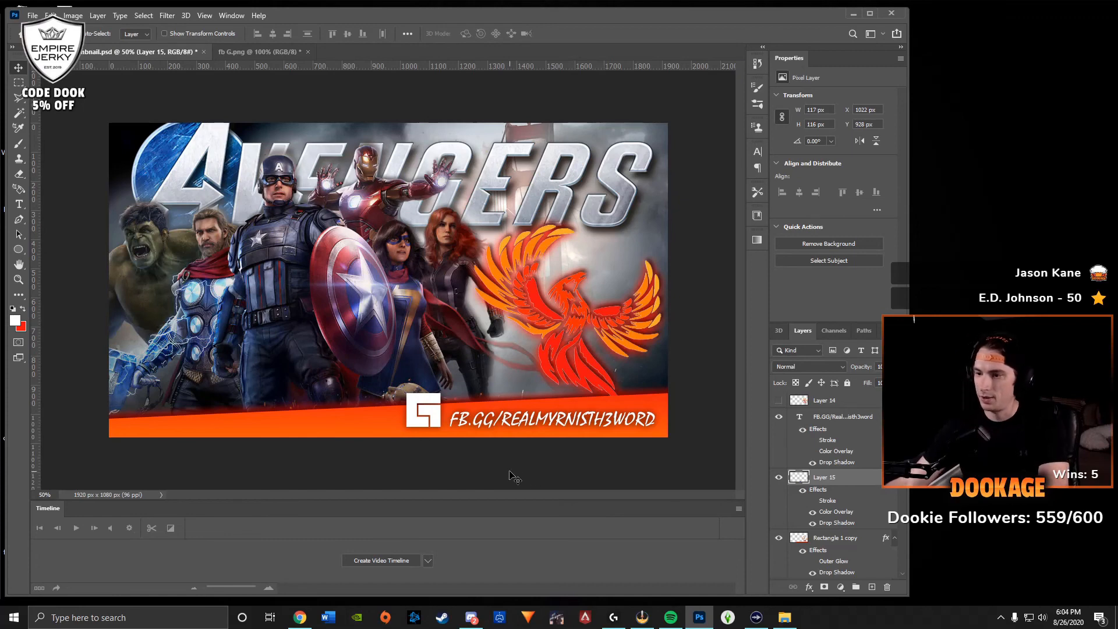
Scale the G icon to about 76% and move it onto the orange band close to the start of the link text.
{"action": "key", "text": "ctrl"}
{"action": "key", "text": "ctrl+t"}
{"action": "left_click_drag", "start_coordinate": [423, 393], "coordinate": [426, 403]}
{"action": "key", "text": "shift+Down"}
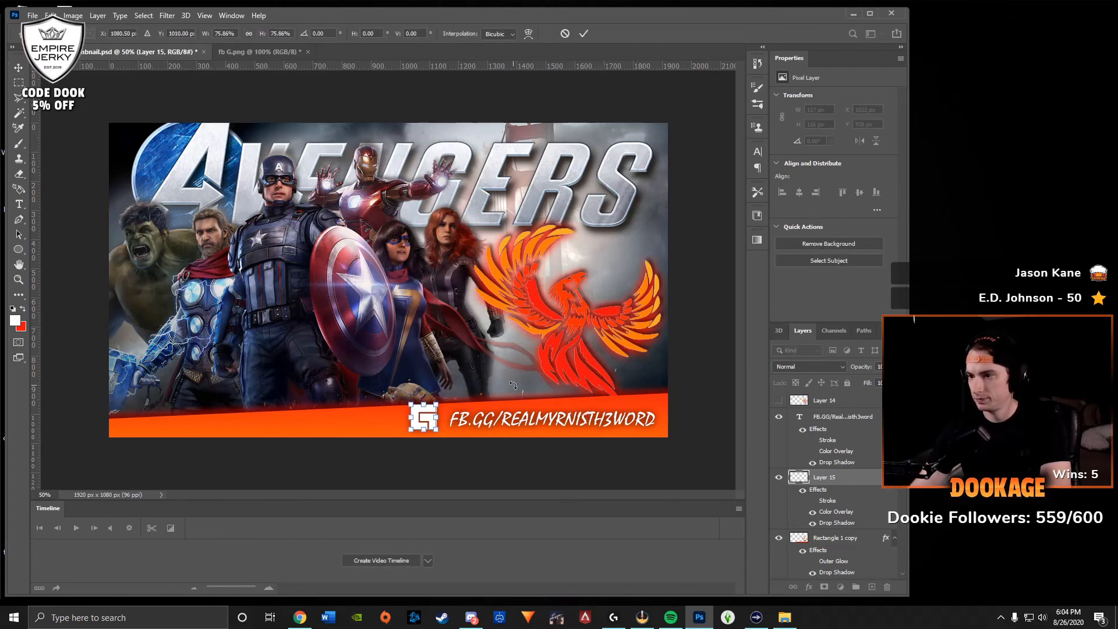
{"action": "key", "text": "shift+Up"}
{"action": "key", "text": "shift+Right"}
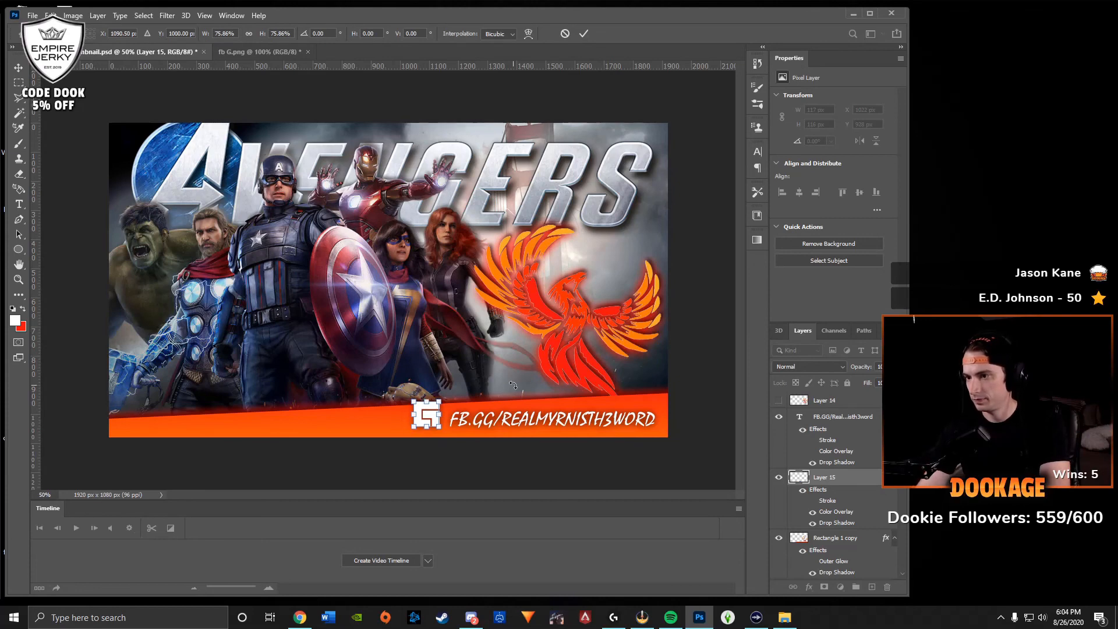
{"action": "key", "text": "Return"}
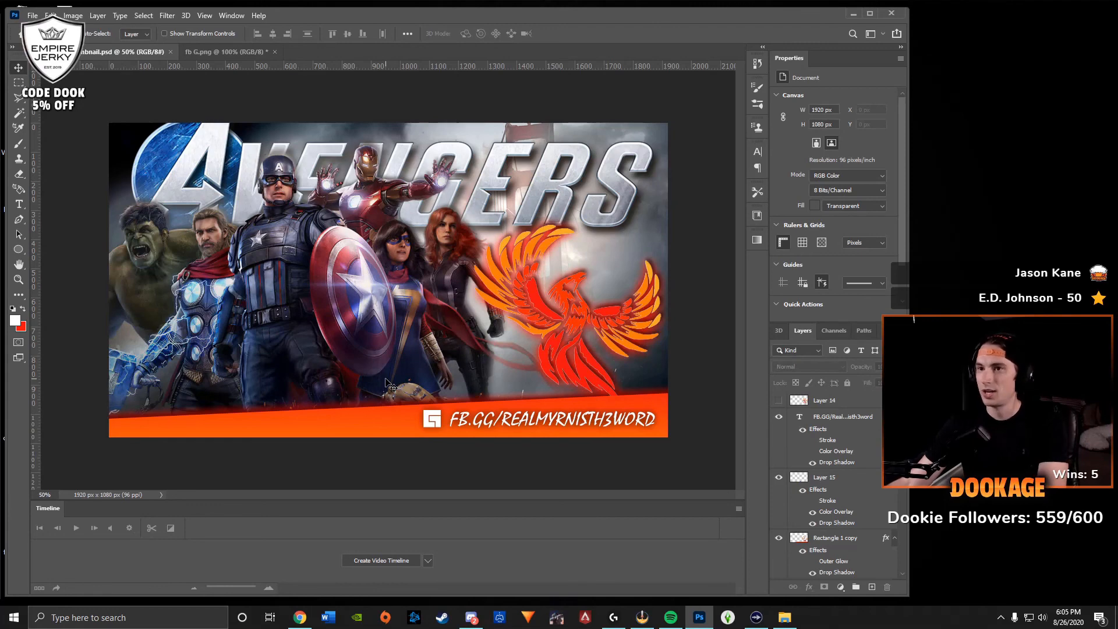
Close the fb G.png document without saving its changes.
{"action": "left_click", "coordinate": [250, 52]}
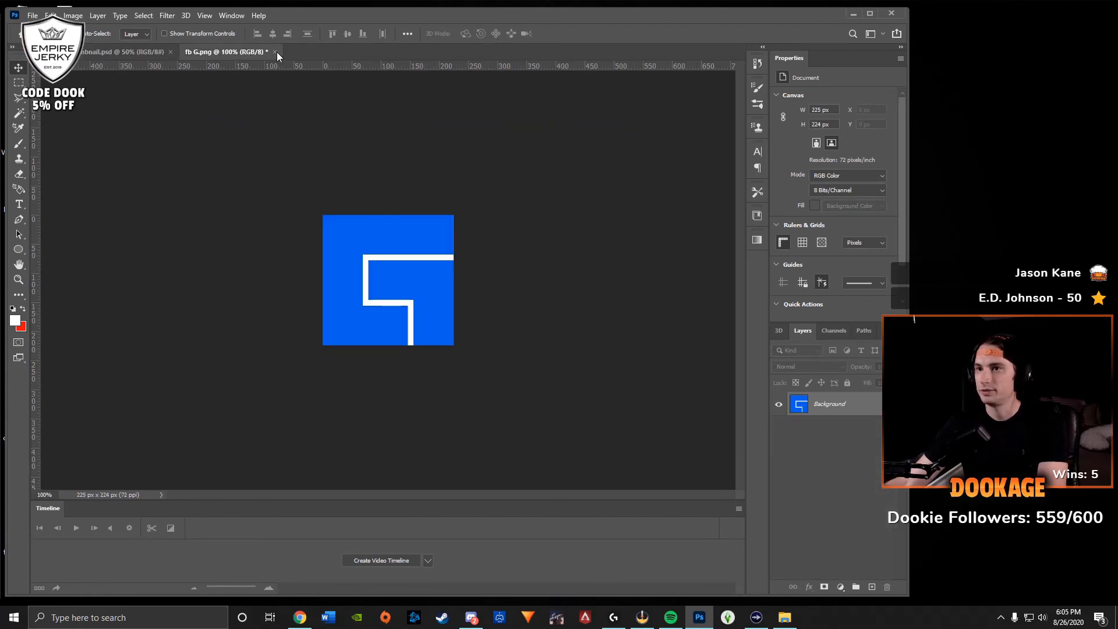
{"action": "left_click", "coordinate": [275, 52]}
{"action": "left_click", "coordinate": [634, 227]}
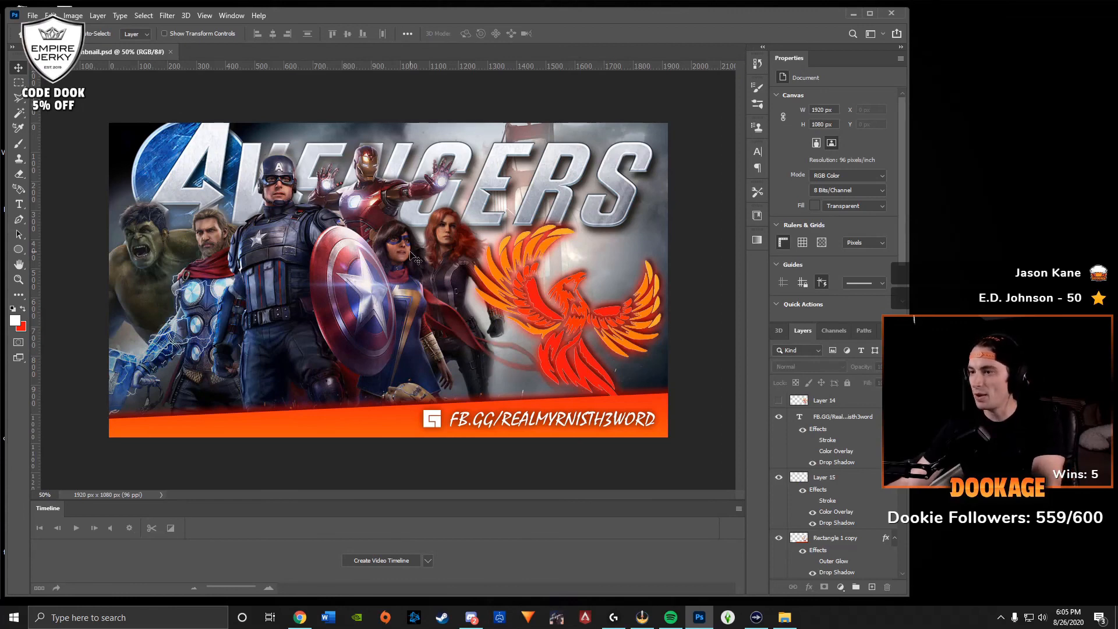
Flatten the thumbnail image and discard its hidden layers.
{"action": "left_click", "coordinate": [98, 17]}
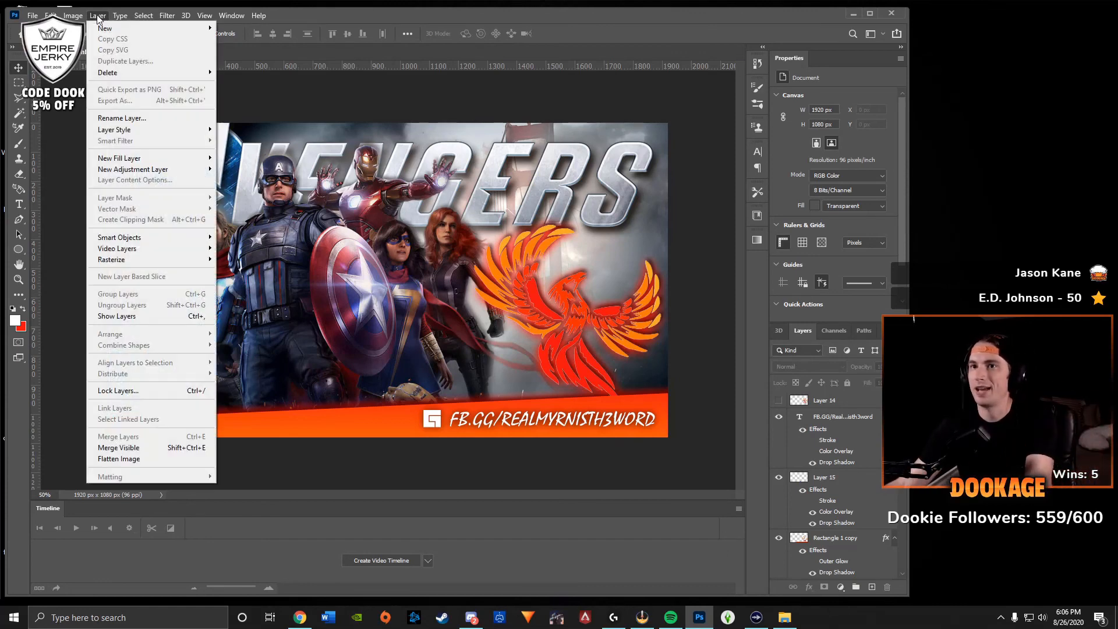
{"action": "left_click", "coordinate": [149, 460]}
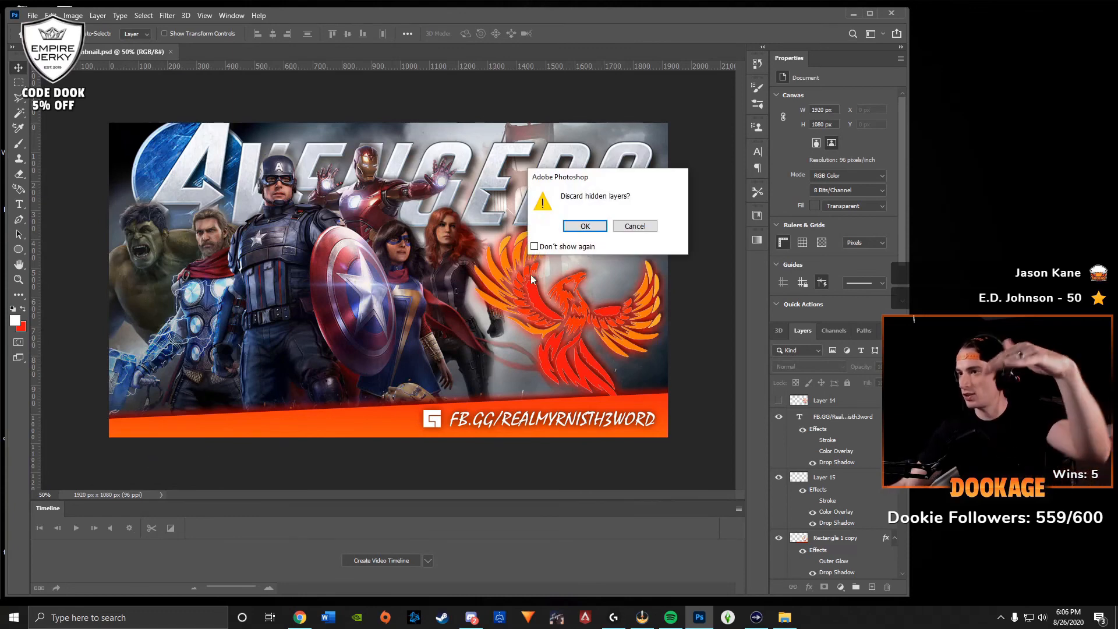
{"action": "left_click", "coordinate": [585, 227]}
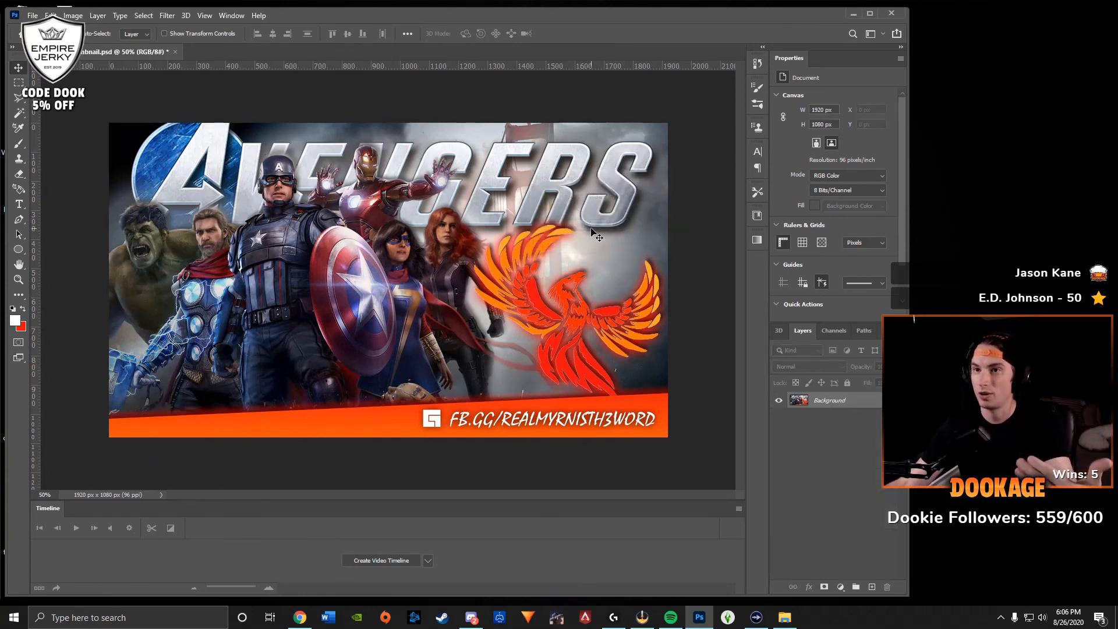
Save the flattened image to the Desktop as a JPEG named Avengers_Thumbnail.
{"action": "left_click", "coordinate": [32, 16]}
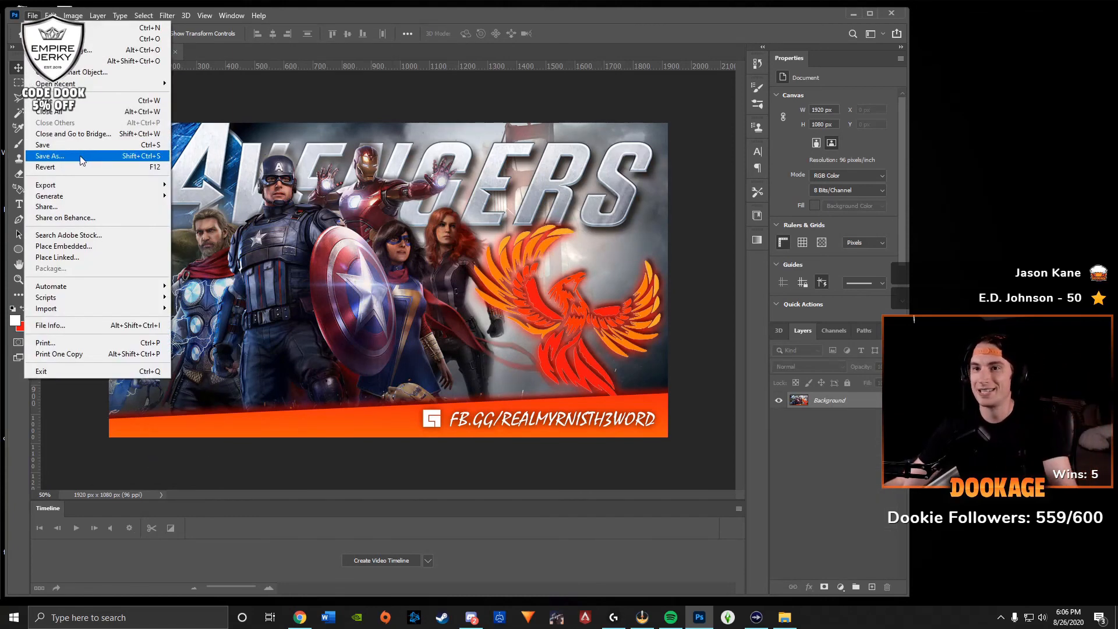
{"action": "left_click", "coordinate": [50, 156]}
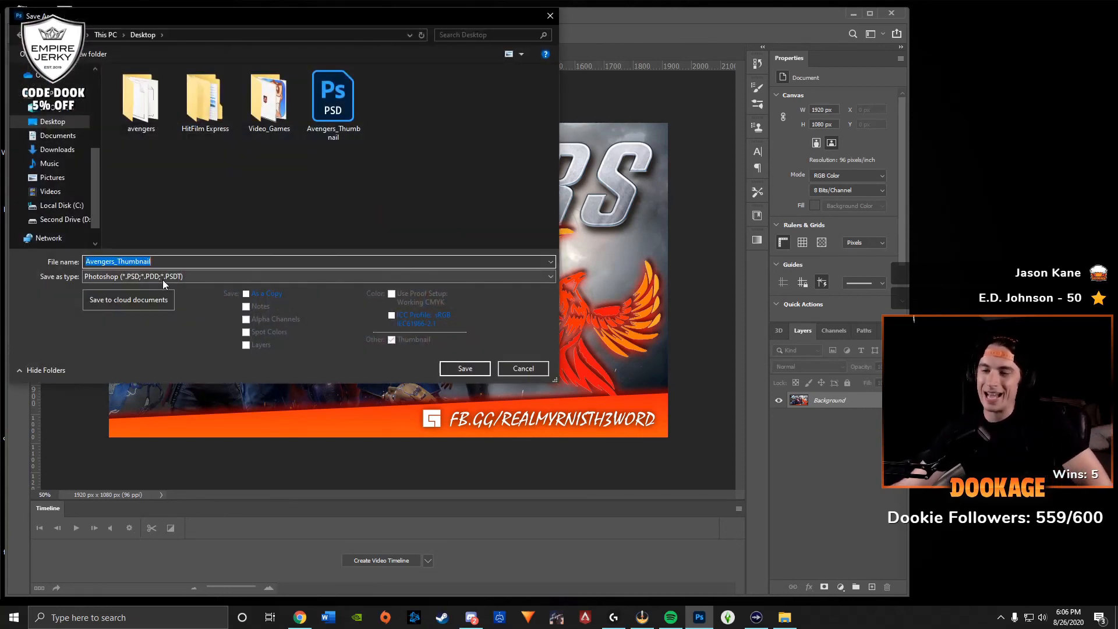
{"action": "left_click", "coordinate": [162, 280]}
{"action": "left_click", "coordinate": [107, 367]}
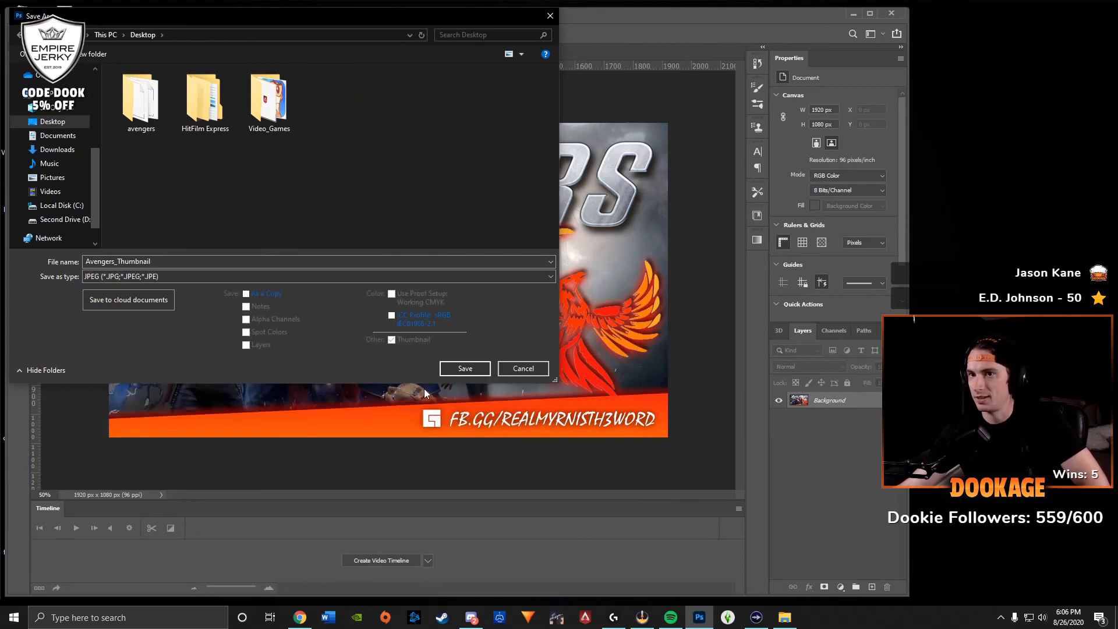
{"action": "left_click", "coordinate": [465, 368]}
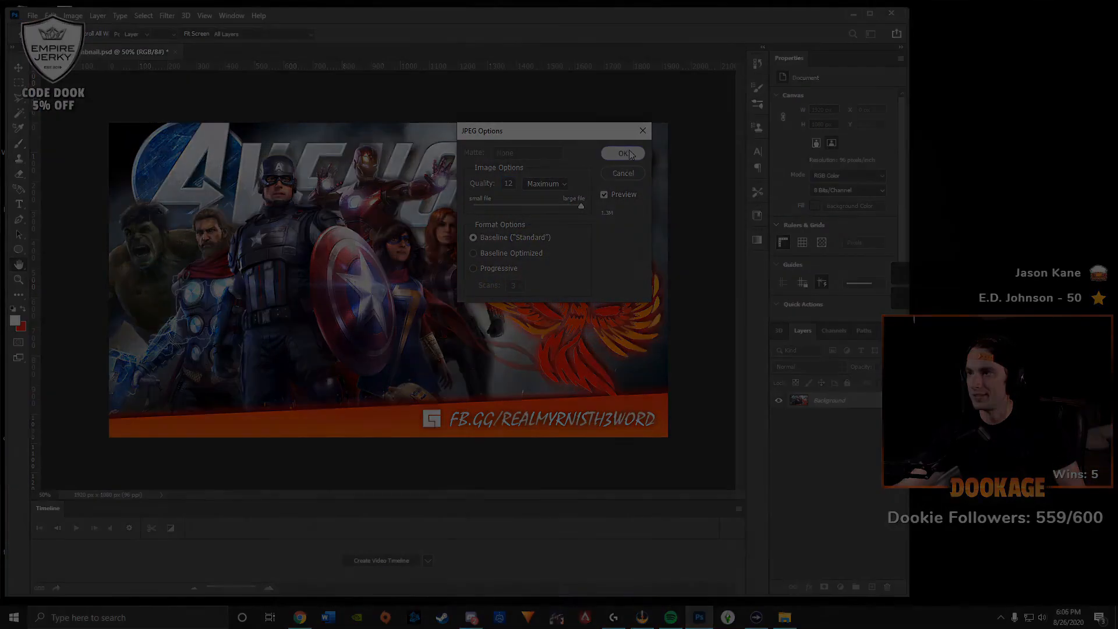